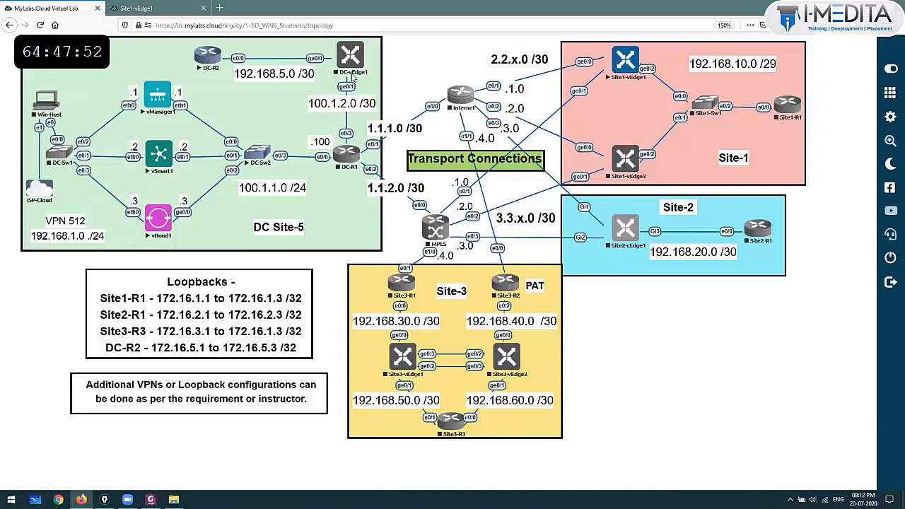
- Power on DC-vEdge1, DC-R1, the Internet router, Site1-vEdge2, Site1-Sw1, Site1-R1 and Site2-R1
{"action": "right_click", "coordinate": [346, 63]}
{"action": "left_click", "coordinate": [358, 90]}
{"action": "right_click", "coordinate": [346, 152]}
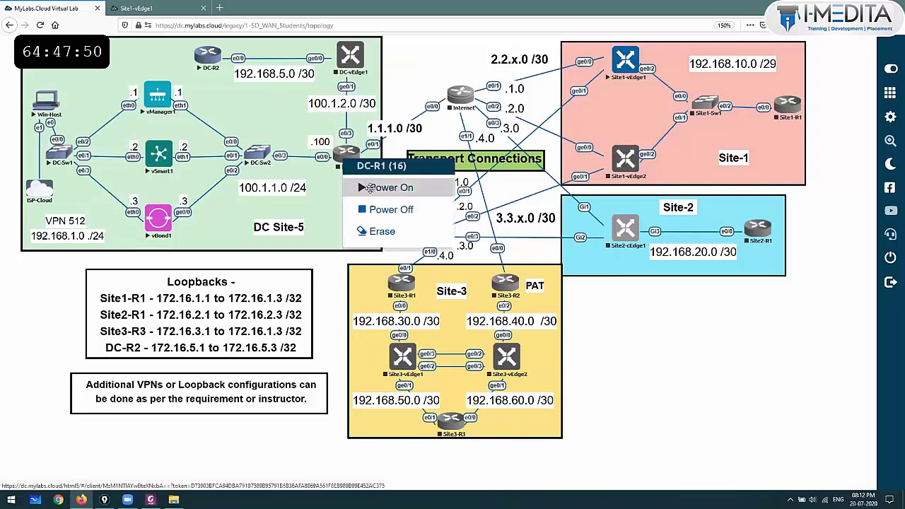
{"action": "left_click", "coordinate": [375, 186]}
{"action": "right_click", "coordinate": [459, 97]}
{"action": "left_click", "coordinate": [472, 127]}
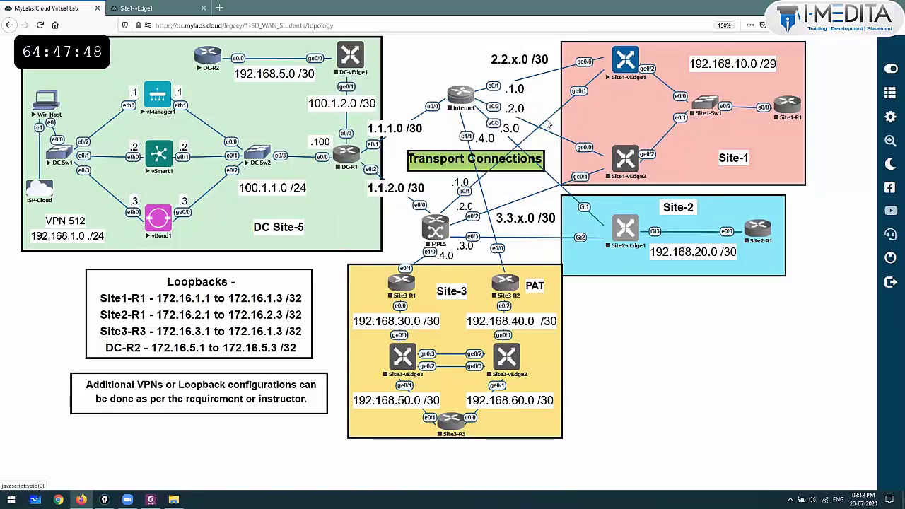
{"action": "right_click", "coordinate": [625, 160]}
{"action": "left_click", "coordinate": [626, 190]}
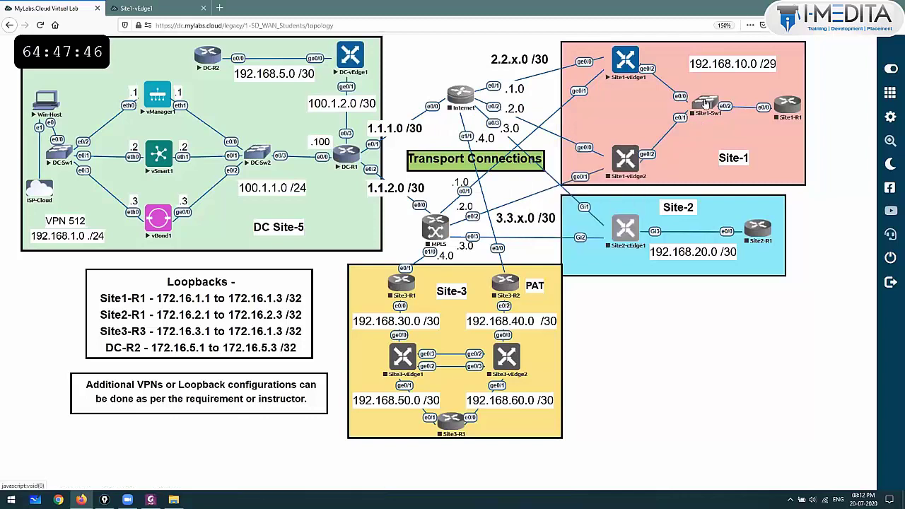
{"action": "right_click", "coordinate": [706, 103]}
{"action": "left_click", "coordinate": [649, 126]}
{"action": "right_click", "coordinate": [788, 106]}
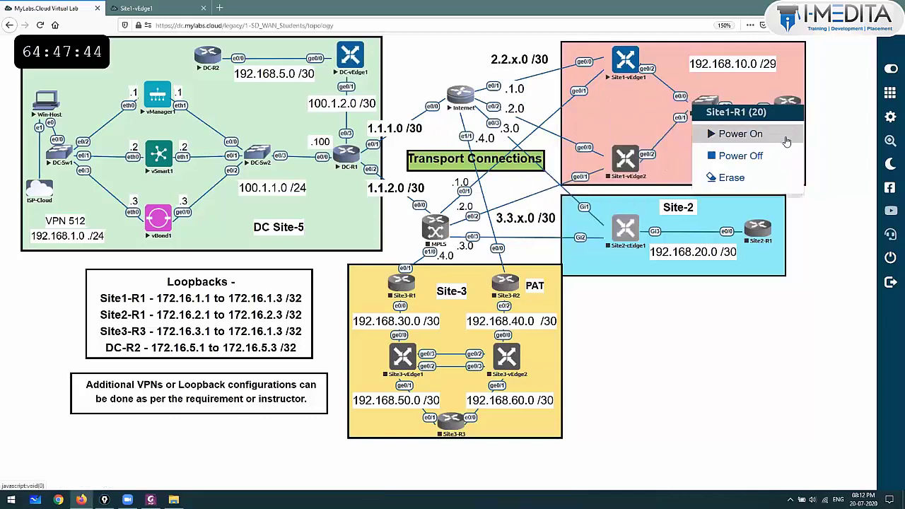
{"action": "left_click", "coordinate": [785, 135]}
{"action": "right_click", "coordinate": [761, 227]}
{"action": "left_click", "coordinate": [766, 262]}
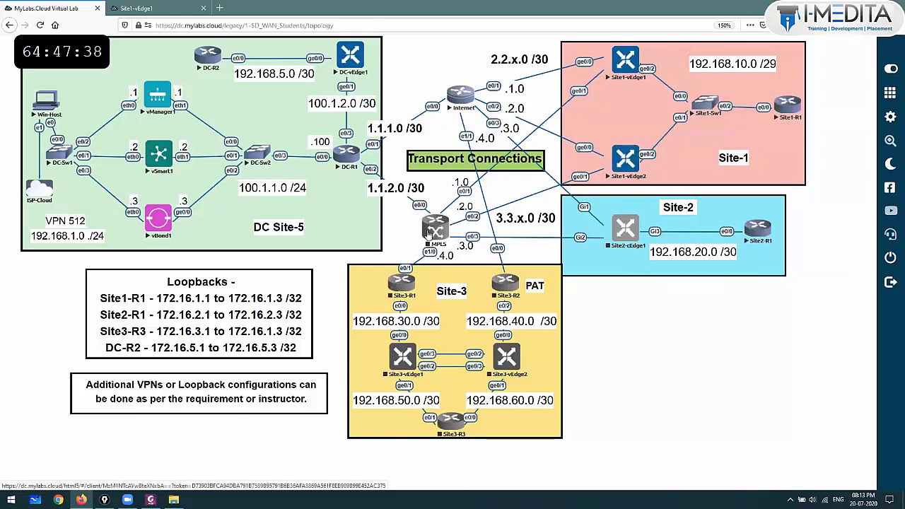
- Power on the Site-3 nodes: Site3-R2, Site3-vEdge2, Site3-vEdge1 and Site3-R3
{"action": "right_click", "coordinate": [493, 281]}
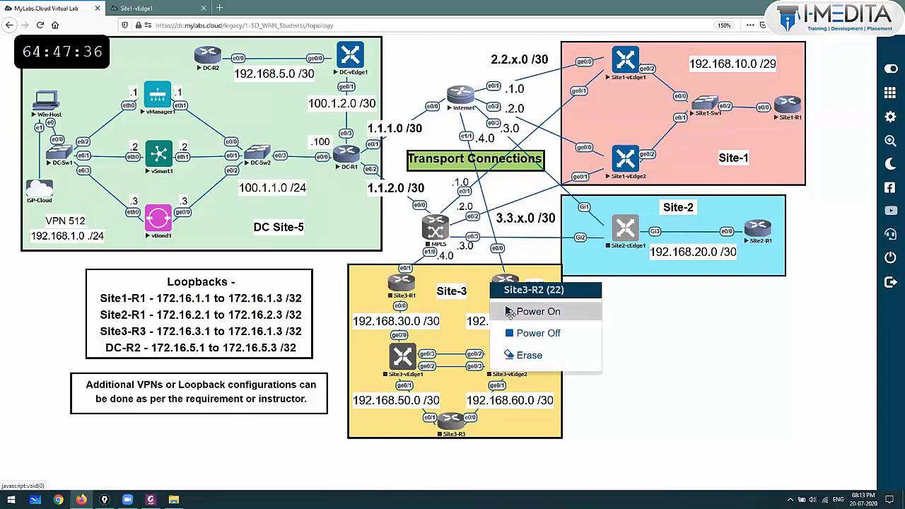
{"action": "left_click", "coordinate": [511, 315]}
{"action": "right_click", "coordinate": [509, 365]}
{"action": "left_click", "coordinate": [515, 395]}
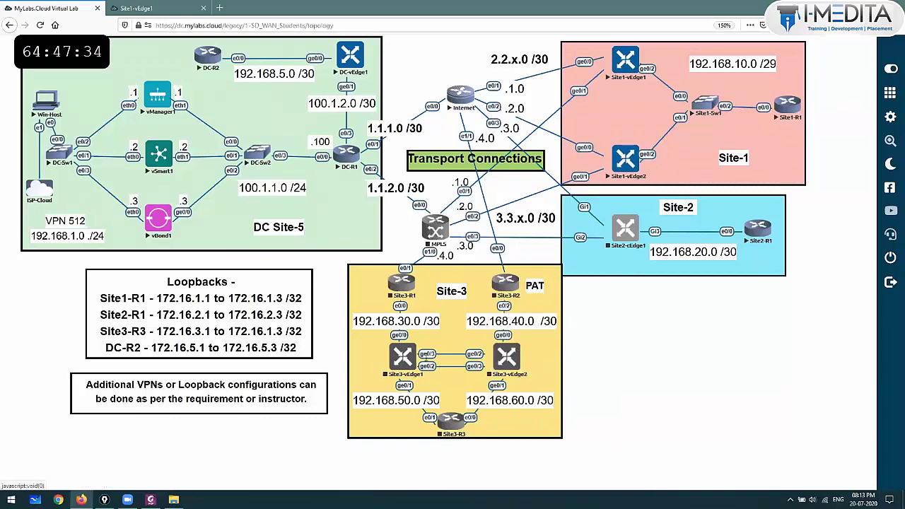
{"action": "right_click", "coordinate": [401, 356]}
{"action": "left_click", "coordinate": [430, 383]}
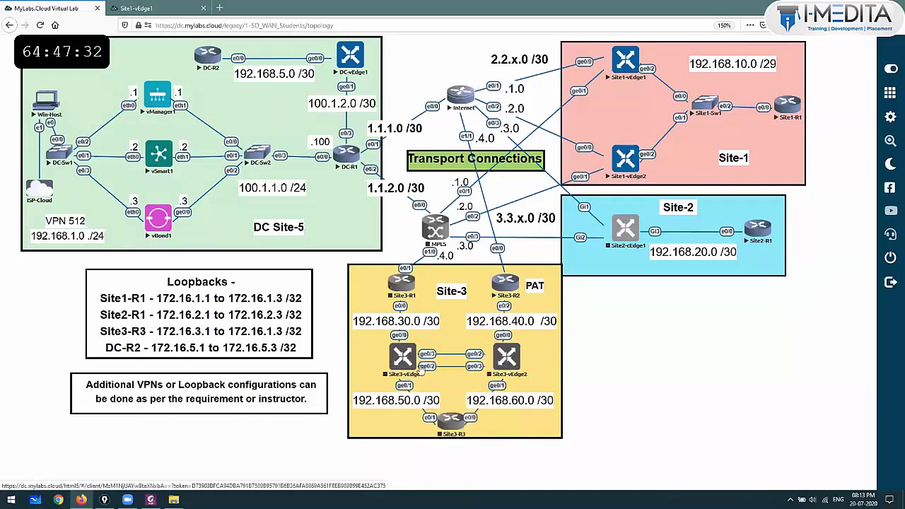
{"action": "right_click", "coordinate": [446, 418]}
{"action": "left_click", "coordinate": [461, 451]}
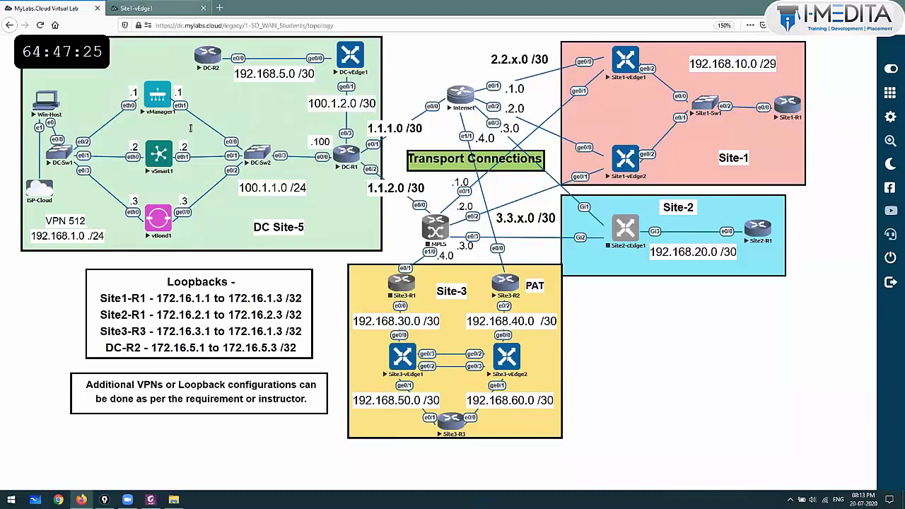
- Glance at the Site1-vEdge1 console, then launch the Site1-R1 console from the topology diagram
{"action": "key", "text": "ctrl+Tab"}
{"action": "left_click", "coordinate": [88, 10]}
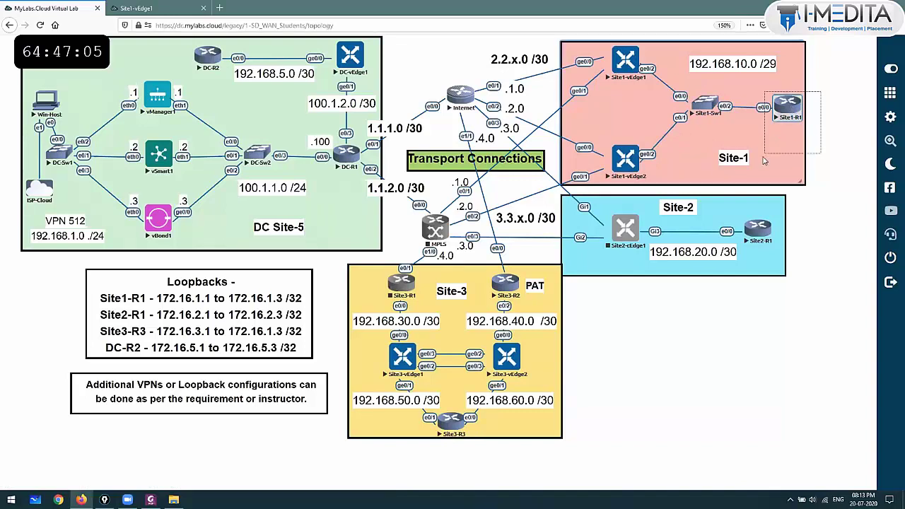
{"action": "left_click_drag", "start_coordinate": [790, 250], "coordinate": [816, 251]}
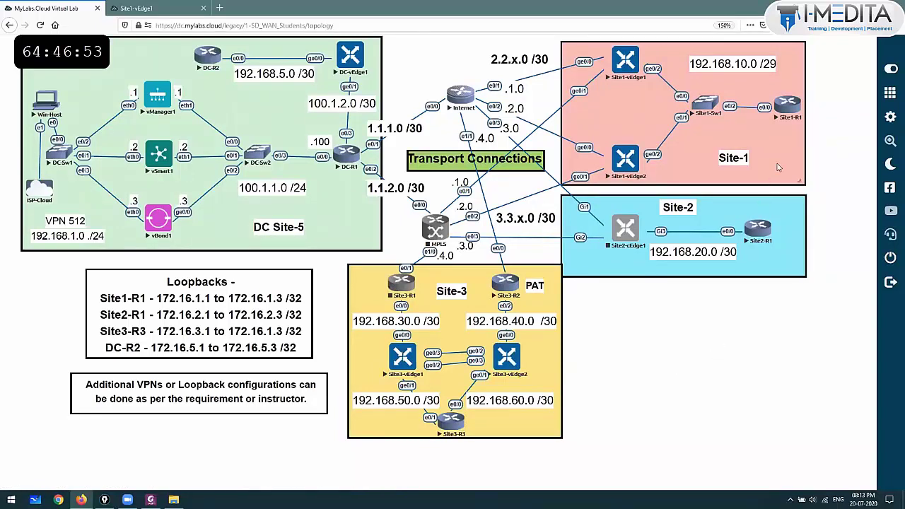
{"action": "left_click", "coordinate": [789, 106]}
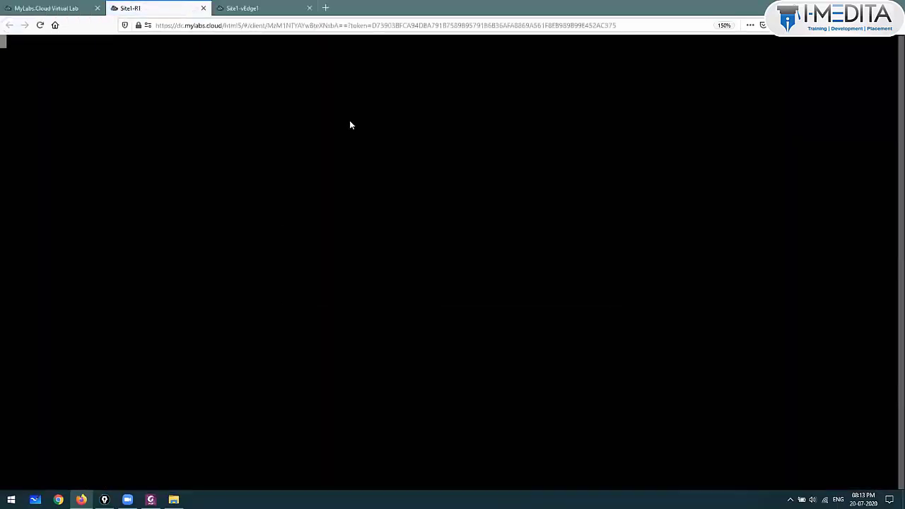
- Answer 'no' to the initial configuration dialog on Site1-R1 and Site3-R3
{"action": "key", "text": "Return"}
{"action": "key", "text": "Return"}
{"action": "type", "text": "no"}
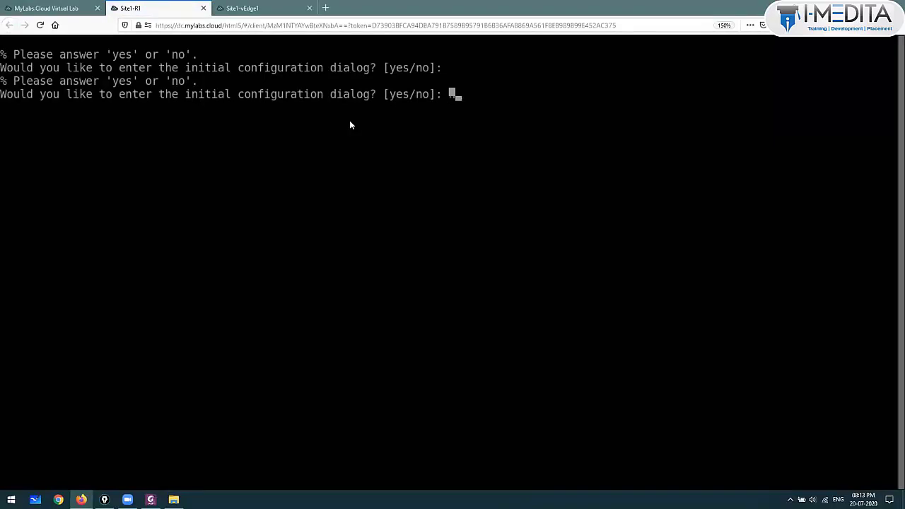
{"action": "key", "text": "Return"}
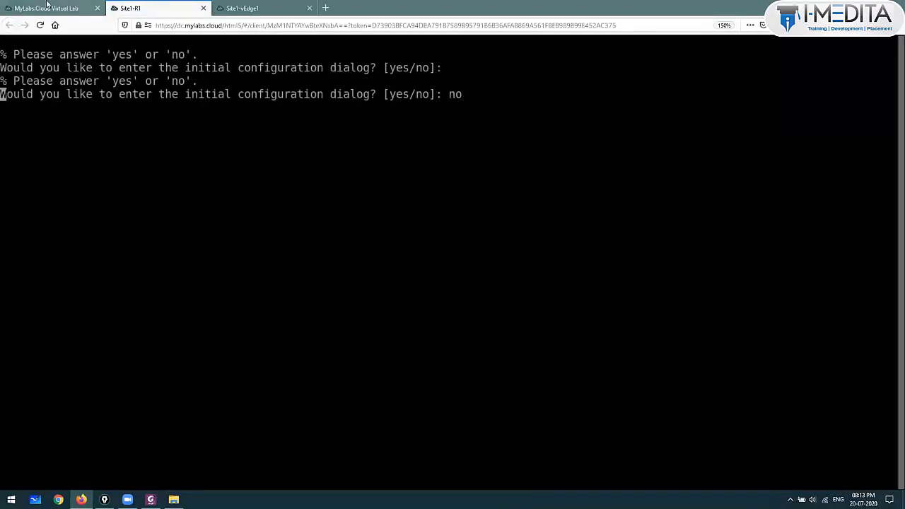
{"action": "left_click", "coordinate": [46, 8]}
{"action": "left_click", "coordinate": [454, 424]}
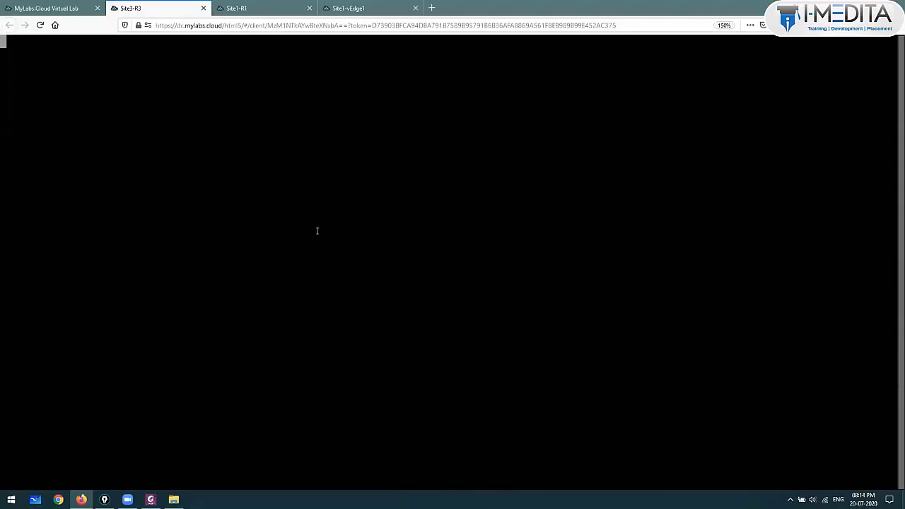
{"action": "type", "text": "no"}
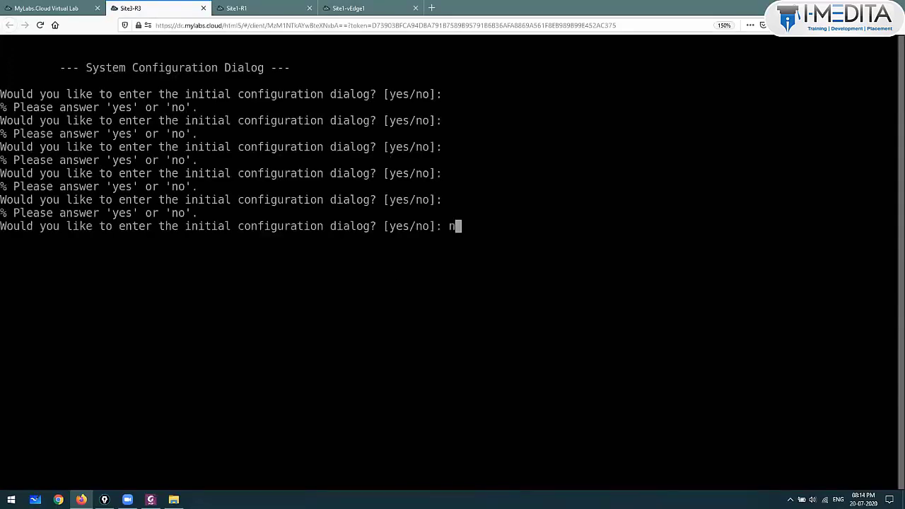
{"action": "key", "text": "Return"}
- Enter privileged mode on DC-R2 with 'en', then return to the Site1-R1 console
{"action": "left_click", "coordinate": [48, 8]}
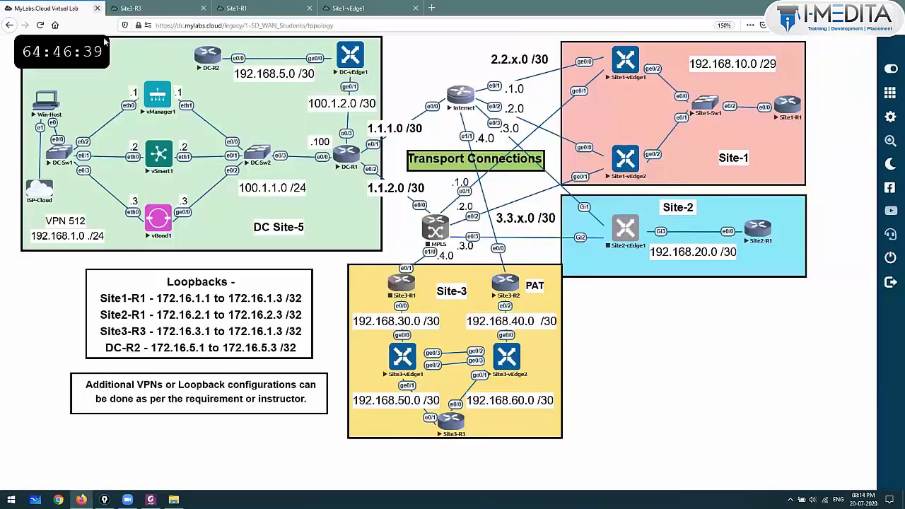
{"action": "left_click", "coordinate": [263, 133]}
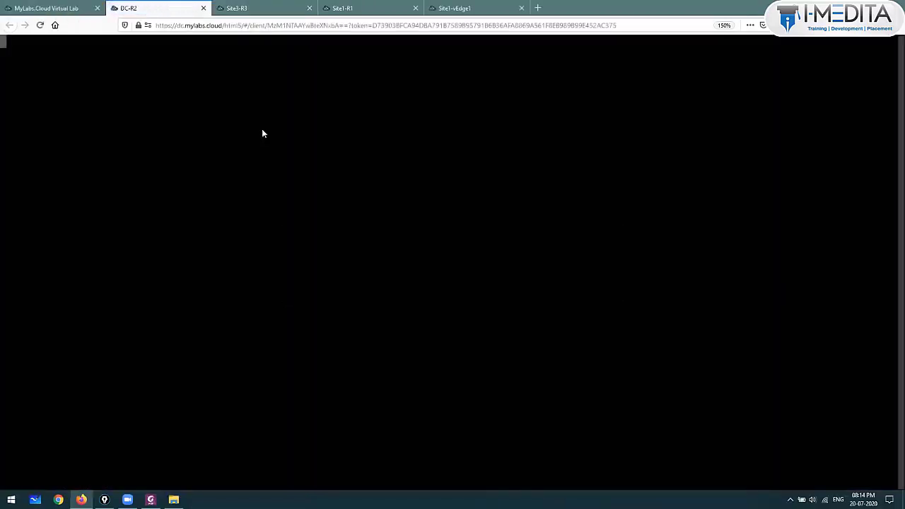
{"action": "type", "text": "en"}
{"action": "key", "text": "Return"}
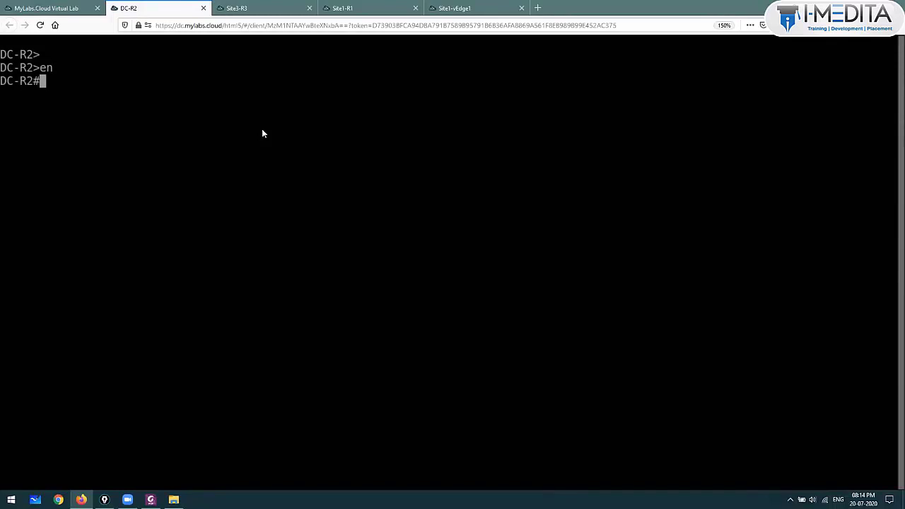
{"action": "left_click", "coordinate": [272, 6]}
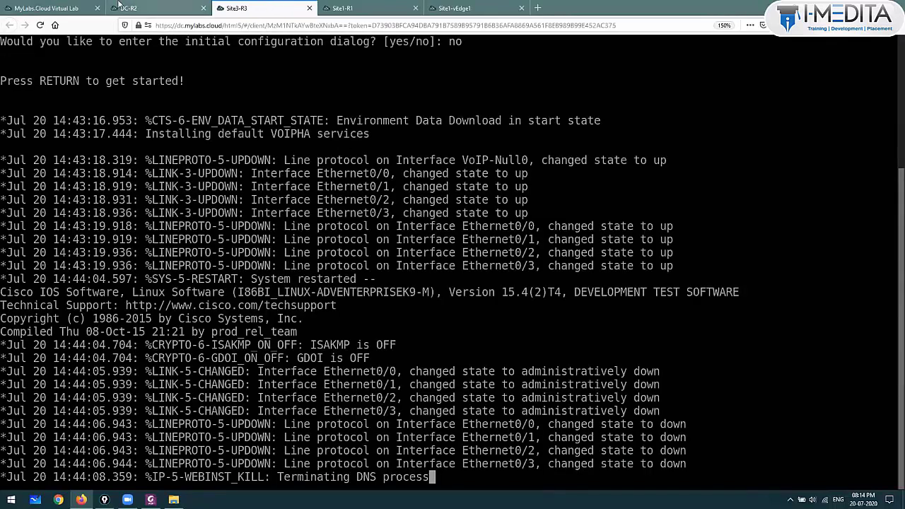
{"action": "left_click", "coordinate": [46, 8]}
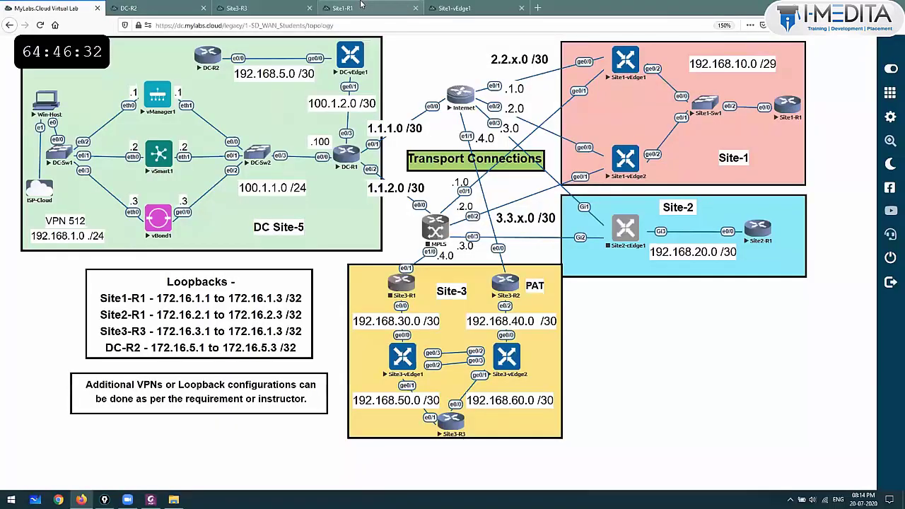
{"action": "left_click", "coordinate": [362, 8]}
- On Site1-R1, enter global configuration mode and set the hostname to Site1-R1
{"action": "key", "text": "Return"}
{"action": "key", "text": "Return"}
{"action": "type", "text": "en"}
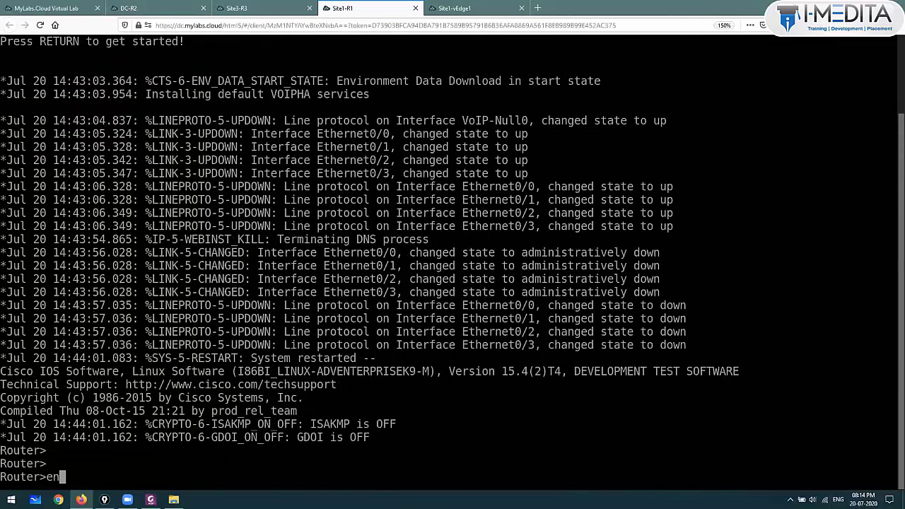
{"action": "key", "text": "Return"}
{"action": "type", "text": "conf t"}
{"action": "key", "text": "Return"}
{"action": "type", "text": "ho"}
{"action": "key", "text": "Tab"}
{"action": "type", "text": "Site-"}
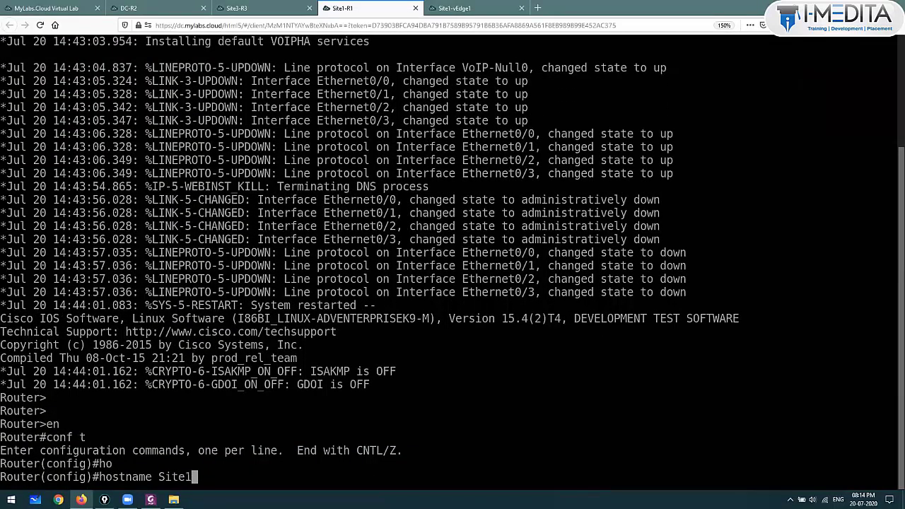
{"action": "type", "text": "-R1"}
{"action": "key", "text": "Return"}
{"action": "key", "text": "Return"}
{"action": "key", "text": "Return"}
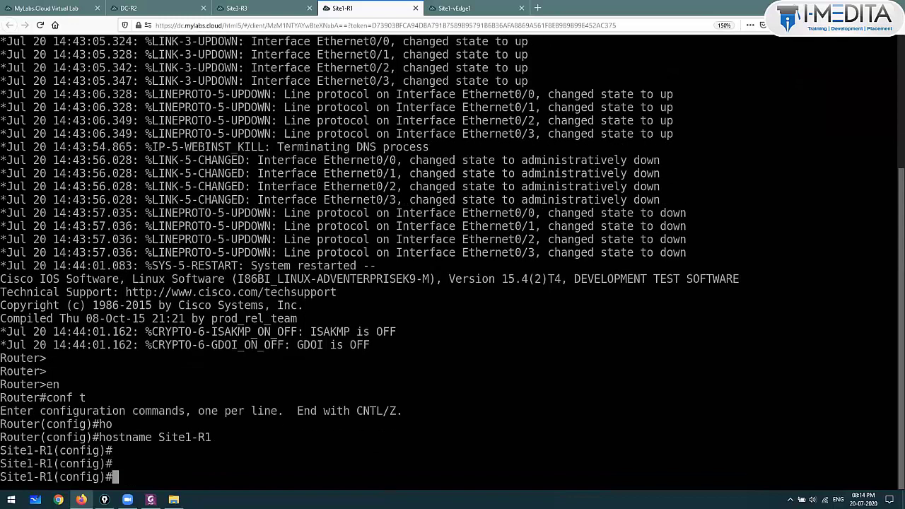
- Cycle through the DC-R2, Site3-R3, topology and Site1-vEdge1 tabs, ending on Site1-R1's console
{"action": "left_click", "coordinate": [274, 6]}
{"action": "left_click", "coordinate": [195, 8]}
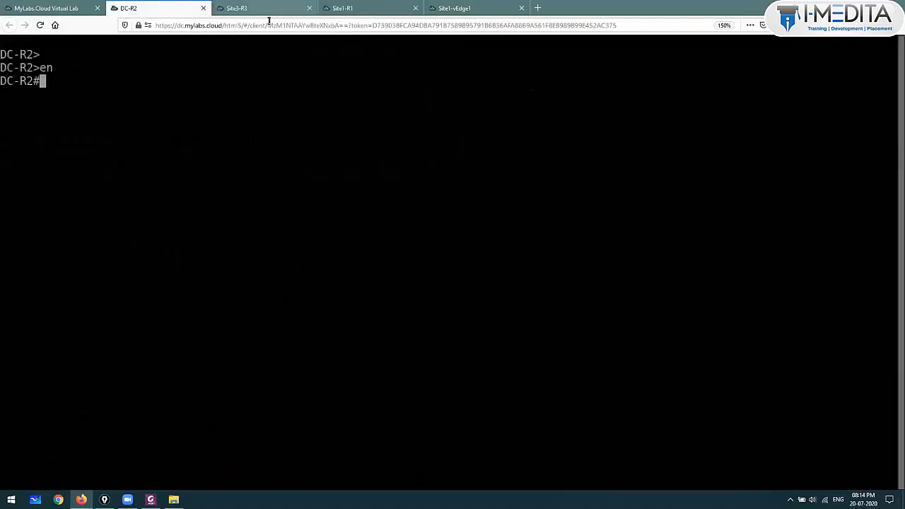
{"action": "left_click", "coordinate": [240, 8]}
{"action": "left_click", "coordinate": [42, 8]}
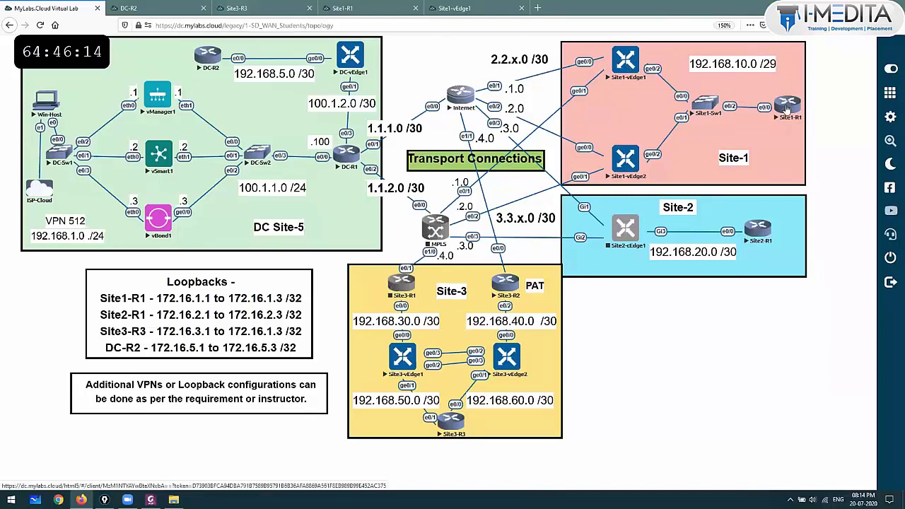
{"action": "left_click", "coordinate": [787, 107]}
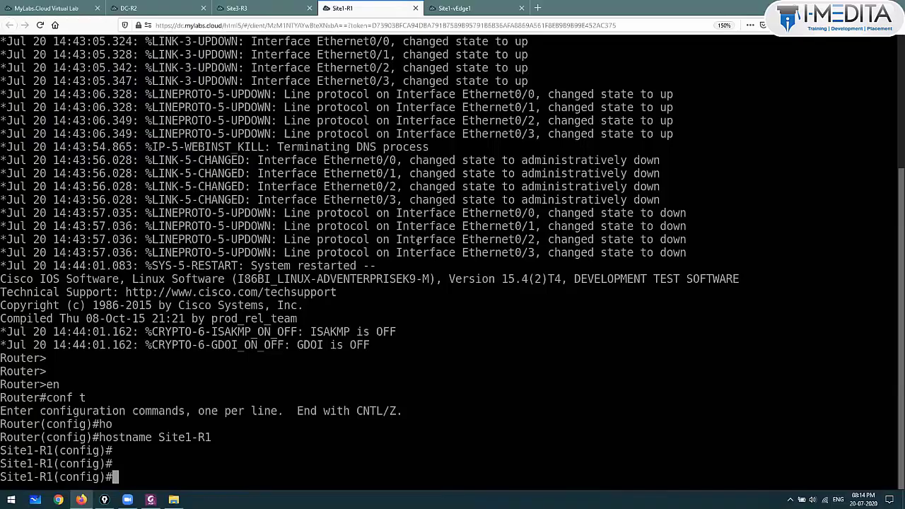
{"action": "left_click", "coordinate": [194, 7]}
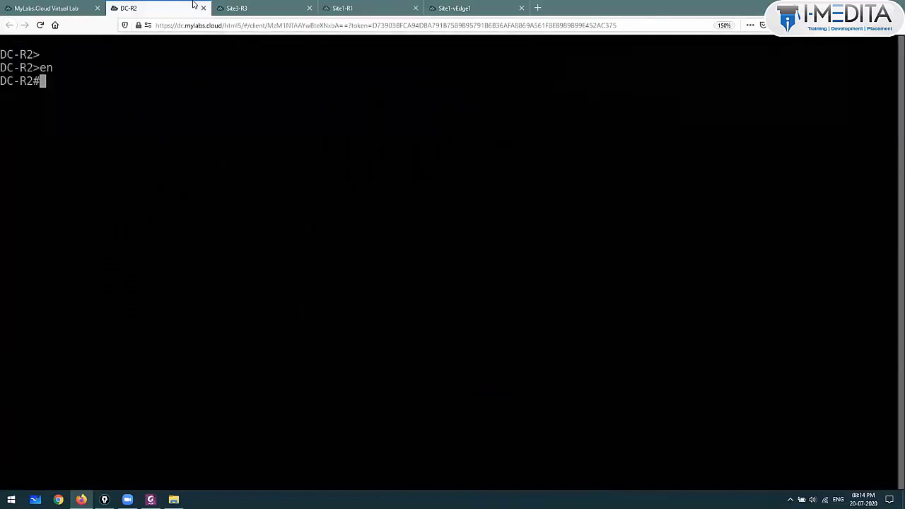
{"action": "left_click", "coordinate": [236, 7]}
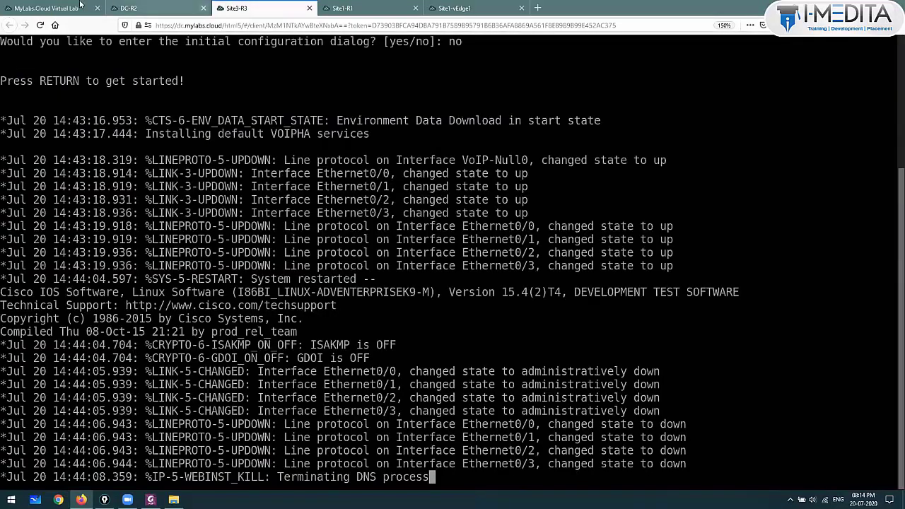
{"action": "left_click", "coordinate": [74, 8]}
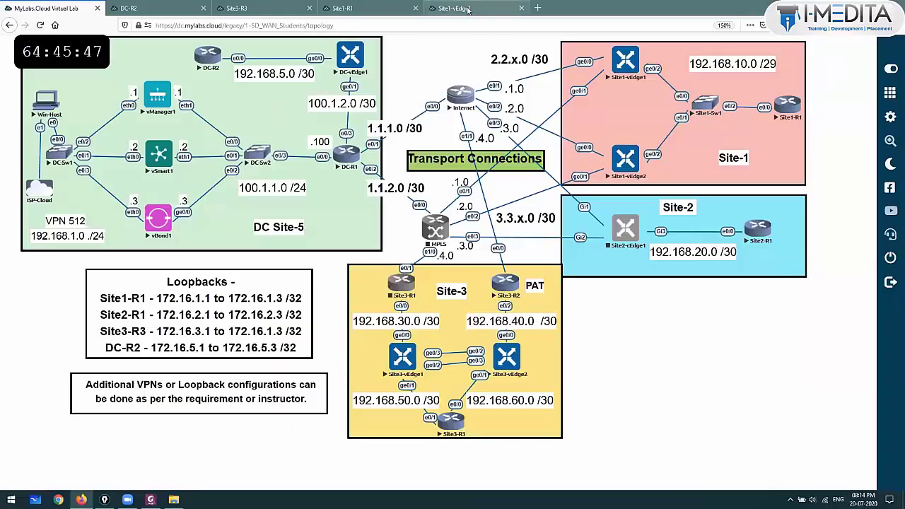
{"action": "left_click", "coordinate": [467, 8]}
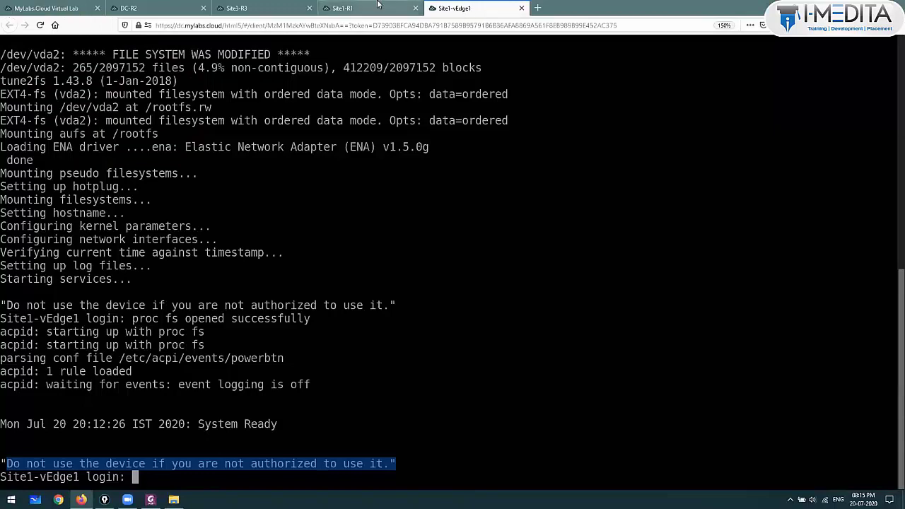
{"action": "left_click", "coordinate": [330, 10]}
{"action": "left_click", "coordinate": [49, 8]}
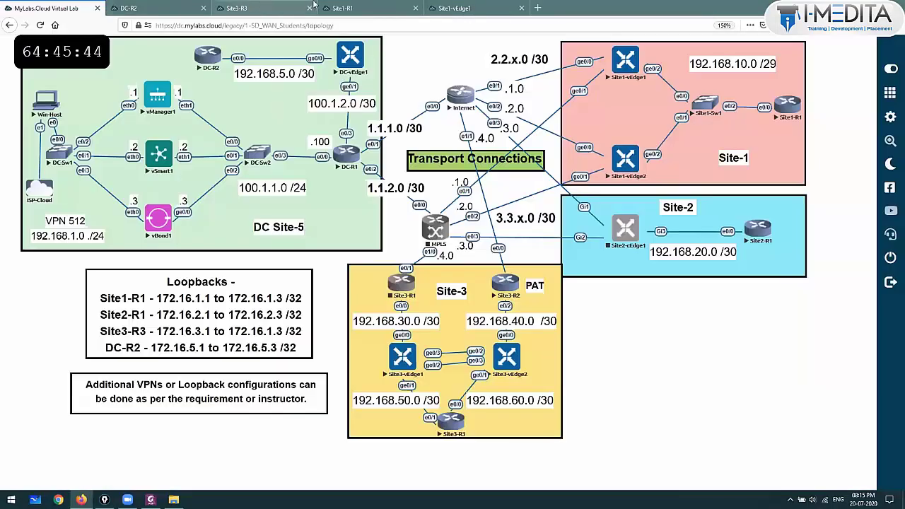
{"action": "left_click", "coordinate": [344, 6]}
- Give Ethernet0/0 address 192.168.10.3 255.255.255.248 and enable it with 'no shut'
{"action": "type", "text": "inte e0/0"}
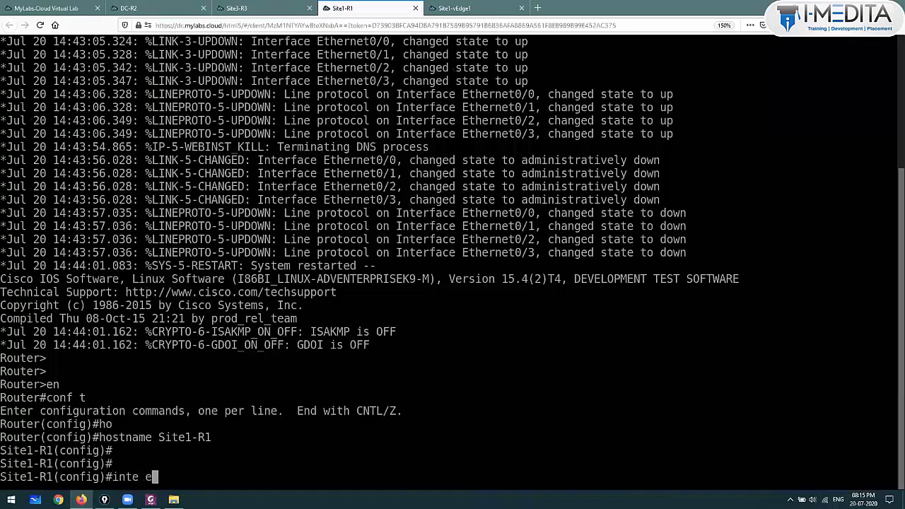
{"action": "key", "text": "Return"}
{"action": "type", "text": "ip add 192.168."}
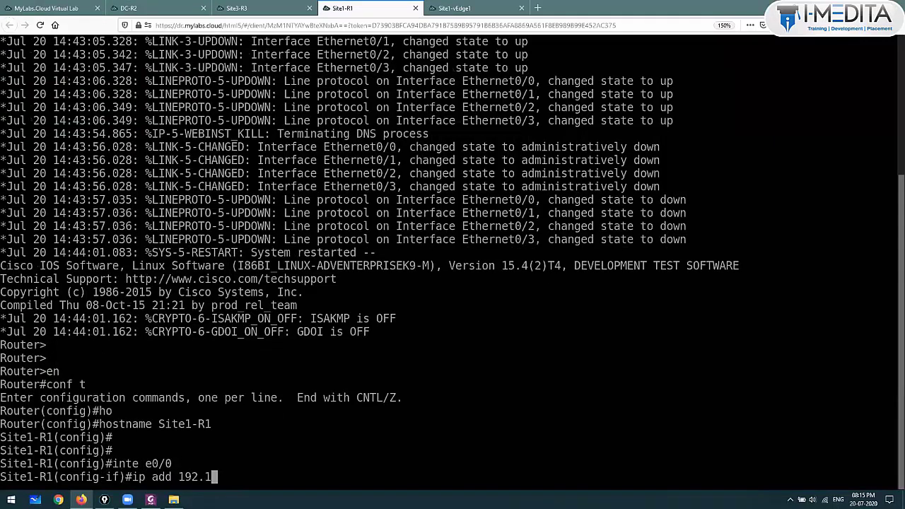
{"action": "left_click", "coordinate": [53, 8]}
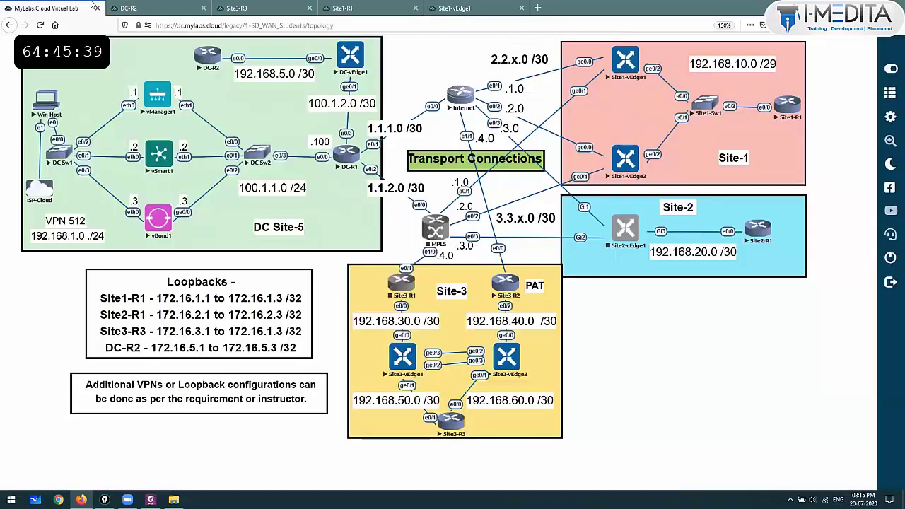
{"action": "left_click", "coordinate": [339, 7]}
{"action": "type", "text": "10."}
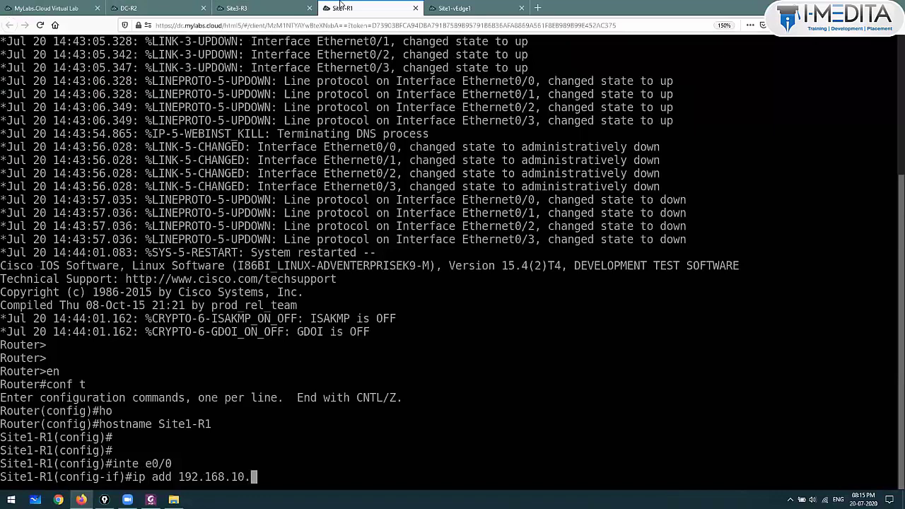
{"action": "type", "text": "3 255.255.255.248"}
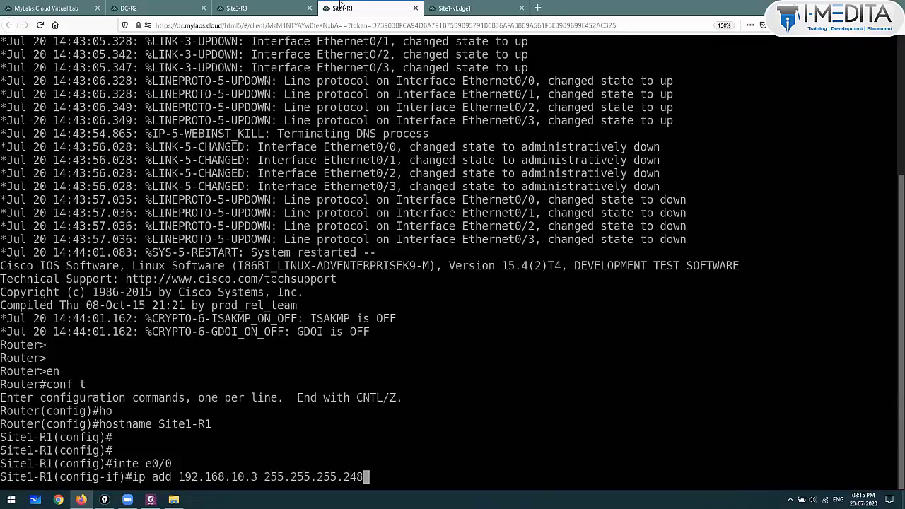
{"action": "key", "text": "Return"}
{"action": "type", "text": "no shut"}
{"action": "key", "text": "Return"}
- Create Loopback1 with address 172.16.1.1 255.255.255.255
{"action": "type", "text": "inte lo1"}
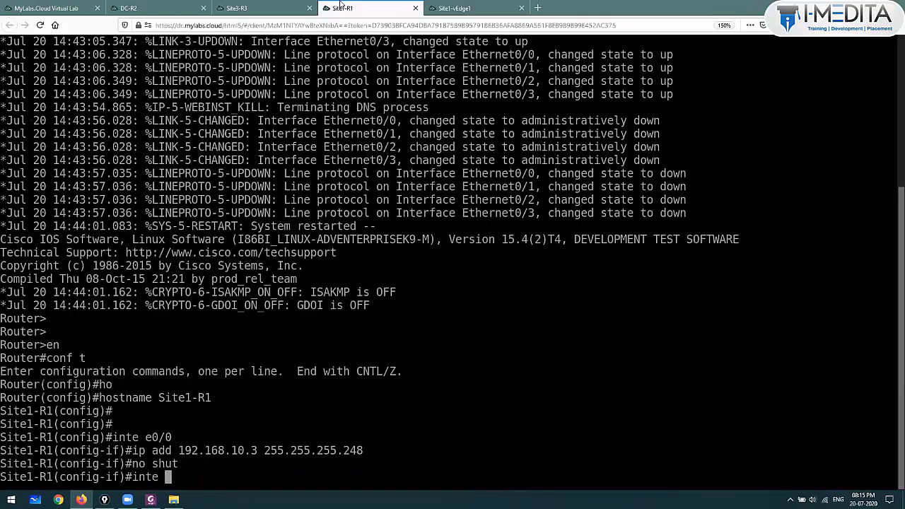
{"action": "key", "text": "Return"}
{"action": "type", "text": "ip add 1872.1"}
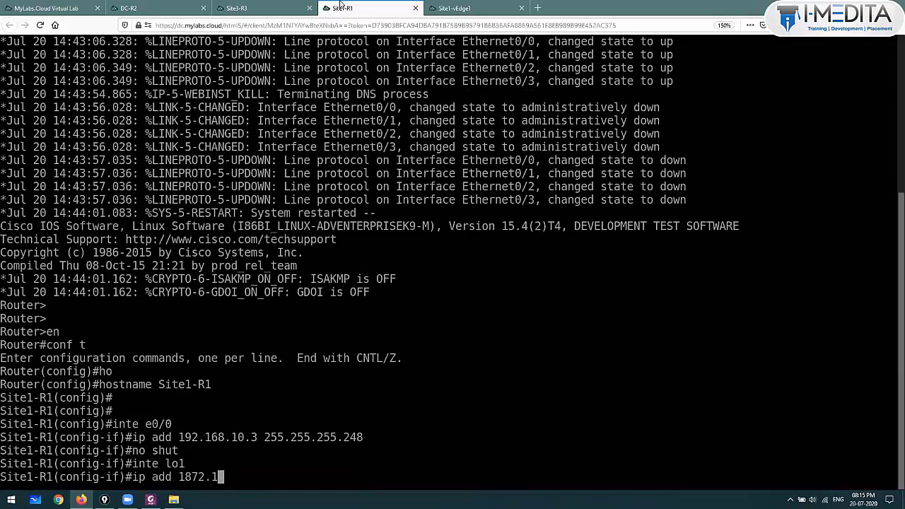
{"action": "key", "text": "BackSpace"}
{"action": "key", "text": "BackSpace"}
{"action": "key", "text": "BackSpace"}
{"action": "key", "text": "BackSpace"}
{"action": "key", "text": "BackSpace"}
{"action": "type", "text": "72.16"}
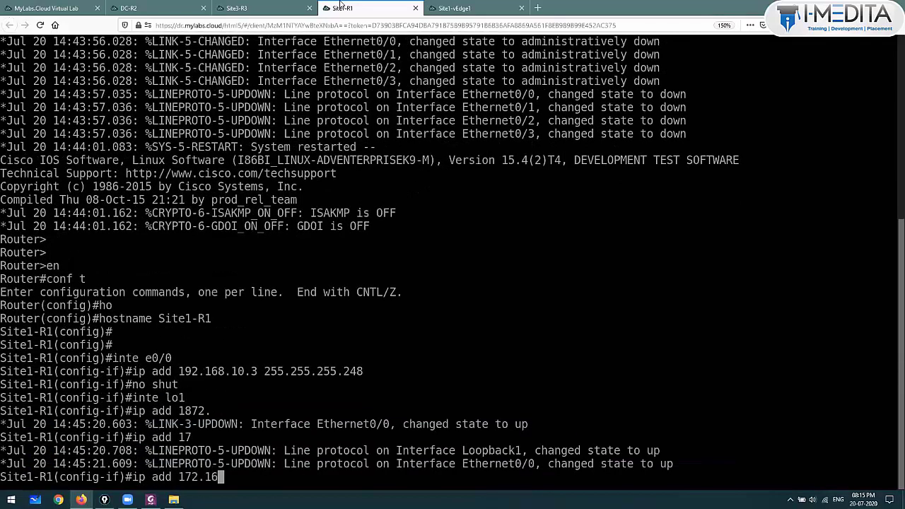
{"action": "type", "text": ".1.1 255.255.255.255"}
{"action": "key", "text": "Return"}
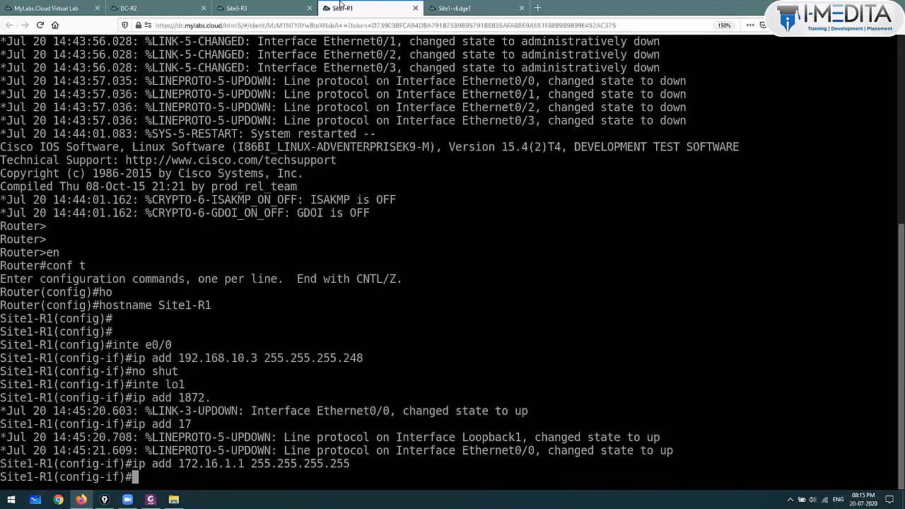
- Create Loopback2 with address 172.16.1.2 255.255.255.255
{"action": "type", "text": "int"}
{"action": "type", "text": " elo2"}
{"action": "key", "text": "BackSpace"}
{"action": "key", "text": "BackSpace"}
{"action": "key", "text": "BackSpace"}
{"action": "key", "text": "BackSpace"}
{"action": "key", "text": "BackSpace"}
{"action": "type", "text": "lo2"}
{"action": "key", "text": "Return"}
{"action": "key", "text": "Up"}
{"action": "key", "text": "Up"}
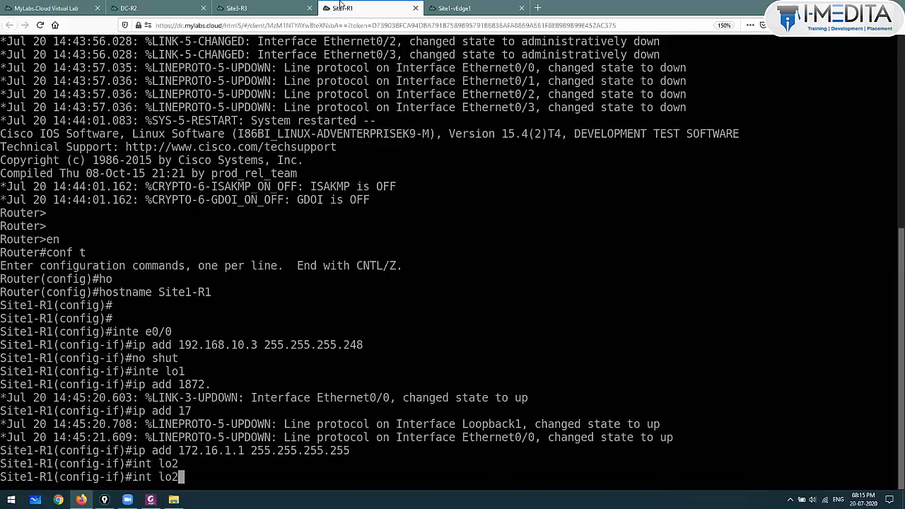
{"action": "key", "text": "Left"}
{"action": "key", "text": "Left"}
{"action": "key", "text": "Left"}
{"action": "key", "text": "Left"}
{"action": "key", "text": "Left"}
{"action": "key", "text": "Left"}
{"action": "key", "text": "Left"}
{"action": "key", "text": "Left"}
{"action": "key", "text": "Left"}
{"action": "key", "text": "Left"}
{"action": "key", "text": "Left"}
{"action": "key", "text": "Left"}
{"action": "key", "text": "Left"}
{"action": "key", "text": "Left"}
{"action": "key", "text": "Left"}
{"action": "key", "text": "Left"}
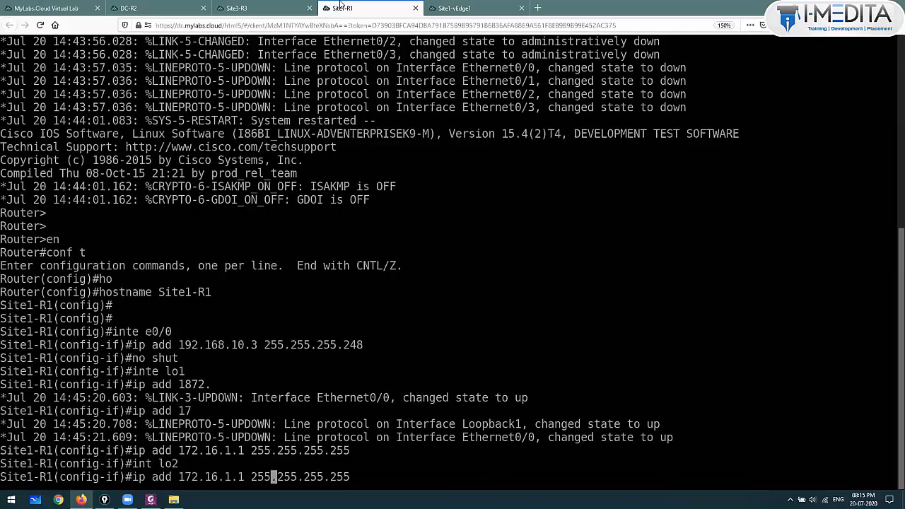
{"action": "key", "text": "BackSpace"}
{"action": "type", "text": "2"}
{"action": "key", "text": "Return"}
- Create Loopback3 with address 172.16.1.3 255.255.255.255
{"action": "type", "text": "inte lo3"}
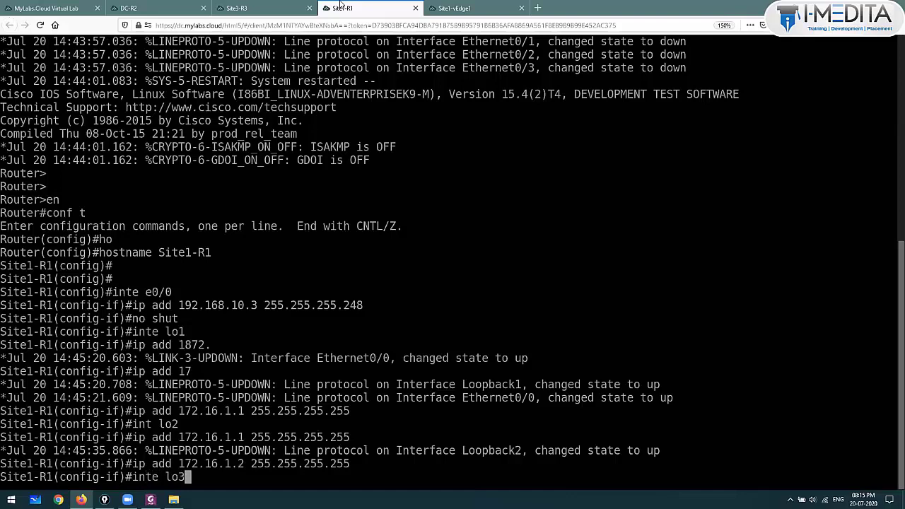
{"action": "key", "text": "Return"}
{"action": "type", "text": "ip add"}
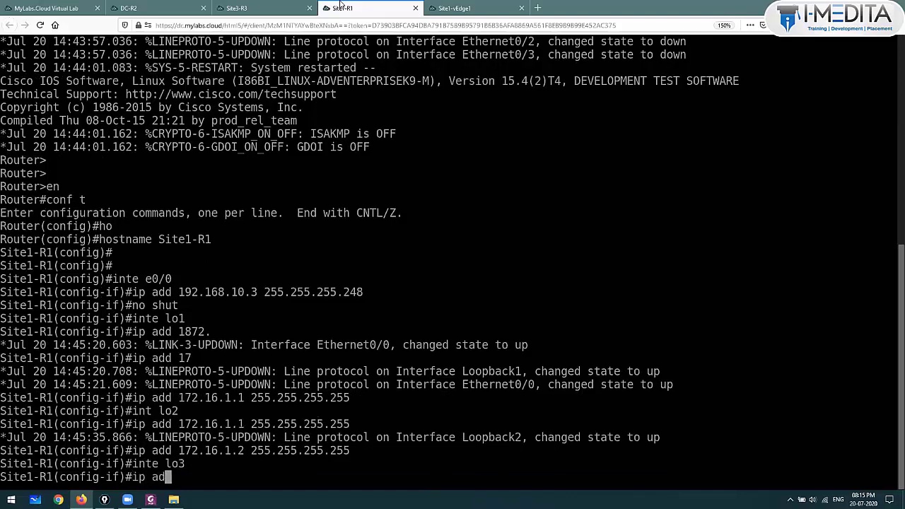
{"action": "key", "text": "Up"}
{"action": "key", "text": "Up"}
{"action": "key", "text": "Left"}
{"action": "key", "text": "Left"}
{"action": "key", "text": "Left"}
{"action": "key", "text": "Left"}
{"action": "key", "text": "Left"}
{"action": "key", "text": "Left"}
{"action": "key", "text": "Left"}
{"action": "key", "text": "Left"}
{"action": "key", "text": "Left"}
{"action": "key", "text": "Left"}
{"action": "key", "text": "Left"}
{"action": "key", "text": "Left"}
{"action": "key", "text": "Left"}
{"action": "key", "text": "Left"}
{"action": "key", "text": "Left"}
{"action": "key", "text": "Left"}
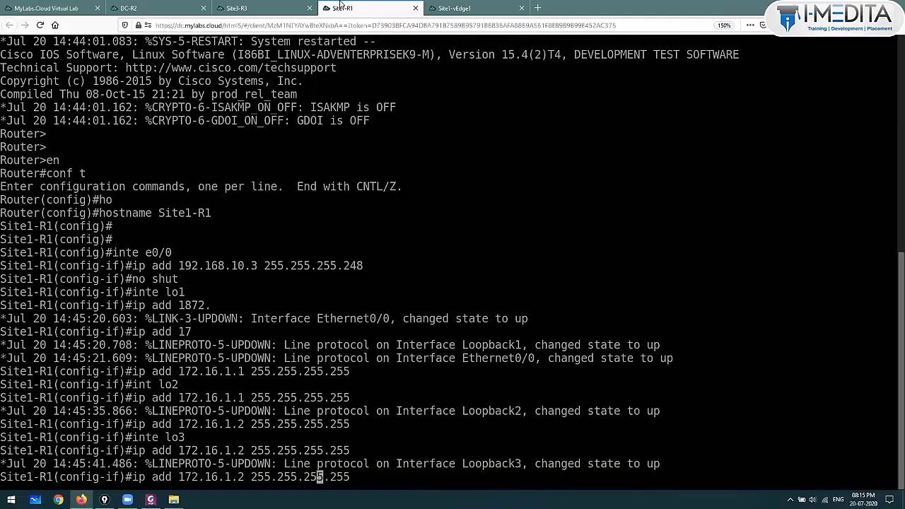
{"action": "key", "text": "BackSpace"}
{"action": "type", "text": "3"}
{"action": "key", "text": "Return"}
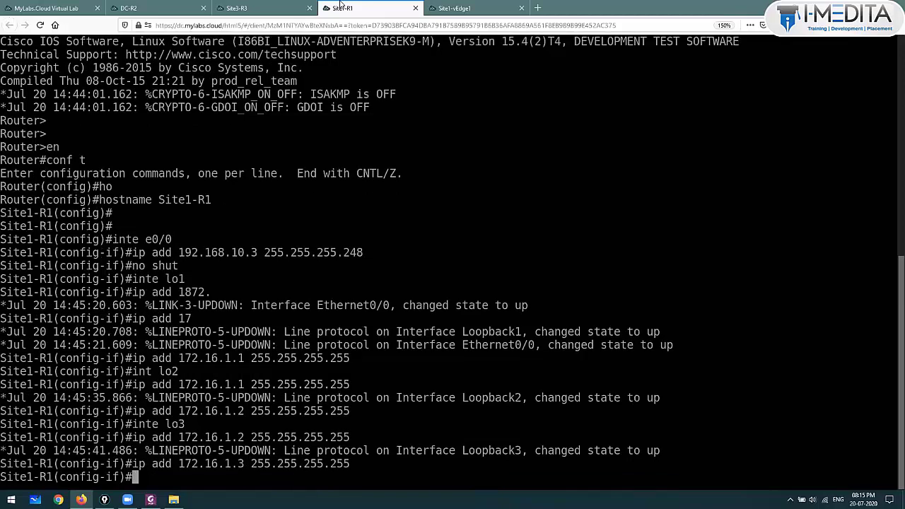
- Start OSPF process 1, advertise 0.0.0.0 255.255.255.255 into area 0, and save with 'do wr'
{"action": "type", "text": "router os 1"}
{"action": "key", "text": "Return"}
{"action": "type", "text": "net"}
{"action": "key", "text": "Tab"}
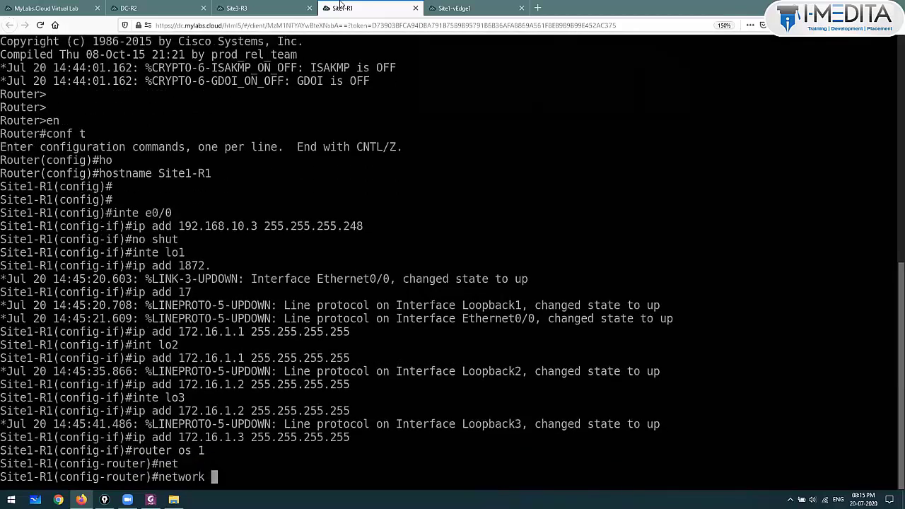
{"action": "type", "text": "0.0.0.0 255.255."}
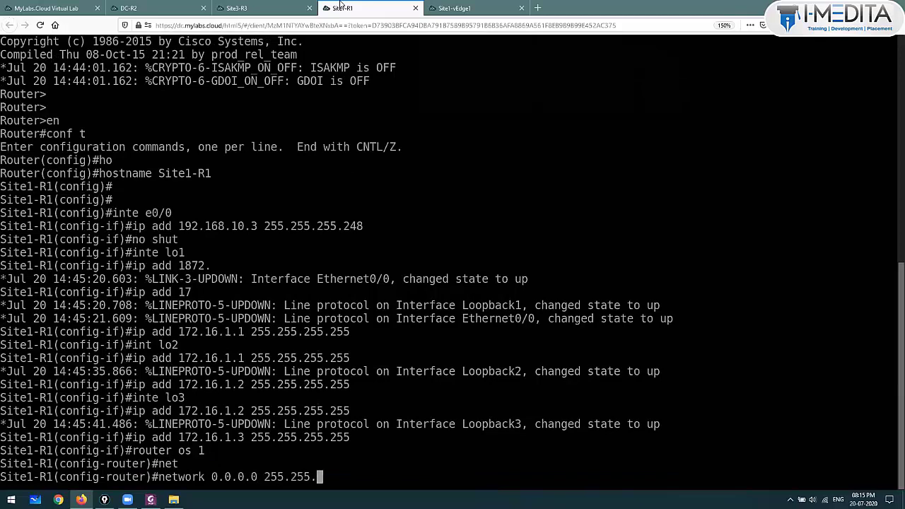
{"action": "type", "text": "255.255 area 0"}
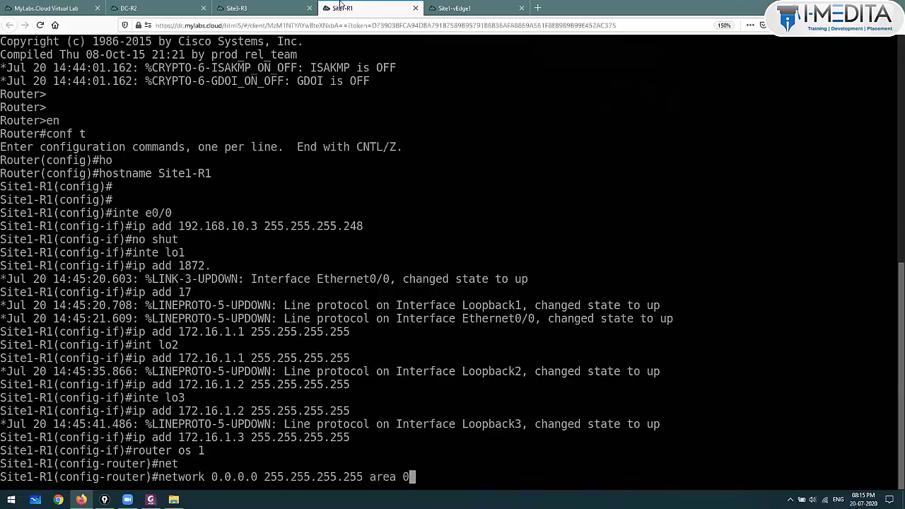
{"action": "key", "text": "Return"}
{"action": "type", "text": "do wr"}
{"action": "key", "text": "Return"}
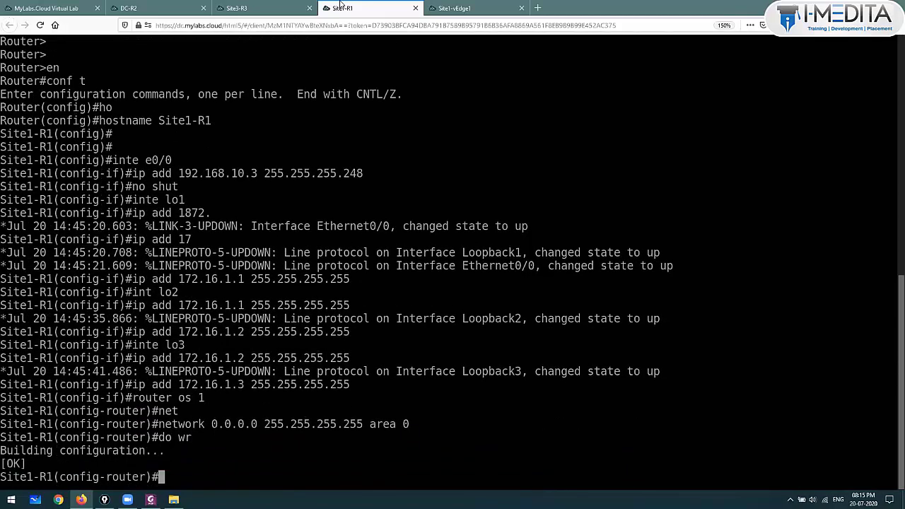
- Check interface addresses with 'do sh ip int br', highlighting Ethernet0/0 and the loopbacks
{"action": "type", "text": "do sh ip int br"}
{"action": "key", "text": "Return"}
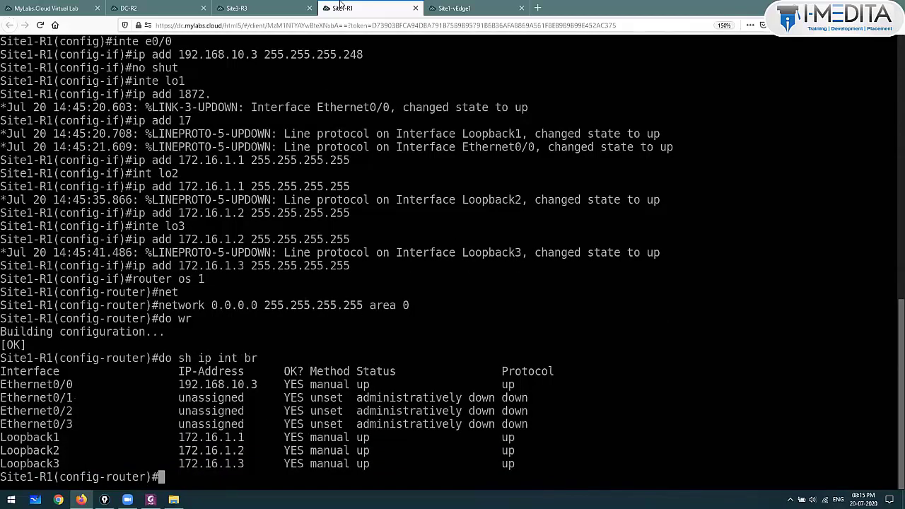
{"action": "left_click_drag", "start_coordinate": [171, 381], "coordinate": [250, 400]}
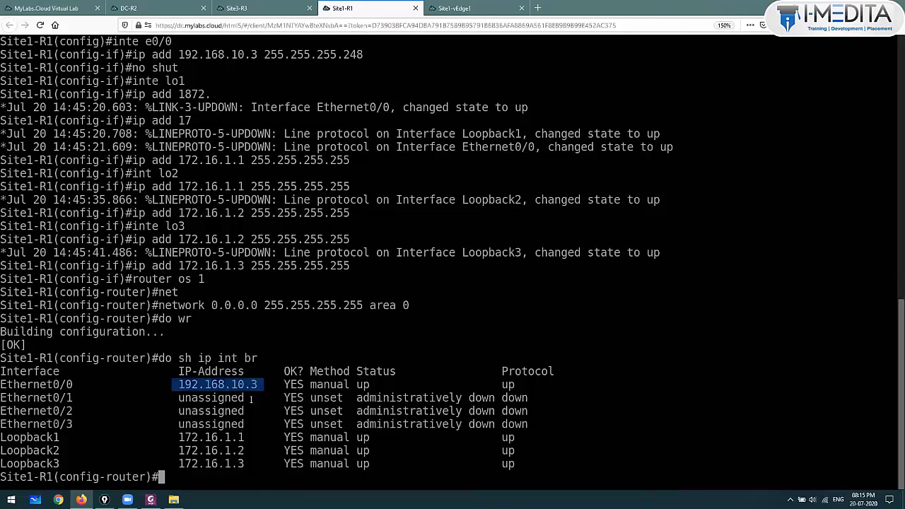
{"action": "left_click_drag", "start_coordinate": [176, 439], "coordinate": [249, 455]}
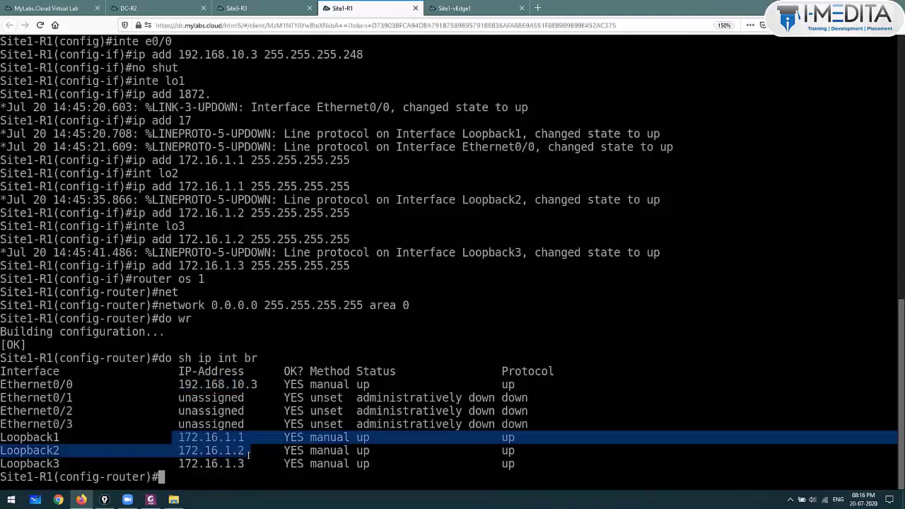
- Leave configuration mode and list OSPF interfaces with 'sh ip os int br'
{"action": "key", "text": "ctrl+z"}
{"action": "type", "text": "sh ip o s"}
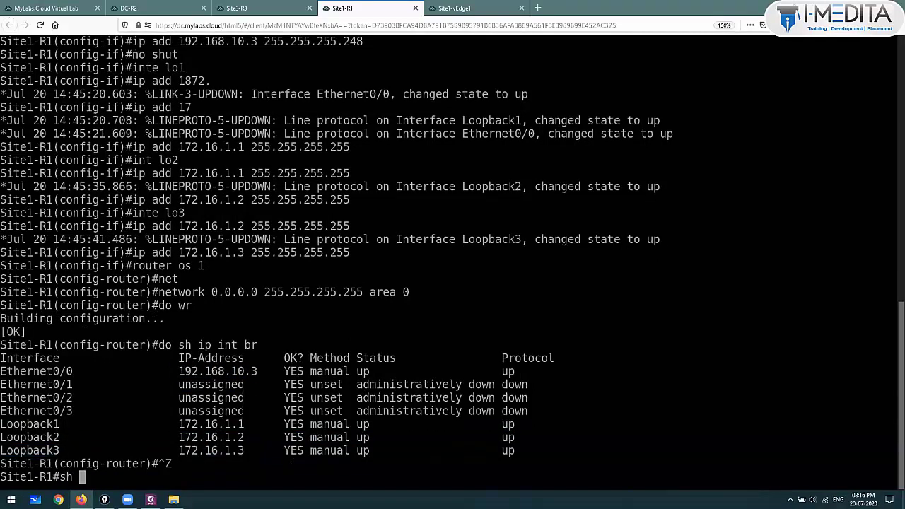
{"action": "key", "text": "BackSpace"}
{"action": "key", "text": "BackSpace"}
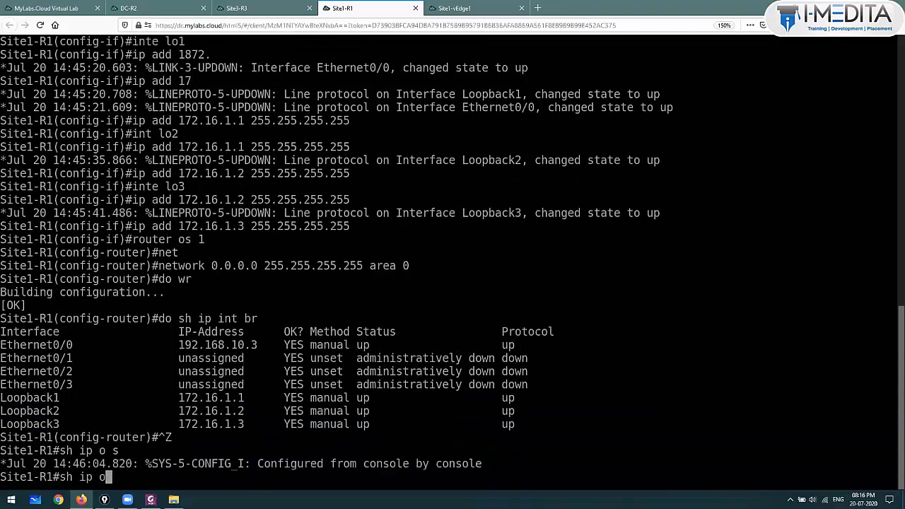
{"action": "type", "text": "s int br"}
{"action": "key", "text": "Return"}
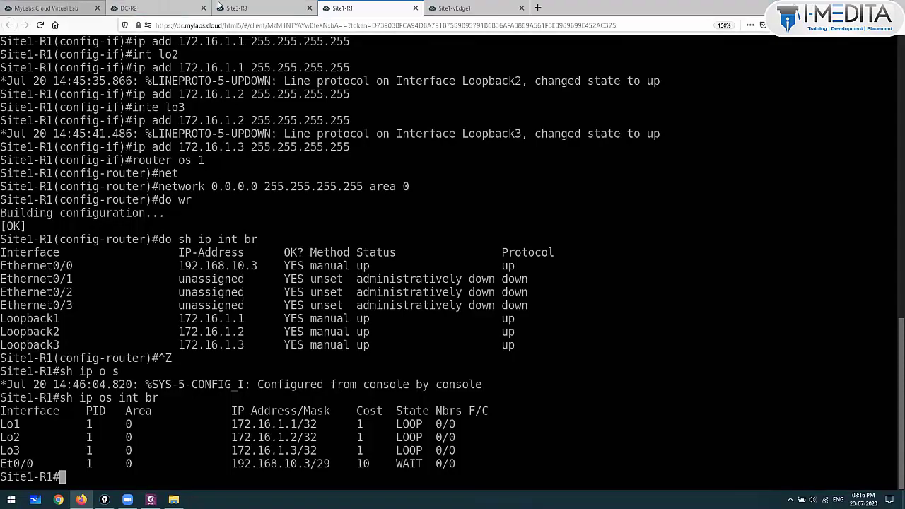
{"action": "left_click", "coordinate": [454, 8]}
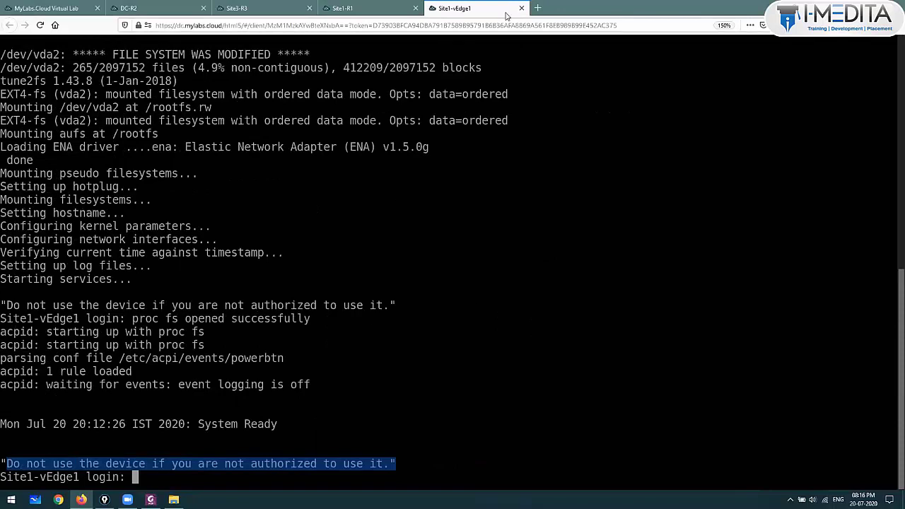
- Close the Site1-vEdge1 and Site1-R1 tabs and bring the Site3-R3 console window forward
{"action": "left_click", "coordinate": [521, 8]}
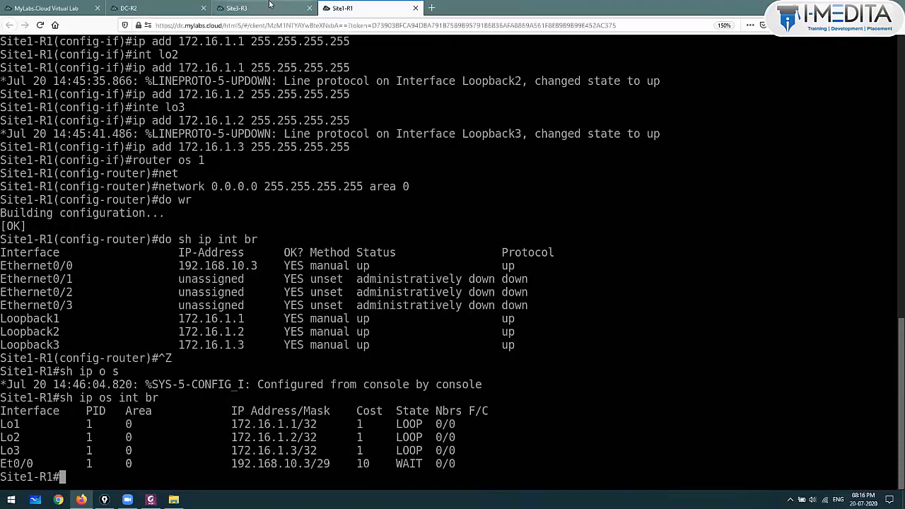
{"action": "left_click", "coordinate": [417, 8]}
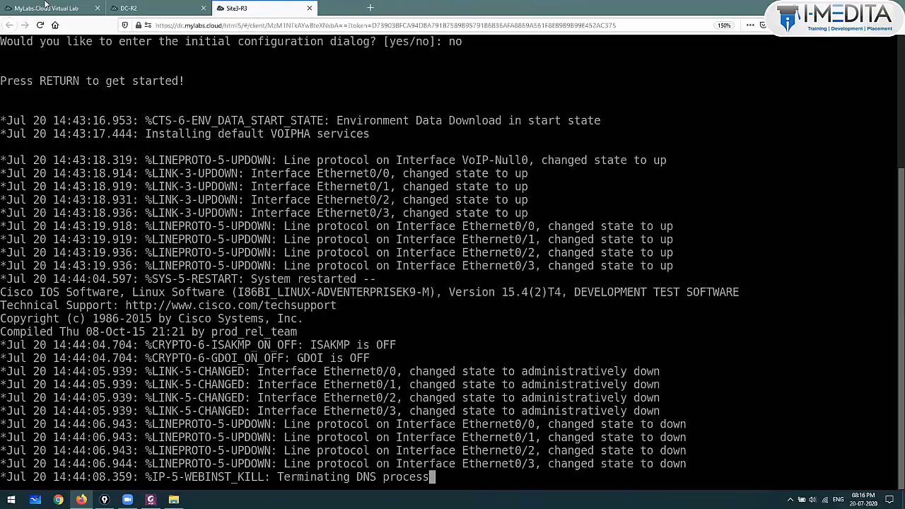
{"action": "left_click", "coordinate": [47, 8]}
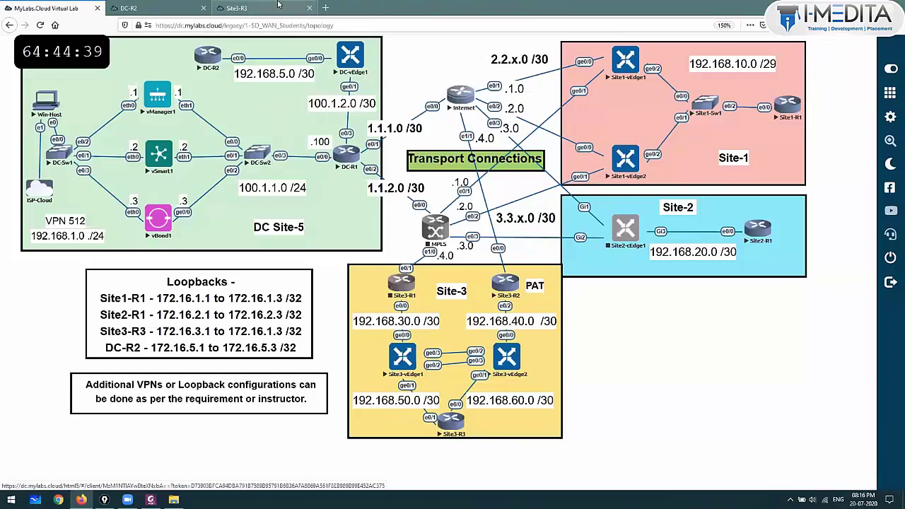
{"action": "left_click", "coordinate": [236, 8]}
{"action": "left_click", "coordinate": [310, 8]}
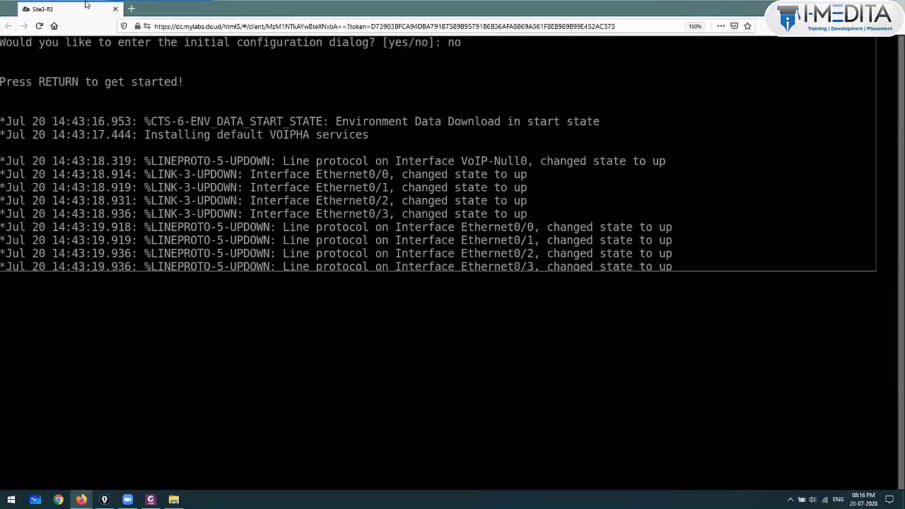
{"action": "key", "text": "alt+Tab"}
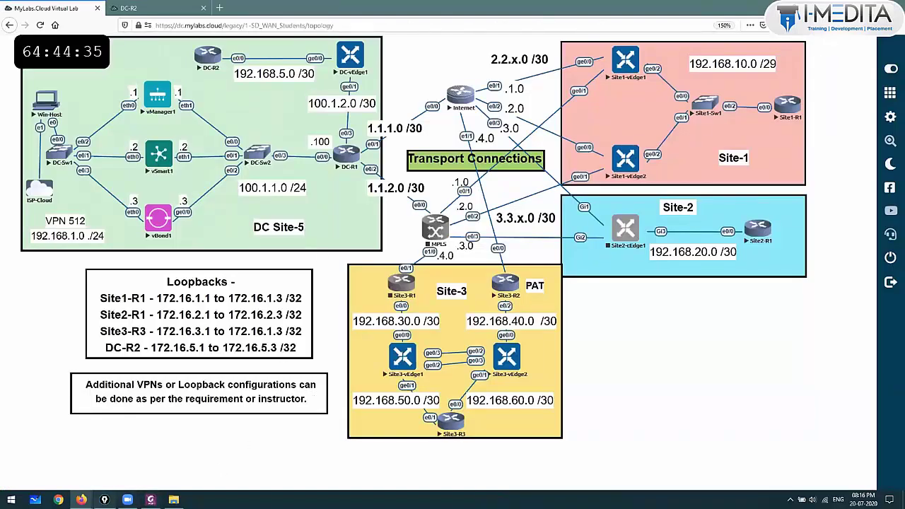
{"action": "mouse_move", "coordinate": [82, 501]}
{"action": "left_click", "coordinate": [152, 453]}
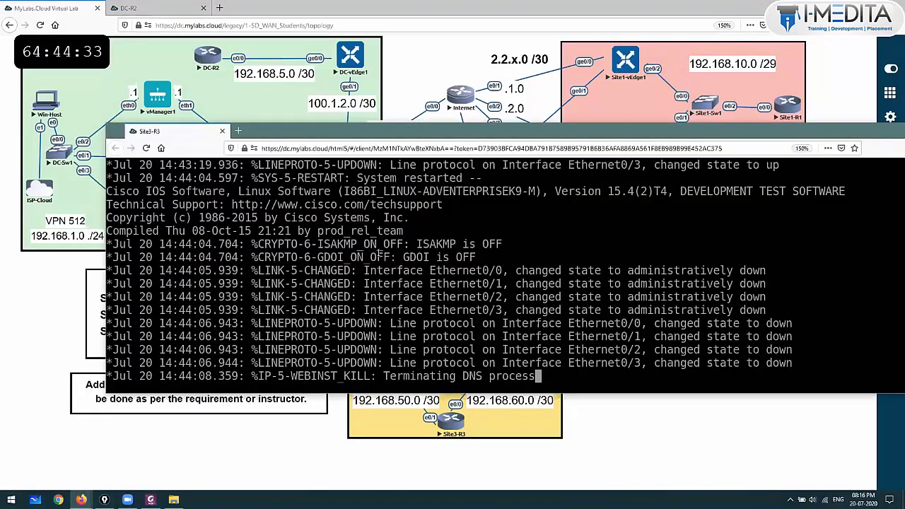
- Enter global configuration mode and set the router hostname to Site3-R3
{"action": "key", "text": "Return"}
{"action": "key", "text": "Return"}
{"action": "key", "text": "Return"}
{"action": "type", "text": "en"}
{"action": "key", "text": "Return"}
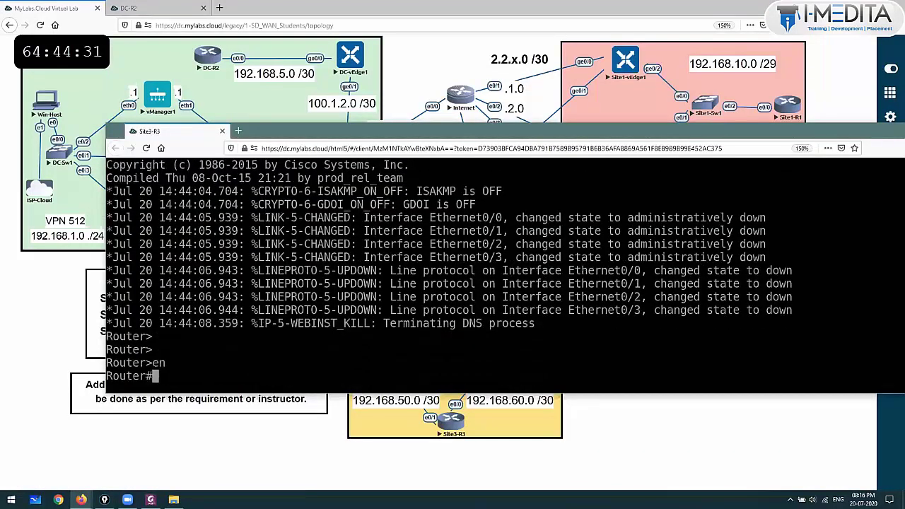
{"action": "type", "text": "conf t"}
{"action": "key", "text": "Return"}
{"action": "type", "text": "ho"}
{"action": "key", "text": "Tab"}
{"action": "type", "text": "Site"}
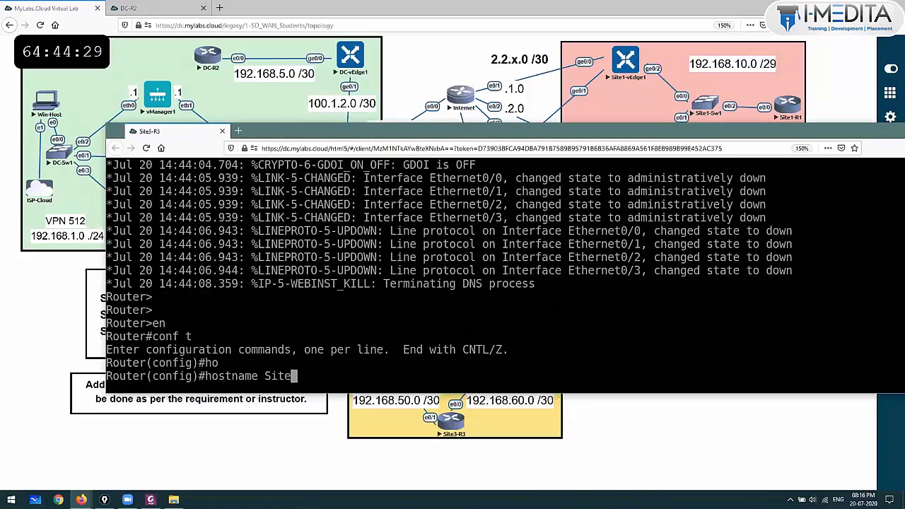
{"action": "type", "text": "--R3"}
{"action": "key", "text": "Return"}
- Assign 192.168.60.2 255.255.255.252 to Ethernet0/0 and bring it up
{"action": "left_click_drag", "start_coordinate": [390, 135], "coordinate": [369, 82]}
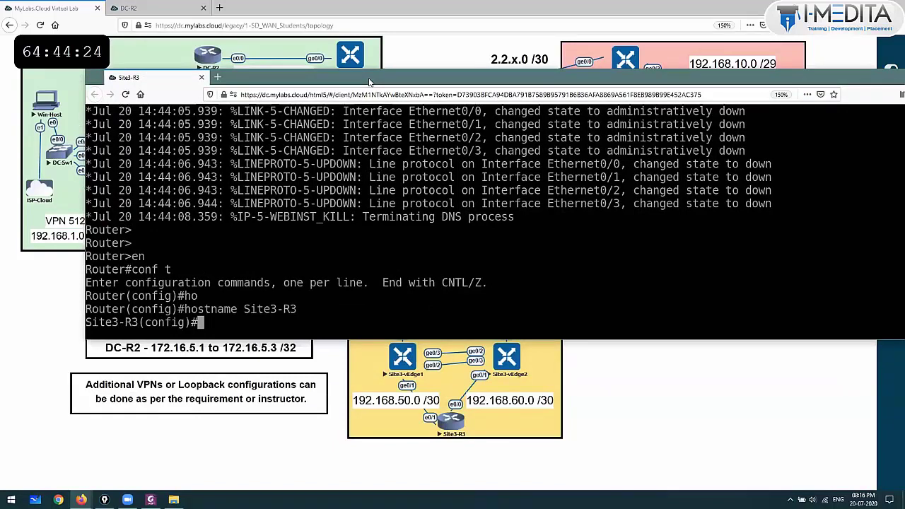
{"action": "key", "text": "Return"}
{"action": "key", "text": "Return"}
{"action": "key", "text": "Return"}
{"action": "key", "text": "Return"}
{"action": "type", "text": "inte "}
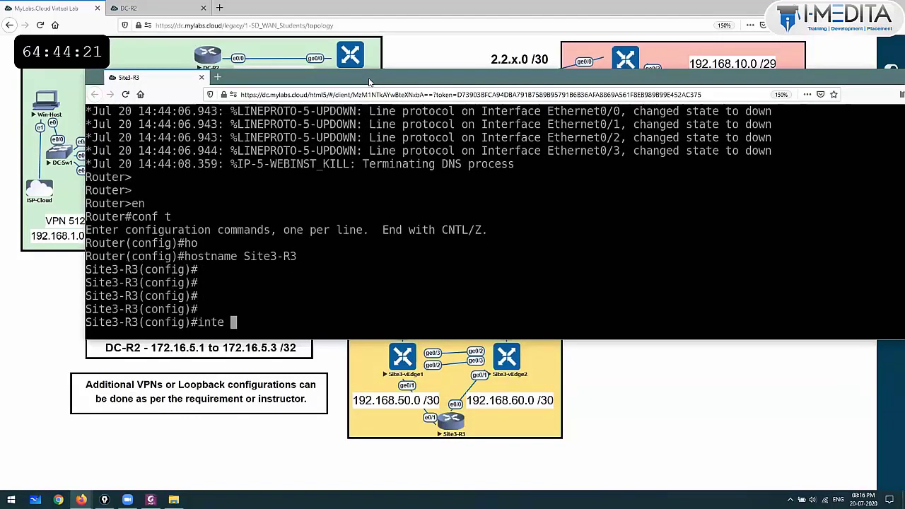
{"action": "type", "text": "e0/0"}
{"action": "key", "text": "Return"}
{"action": "type", "text": "ip ad"}
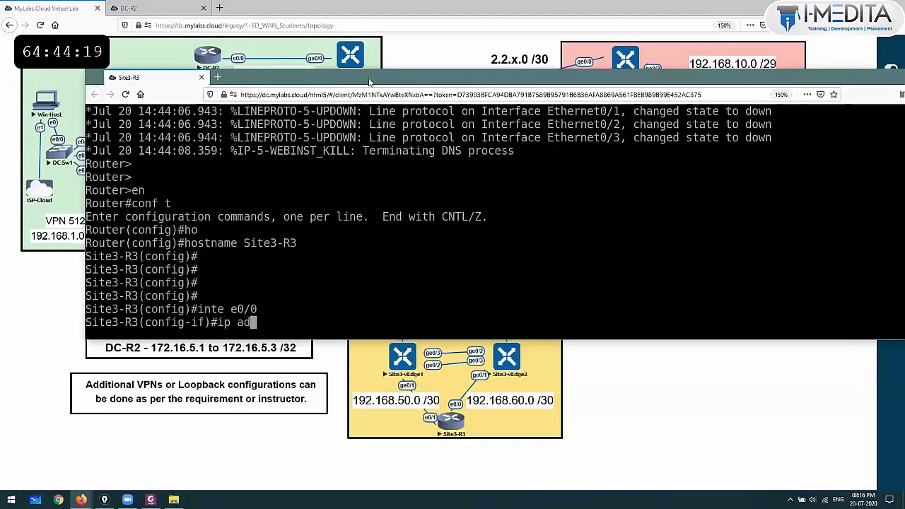
{"action": "type", "text": "d 192.168."}
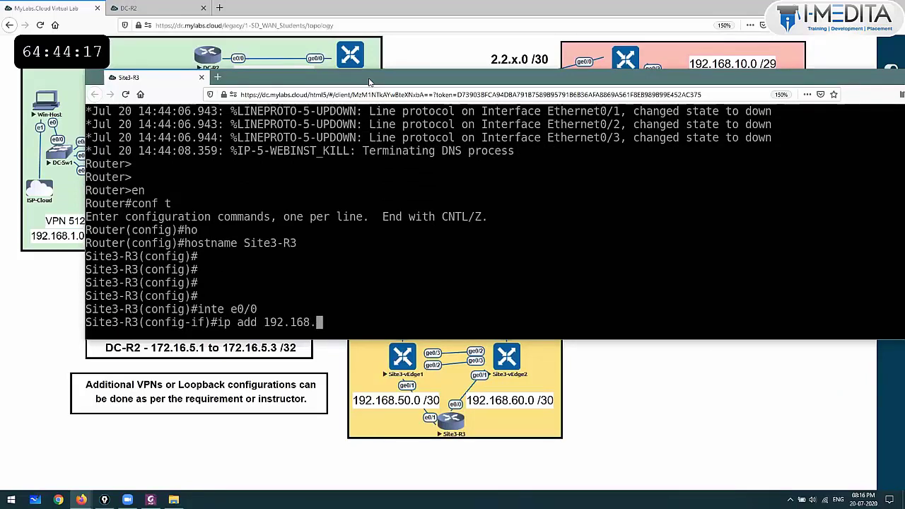
{"action": "type", "text": "60.2 255.255.255.252"}
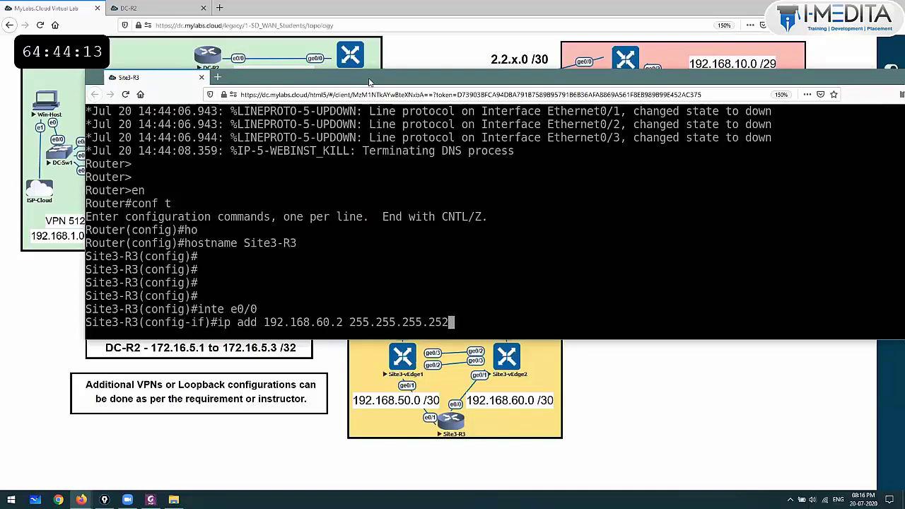
{"action": "key", "text": "Return"}
{"action": "type", "text": "no shut"}
{"action": "key", "text": "Return"}
- Assign 192.168.50.2/30 to Ethernet0/1, enable it, and enter 172.16.3.1/32 for Loopback1
{"action": "type", "text": "int"}
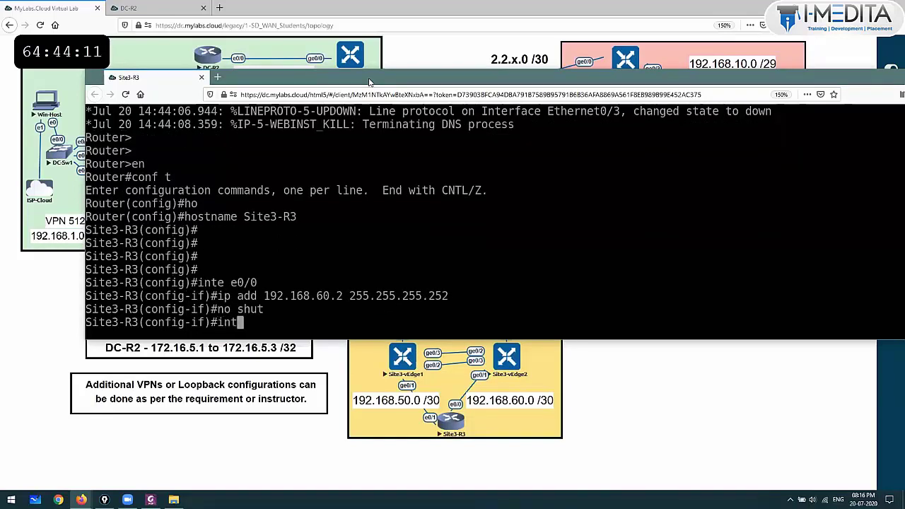
{"action": "type", "text": "e "}
{"action": "type", "text": "e0/1"}
{"action": "key", "text": "Return"}
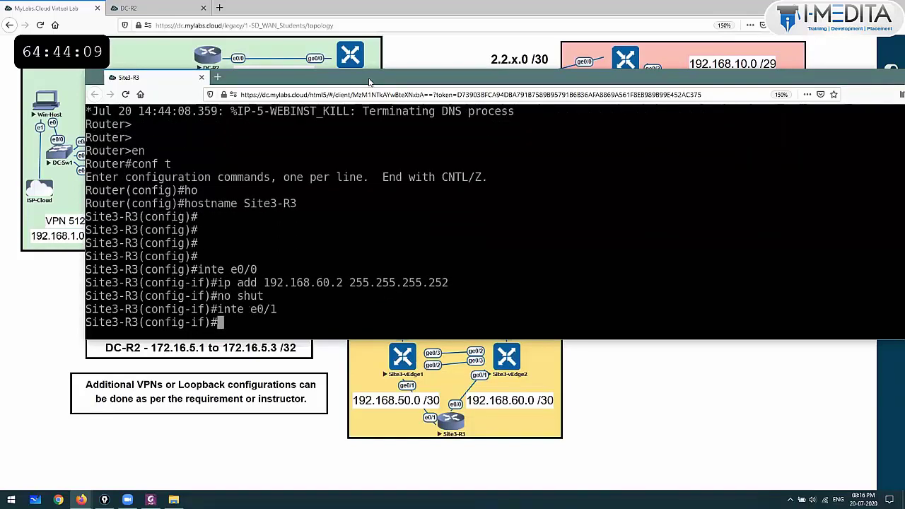
{"action": "type", "text": "ip add 192.168."}
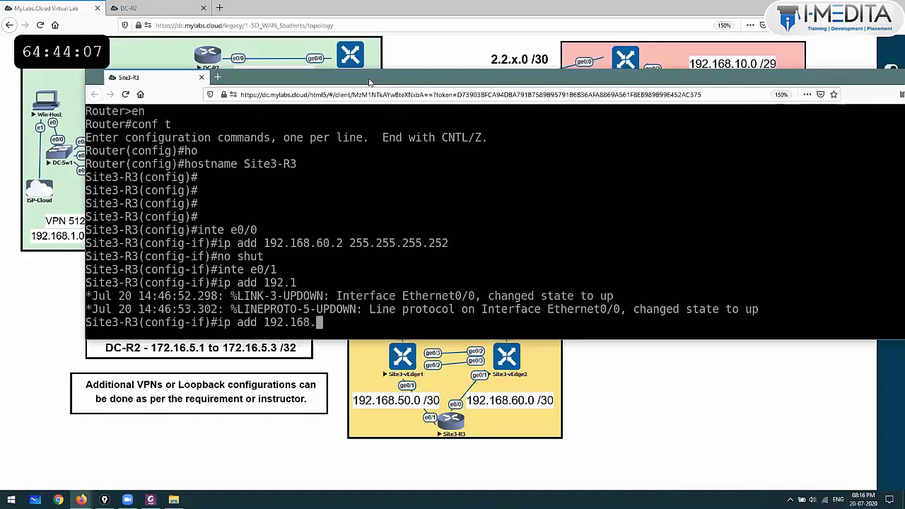
{"action": "type", "text": "50.2 255"}
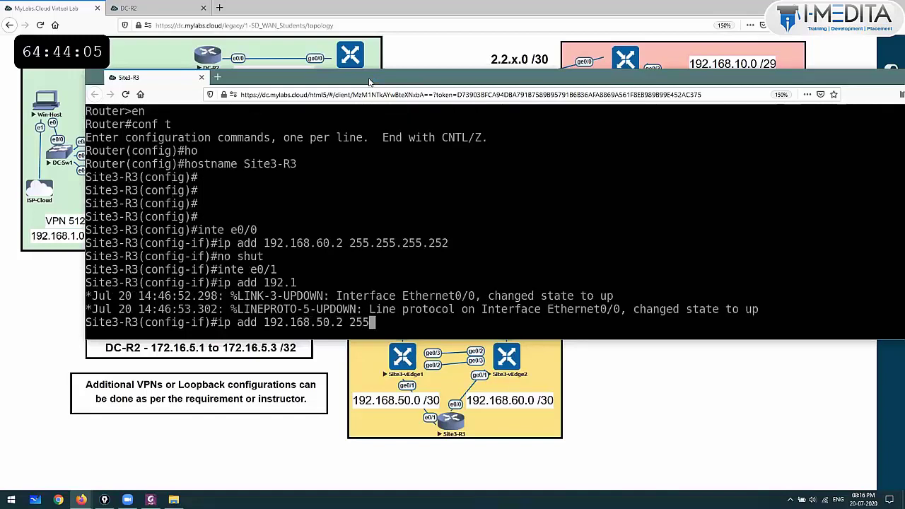
{"action": "type", "text": ".255.255.252"}
{"action": "key", "text": "Return"}
{"action": "type", "text": "no shut"}
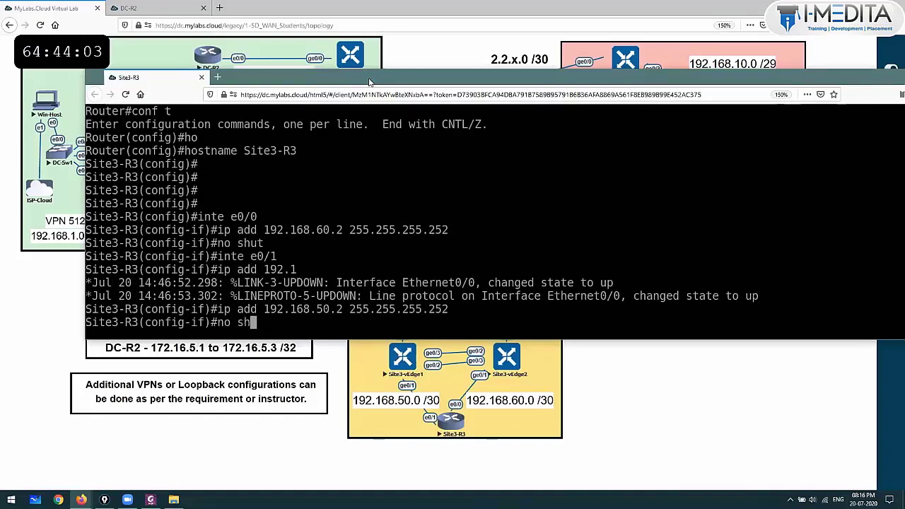
{"action": "key", "text": "Return"}
{"action": "type", "text": "inte lo1"}
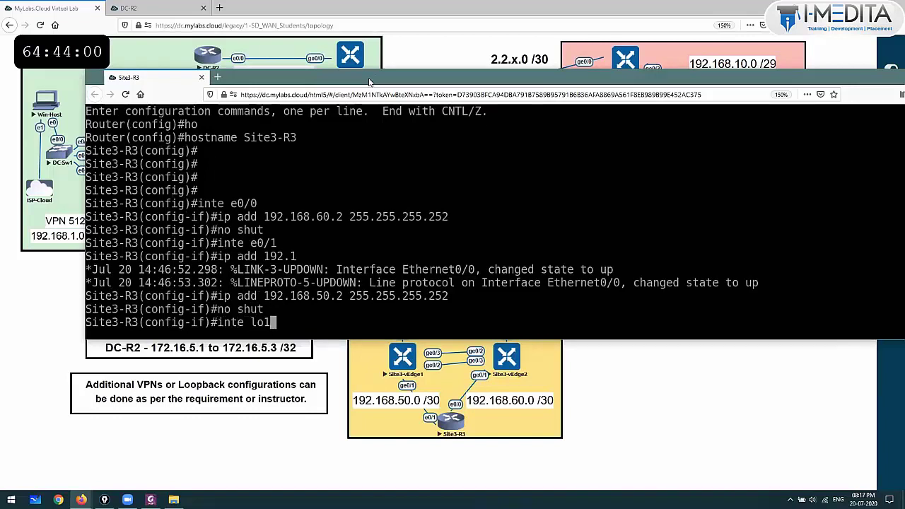
{"action": "key", "text": "Return"}
{"action": "type", "text": "ip add 172.1"}
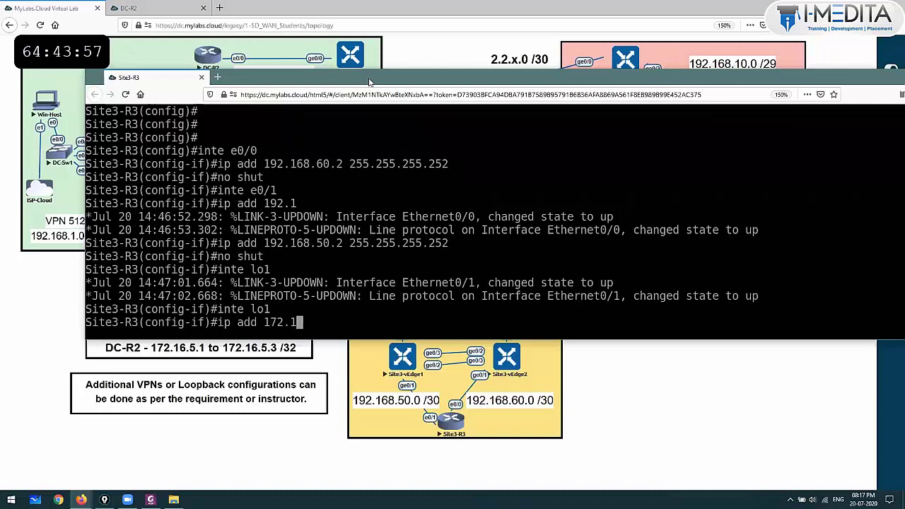
{"action": "type", "text": "6.3.1 255."}
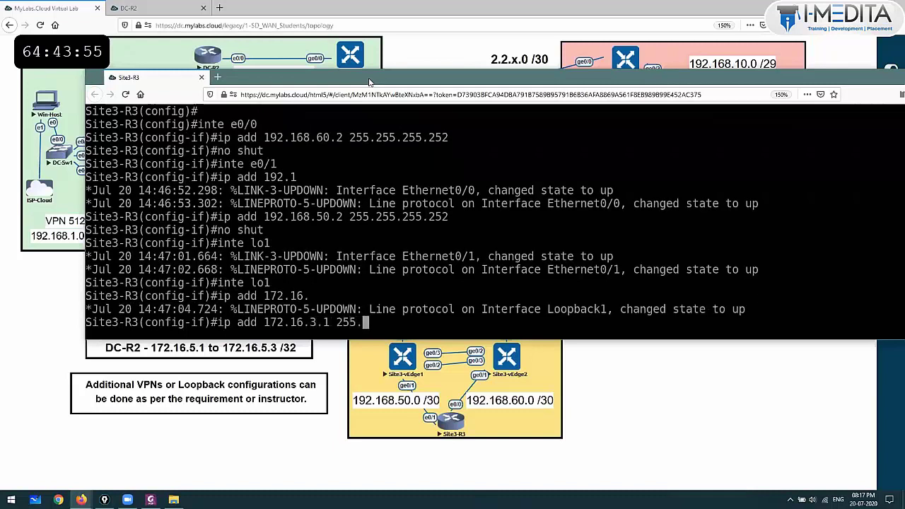
{"action": "type", "text": "255.255.255"}
- Apply 172.16.3.1/32 to Loopback1, then give Loopbacks 2–4 addresses 172.16.3.2–172.16.3.4 /32
{"action": "key", "text": "Return"}
{"action": "type", "text": "no shut"}
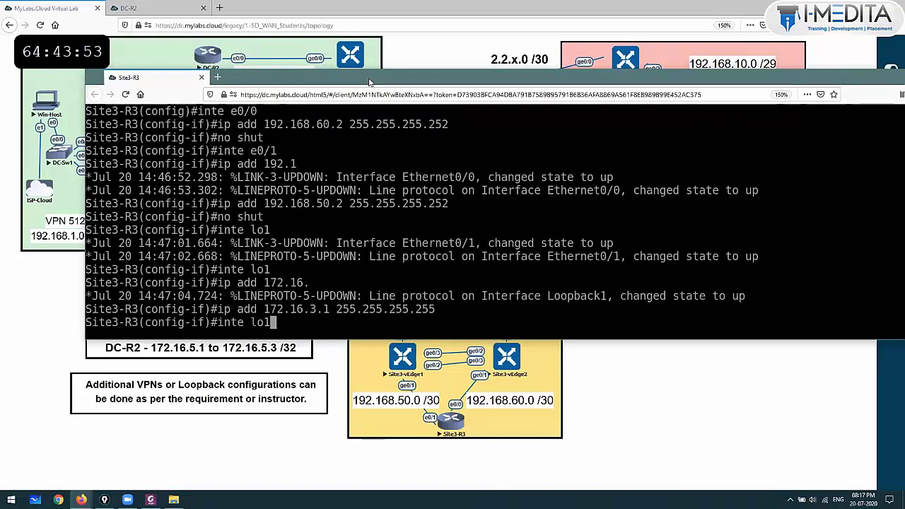
{"action": "key", "text": "Up"}
{"action": "key", "text": "Up"}
{"action": "key", "text": "Up"}
{"action": "key", "text": "Up"}
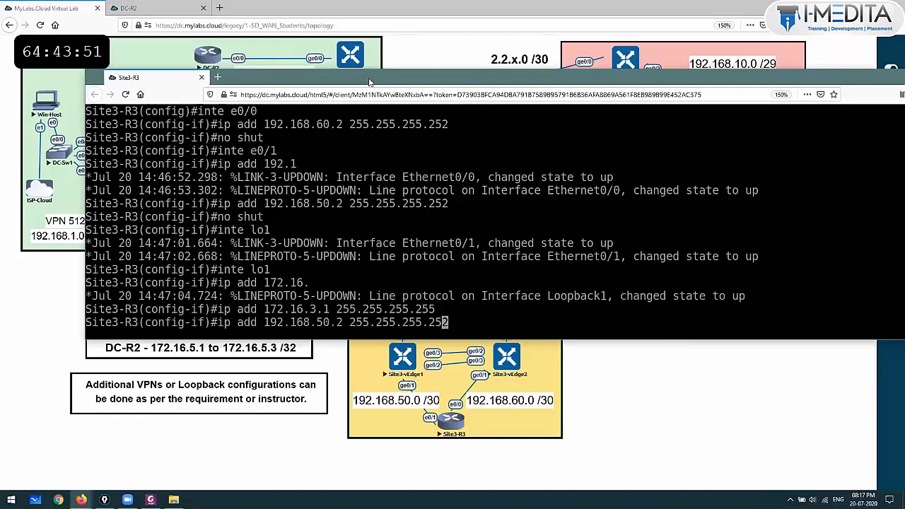
{"action": "key", "text": "Up"}
{"action": "key", "text": "Down"}
{"action": "key", "text": "Down"}
{"action": "key", "text": "Down"}
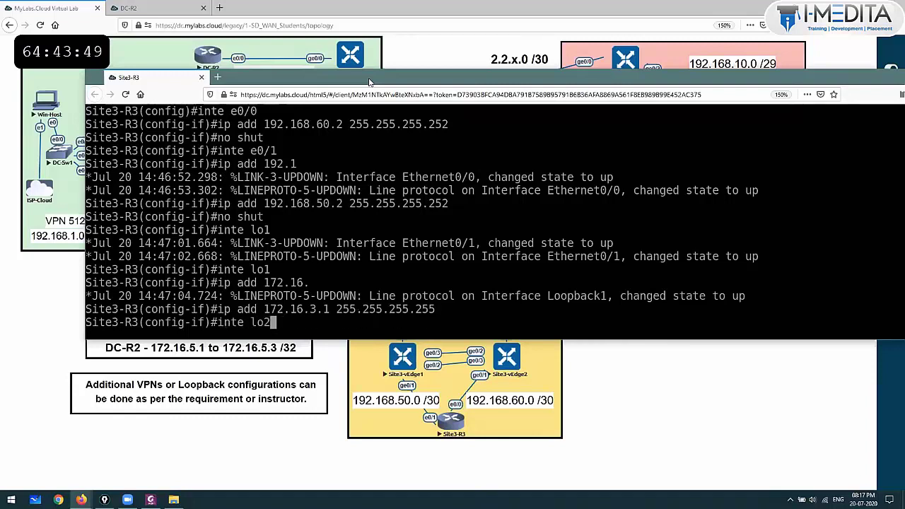
{"action": "type", "text": "2"}
{"action": "key", "text": "Return"}
{"action": "key", "text": "Up"}
{"action": "key", "text": "Up"}
{"action": "key", "text": "Left"}
{"action": "key", "text": "Left"}
{"action": "key", "text": "Left"}
{"action": "key", "text": "Left"}
{"action": "key", "text": "Left"}
{"action": "key", "text": "Left"}
{"action": "key", "text": "Left"}
{"action": "key", "text": "Left"}
{"action": "key", "text": "Left"}
{"action": "key", "text": "Left"}
{"action": "key", "text": "Left"}
{"action": "key", "text": "Left"}
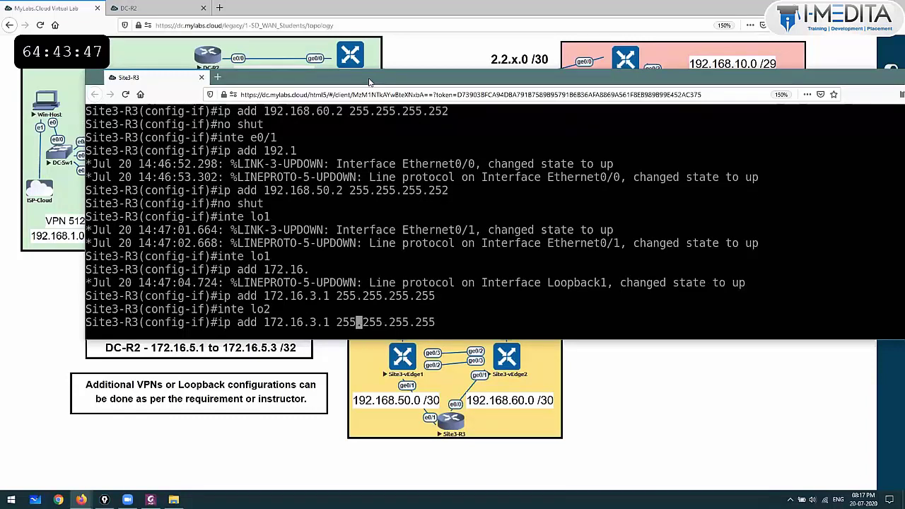
{"action": "key", "text": "Left"}
{"action": "key", "text": "Left"}
{"action": "key", "text": "Left"}
{"action": "key", "text": "Left"}
{"action": "key", "text": "BackSpace"}
{"action": "type", "text": "2"}
{"action": "key", "text": "Return"}
{"action": "key", "text": "Up"}
{"action": "key", "text": "Up"}
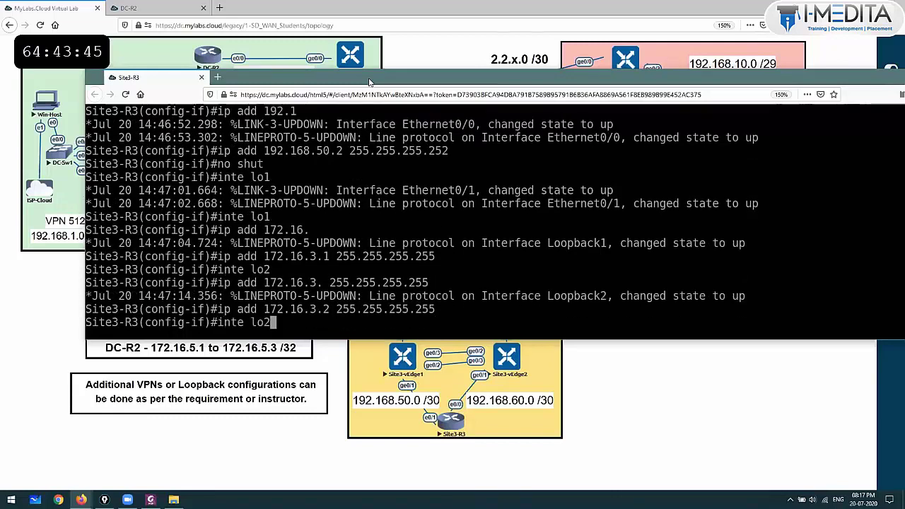
{"action": "type", "text": "3"}
{"action": "key", "text": "Return"}
{"action": "key", "text": "Up"}
{"action": "key", "text": "Up"}
{"action": "key", "text": "Left"}
{"action": "key", "text": "Left"}
{"action": "key", "text": "Left"}
{"action": "key", "text": "Left"}
{"action": "key", "text": "Left"}
{"action": "key", "text": "Left"}
{"action": "key", "text": "Left"}
{"action": "key", "text": "Left"}
{"action": "key", "text": "Left"}
{"action": "key", "text": "Left"}
{"action": "key", "text": "Left"}
{"action": "key", "text": "Left"}
{"action": "key", "text": "Left"}
{"action": "key", "text": "Left"}
{"action": "key", "text": "Left"}
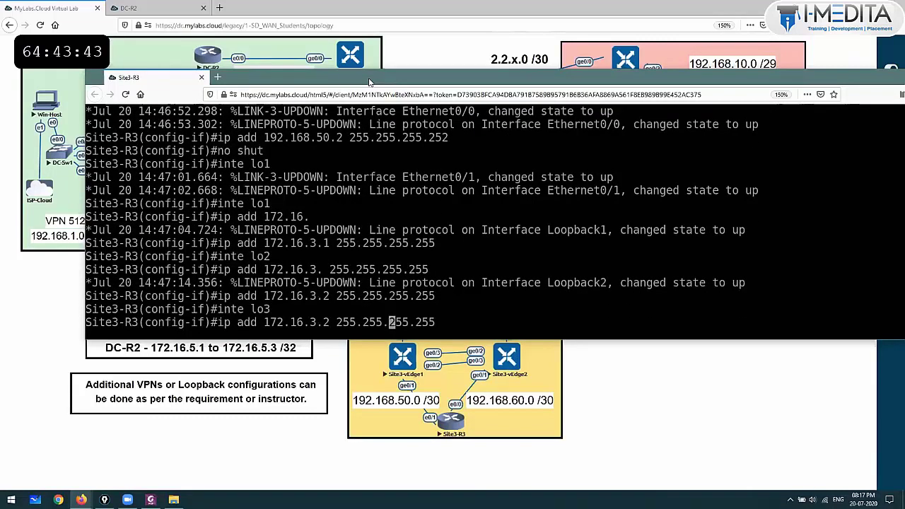
{"action": "key", "text": "BackSpace"}
{"action": "type", "text": "3"}
{"action": "key", "text": "Return"}
{"action": "key", "text": "Up"}
{"action": "key", "text": "Up"}
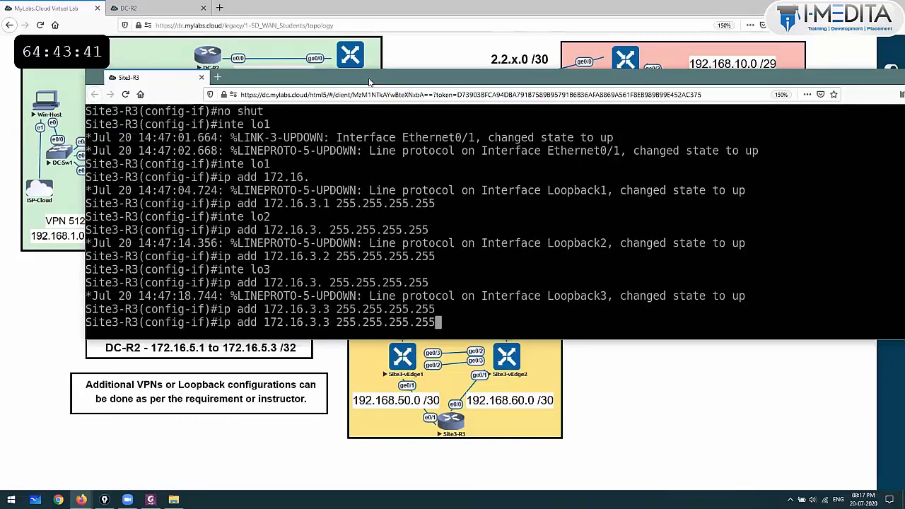
{"action": "key", "text": "BackSpace"}
{"action": "type", "text": "4"}
{"action": "key", "text": "Return"}
{"action": "key", "text": "Up"}
{"action": "key", "text": "Up"}
{"action": "key", "text": "Left"}
{"action": "key", "text": "Left"}
{"action": "key", "text": "Left"}
{"action": "key", "text": "Left"}
{"action": "key", "text": "Left"}
{"action": "key", "text": "Left"}
{"action": "key", "text": "Left"}
{"action": "key", "text": "Left"}
{"action": "key", "text": "Left"}
{"action": "key", "text": "Left"}
{"action": "key", "text": "Left"}
{"action": "key", "text": "Left"}
{"action": "key", "text": "Left"}
{"action": "key", "text": "Left"}
{"action": "key", "text": "Left"}
{"action": "key", "text": "Left"}
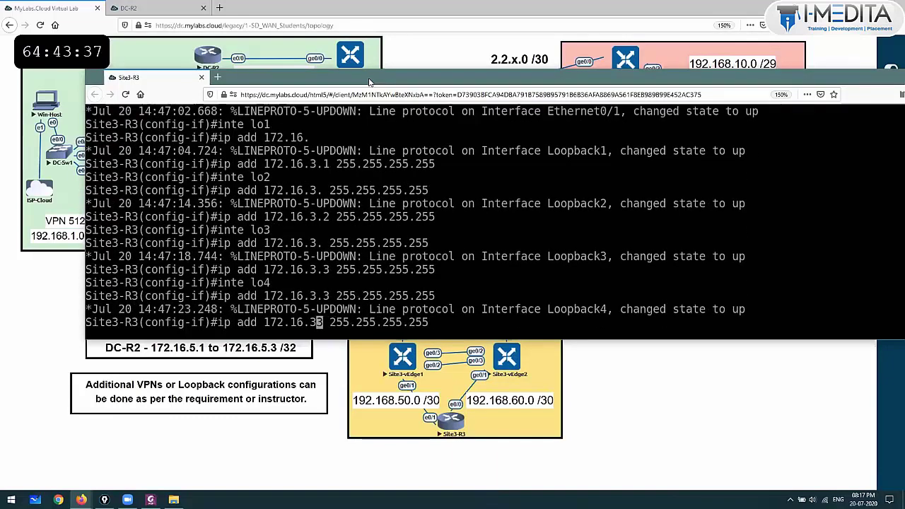
{"action": "key", "text": "BackSpace"}
{"action": "type", "text": "4"}
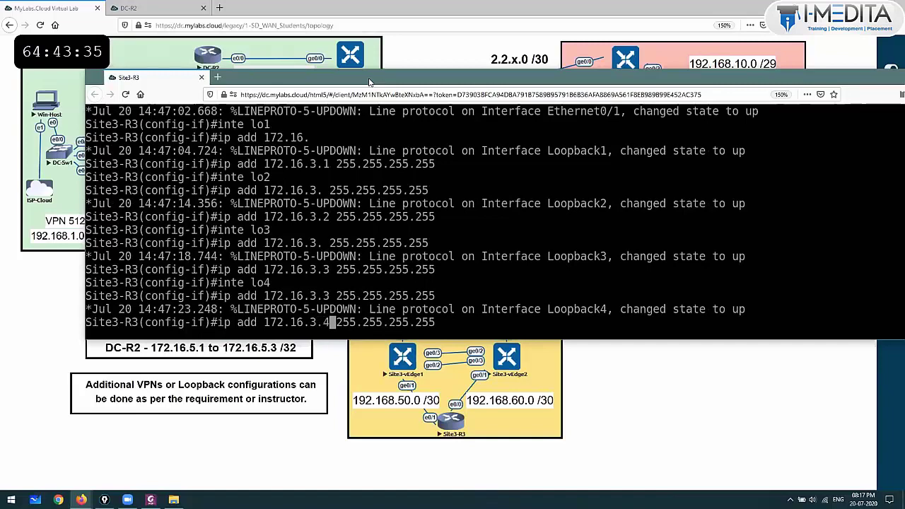
{"action": "key", "text": "Return"}
- Give Loopbacks 5–7 the /32 addresses 172.16.3.5–172.16.3.7, then exit interface configuration
{"action": "key", "text": "Up"}
{"action": "key", "text": "Up"}
{"action": "type", "text": "5"}
{"action": "key", "text": "Return"}
{"action": "key", "text": "Up"}
{"action": "key", "text": "Up"}
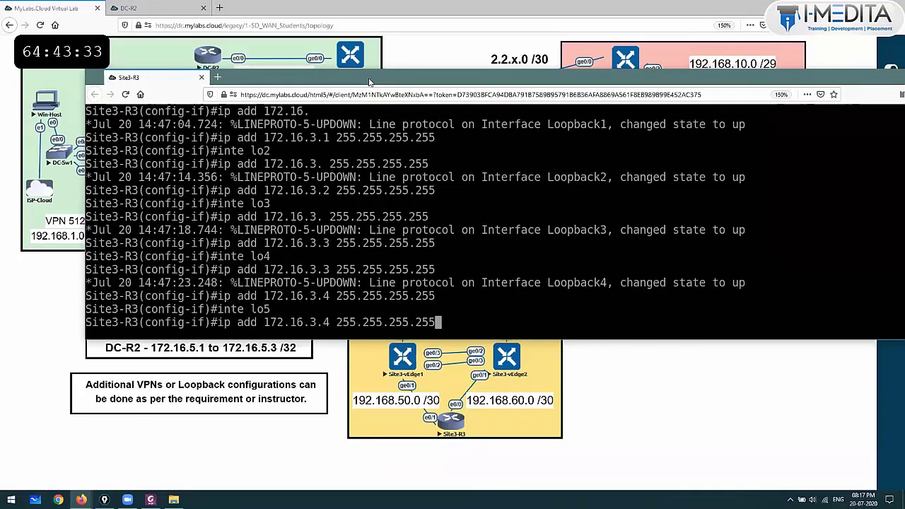
{"action": "key", "text": "Left"}
{"action": "key", "text": "Left"}
{"action": "key", "text": "Left"}
{"action": "key", "text": "Left"}
{"action": "key", "text": "Left"}
{"action": "key", "text": "Left"}
{"action": "key", "text": "Left"}
{"action": "key", "text": "Left"}
{"action": "key", "text": "Left"}
{"action": "key", "text": "Left"}
{"action": "key", "text": "Left"}
{"action": "key", "text": "Left"}
{"action": "key", "text": "Left"}
{"action": "key", "text": "Left"}
{"action": "key", "text": "Left"}
{"action": "key", "text": "BackSpace"}
{"action": "type", "text": "5"}
{"action": "key", "text": "Return"}
{"action": "key", "text": "Up"}
{"action": "key", "text": "Up"}
{"action": "key", "text": "BackSpace"}
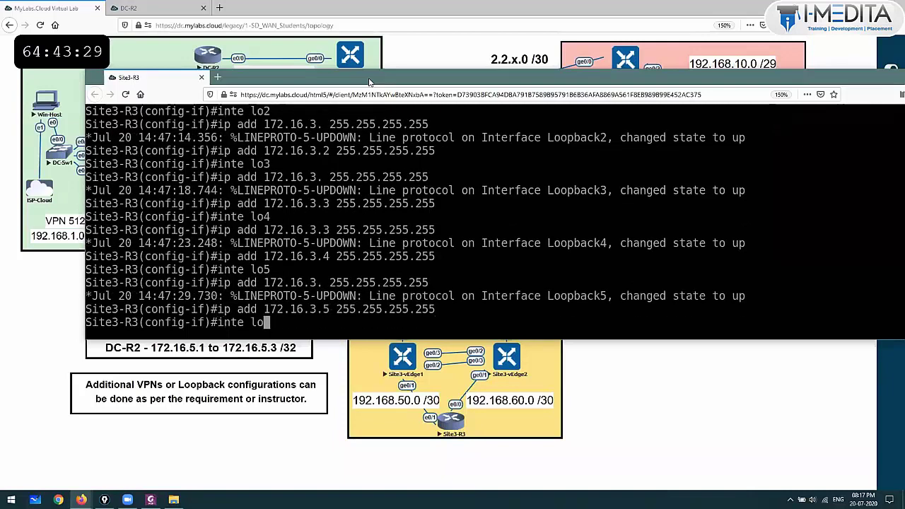
{"action": "type", "text": "6"}
{"action": "key", "text": "Return"}
{"action": "key", "text": "Up"}
{"action": "key", "text": "Up"}
{"action": "key", "text": "Left"}
{"action": "key", "text": "Left"}
{"action": "key", "text": "Left"}
{"action": "key", "text": "Left"}
{"action": "key", "text": "Left"}
{"action": "key", "text": "Left"}
{"action": "key", "text": "Left"}
{"action": "key", "text": "Left"}
{"action": "key", "text": "Left"}
{"action": "key", "text": "Left"}
{"action": "key", "text": "Left"}
{"action": "key", "text": "Left"}
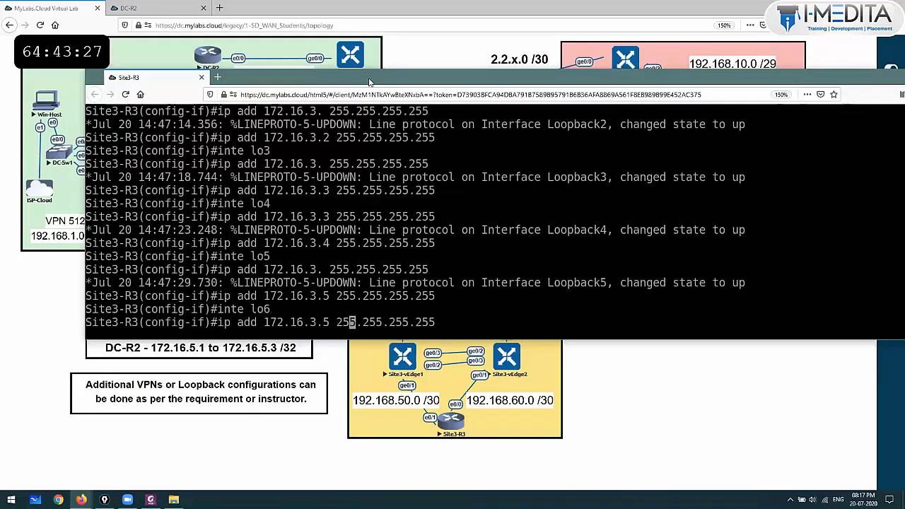
{"action": "key", "text": "BackSpace"}
{"action": "type", "text": "6"}
{"action": "key", "text": "Return"}
{"action": "key", "text": "Up"}
{"action": "key", "text": "Up"}
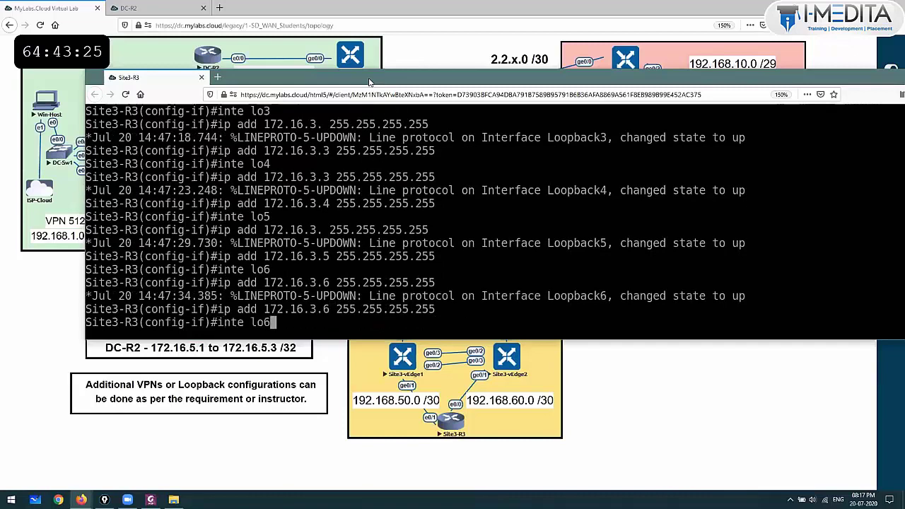
{"action": "key", "text": "BackSpace"}
{"action": "type", "text": "7"}
{"action": "key", "text": "Return"}
{"action": "key", "text": "Up"}
{"action": "key", "text": "Up"}
{"action": "key", "text": "Left"}
{"action": "key", "text": "Left"}
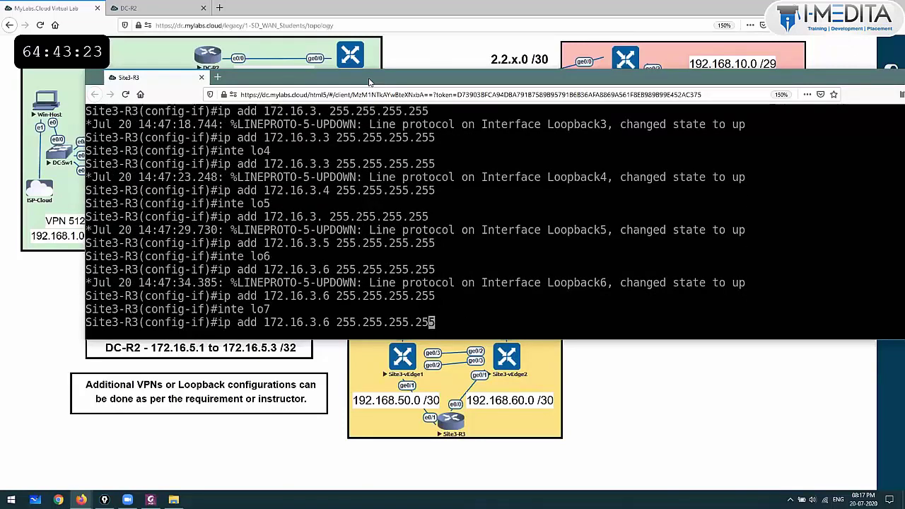
{"action": "key", "text": "Left"}
{"action": "key", "text": "Left"}
{"action": "key", "text": "Left"}
{"action": "key", "text": "Left"}
{"action": "key", "text": "Left"}
{"action": "key", "text": "Left"}
{"action": "key", "text": "Left"}
{"action": "key", "text": "Left"}
{"action": "key", "text": "Return"}
{"action": "key", "text": "Up"}
{"action": "key", "text": "Left"}
{"action": "key", "text": "Left"}
{"action": "key", "text": "Left"}
{"action": "key", "text": "Left"}
{"action": "key", "text": "Left"}
{"action": "key", "text": "Left"}
{"action": "key", "text": "Left"}
{"action": "key", "text": "Left"}
{"action": "key", "text": "Left"}
{"action": "key", "text": "Left"}
{"action": "key", "text": "Left"}
{"action": "key", "text": "Left"}
{"action": "key", "text": "Left"}
{"action": "key", "text": "Left"}
{"action": "key", "text": "Left"}
{"action": "key", "text": "Left"}
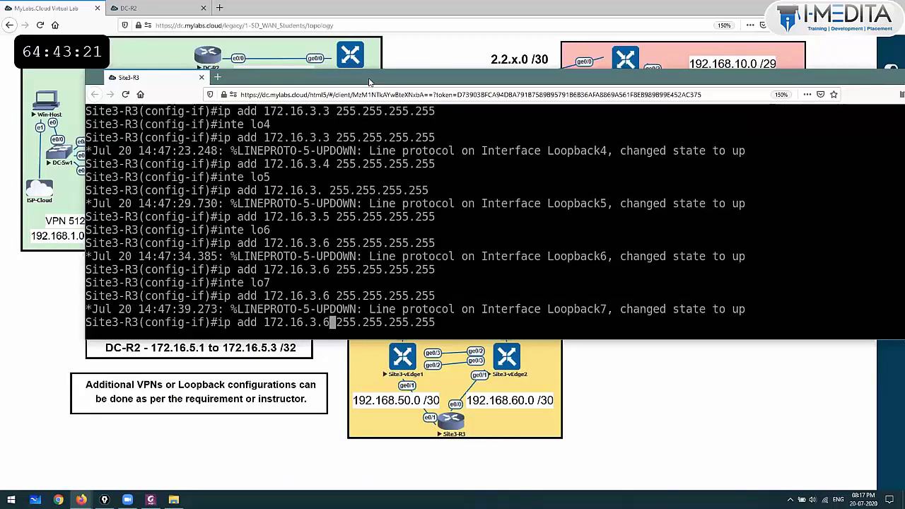
{"action": "key", "text": "BackSpace"}
{"action": "type", "text": "7"}
{"action": "key", "text": "Return"}
{"action": "type", "text": "exit"}
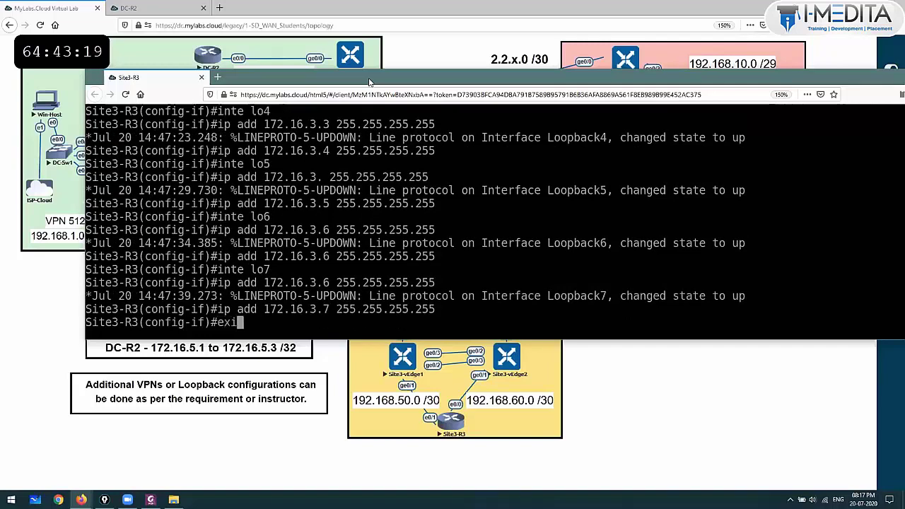
{"action": "key", "text": "Return"}
{"action": "key", "text": "Return"}
{"action": "key", "text": "Return"}
- Start OSPF process 1 advertising network 192.168.0.0 0.0.255.255 in area 0
{"action": "type", "text": "router os 1"}
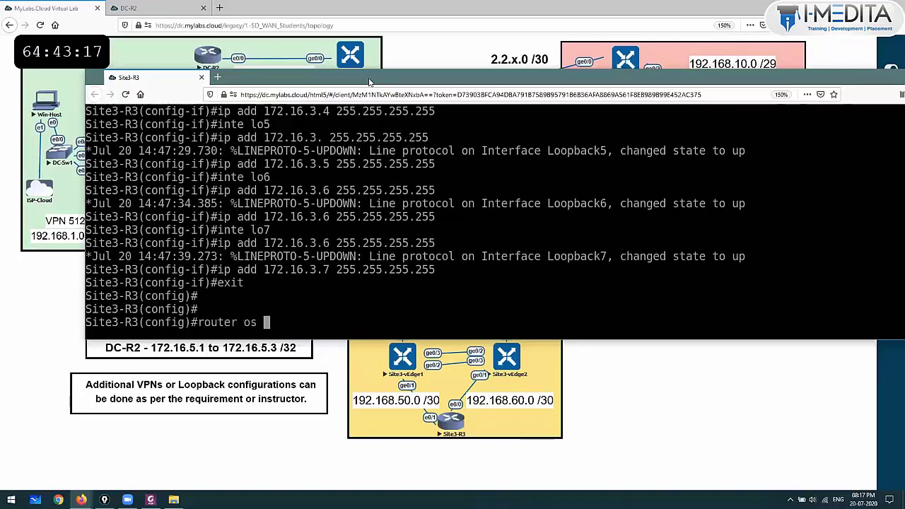
{"action": "key", "text": "Return"}
{"action": "type", "text": "net"}
{"action": "key", "text": "Tab"}
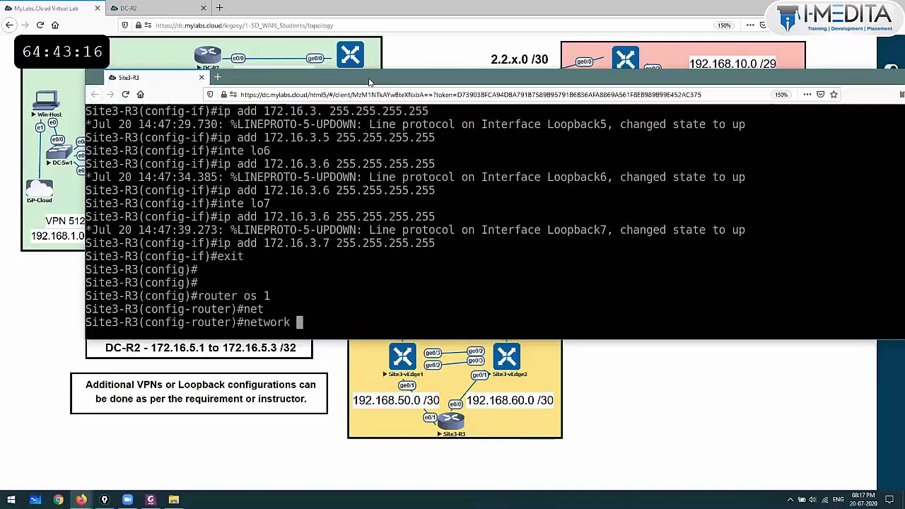
{"action": "type", "text": "129.1"}
{"action": "key", "text": "BackSpace"}
{"action": "key", "text": "BackSpace"}
{"action": "type", "text": "0"}
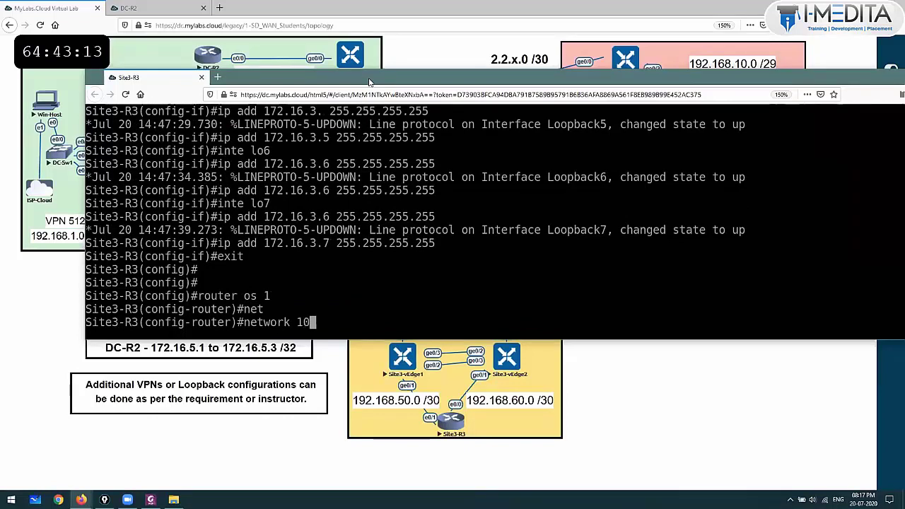
{"action": "type", "text": "2"}
{"action": "key", "text": "BackSpace"}
{"action": "key", "text": "BackSpace"}
{"action": "type", "text": "92.168"}
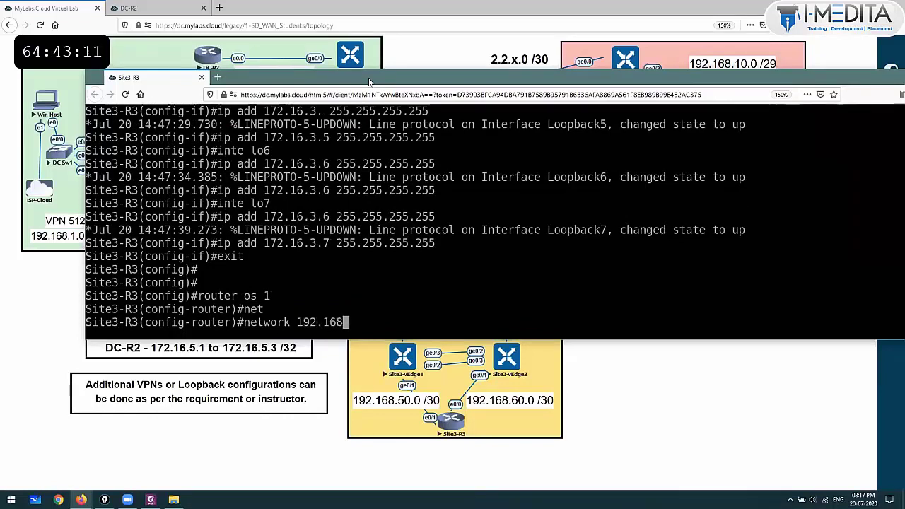
{"action": "type", "text": ".0.0 0.0.25"}
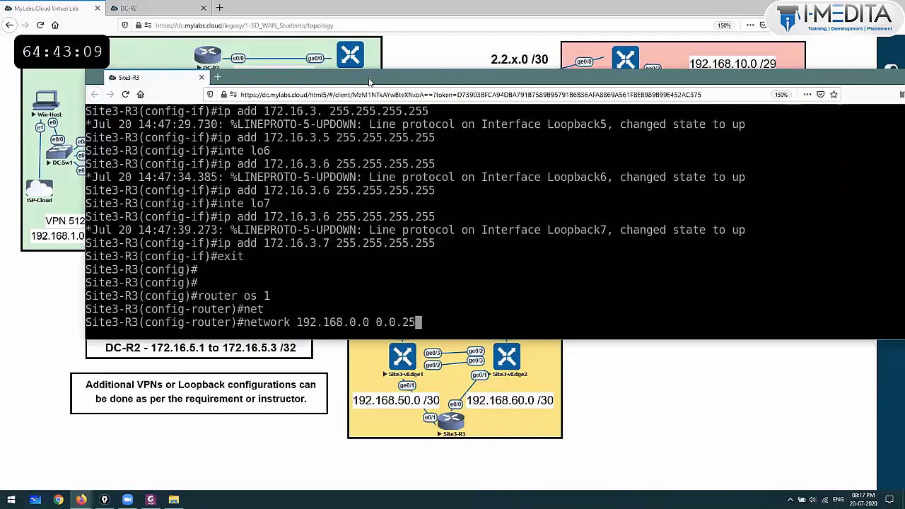
{"action": "type", "text": "5.255 area "}
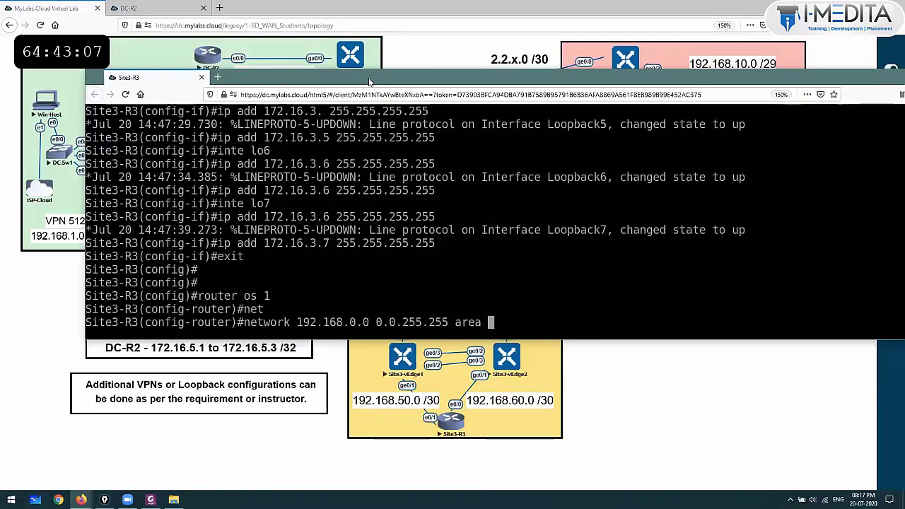
{"action": "type", "text": "0"}
{"action": "key", "text": "Return"}
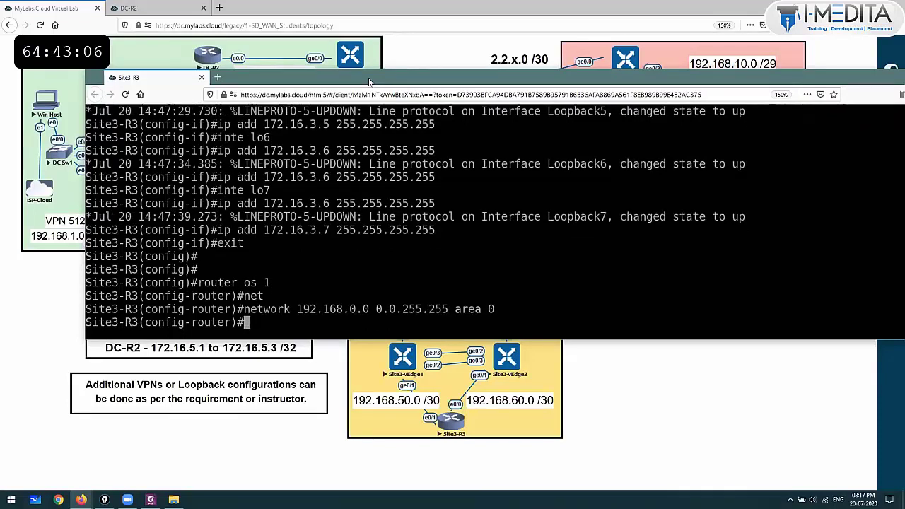
{"action": "type", "text": "exit"}
{"action": "key", "text": "Return"}
- Place interface range Loopback1–3 into OSPF 1 area 0 with 'ip os 1 area 0'
{"action": "type", "text": "inter r"}
{"action": "key", "text": "Tab"}
{"action": "type", "text": "lo"}
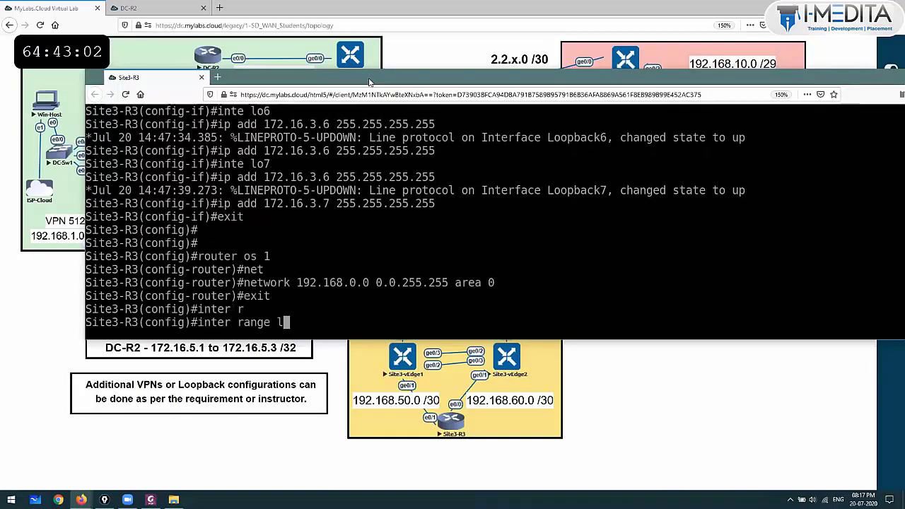
{"action": "key", "text": "Tab"}
{"action": "type", "text": "1 - 3"}
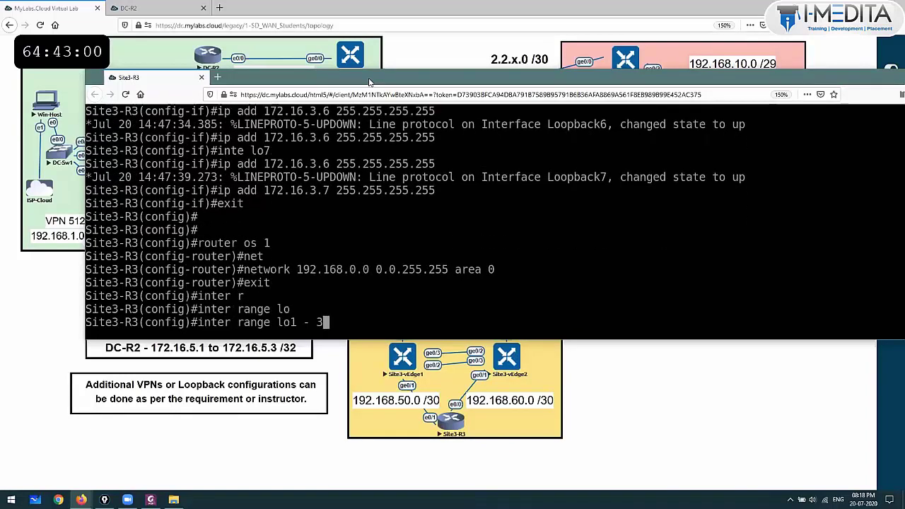
{"action": "key", "text": "Return"}
{"action": "type", "text": "ip os 1 a"}
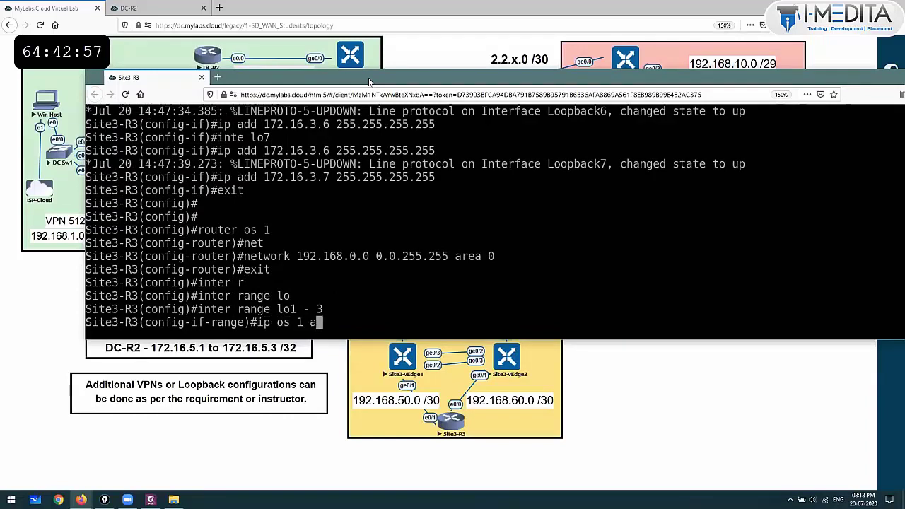
{"action": "key", "text": "Tab"}
{"action": "type", "text": "0"}
{"action": "key", "text": "Return"}
{"action": "type", "text": "exit"}
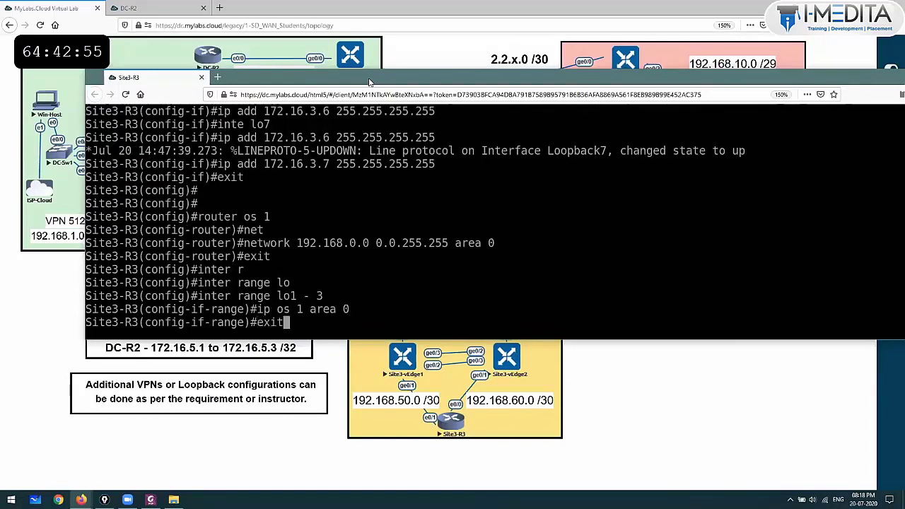
{"action": "key", "text": "Return"}
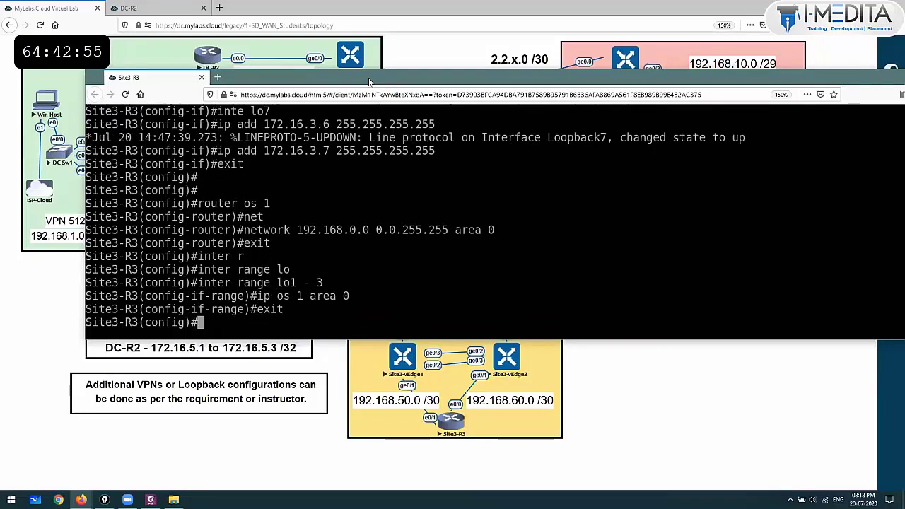
{"action": "key", "text": "Return"}
{"action": "key", "text": "Return"}
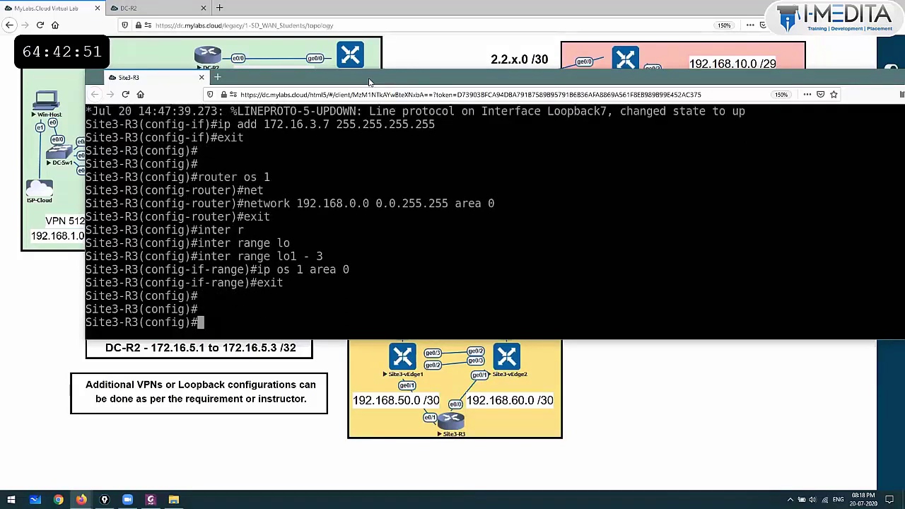
- Start EIGRP process 100 on Site3-R3 and disable auto-summary
{"action": "type", "text": "router ei 100"}
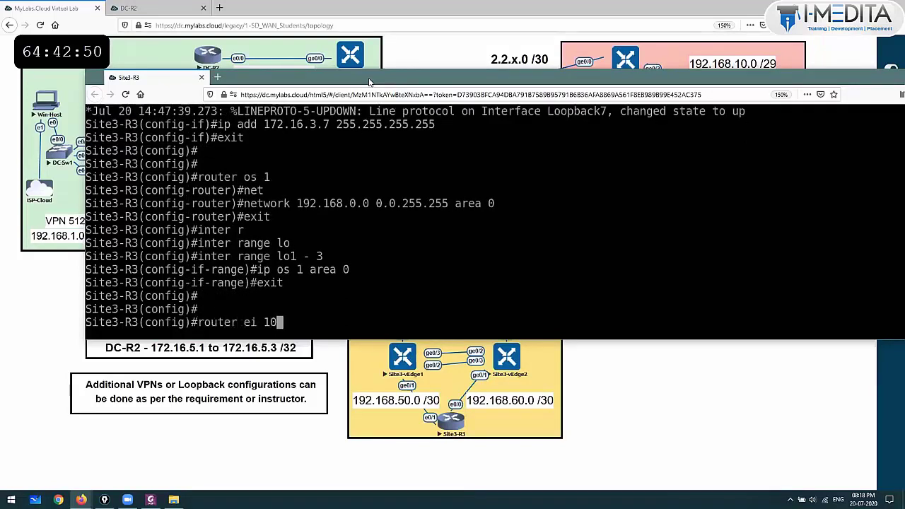
{"action": "key", "text": "Return"}
{"action": "type", "text": "no au"}
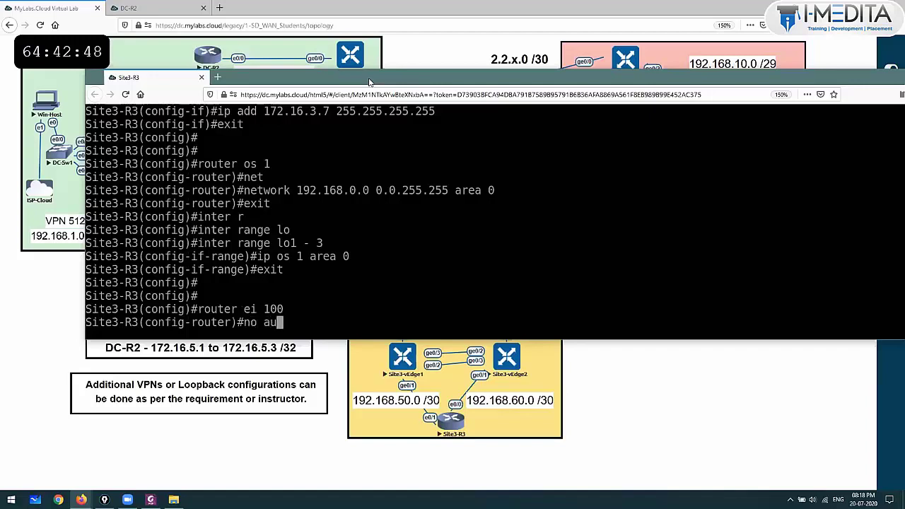
{"action": "key", "text": "Tab"}
{"action": "key", "text": "Return"}
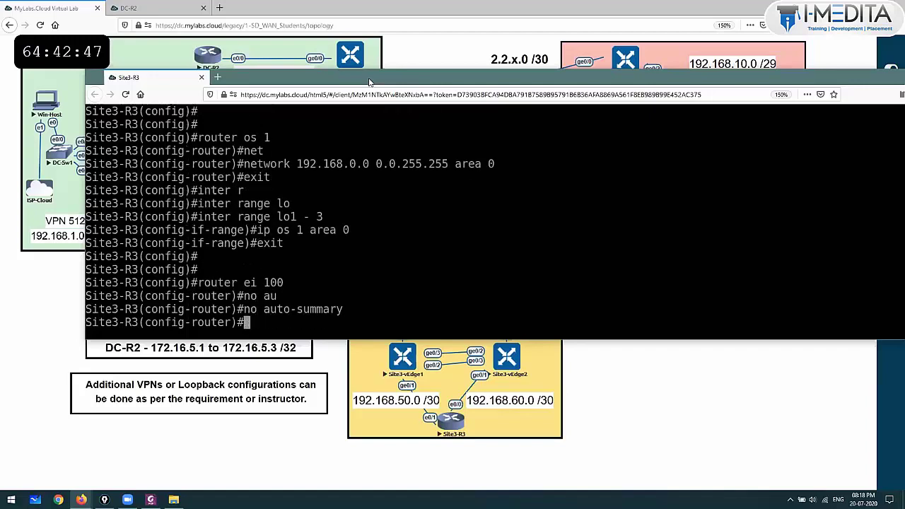
- Replace the plain network 172.16.3.4 statement with network 172.16.3.4 0.0.0.0
{"action": "type", "text": "net"}
{"action": "key", "text": "Tab"}
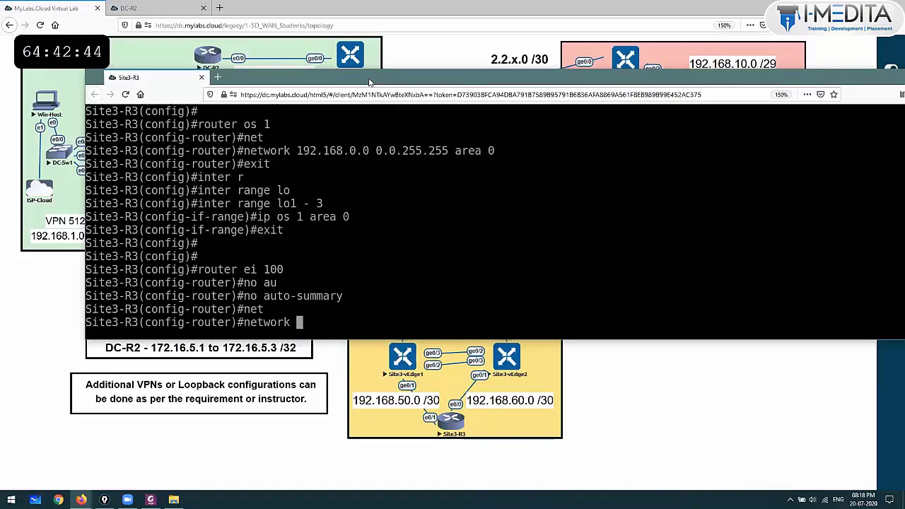
{"action": "type", "text": "172.16."}
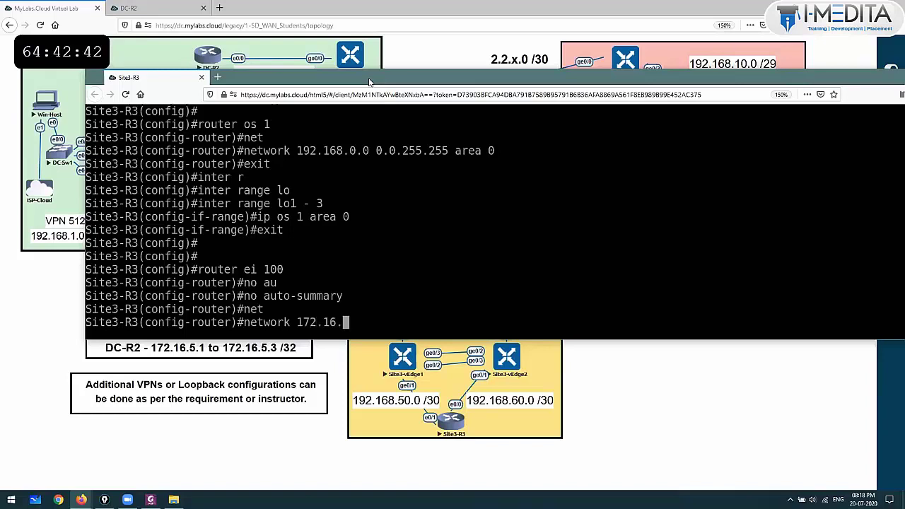
{"action": "type", "text": "3.4"}
{"action": "key", "text": "Tab"}
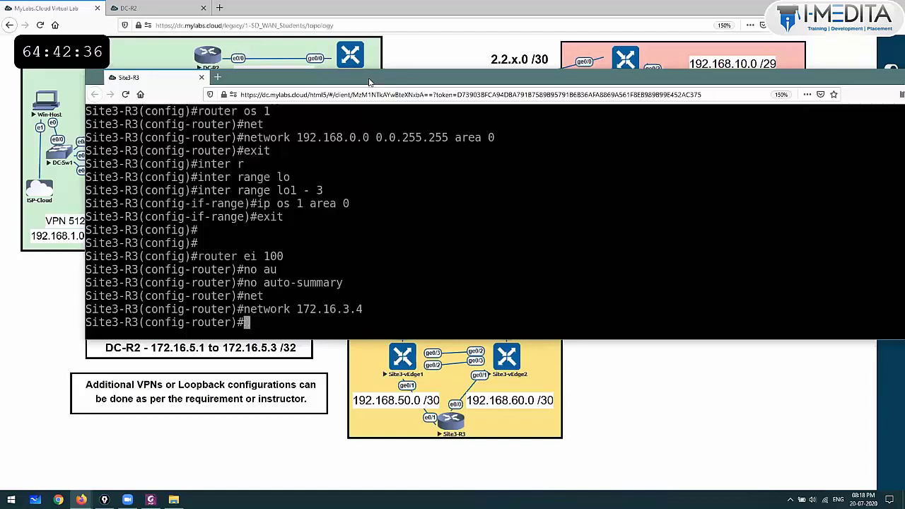
{"action": "key", "text": "ctrl+a"}
{"action": "type", "text": "no"}
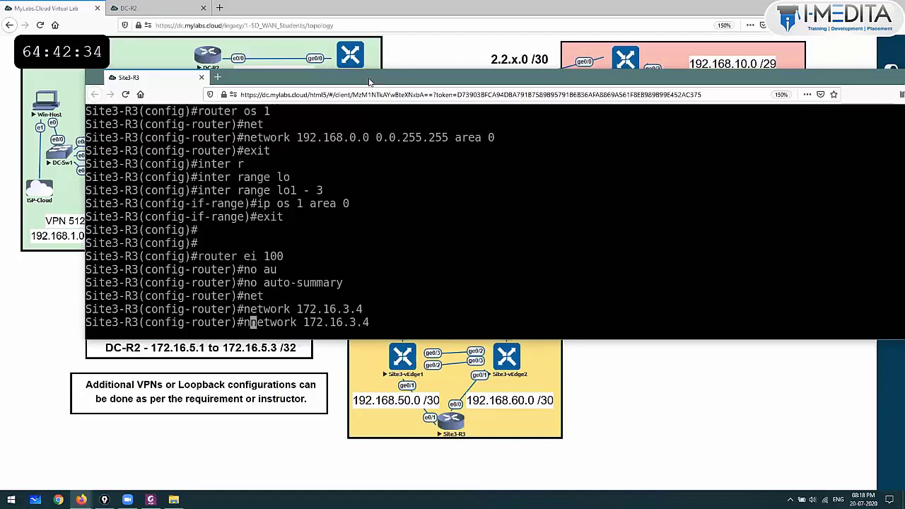
{"action": "key", "text": "Return"}
{"action": "key", "text": "Up"}
{"action": "key", "text": "Up"}
{"action": "type", "text": "0.0.0.0"}
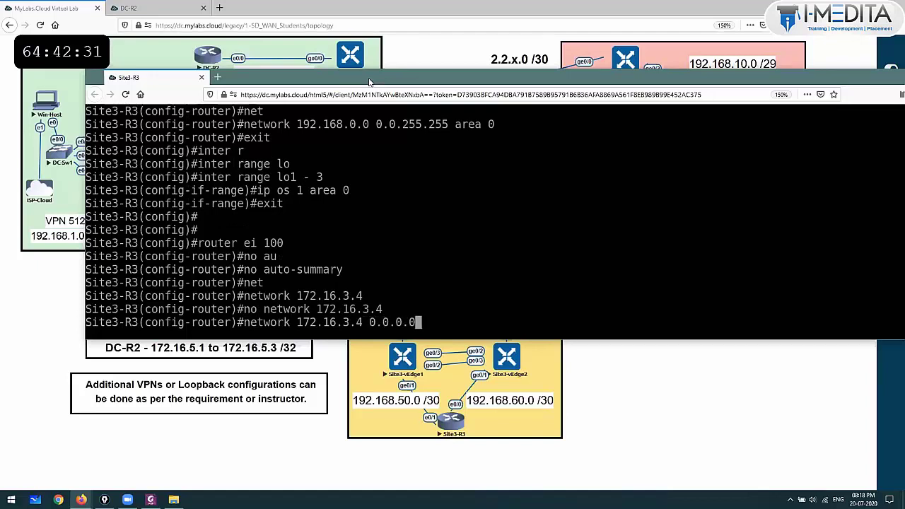
{"action": "key", "text": "Return"}
- Add EIGRP networks 172.16.3.5 and 172.16.3.6, each with wildcard 0.0.0.0
{"action": "key", "text": "Up"}
{"action": "key", "text": "Up"}
{"action": "key", "text": "Down"}
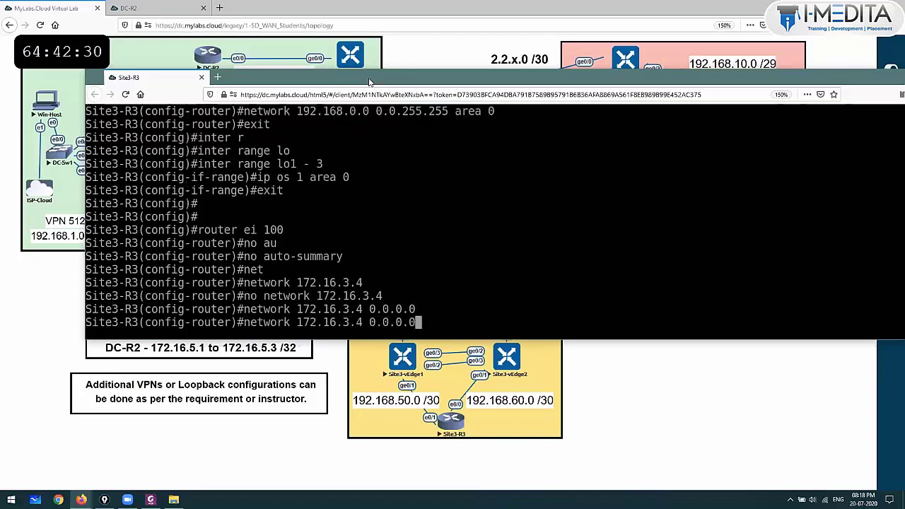
{"action": "key", "text": "Up"}
{"action": "key", "text": "Down"}
{"action": "key", "text": "Left"}
{"action": "key", "text": "Left"}
{"action": "key", "text": "Left"}
{"action": "key", "text": "Left"}
{"action": "key", "text": "Left"}
{"action": "key", "text": "Left"}
{"action": "key", "text": "Left"}
{"action": "key", "text": "Left"}
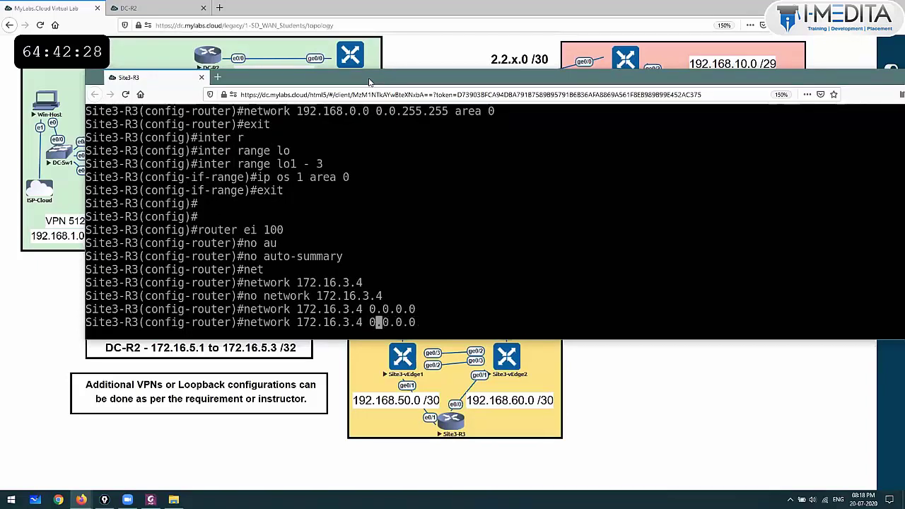
{"action": "key", "text": "BackSpace"}
{"action": "type", "text": "5"}
{"action": "key", "text": "Return"}
{"action": "key", "text": "Up"}
{"action": "key", "text": "Up"}
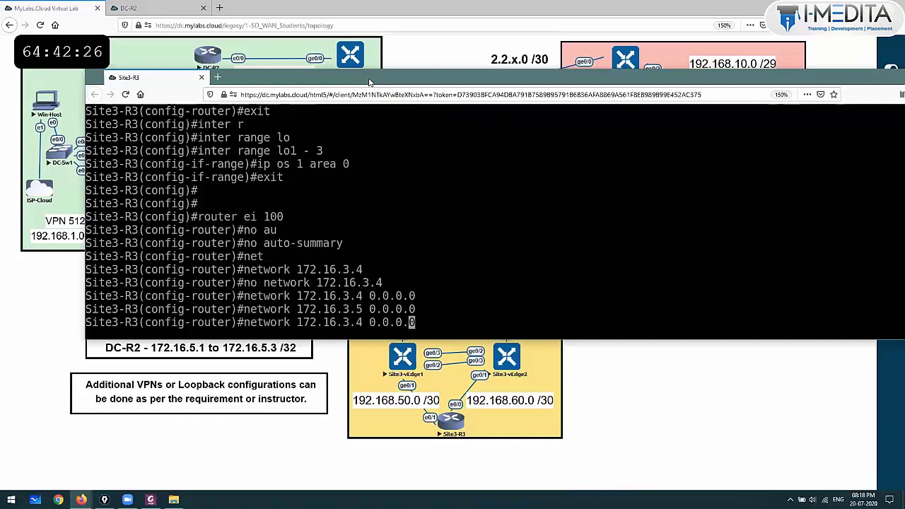
{"action": "key", "text": "Left"}
{"action": "key", "text": "Left"}
{"action": "key", "text": "Left"}
{"action": "key", "text": "Left"}
{"action": "key", "text": "Left"}
{"action": "key", "text": "Left"}
{"action": "key", "text": "Left"}
- Add network 172.16.3.7 0.0.0.0 and return to privileged mode
{"action": "key", "text": "Left"}
{"action": "key", "text": "BackSpace"}
{"action": "type", "text": "6"}
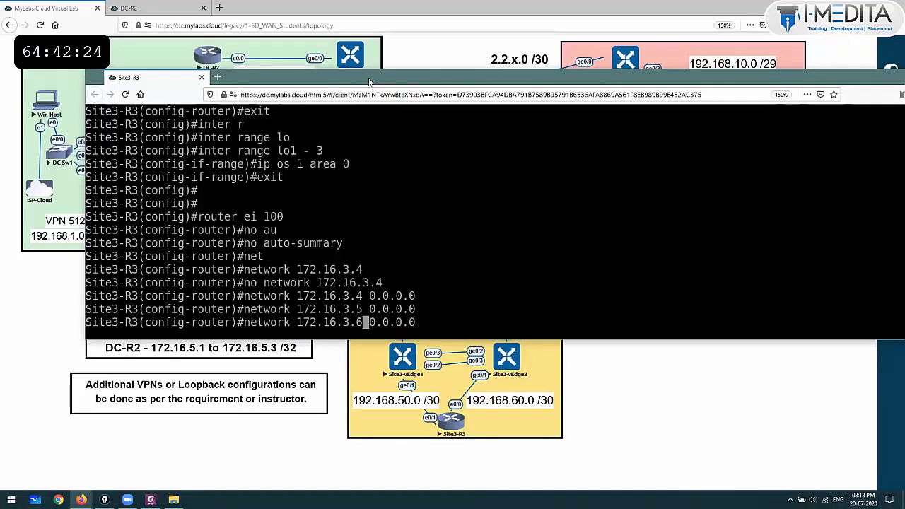
{"action": "key", "text": "Return"}
{"action": "key", "text": "Up"}
{"action": "key", "text": "Up"}
{"action": "key", "text": "Left"}
{"action": "key", "text": "Left"}
{"action": "key", "text": "Left"}
{"action": "key", "text": "Left"}
{"action": "key", "text": "Left"}
{"action": "key", "text": "Left"}
{"action": "key", "text": "Left"}
{"action": "key", "text": "Left"}
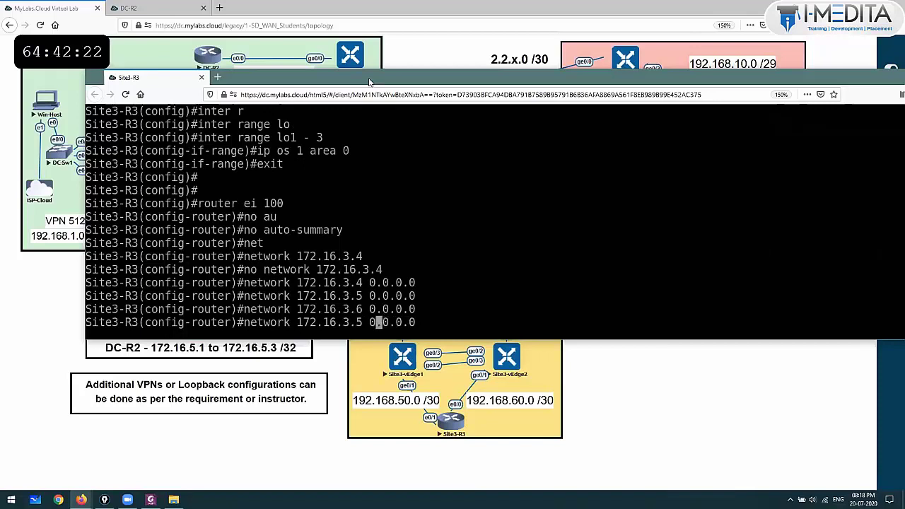
{"action": "key", "text": "BackSpace"}
{"action": "type", "text": "7"}
{"action": "key", "text": "Return"}
{"action": "key", "text": "ctrl+z"}
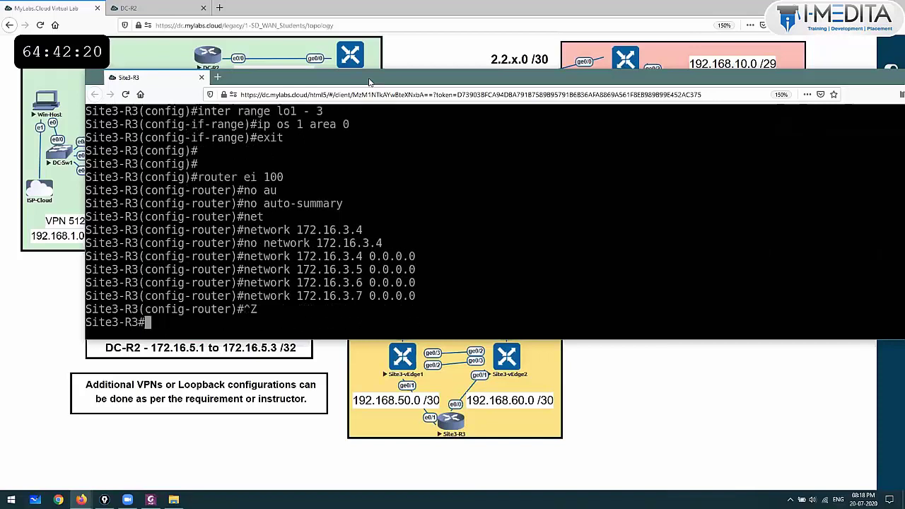
{"action": "key", "text": "Return"}
{"action": "key", "text": "Return"}
{"action": "key", "text": "Return"}
{"action": "key", "text": "Return"}
{"action": "key", "text": "Return"}
{"action": "key", "text": "Return"}
{"action": "key", "text": "Return"}
{"action": "key", "text": "Return"}
{"action": "key", "text": "Return"}
{"action": "key", "text": "Return"}
{"action": "key", "text": "Return"}
{"action": "key", "text": "Return"}
{"action": "key", "text": "Return"}
{"action": "key", "text": "Return"}
{"action": "key", "text": "Return"}
{"action": "key", "text": "Return"}
{"action": "key", "text": "Return"}
{"action": "key", "text": "Return"}
{"action": "key", "text": "Return"}
{"action": "key", "text": "Return"}
{"action": "key", "text": "Return"}
{"action": "key", "text": "Return"}
{"action": "key", "text": "Return"}
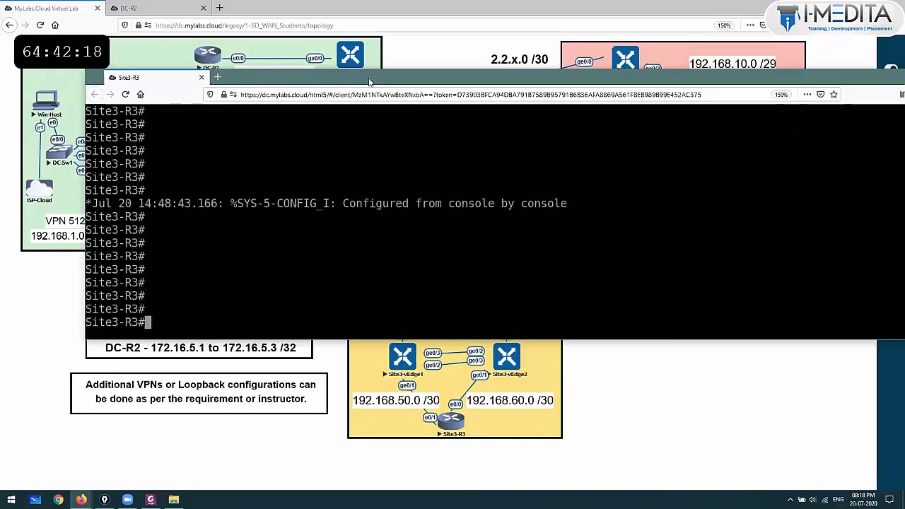
- Show OSPF interfaces brief and highlight the Et0/0, Et0/1 and Lo1–Lo3 rows
{"action": "type", "text": "sh ip os int br"}
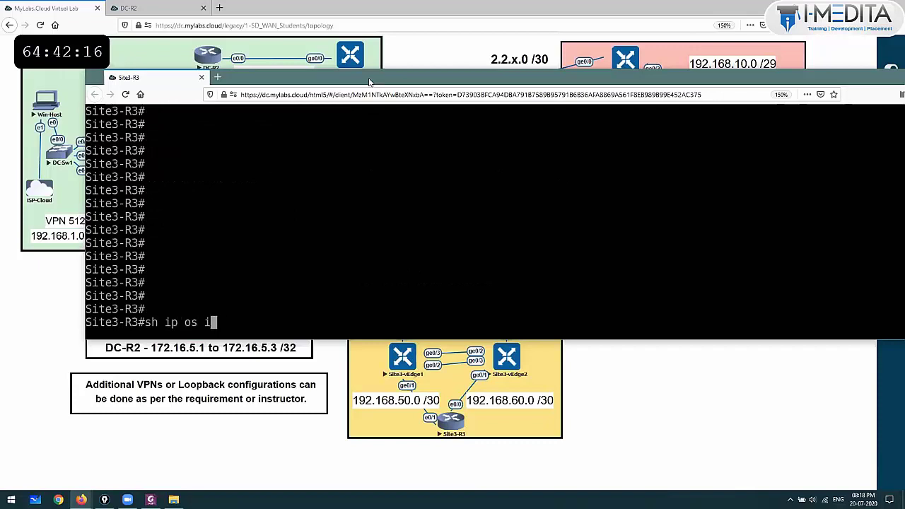
{"action": "key", "text": "Return"}
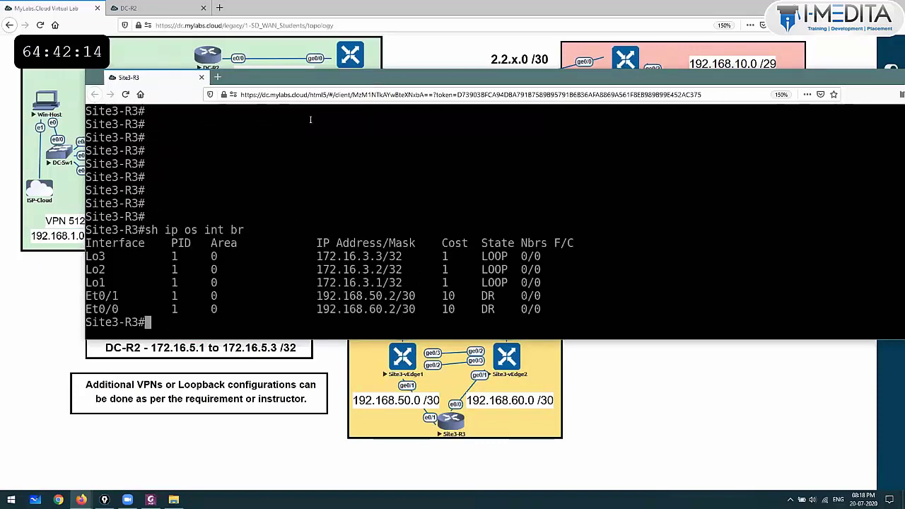
{"action": "left_click_drag", "start_coordinate": [124, 306], "coordinate": [88, 296]}
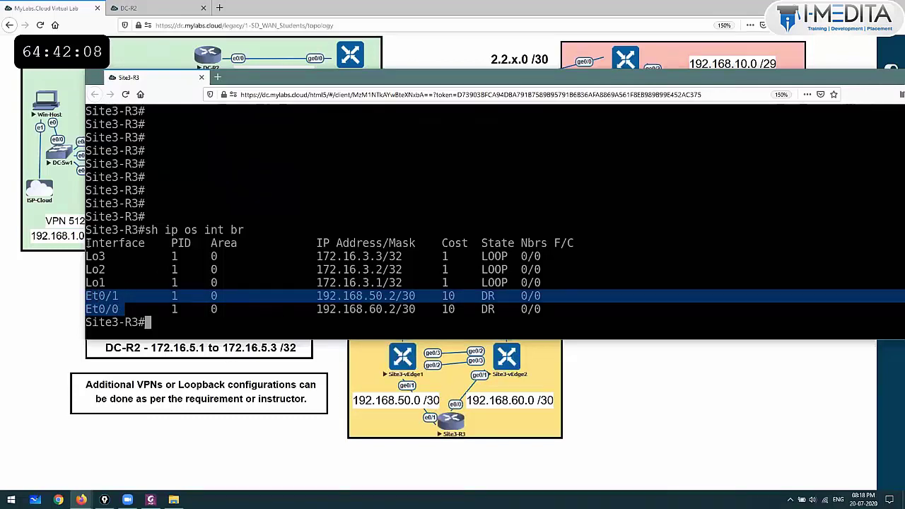
{"action": "left_click_drag", "start_coordinate": [104, 282], "coordinate": [85, 257]}
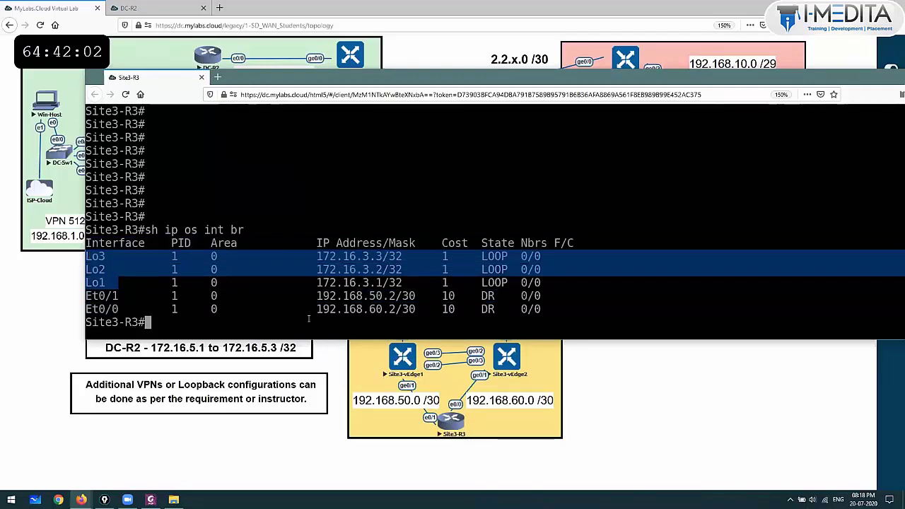
{"action": "key", "text": "Return"}
- Show EIGRP interfaces, highlight Lo4–Lo7, then re-enter global configuration mode
{"action": "type", "text": "sh ip ei"}
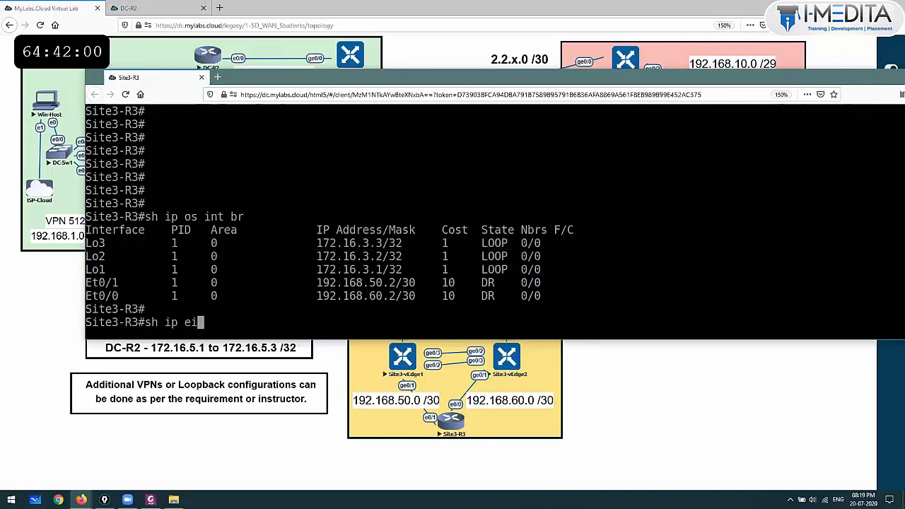
{"action": "type", "text": " int"}
{"action": "key", "text": "Tab"}
{"action": "key", "text": "Return"}
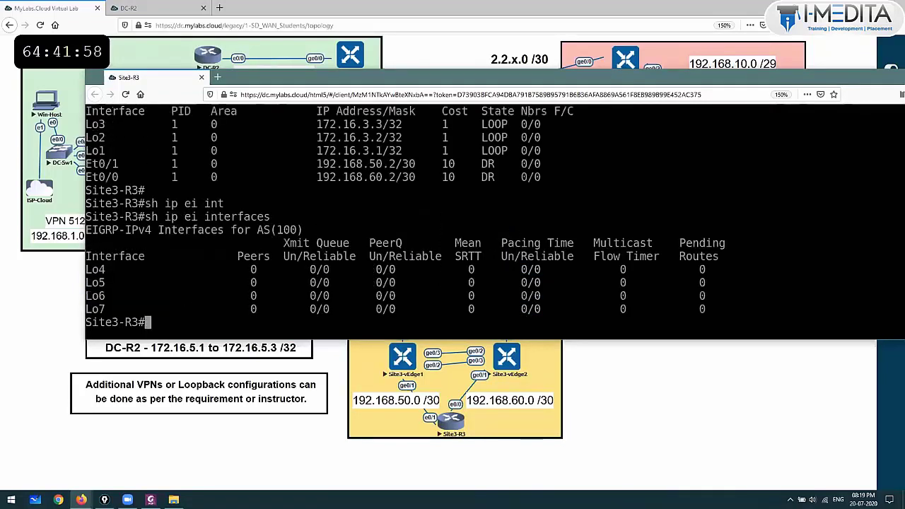
{"action": "left_click_drag", "start_coordinate": [89, 252], "coordinate": [154, 322]}
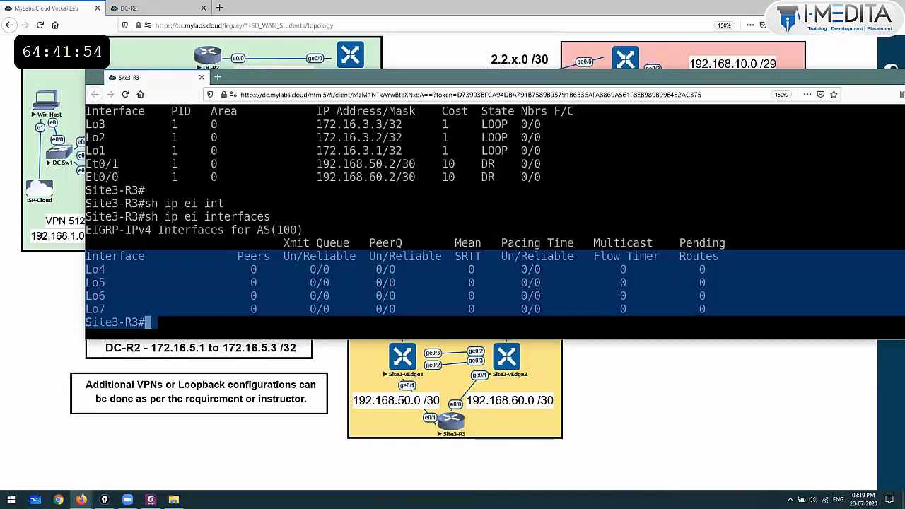
{"action": "type", "text": "conf t"}
{"action": "key", "text": "Return"}
- Enter OSPF process 1 configuration on Site3-R3
{"action": "type", "text": "router os"}
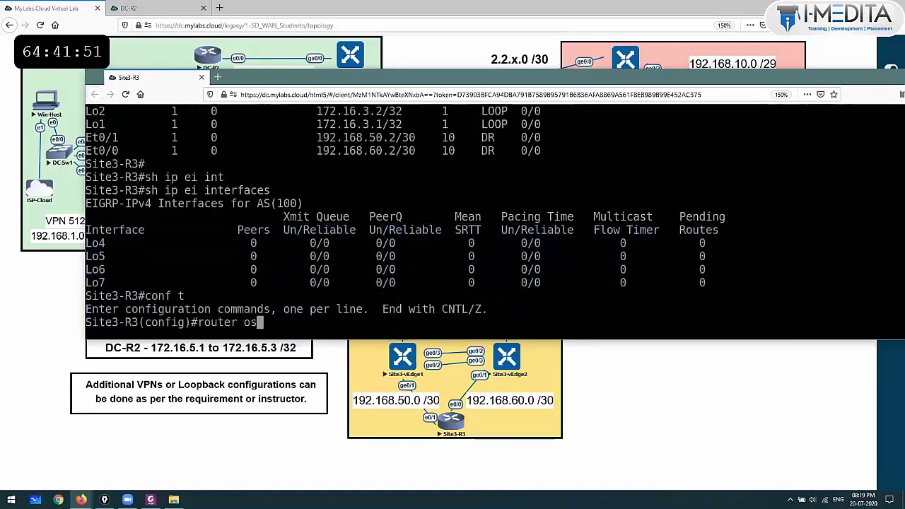
{"action": "key", "text": "Tab"}
{"action": "type", "text": "1"}
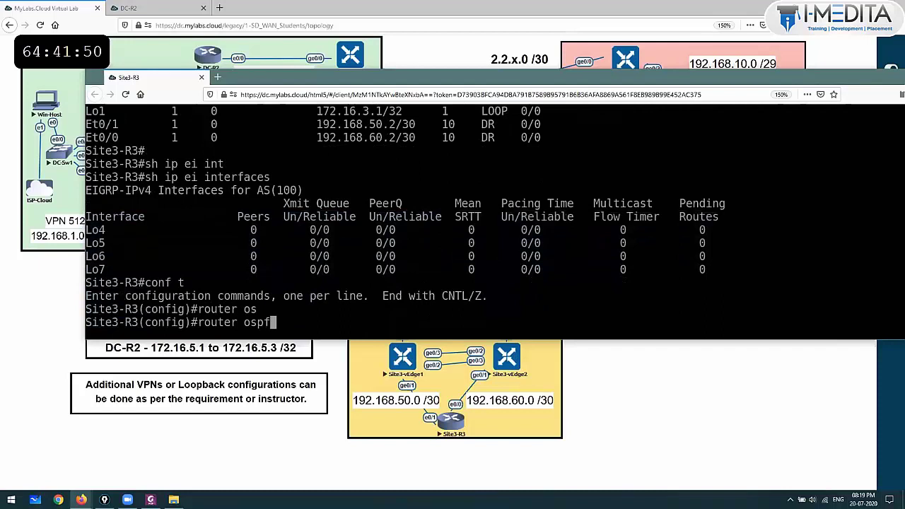
{"action": "type", "text": " 1"}
{"action": "key", "text": "Return"}
- Redistribute EIGRP 100 with subnets into OSPF, then exit to global configuration
{"action": "type", "text": "re"}
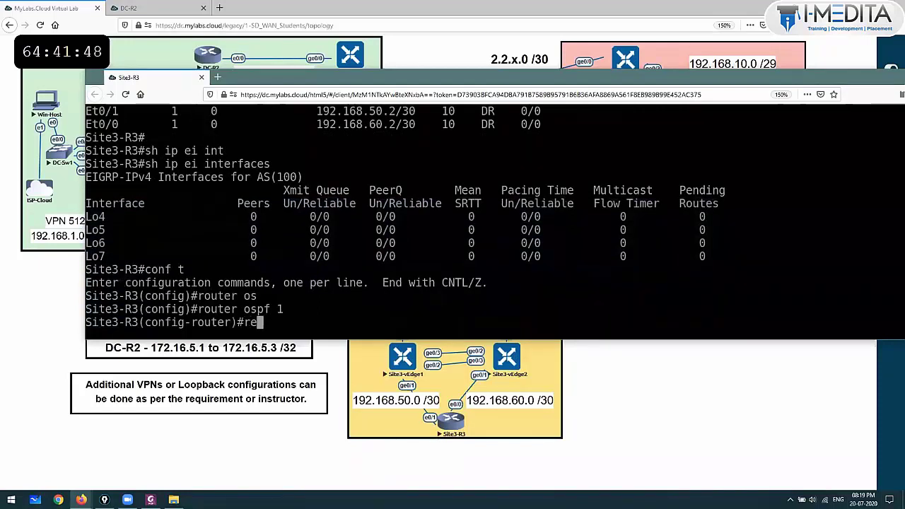
{"action": "type", "text": "d"}
{"action": "key", "text": "Tab"}
{"action": "type", "text": "ei"}
{"action": "key", "text": "Tab"}
{"action": "type", "text": "100"}
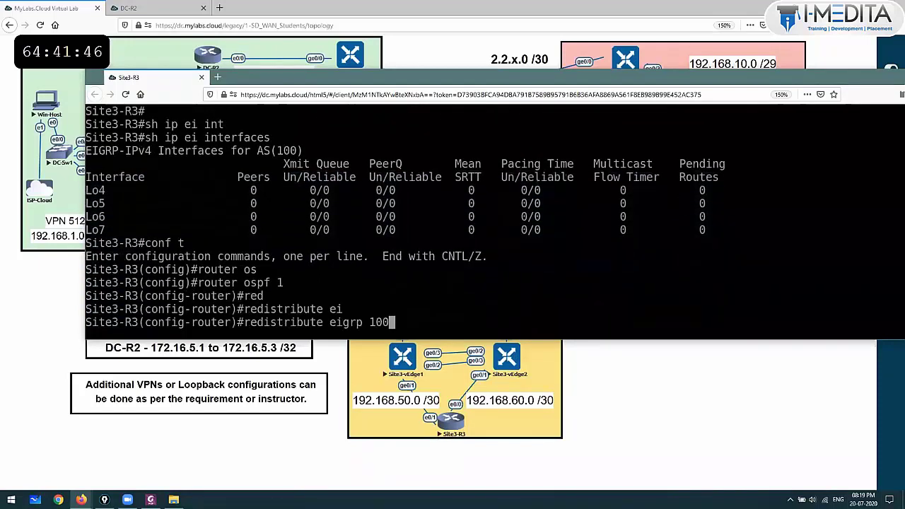
{"action": "type", "text": " su"}
{"action": "key", "text": "Tab"}
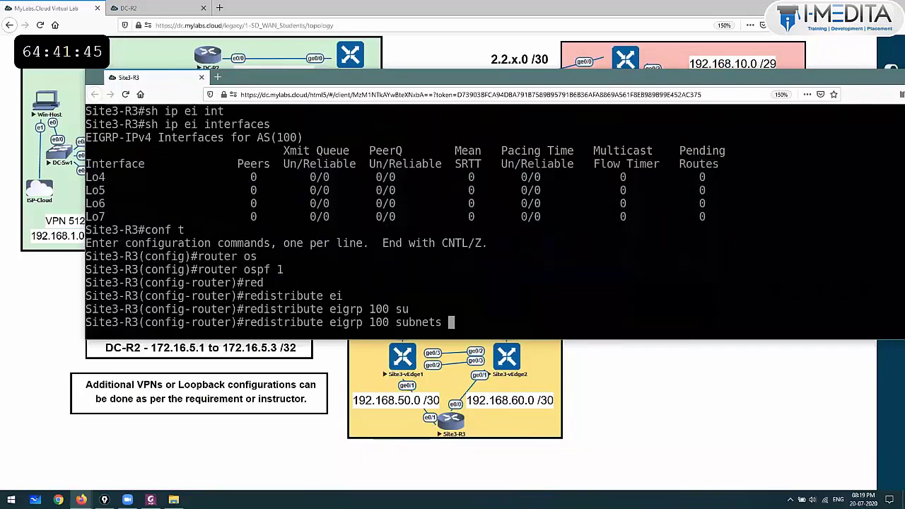
{"action": "key", "text": "Return"}
{"action": "type", "text": "exit"}
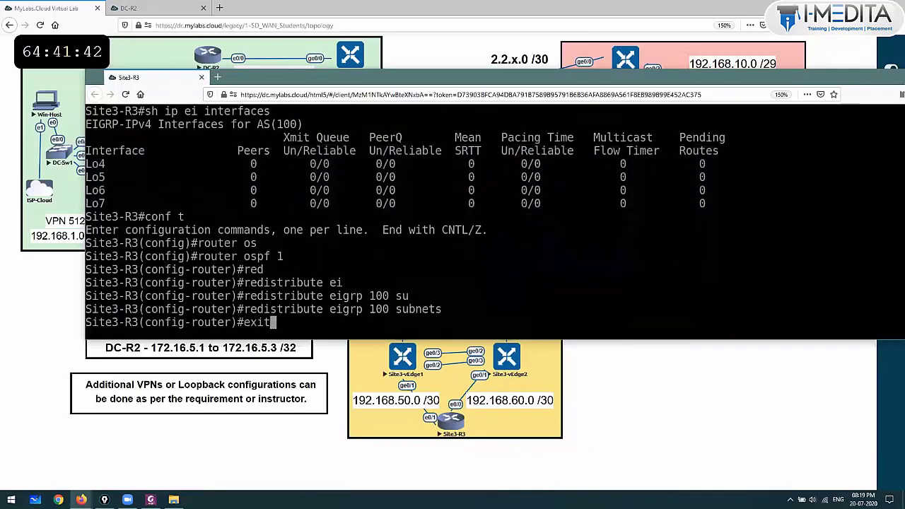
{"action": "key", "text": "Return"}
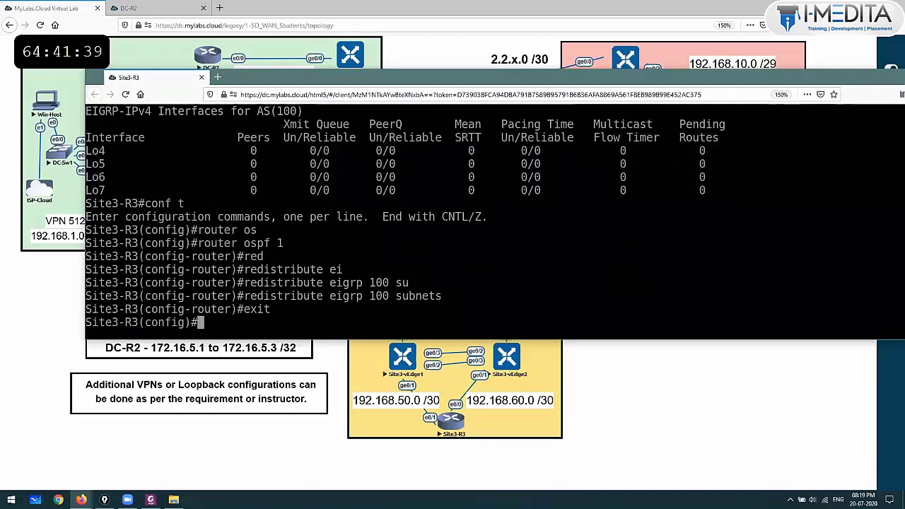
{"action": "left_click", "coordinate": [508, 375]}
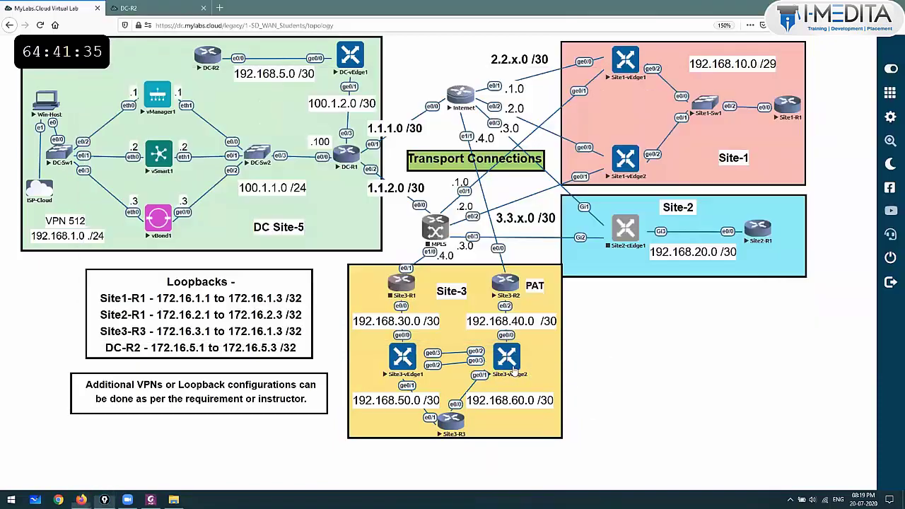
- Sketch marks around Site3-vEdge2 and Site1-vEdge1 on the topology, then erase them
{"action": "left_click_drag", "start_coordinate": [468, 375], "coordinate": [545, 347]}
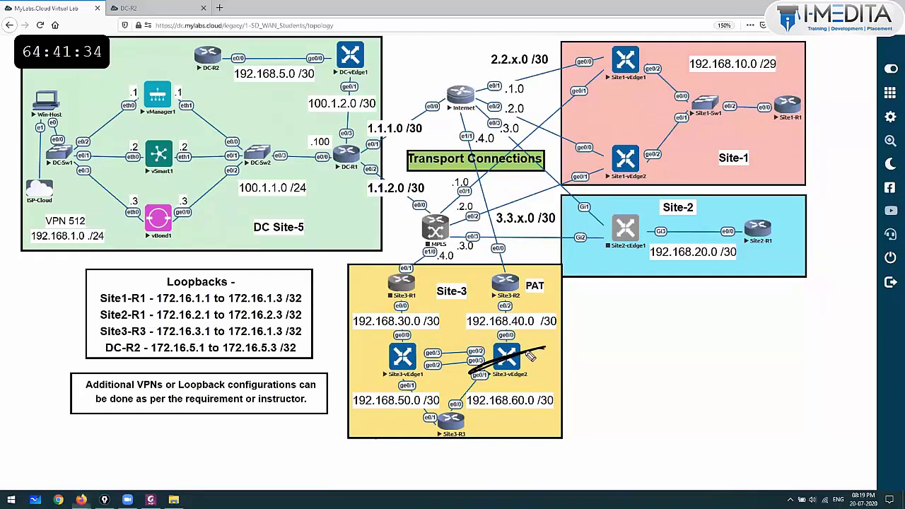
{"action": "mouse_move", "coordinate": [405, 464]}
{"action": "left_mouse_down"}
{"action": "mouse_move", "coordinate": [525, 401]}
{"action": "mouse_move", "coordinate": [513, 276]}
{"action": "mouse_move", "coordinate": [446, 142]}
{"action": "mouse_move", "coordinate": [517, 100]}
{"action": "mouse_move", "coordinate": [580, 112]}
{"action": "left_mouse_up"}
{"action": "left_click_drag", "start_coordinate": [580, 98], "coordinate": [543, 136]}
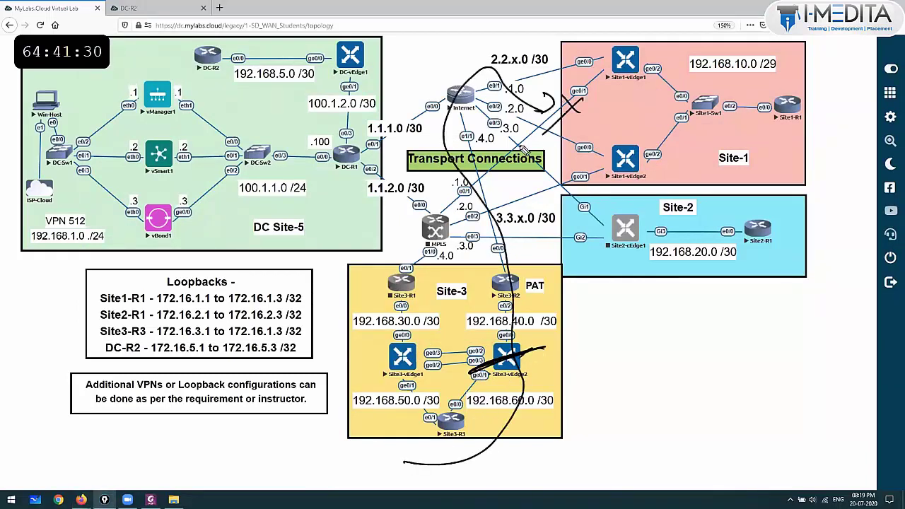
{"action": "key", "text": "Escape"}
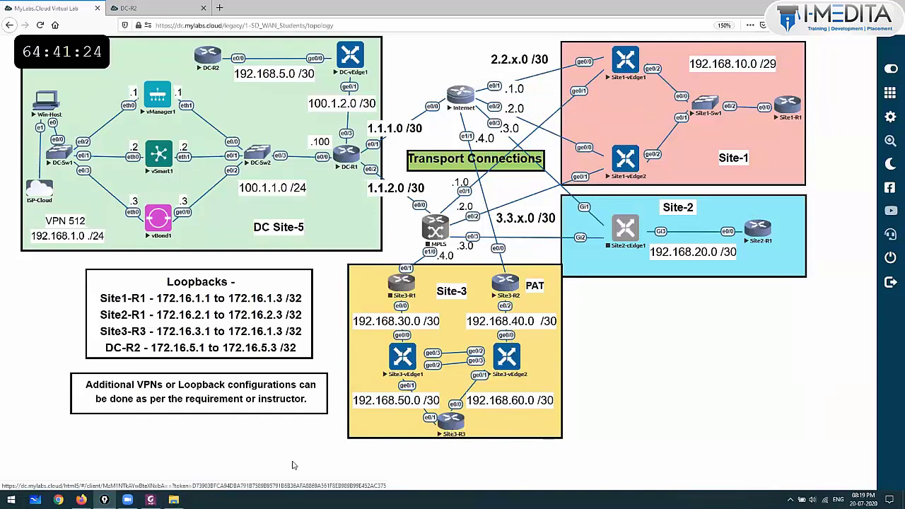
- Bring the Site3-R3 console window back to the front
{"action": "left_click", "coordinate": [140, 6]}
{"action": "left_click", "coordinate": [46, 8]}
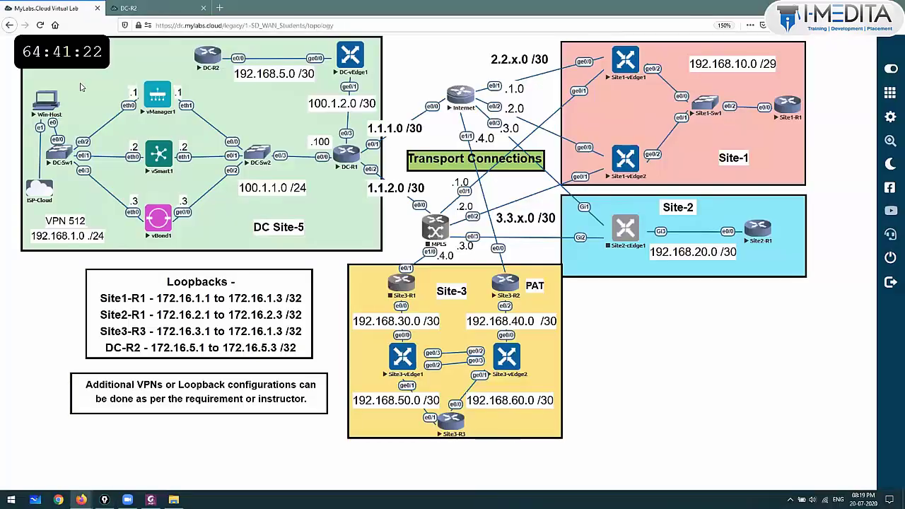
{"action": "mouse_move", "coordinate": [126, 488]}
{"action": "left_click", "coordinate": [150, 461]}
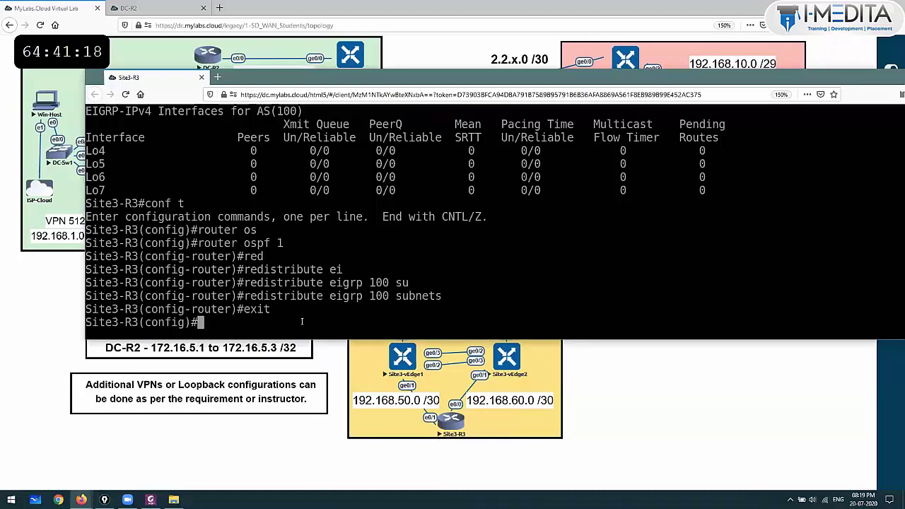
- Display the running OSPF and EIGRP sections and highlight the router ospf 1 line
{"action": "type", "text": "do sh run | s r o"}
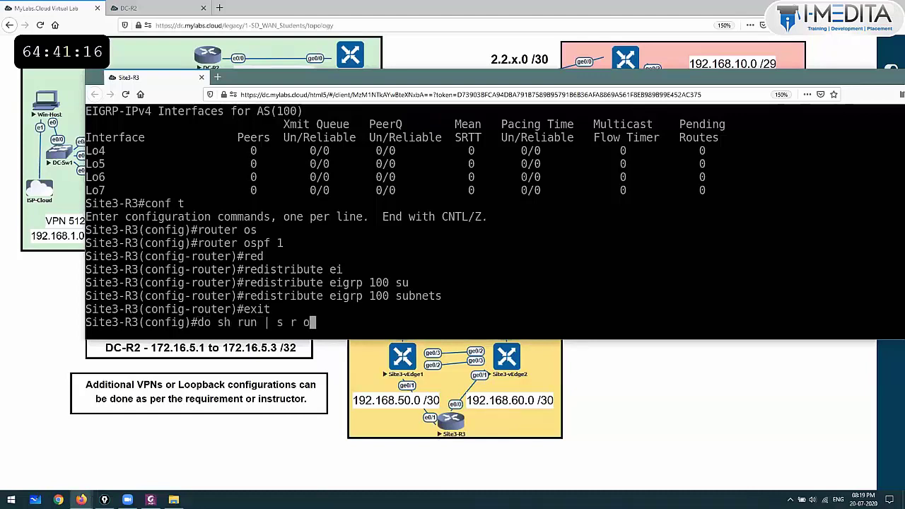
{"action": "key", "text": "Return"}
{"action": "key", "text": "Up"}
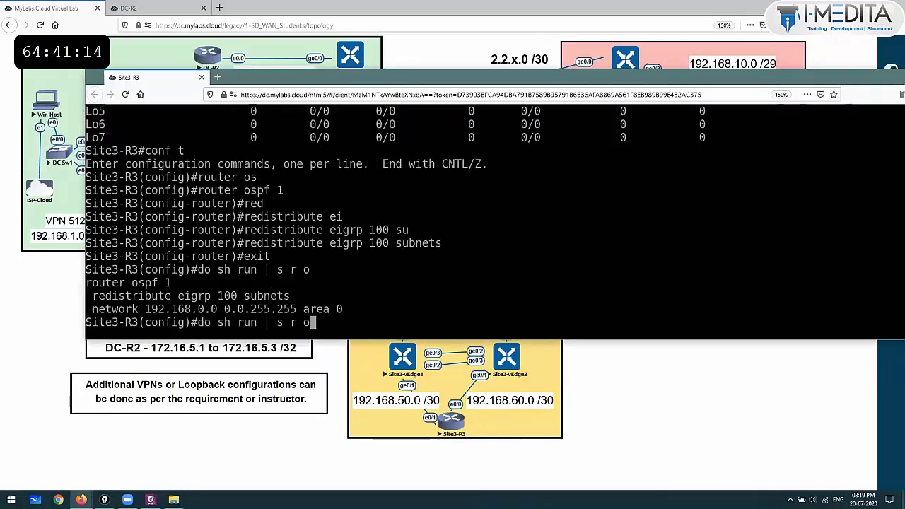
{"action": "key", "text": "BackSpace"}
{"action": "type", "text": "e"}
{"action": "key", "text": "Return"}
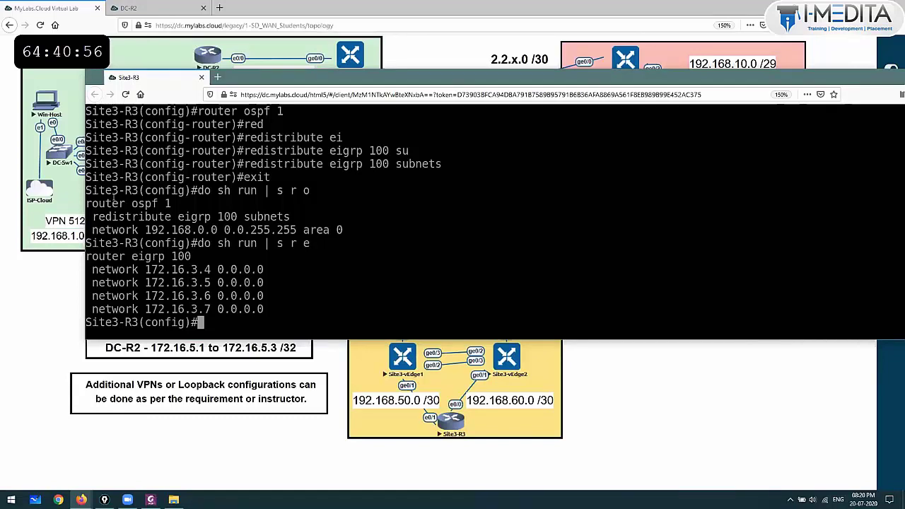
{"action": "left_click_drag", "start_coordinate": [173, 204], "coordinate": [87, 202]}
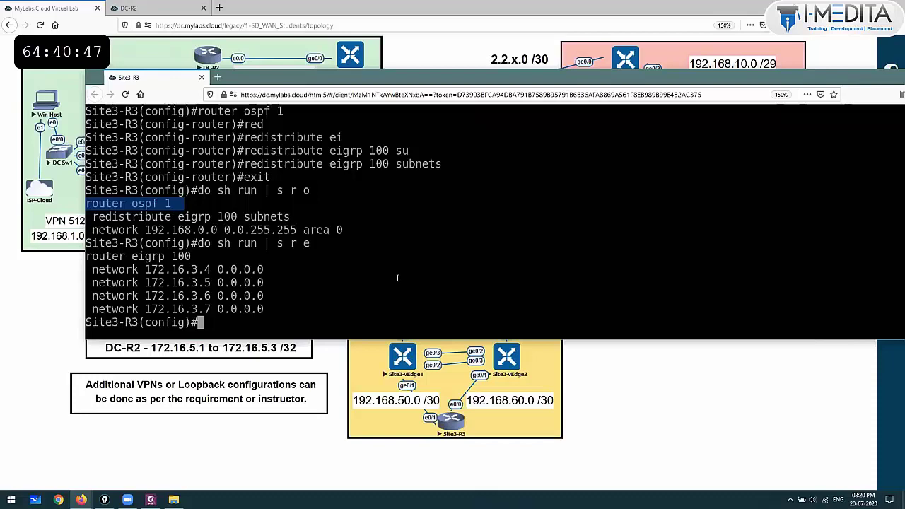
- Save Site3-R3 with wr, close its console and switch to DC-R2
{"action": "key", "text": "Return"}
{"action": "key", "text": "Return"}
{"action": "key", "text": "ctrl+z"}
{"action": "key", "text": "Return"}
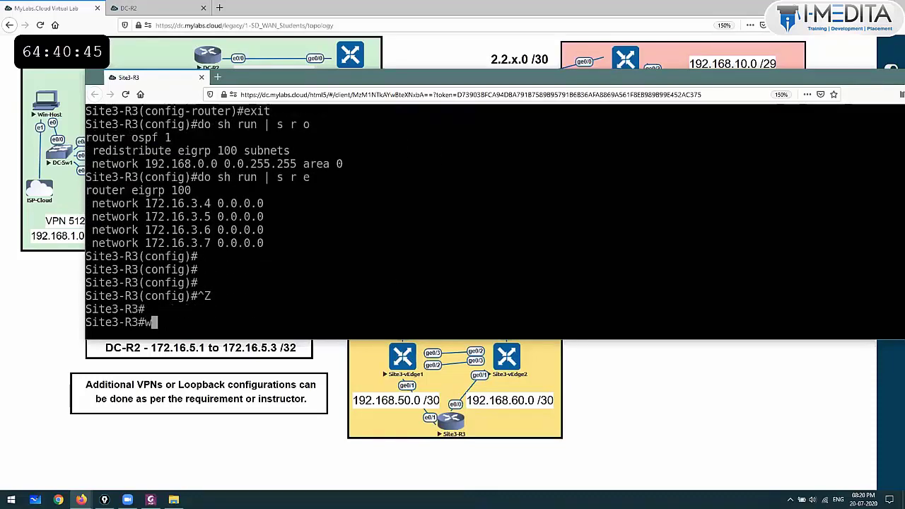
{"action": "type", "text": "wr"}
{"action": "key", "text": "Return"}
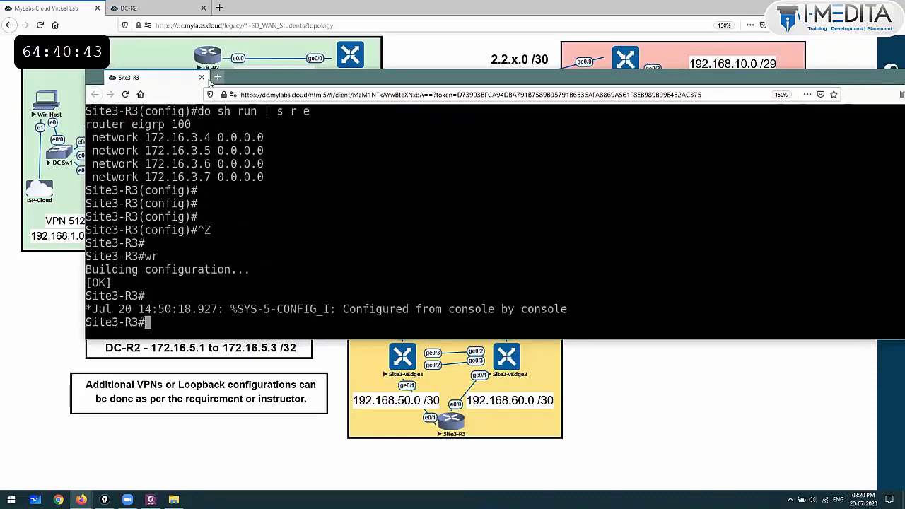
{"action": "left_click", "coordinate": [202, 77]}
{"action": "left_click", "coordinate": [163, 8]}
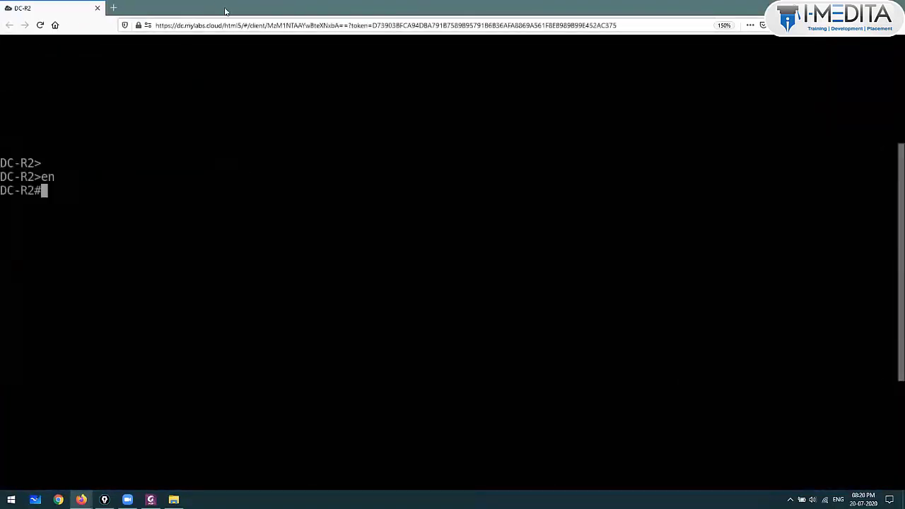
- List DC-R2's interface addresses and enter configuration mode
{"action": "double_click", "coordinate": [225, 12]}
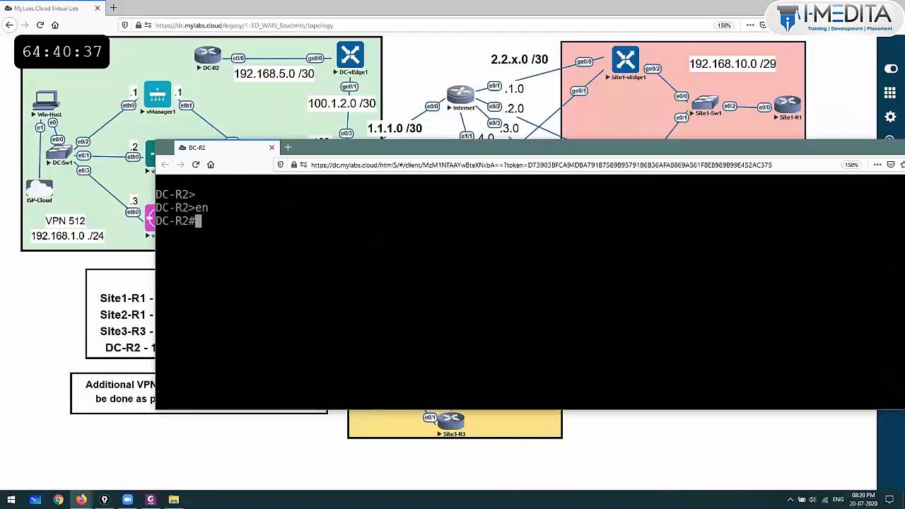
{"action": "type", "text": "sh ip int br"}
{"action": "key", "text": "Return"}
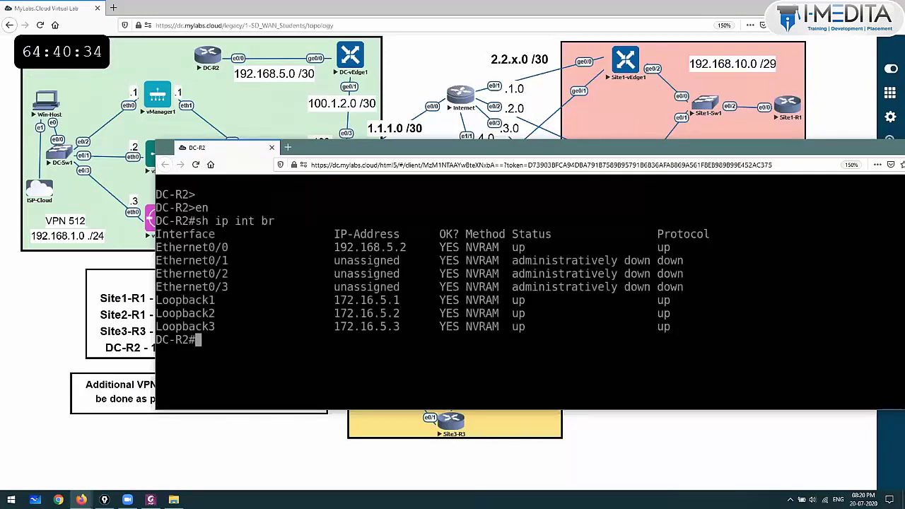
{"action": "type", "text": "conf t"}
{"action": "key", "text": "Return"}
- Start BGP AS 5 with neighbor 192.168.5.1 remote-as 5
{"action": "type", "text": "router bg"}
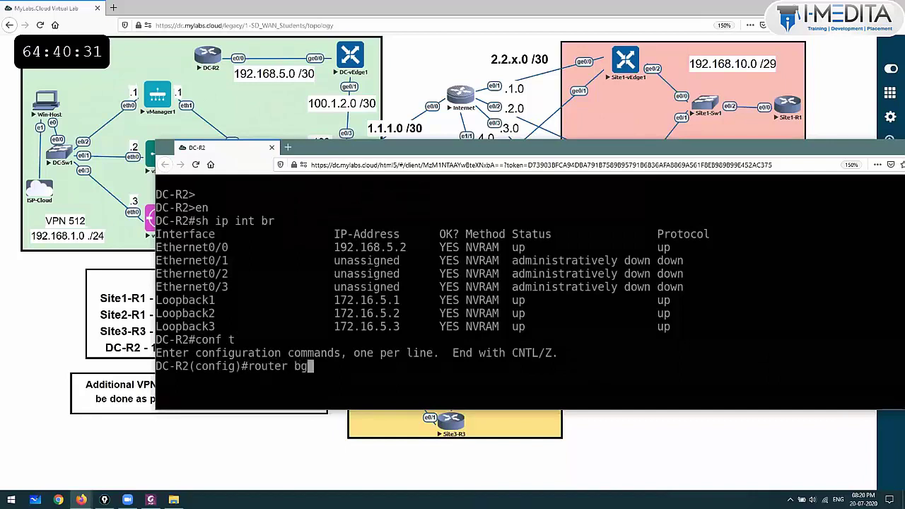
{"action": "type", "text": "p"}
{"action": "type", "text": "5"}
{"action": "left_click_drag", "start_coordinate": [373, 155], "coordinate": [322, 170]}
{"action": "key", "text": "Return"}
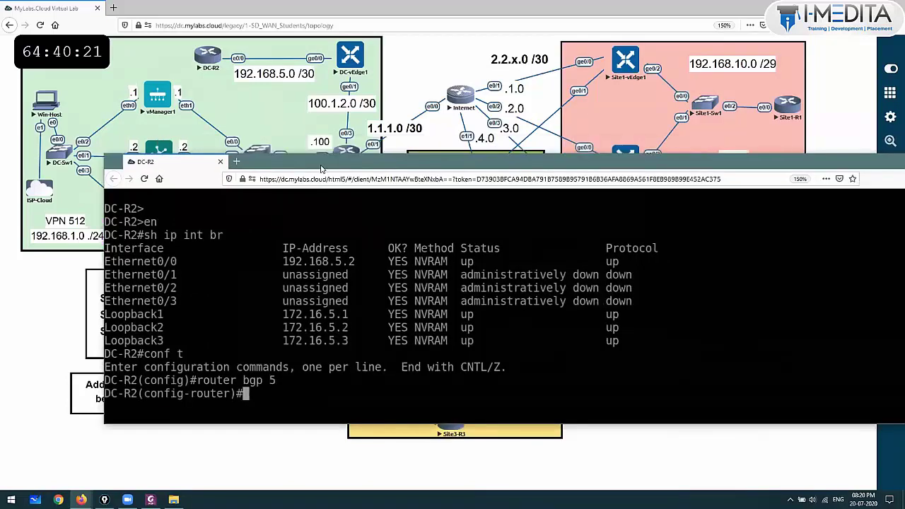
{"action": "type", "text": "nei"}
{"action": "key", "text": "Tab"}
{"action": "type", "text": "192.168."}
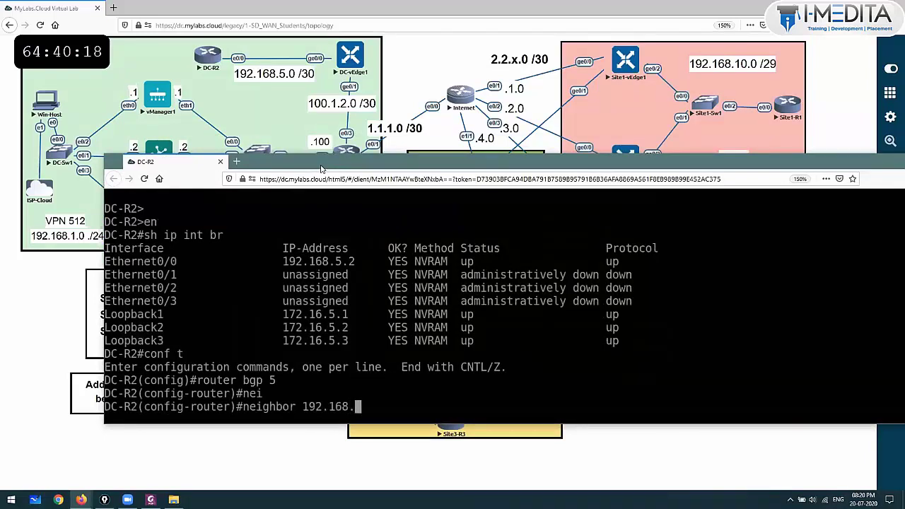
{"action": "type", "text": "5.1 re"}
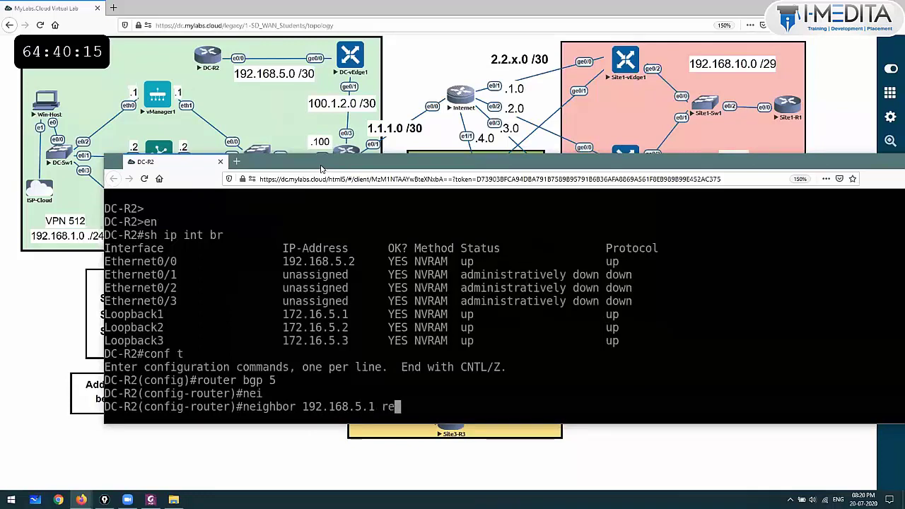
{"action": "type", "text": "mote"}
{"action": "key", "text": "Tab"}
{"action": "type", "text": "5"}
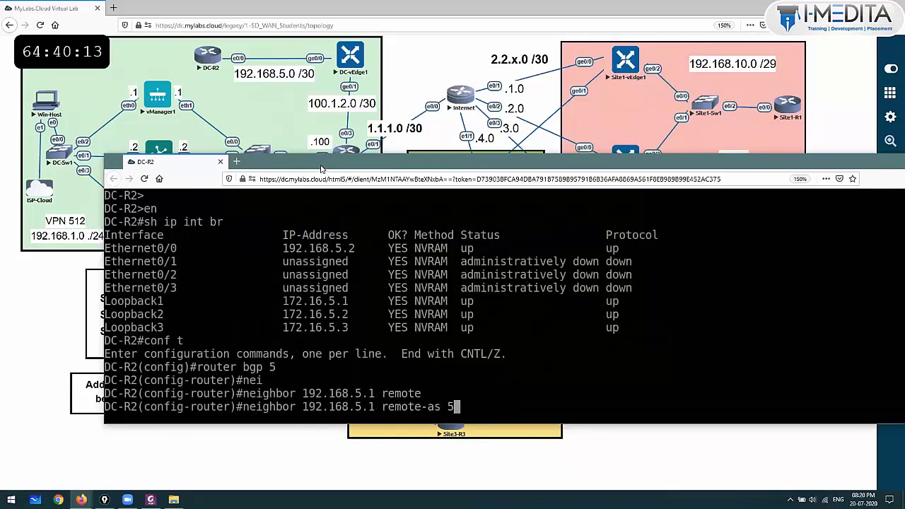
{"action": "key", "text": "Return"}
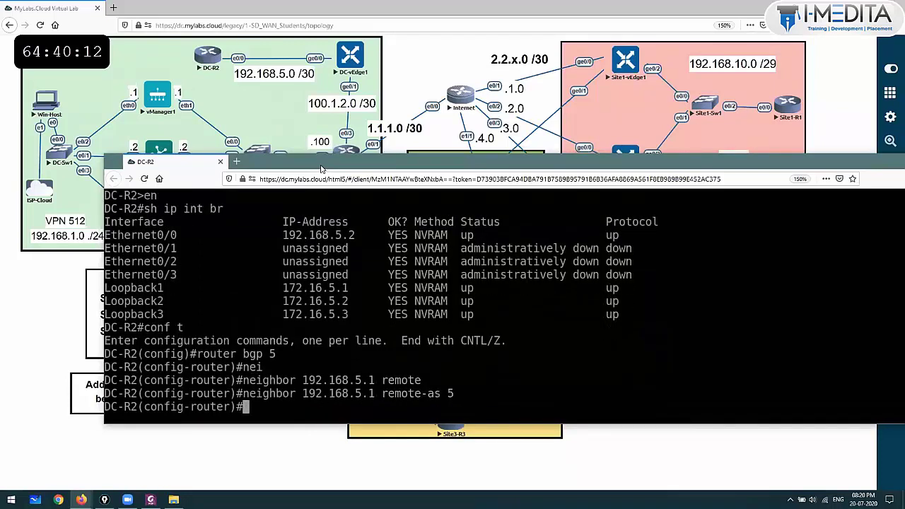
- Advertise network 172.16.5.1 mask 255.255.255.255 into BGP
{"action": "type", "text": "net"}
{"action": "key", "text": "Tab"}
{"action": "type", "text": "172.1"}
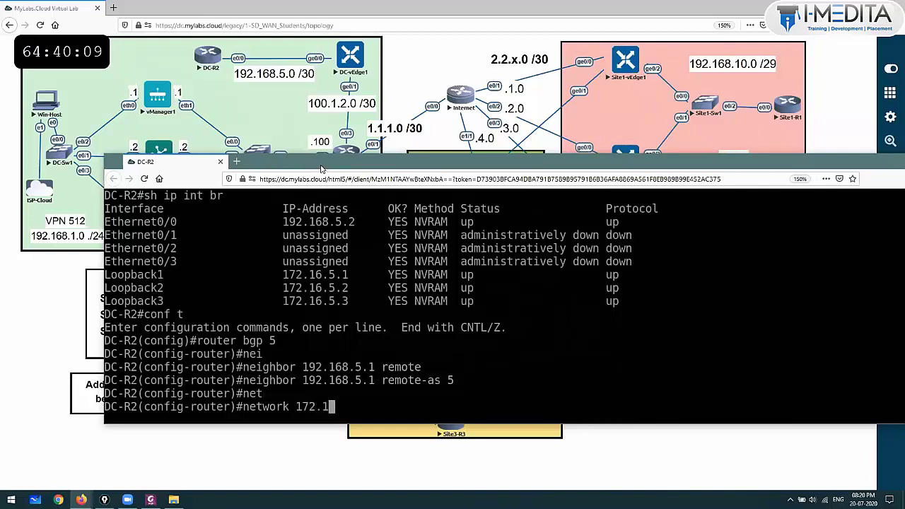
{"action": "type", "text": "6.5.1 mas"}
{"action": "key", "text": "Tab"}
{"action": "type", "text": "255."}
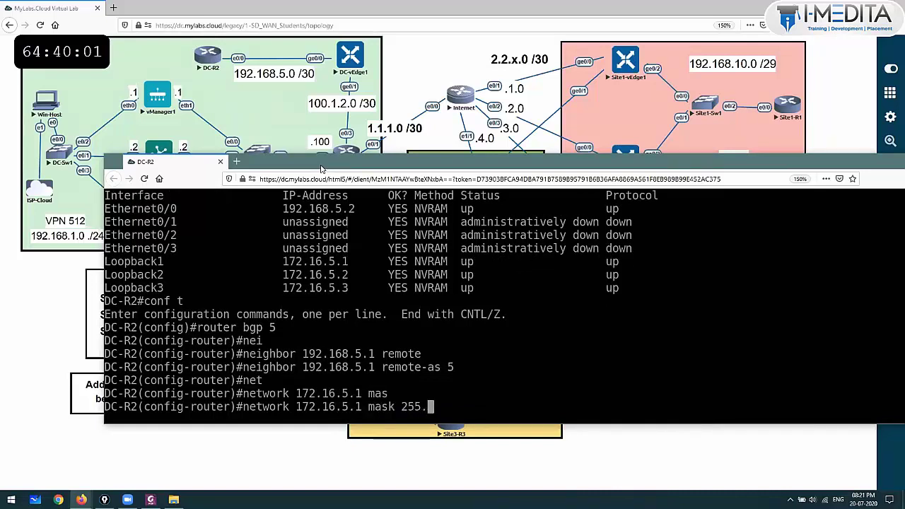
{"action": "type", "text": "255.255.255"}
{"action": "key", "text": "Return"}
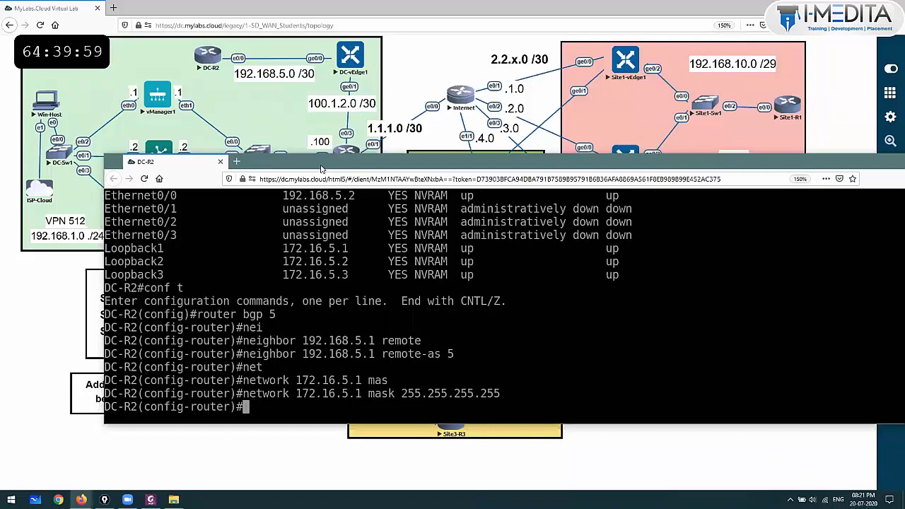
- Advertise 172.16.5.2 and 172.16.5.3 as /32 networks and leave configuration mode
{"action": "key", "text": "Up"}
{"action": "key", "text": "Left"}
{"action": "key", "text": "Left"}
{"action": "key", "text": "Left"}
{"action": "key", "text": "Left"}
{"action": "key", "text": "Left"}
{"action": "key", "text": "Left"}
{"action": "key", "text": "Left"}
{"action": "key", "text": "Left"}
{"action": "key", "text": "Left"}
{"action": "key", "text": "Left"}
{"action": "key", "text": "Left"}
{"action": "key", "text": "Left"}
{"action": "key", "text": "Left"}
{"action": "key", "text": "Left"}
{"action": "key", "text": "Left"}
{"action": "key", "text": "Left"}
{"action": "key", "text": "Left"}
{"action": "key", "text": "Left"}
{"action": "key", "text": "Left"}
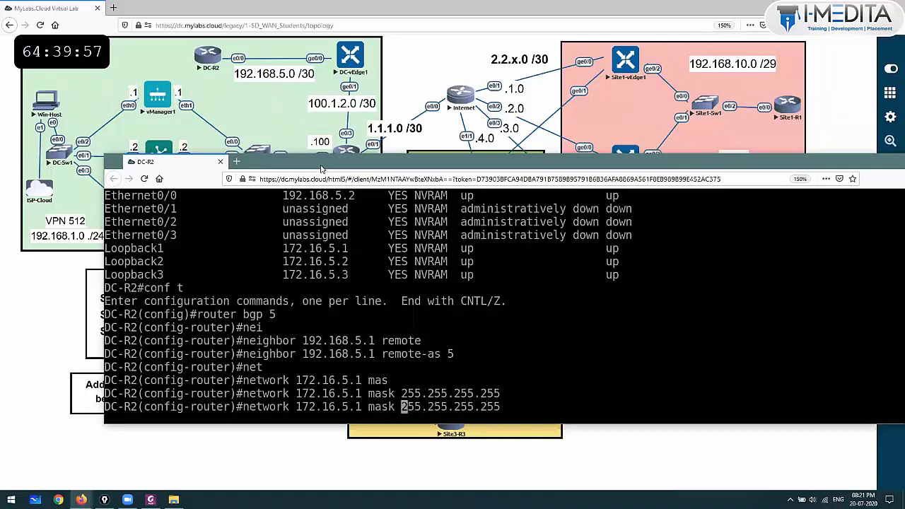
{"action": "key", "text": "Left"}
{"action": "key", "text": "Left"}
{"action": "key", "text": "BackSpace"}
{"action": "type", "text": "2"}
{"action": "key", "text": "Return"}
{"action": "key", "text": "Up"}
{"action": "key", "text": "Left"}
{"action": "key", "text": "Left"}
{"action": "key", "text": "Left"}
{"action": "key", "text": "Left"}
{"action": "key", "text": "Left"}
{"action": "key", "text": "Left"}
{"action": "key", "text": "Left"}
{"action": "key", "text": "Left"}
{"action": "key", "text": "Left"}
{"action": "key", "text": "Left"}
{"action": "key", "text": "Left"}
{"action": "key", "text": "Left"}
{"action": "key", "text": "Left"}
{"action": "key", "text": "Left"}
{"action": "key", "text": "Left"}
{"action": "key", "text": "Left"}
{"action": "key", "text": "Left"}
{"action": "key", "text": "Left"}
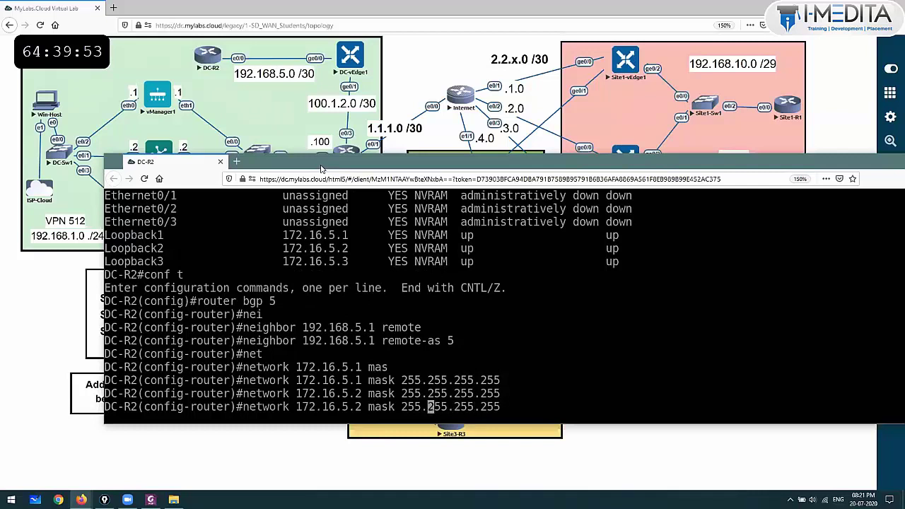
{"action": "key", "text": "Left"}
{"action": "key", "text": "Left"}
{"action": "key", "text": "Left"}
{"action": "key", "text": "BackSpace"}
{"action": "type", "text": "3"}
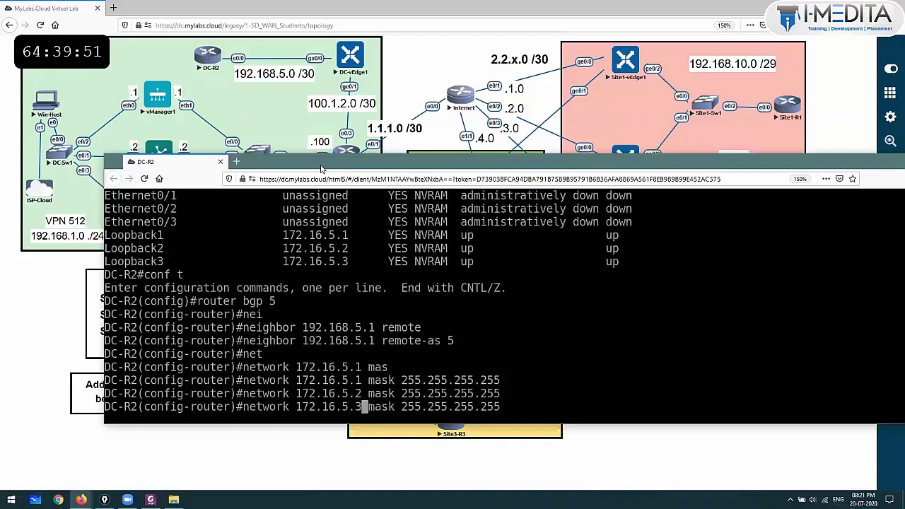
{"action": "key", "text": "Return"}
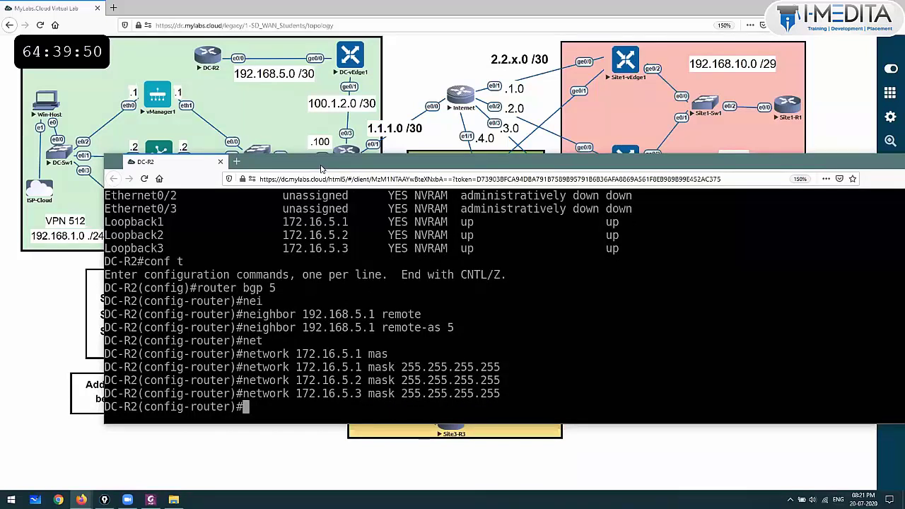
{"action": "key", "text": "ctrl+z"}
{"action": "type", "text": "sh ip bgp"}
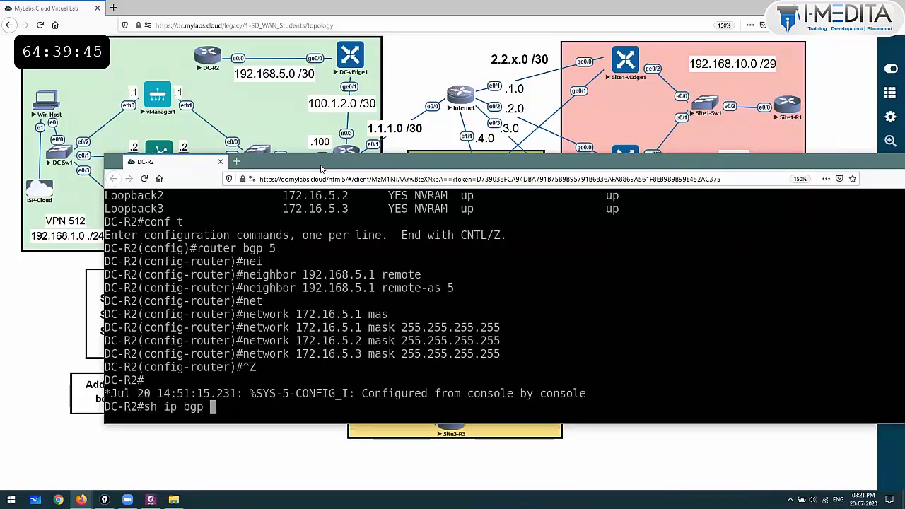
- Verify the 172.16.5.1–.3/32 BGP routes and neighbor 192.168.5.1, then save with wr
{"action": "key", "text": "Return"}
{"action": "left_click_drag", "start_coordinate": [106, 362], "coordinate": [247, 394]}
{"action": "type", "text": "sh run"}
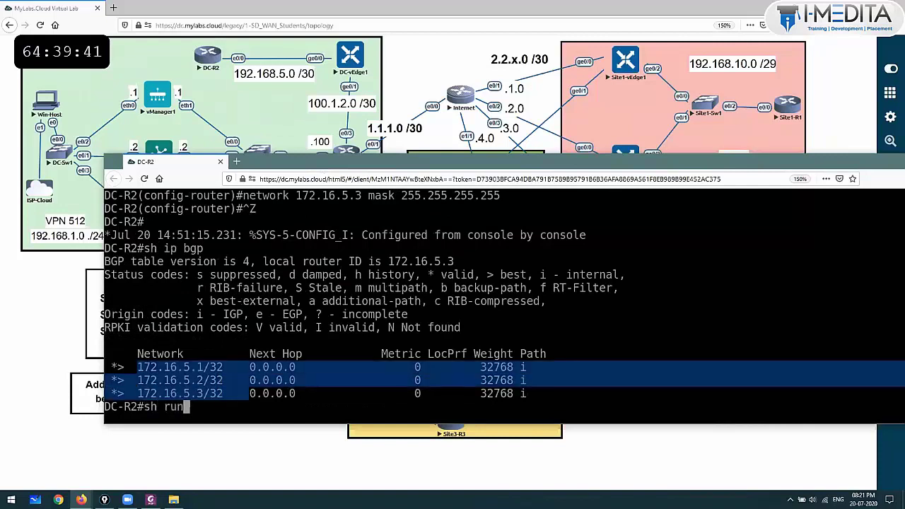
{"action": "type", "text": " | s r b"}
{"action": "key", "text": "Return"}
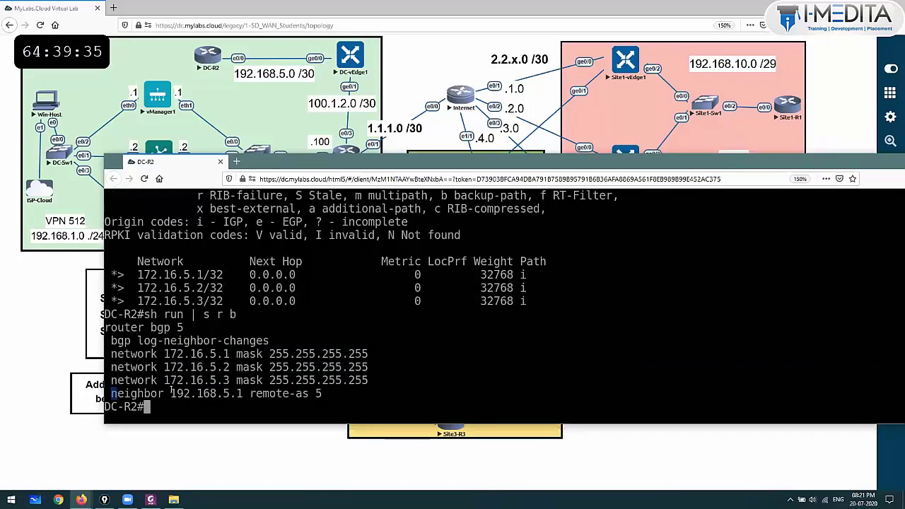
{"action": "left_click_drag", "start_coordinate": [112, 394], "coordinate": [243, 394]}
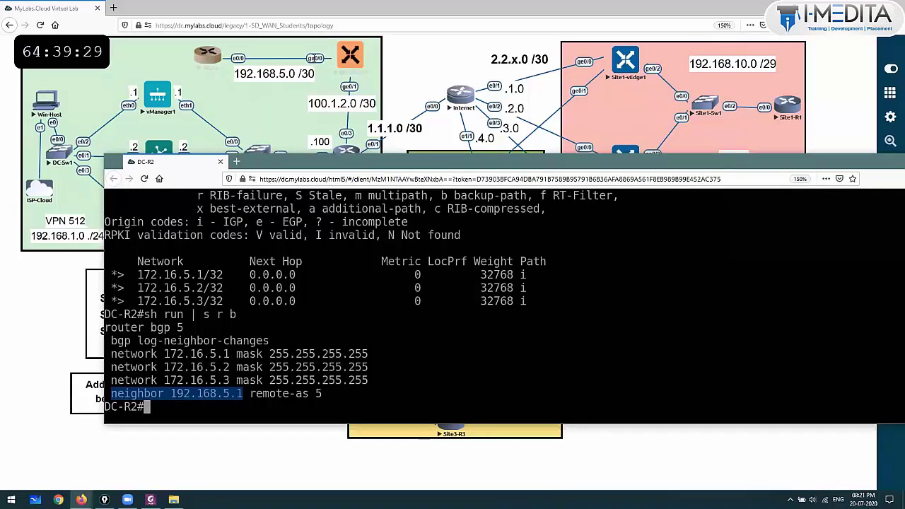
{"action": "type", "text": "wr"}
{"action": "key", "text": "Return"}
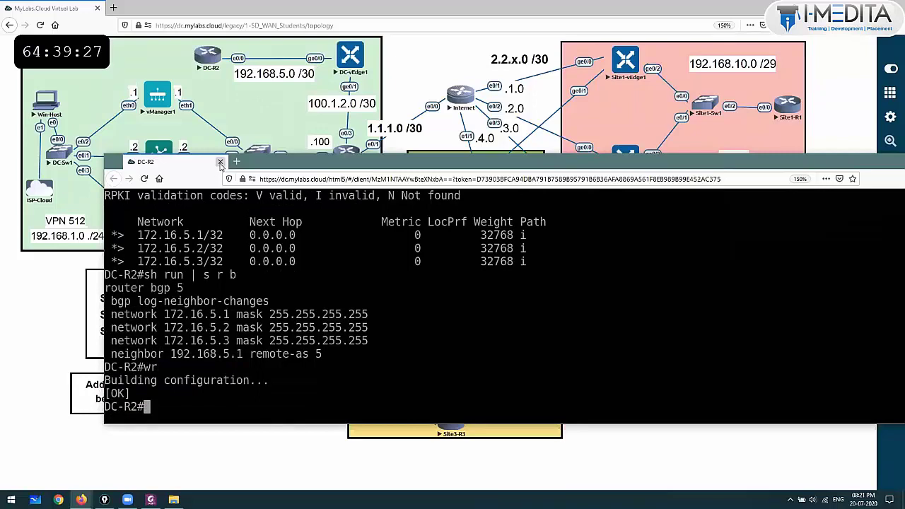
- Close the DC-R2 console and log into Win-Host with the Windows password
{"action": "left_click", "coordinate": [220, 162]}
{"action": "left_click", "coordinate": [45, 101]}
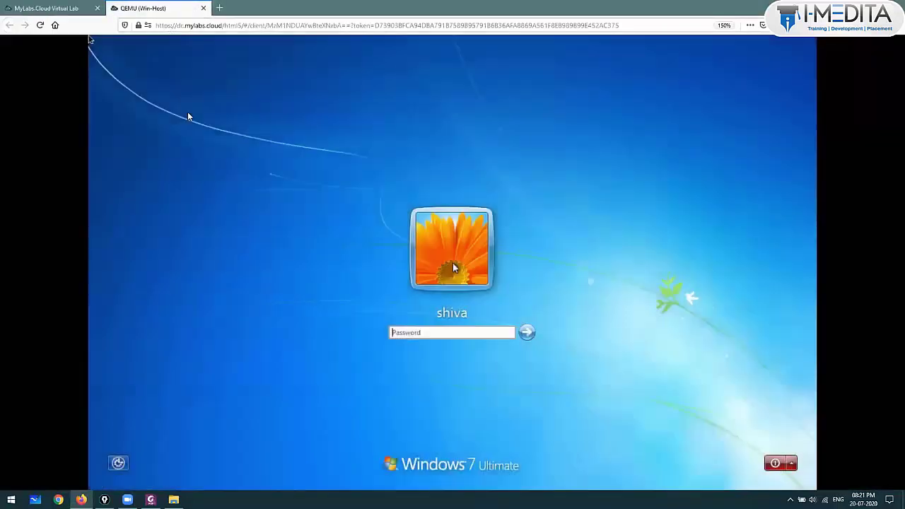
{"action": "type", "text": "password"}
{"action": "key", "text": "Return"}
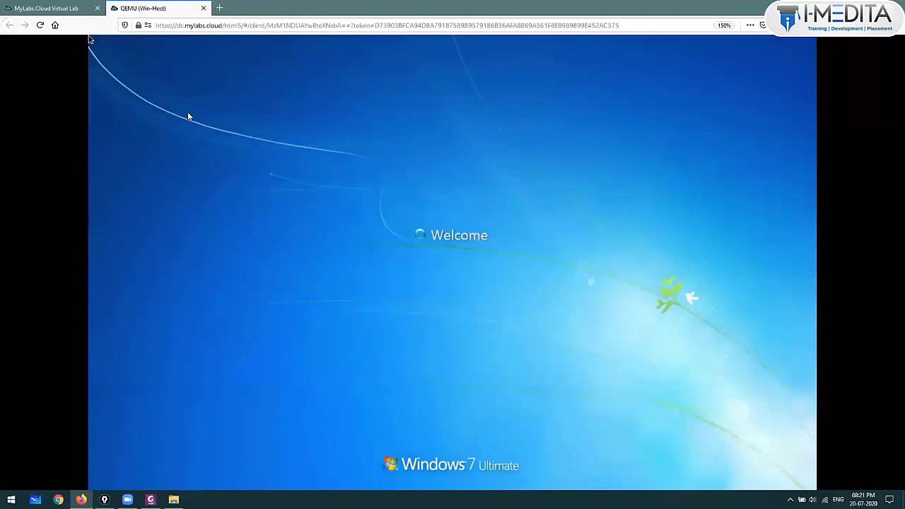
- Switch between the lab topology and the Win-Host console window
{"action": "left_click", "coordinate": [45, 7]}
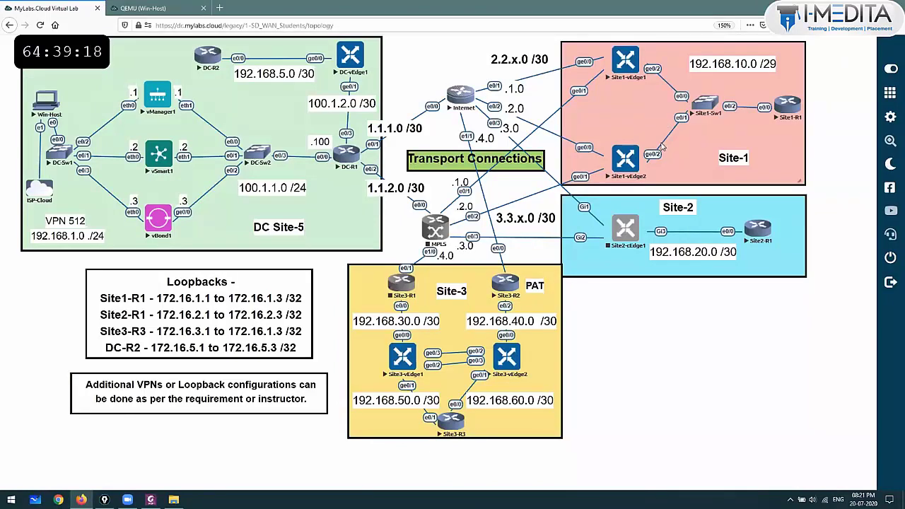
{"action": "left_click", "coordinate": [142, 8]}
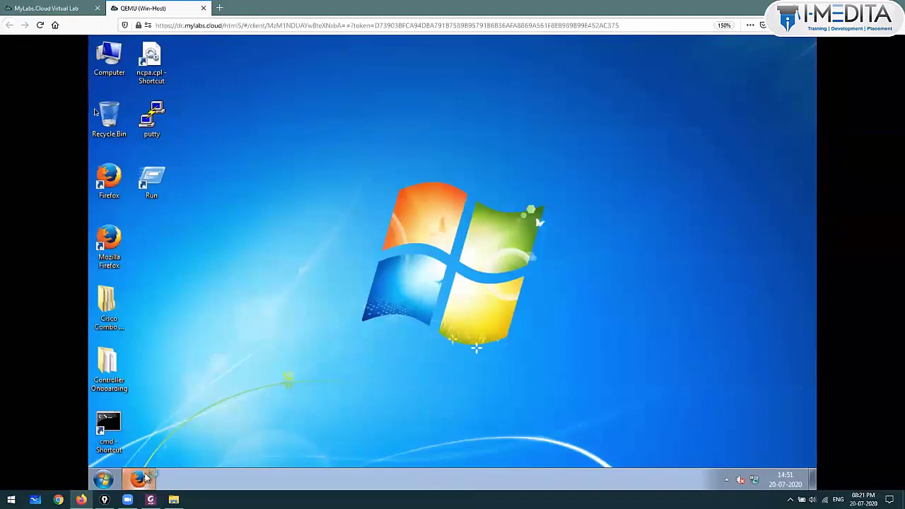
{"action": "left_click", "coordinate": [50, 7]}
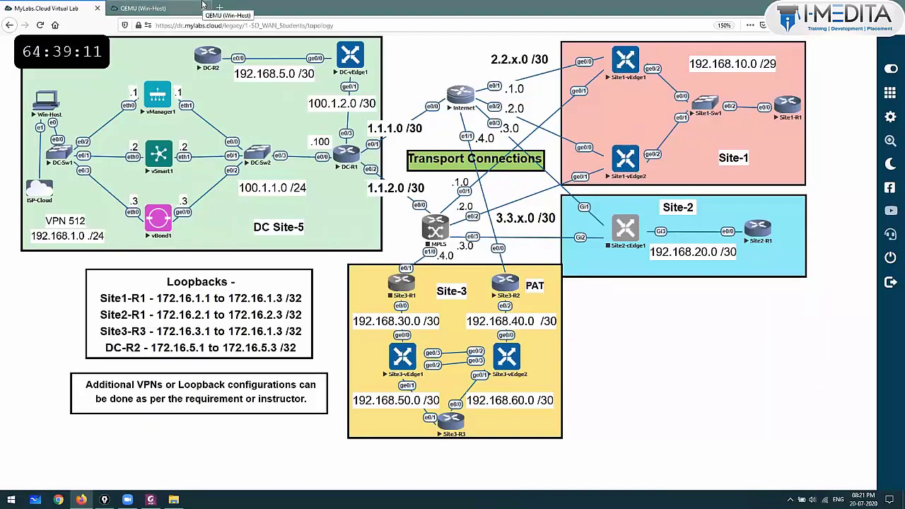
{"action": "left_click", "coordinate": [191, 7]}
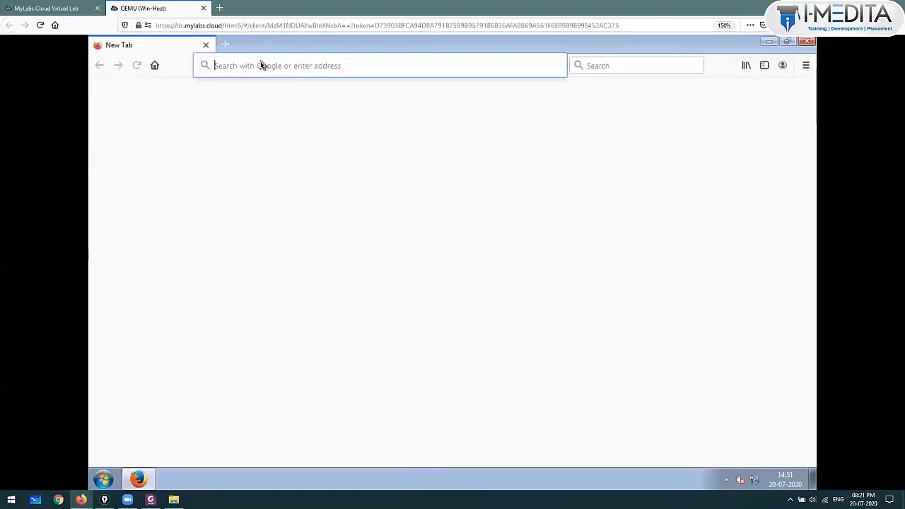
- Sign in to vManage at 192.168.1.1 with the admin credentials and show the dashboard: 1 vSmart, 6 WAN Edges, 1 vBond, 1 vManage
{"action": "type", "text": "192.16"}
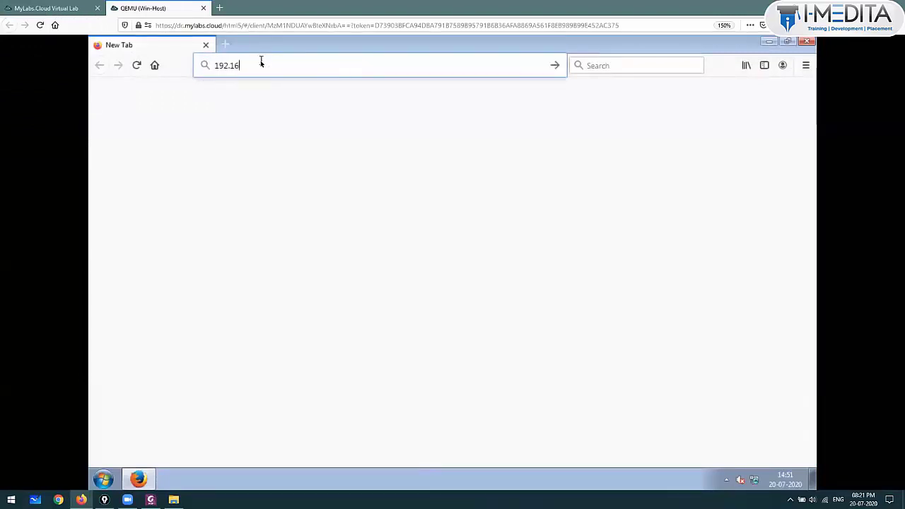
{"action": "type", "text": "8.1.1/"}
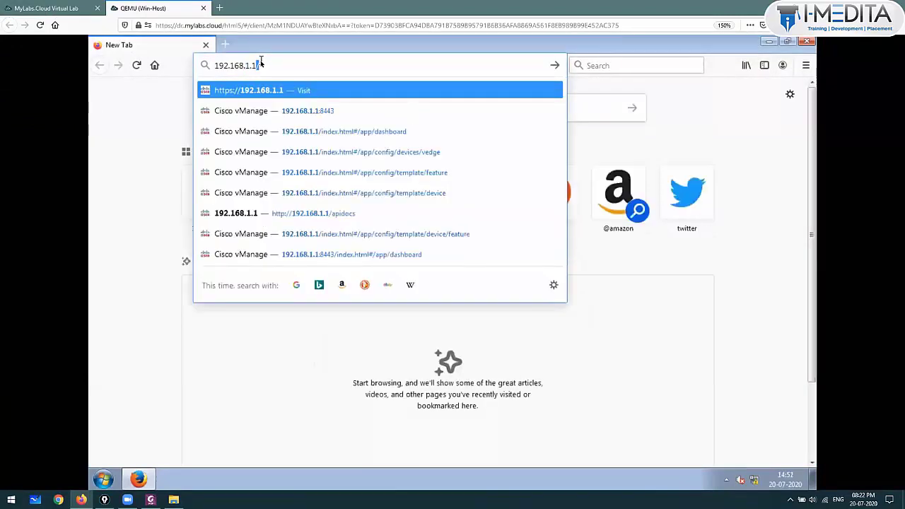
{"action": "key", "text": "Return"}
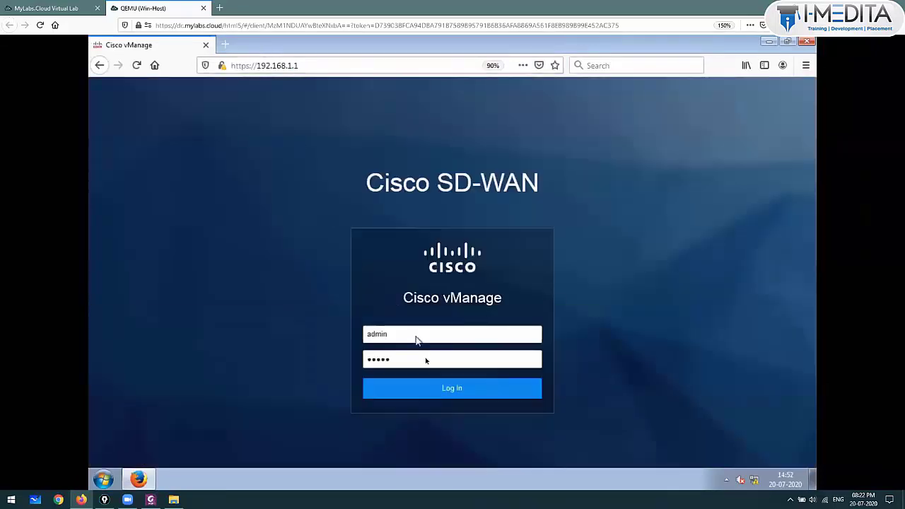
{"action": "left_click", "coordinate": [437, 390]}
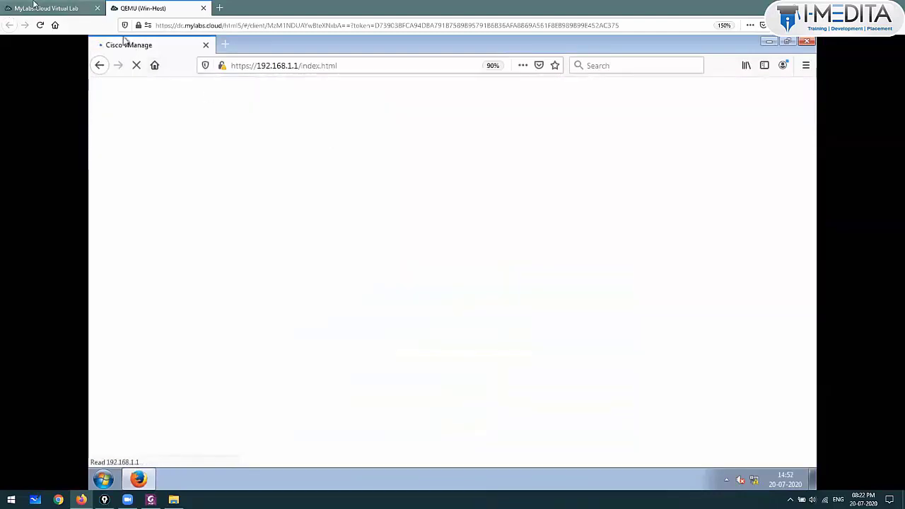
{"action": "left_click", "coordinate": [49, 7]}
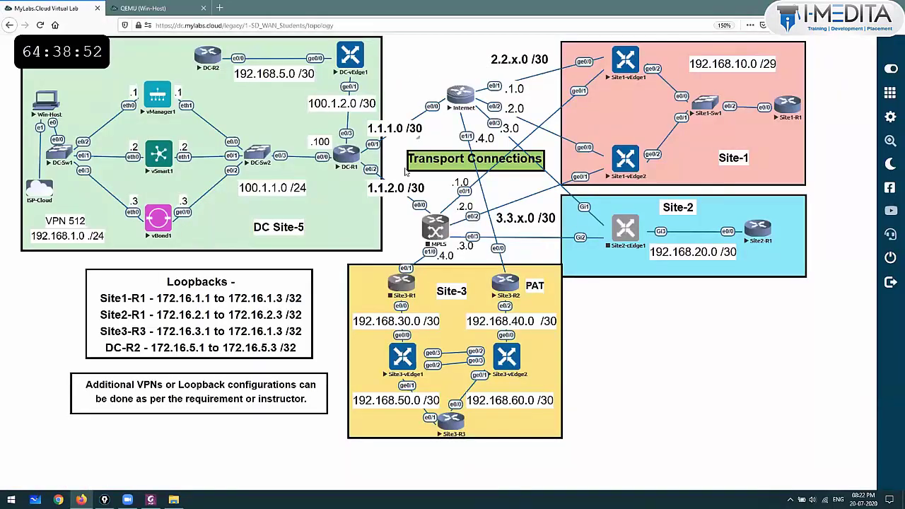
{"action": "left_click", "coordinate": [180, 7]}
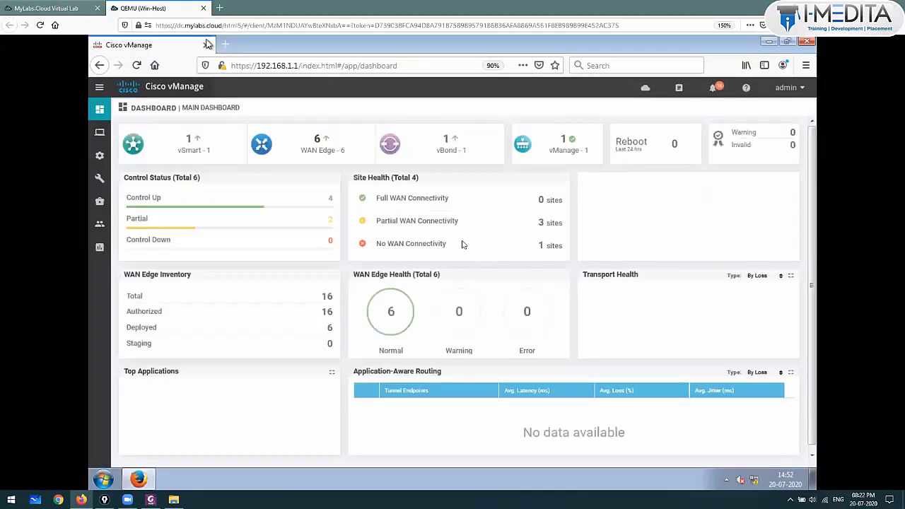
{"action": "key", "text": "ctrl+Page_Up"}
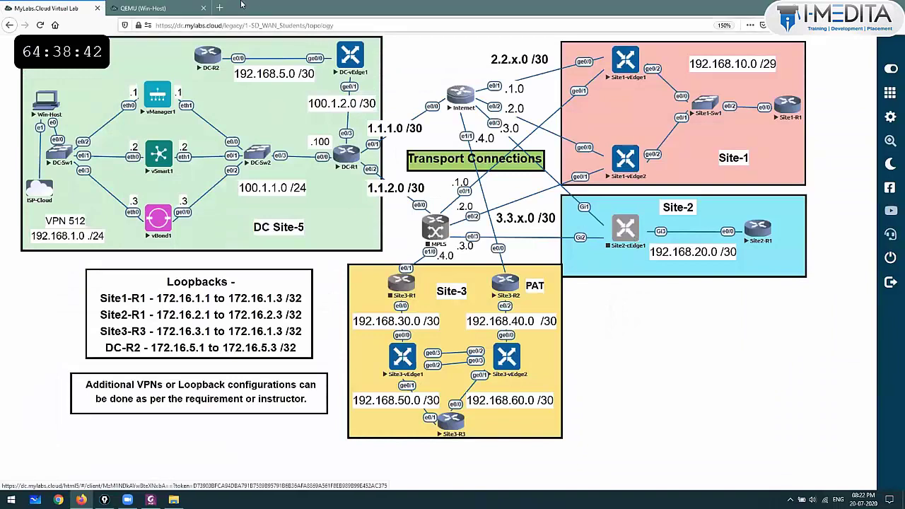
{"action": "left_click", "coordinate": [153, 6]}
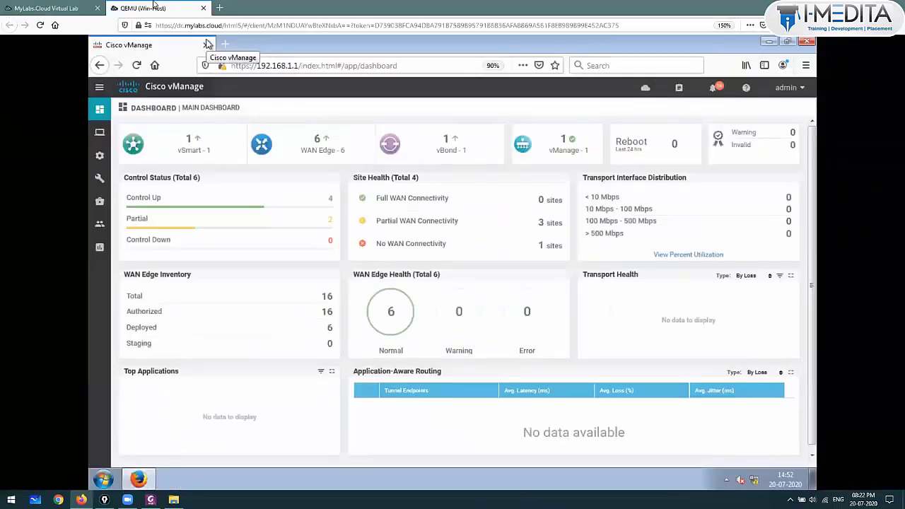
- Go to Configuration > Templates and show the Feature templates list with its 19 entries
{"action": "mouse_move", "coordinate": [103, 141]}
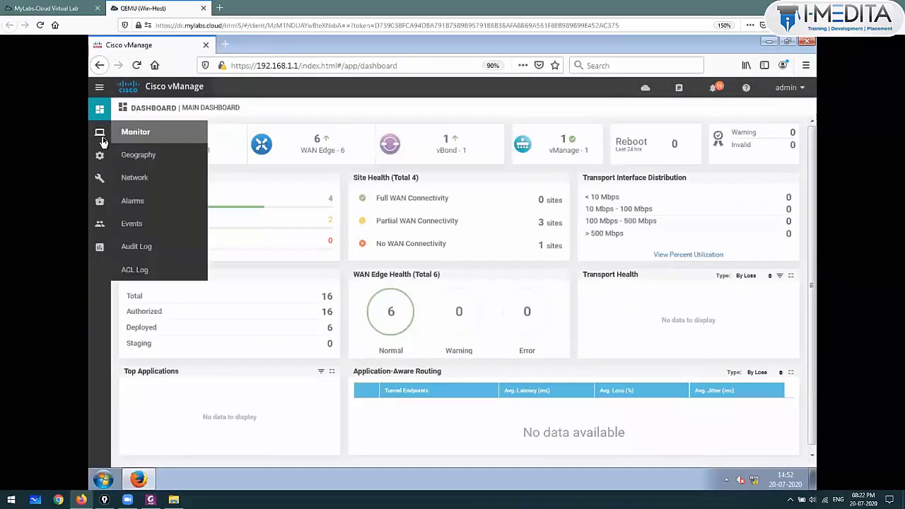
{"action": "mouse_move", "coordinate": [104, 161]}
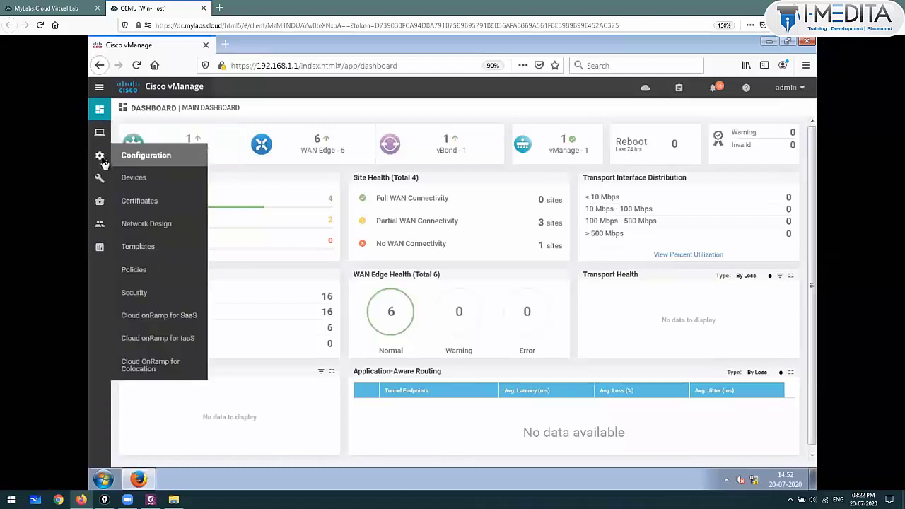
{"action": "left_click", "coordinate": [136, 246]}
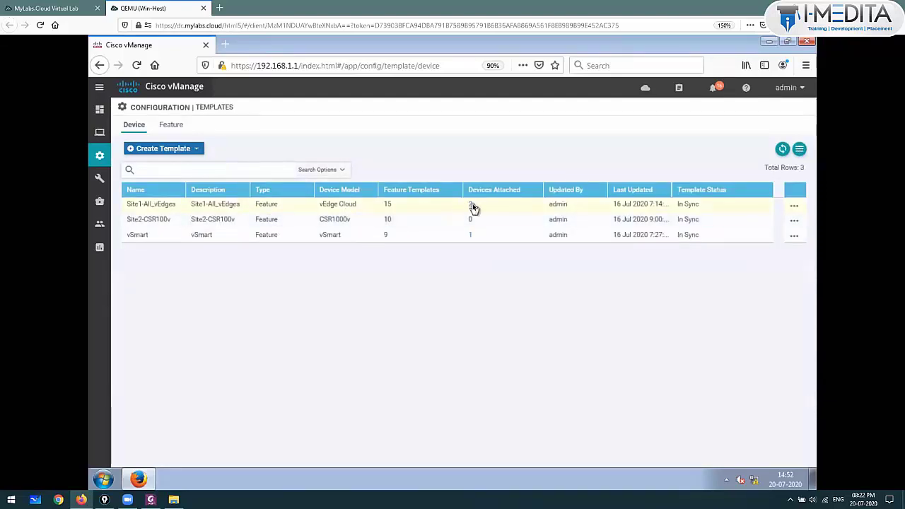
{"action": "left_click", "coordinate": [180, 126]}
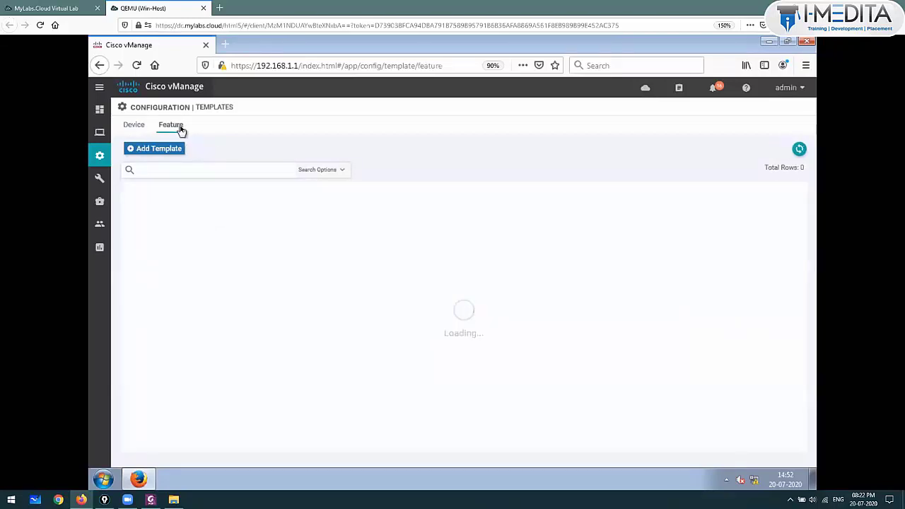
{"action": "left_click", "coordinate": [46, 8]}
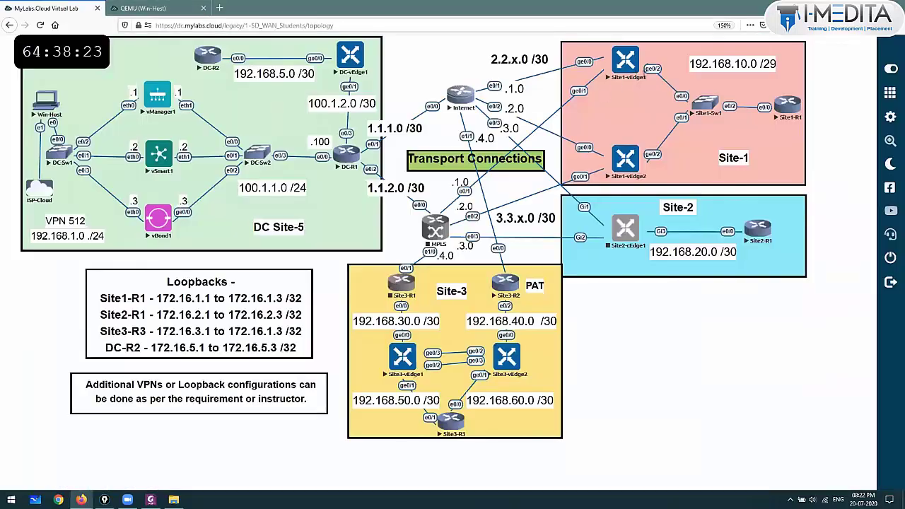
{"action": "left_click", "coordinate": [141, 8]}
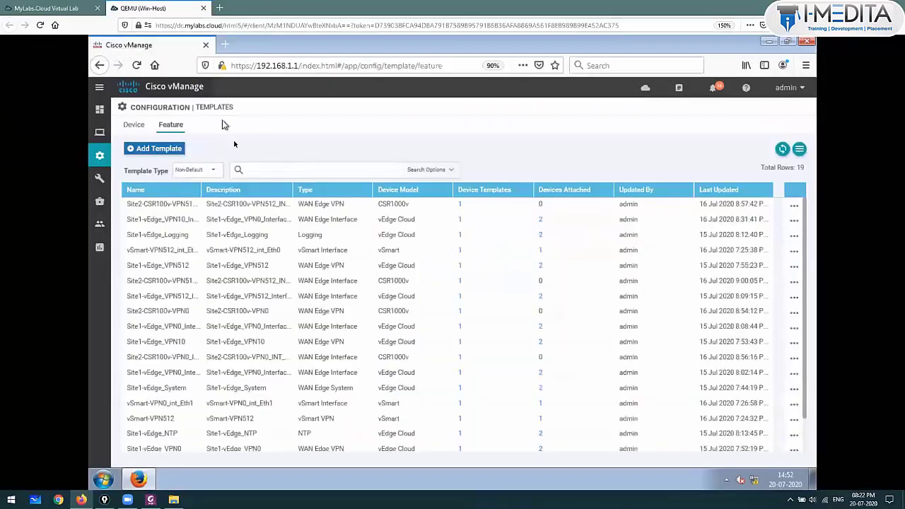
- Begin a new feature template and filter the device models by 'clou' to show vEdge Cloud
{"action": "left_click", "coordinate": [177, 149]}
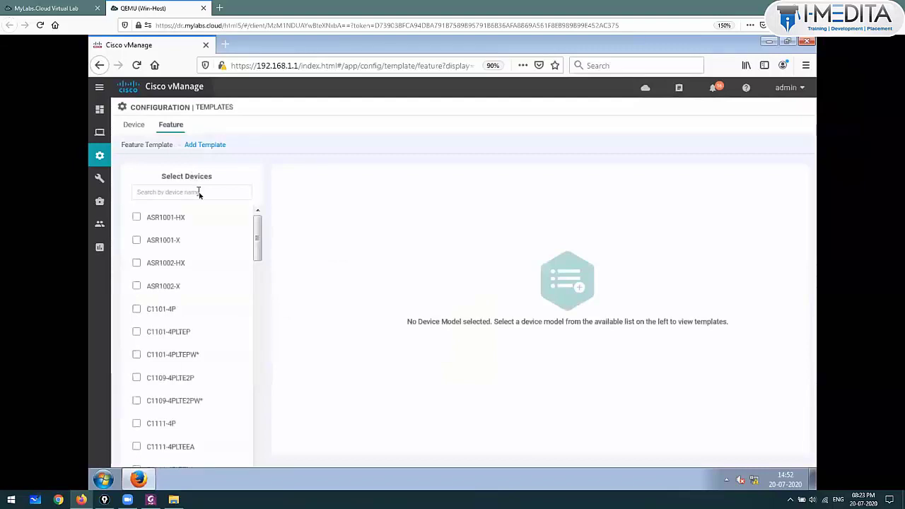
{"action": "left_click", "coordinate": [199, 192]}
{"action": "type", "text": "cloud"}
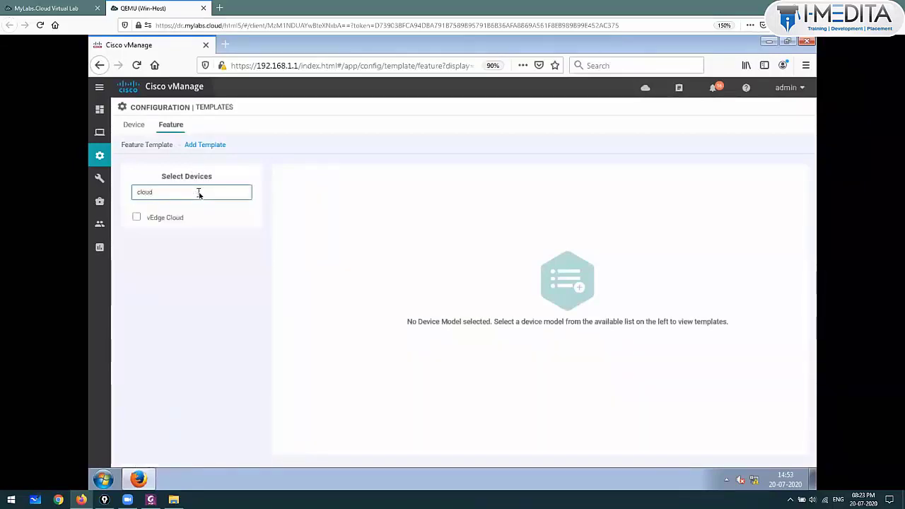
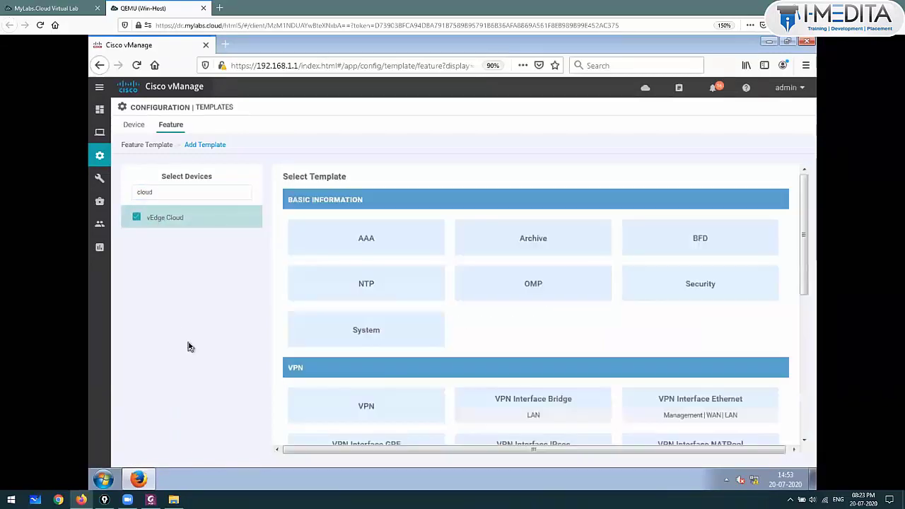
- Start a new OSPF feature template named Site1-vEdge-OSPF
{"action": "scroll", "coordinate": [633, 345], "scroll_direction": "down", "scroll_amount": 5}
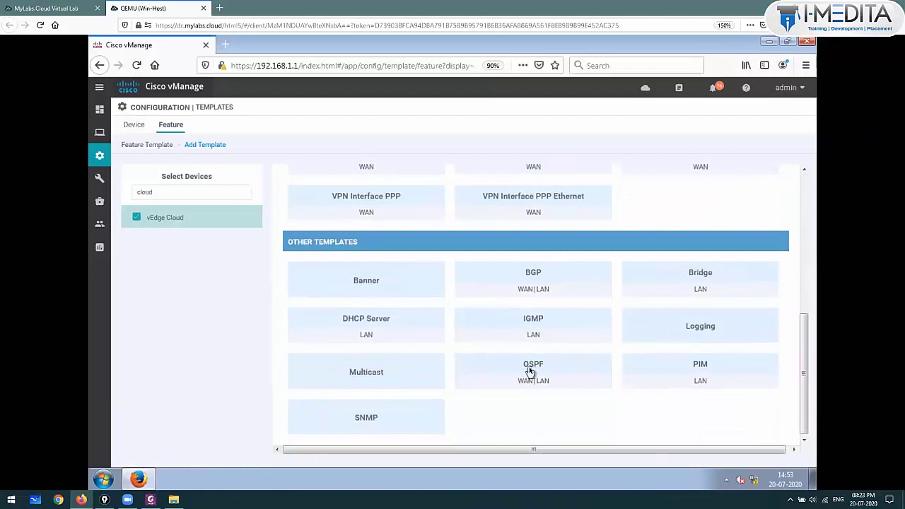
{"action": "left_click", "coordinate": [531, 370]}
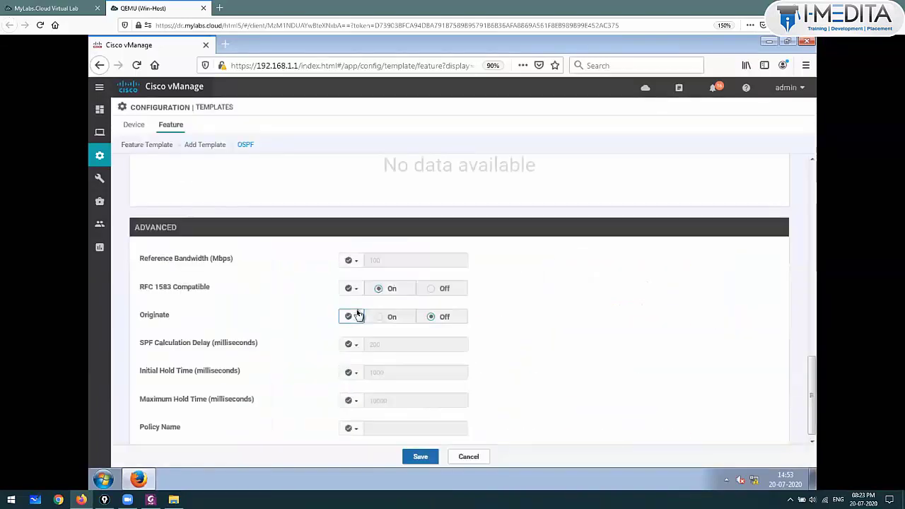
{"action": "scroll", "coordinate": [357, 313], "scroll_direction": "up", "scroll_amount": 10}
{"action": "left_click", "coordinate": [309, 194]}
{"action": "type", "text": "Site"}
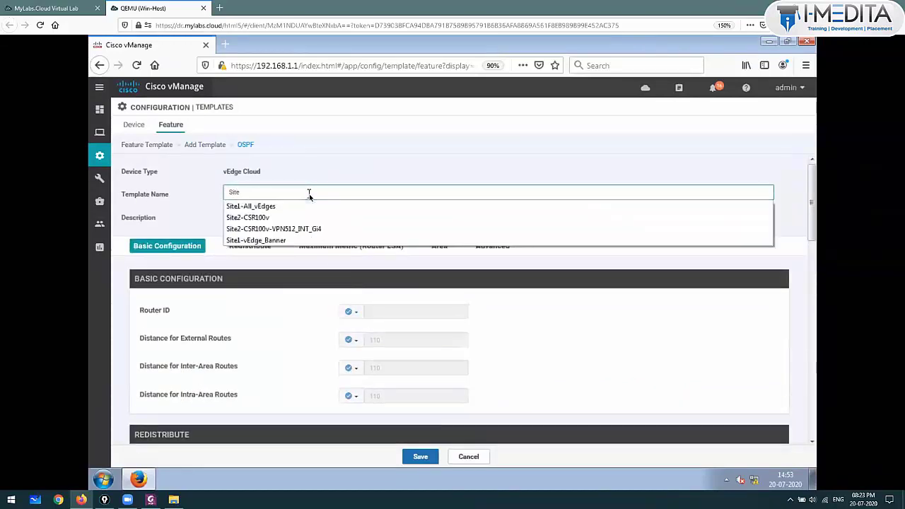
{"action": "type", "text": "1-vEdge-OSPF"}
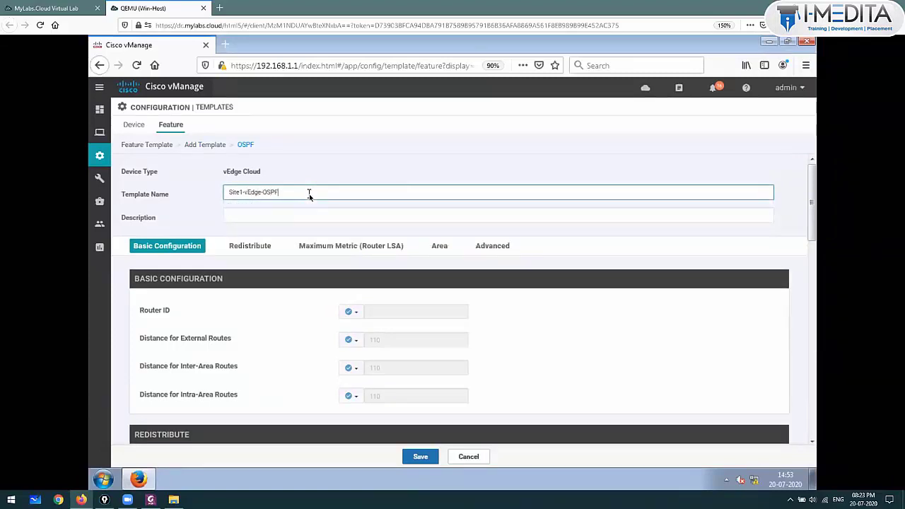
- Copy the name Site1-vEdge-OSPF into the Description field
{"action": "key", "text": "ctrl+a"}
{"action": "key", "text": "ctrl+c"}
{"action": "left_click", "coordinate": [317, 216]}
{"action": "key", "text": "ctrl+v"}
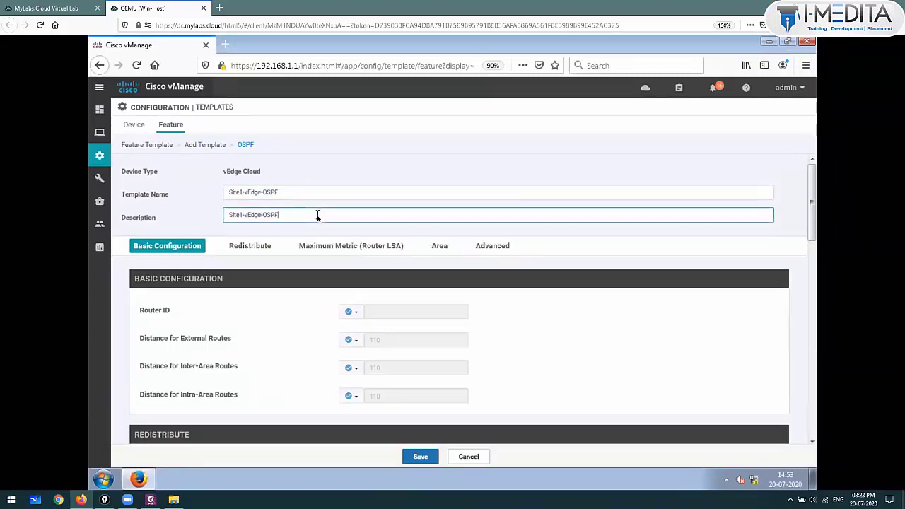
{"action": "left_click", "coordinate": [325, 181]}
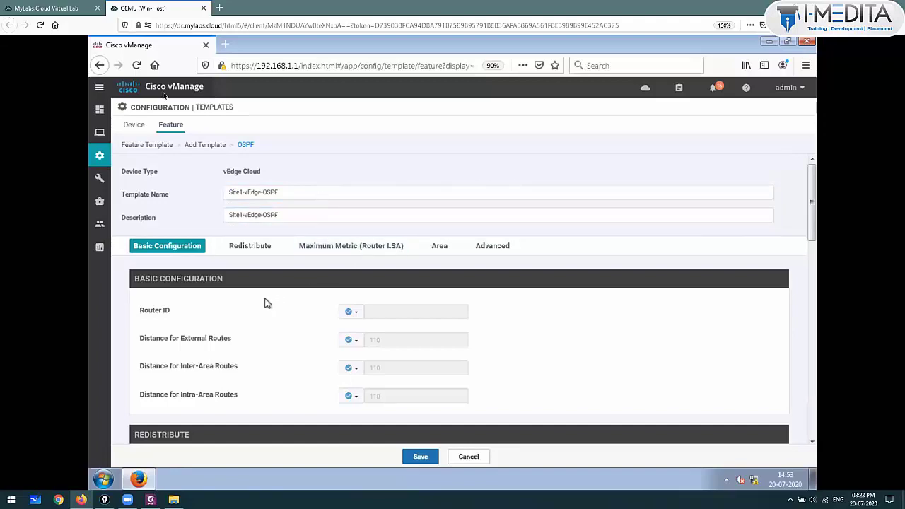
- Highlight the Router ID setting and compare it against the lab topology diagram
{"action": "triple_click", "coordinate": [159, 311]}
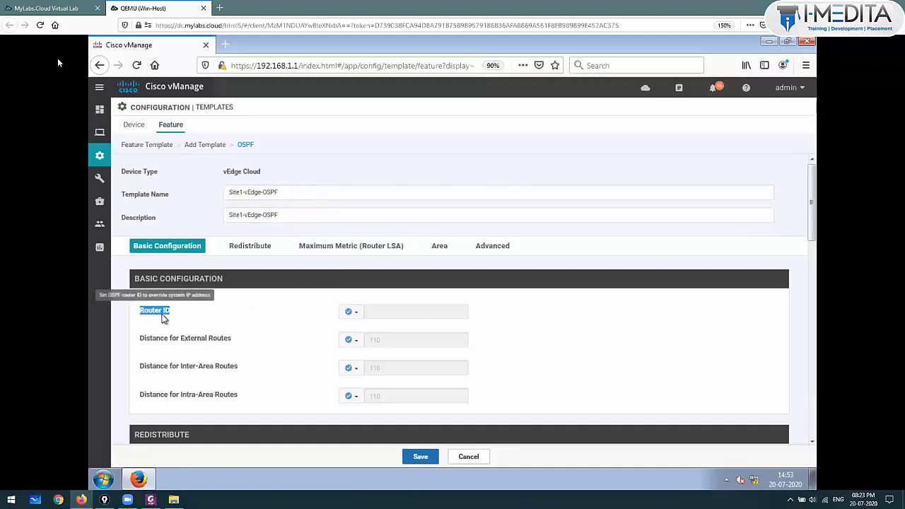
{"action": "key", "text": "ctrl+shift+Tab"}
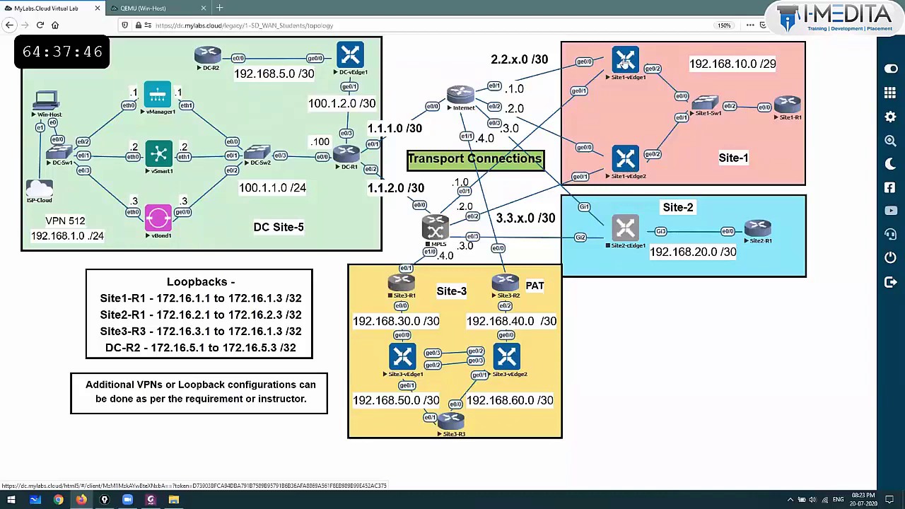
{"action": "left_click", "coordinate": [156, 7]}
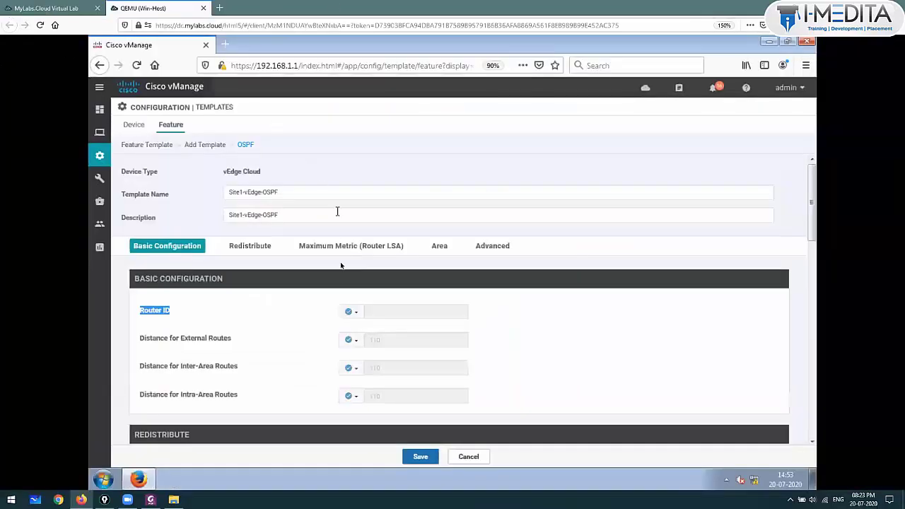
{"action": "left_click", "coordinate": [579, 321]}
- Mark the path from MPLS to Site1-vEdge1 on the lab topology diagram
{"action": "scroll", "coordinate": [555, 301], "scroll_direction": "down", "scroll_amount": 3}
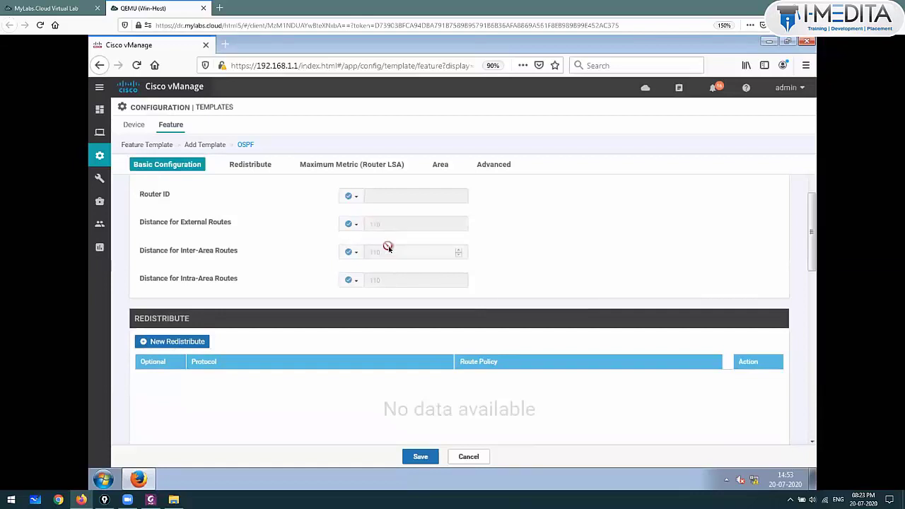
{"action": "scroll", "coordinate": [594, 247], "scroll_direction": "down", "scroll_amount": 2}
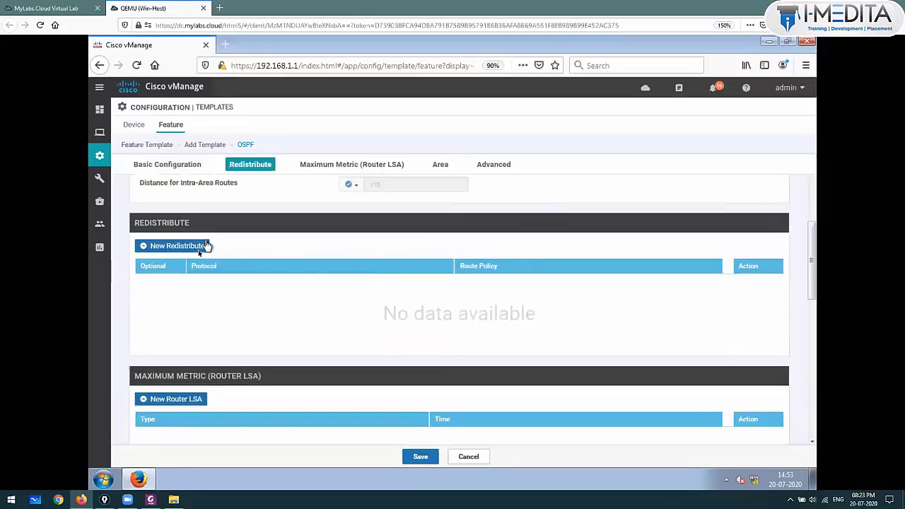
{"action": "key", "text": "ctrl+Tab"}
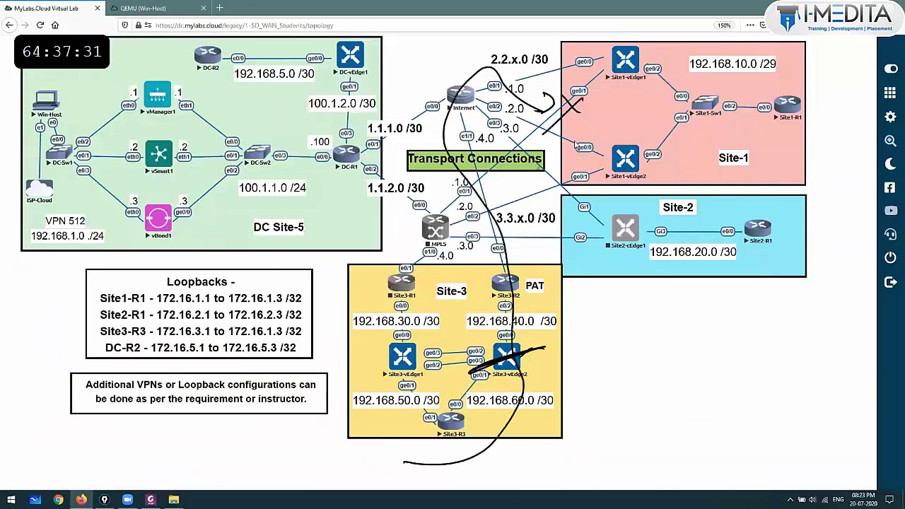
{"action": "mouse_move", "coordinate": [484, 243]}
{"action": "left_mouse_down"}
{"action": "mouse_move", "coordinate": [438, 65]}
{"action": "mouse_move", "coordinate": [538, 49]}
{"action": "mouse_move", "coordinate": [587, 62]}
{"action": "left_mouse_up"}
{"action": "left_click_drag", "start_coordinate": [621, 11], "coordinate": [623, 142]}
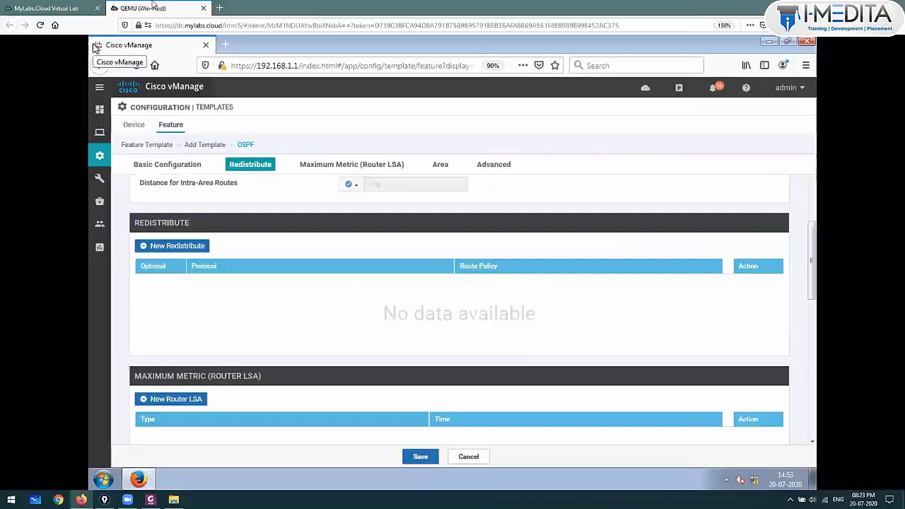
{"action": "left_click", "coordinate": [141, 7]}
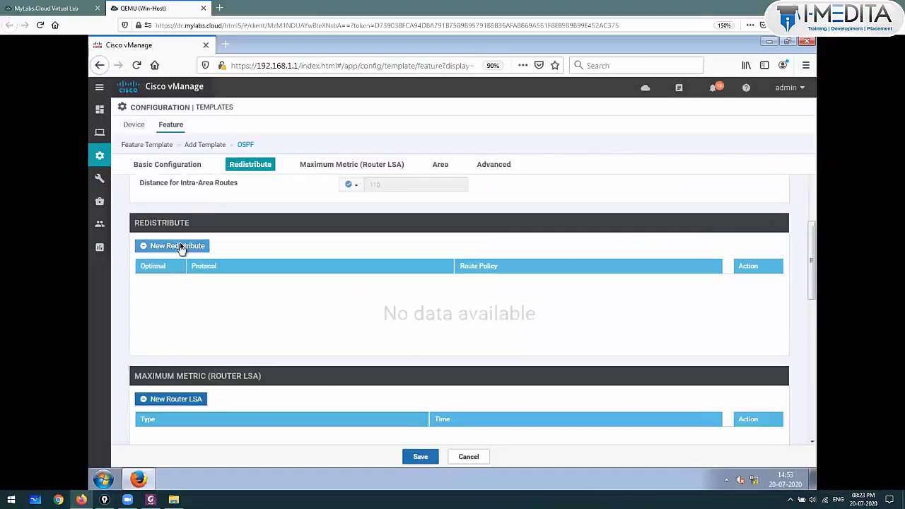
- Add an omp redistribution entry with the route policy left at Default
{"action": "left_click", "coordinate": [180, 247]}
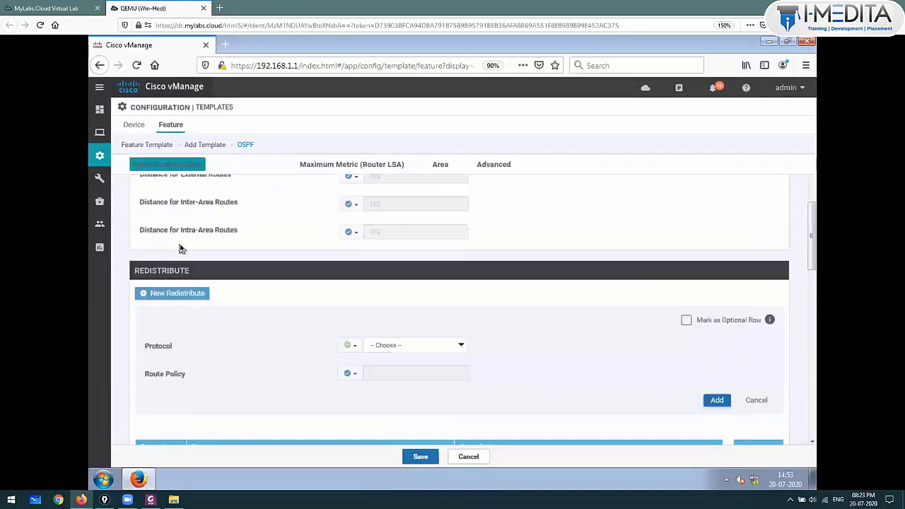
{"action": "left_click", "coordinate": [405, 297]}
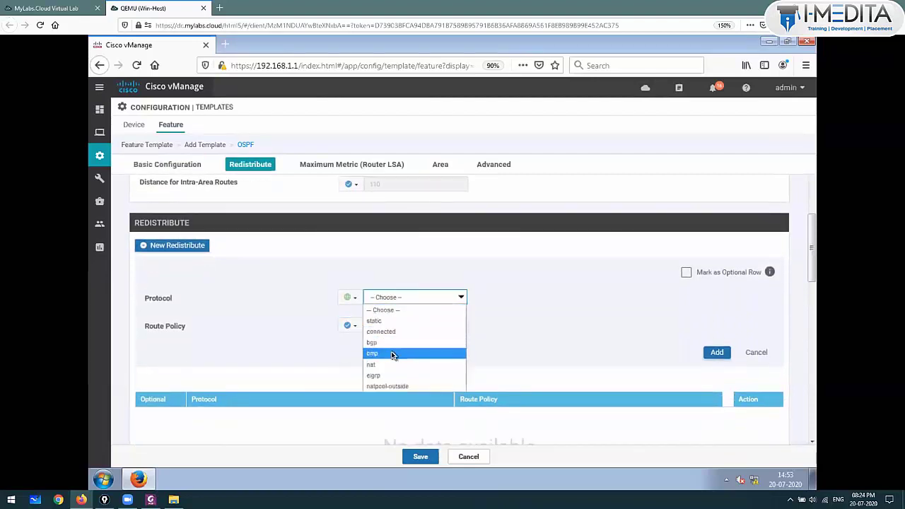
{"action": "left_click", "coordinate": [393, 355]}
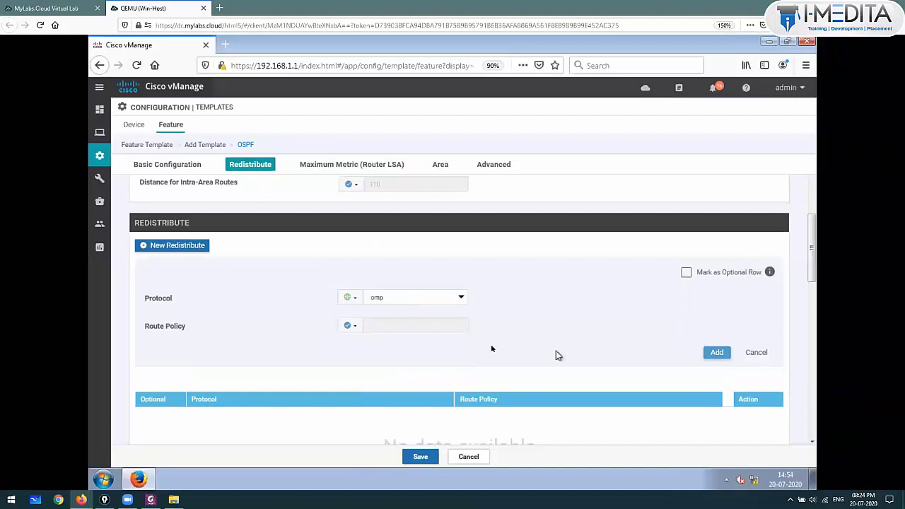
{"action": "left_click", "coordinate": [355, 326]}
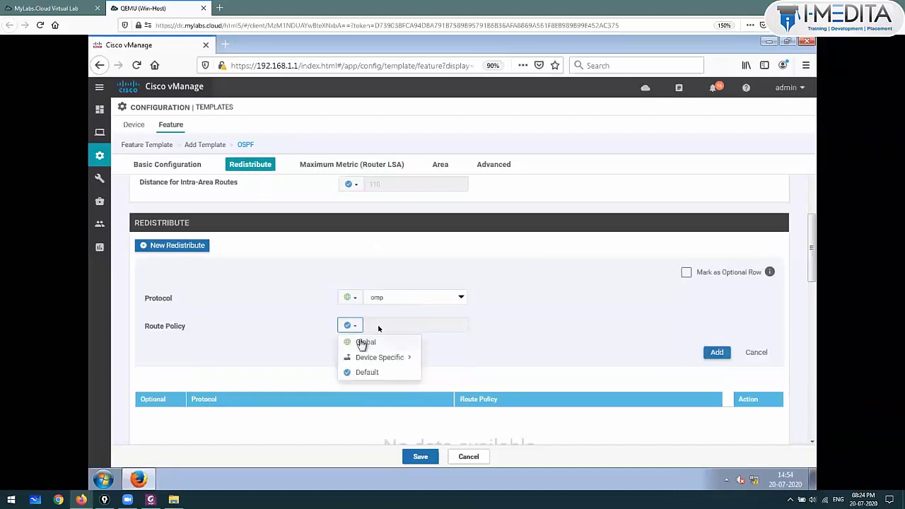
{"action": "left_click", "coordinate": [362, 342]}
{"action": "left_click", "coordinate": [347, 326]}
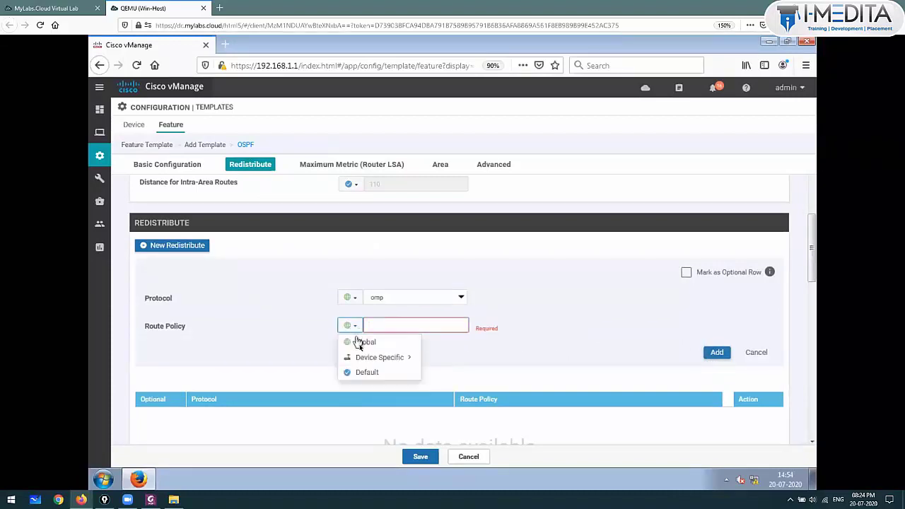
{"action": "left_click", "coordinate": [369, 373]}
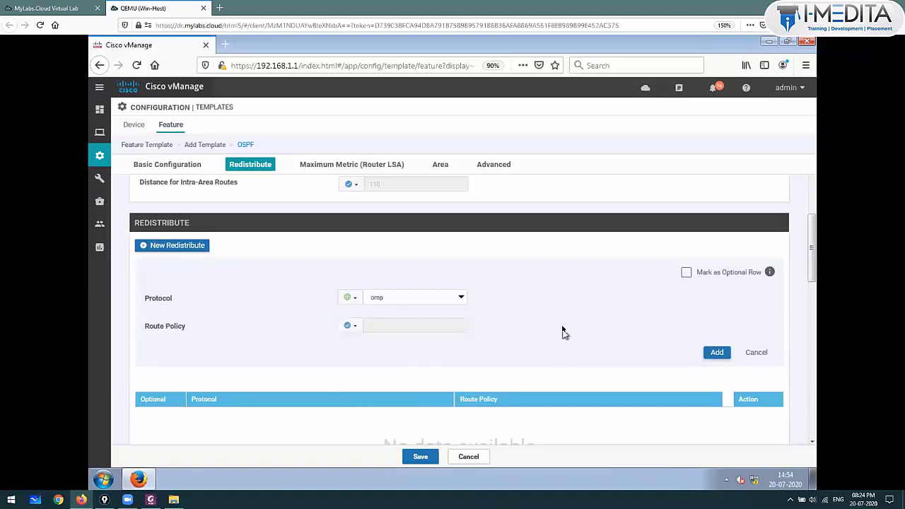
{"action": "scroll", "coordinate": [564, 330], "scroll_direction": "down", "scroll_amount": 3}
{"action": "scroll", "coordinate": [650, 303], "scroll_direction": "up", "scroll_amount": 2}
{"action": "left_click", "coordinate": [716, 306]}
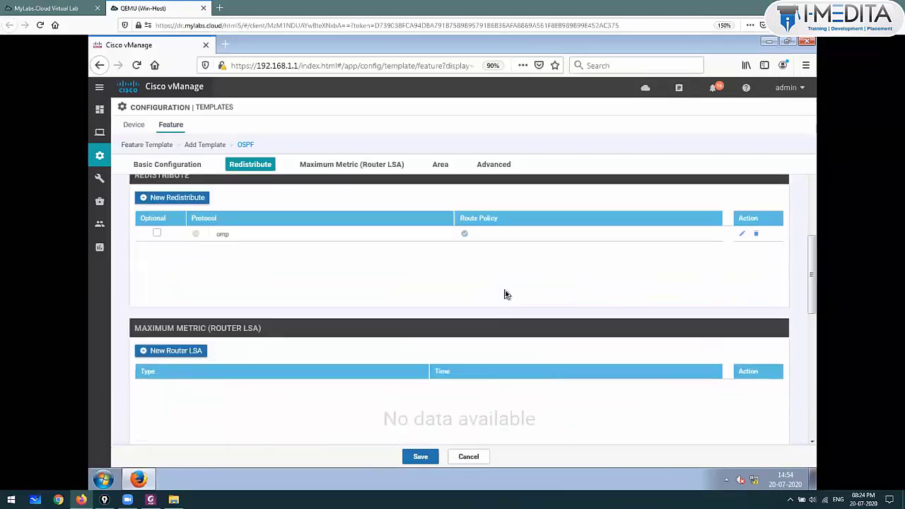
- Start a new OSPF area entry and enter area number 0
{"action": "scroll", "coordinate": [505, 295], "scroll_direction": "down", "scroll_amount": 2}
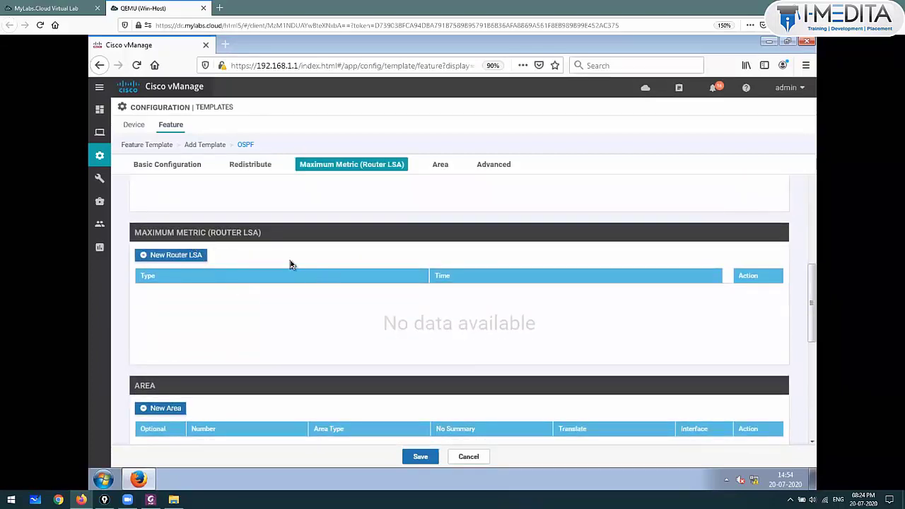
{"action": "left_click", "coordinate": [46, 8]}
{"action": "left_click", "coordinate": [145, 7]}
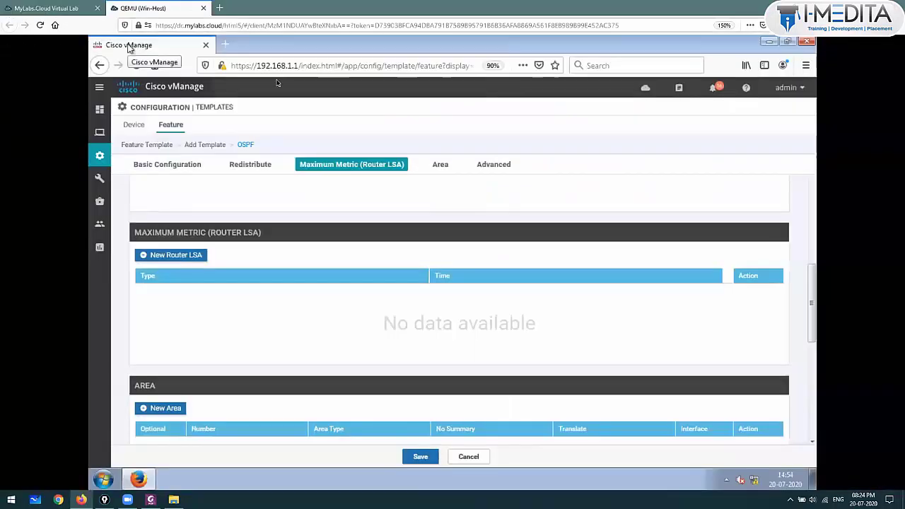
{"action": "scroll", "coordinate": [324, 238], "scroll_direction": "down", "scroll_amount": 3}
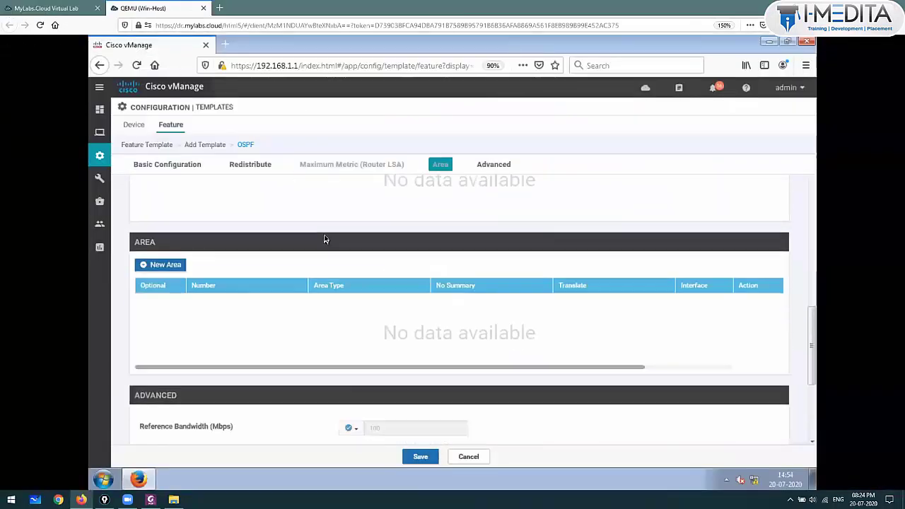
{"action": "left_click", "coordinate": [183, 269]}
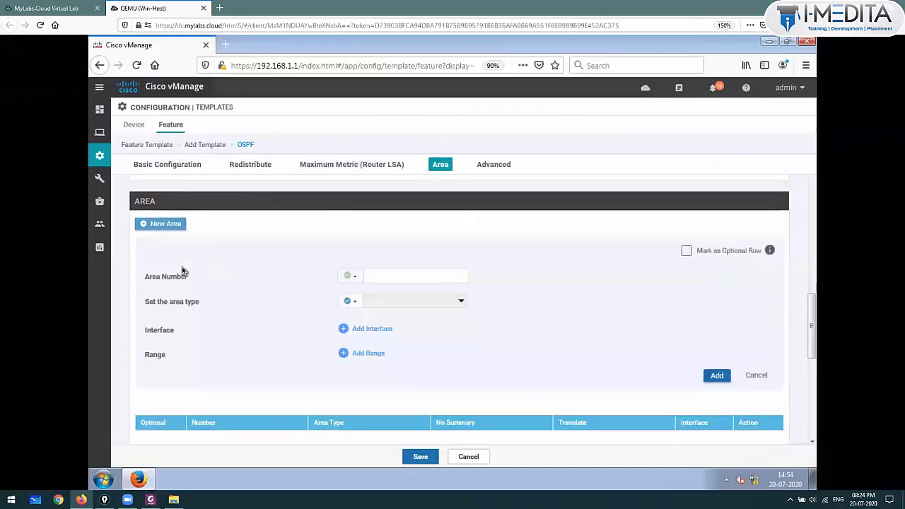
{"action": "left_click", "coordinate": [381, 282]}
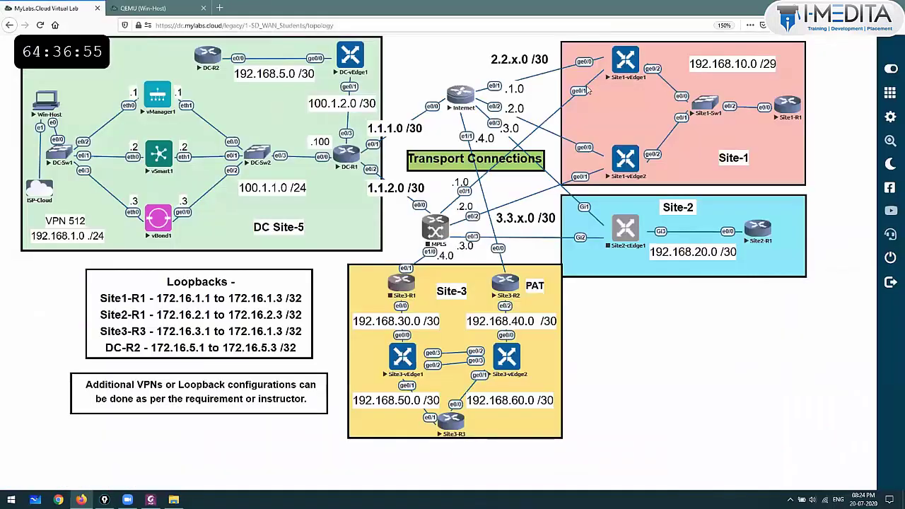
- Mark the paths to the Site1-vEdge1 and Site1-vEdge2 ge0/2 links on the topology diagram
{"action": "left_click", "coordinate": [77, 7]}
{"action": "mouse_move", "coordinate": [179, 96]}
{"action": "left_mouse_down"}
{"action": "mouse_move", "coordinate": [496, 84]}
{"action": "mouse_move", "coordinate": [584, 62]}
{"action": "left_mouse_up"}
{"action": "left_click_drag", "start_coordinate": [290, 113], "coordinate": [601, 152]}
{"action": "mouse_move", "coordinate": [638, 65]}
{"action": "left_mouse_down"}
{"action": "mouse_move", "coordinate": [662, 84]}
{"action": "mouse_move", "coordinate": [658, 48]}
{"action": "left_mouse_up"}
{"action": "mouse_move", "coordinate": [654, 132]}
{"action": "left_mouse_down"}
{"action": "mouse_move", "coordinate": [646, 153]}
{"action": "mouse_move", "coordinate": [648, 180]}
{"action": "left_mouse_up"}
{"action": "left_click", "coordinate": [148, 8]}
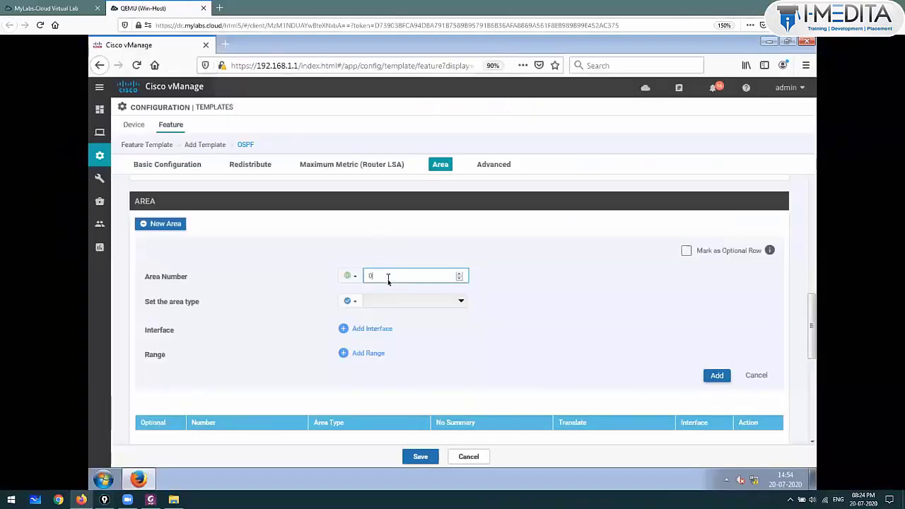
- Keep the area number 0 scope as Global
{"action": "left_click", "coordinate": [351, 277]}
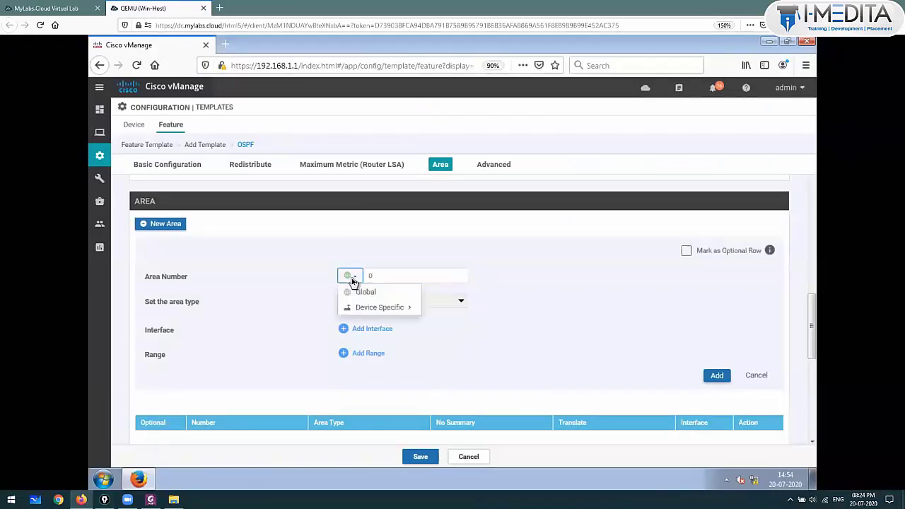
{"action": "mouse_move", "coordinate": [362, 312]}
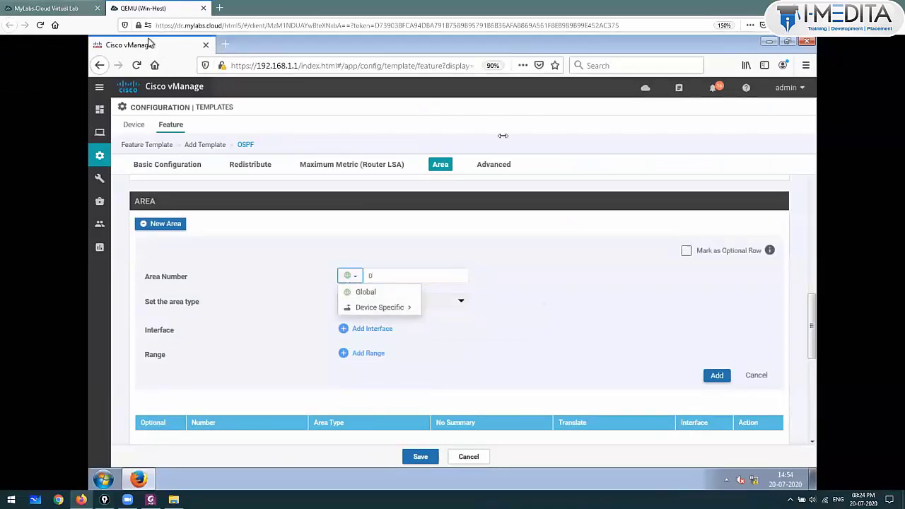
{"action": "left_click", "coordinate": [69, 7]}
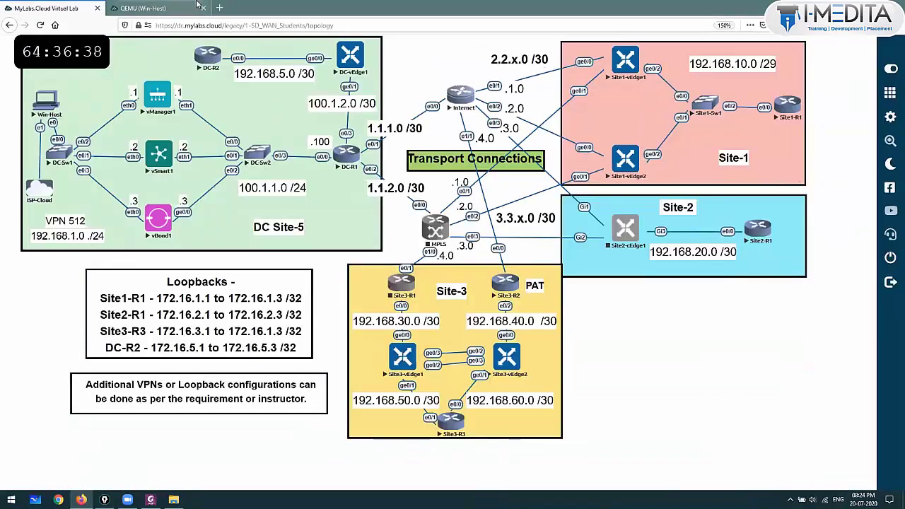
{"action": "left_click", "coordinate": [152, 7]}
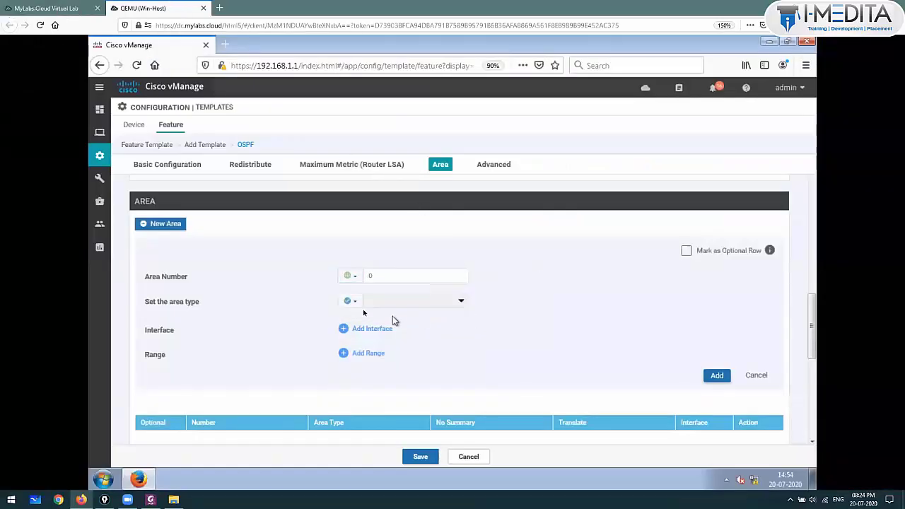
- Leave the OSPF area type scope at Default
{"action": "left_click", "coordinate": [351, 303]}
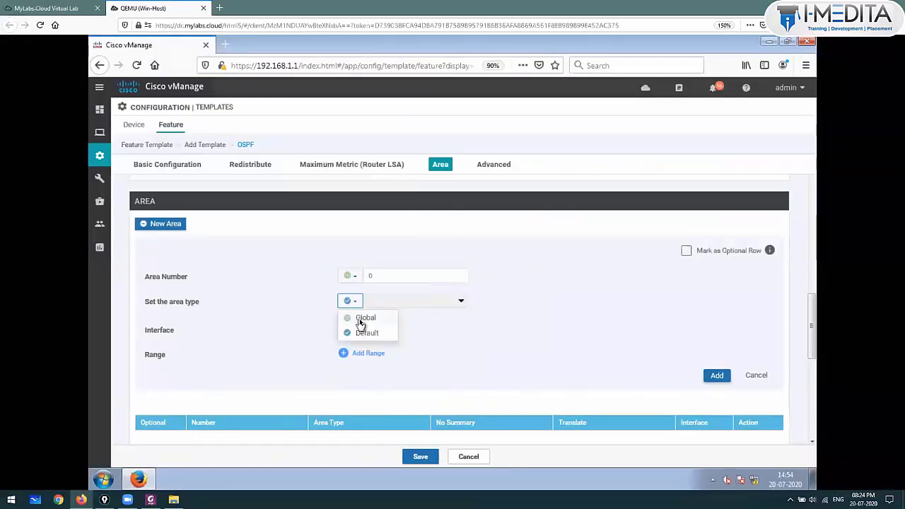
{"action": "left_click", "coordinate": [360, 321]}
{"action": "key", "text": "ctrl+Tab"}
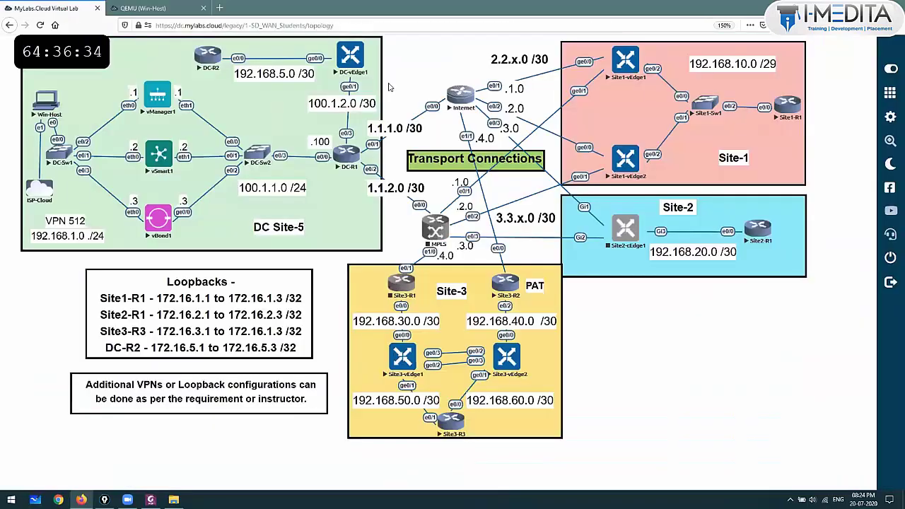
{"action": "key", "text": "ctrl+Tab"}
{"action": "left_click", "coordinate": [402, 306]}
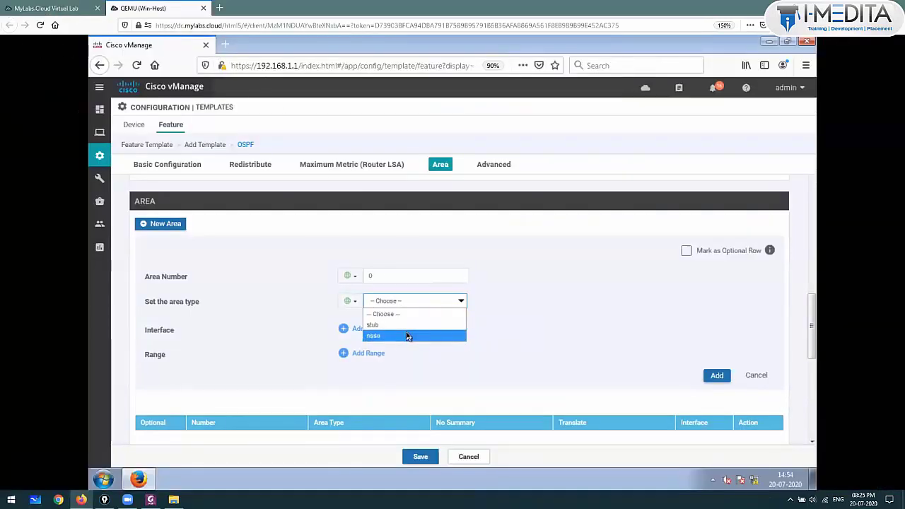
{"action": "left_click", "coordinate": [352, 301]}
{"action": "left_click", "coordinate": [368, 317]}
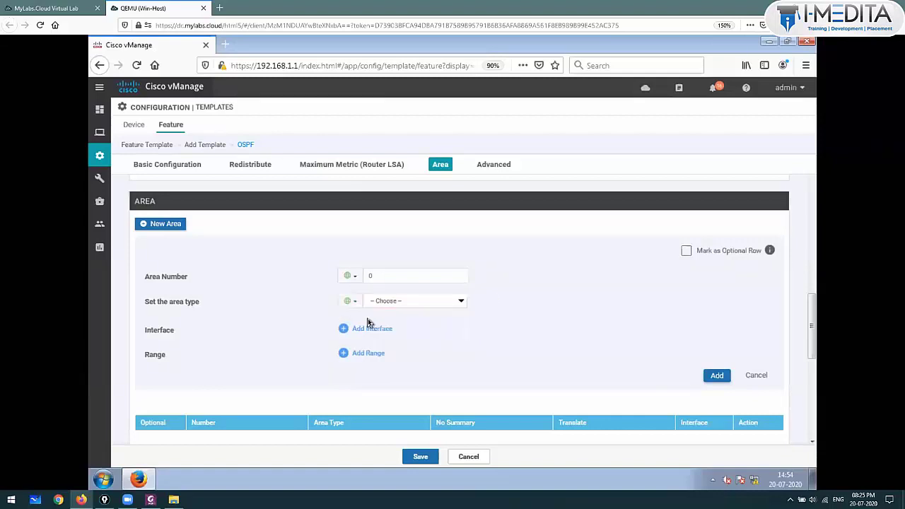
{"action": "left_click", "coordinate": [358, 307]}
{"action": "left_click", "coordinate": [363, 320]}
{"action": "left_click", "coordinate": [356, 306]}
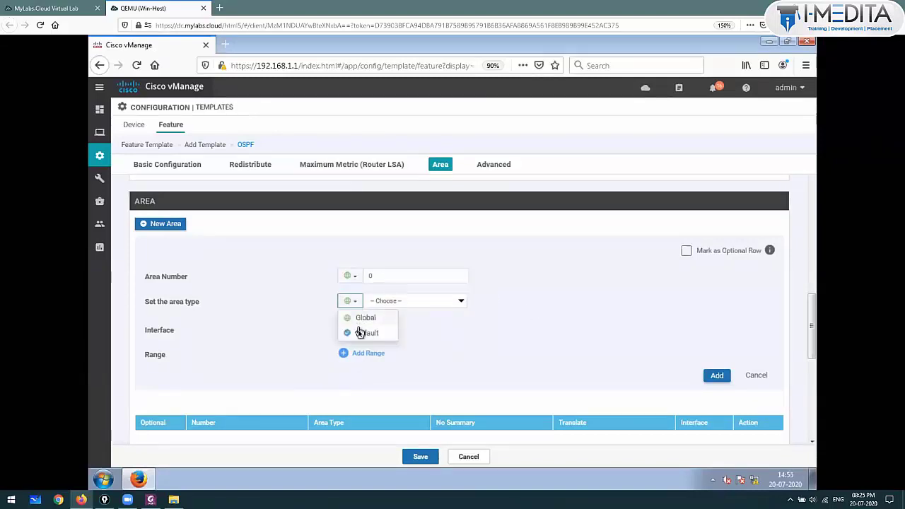
{"action": "left_click", "coordinate": [362, 332]}
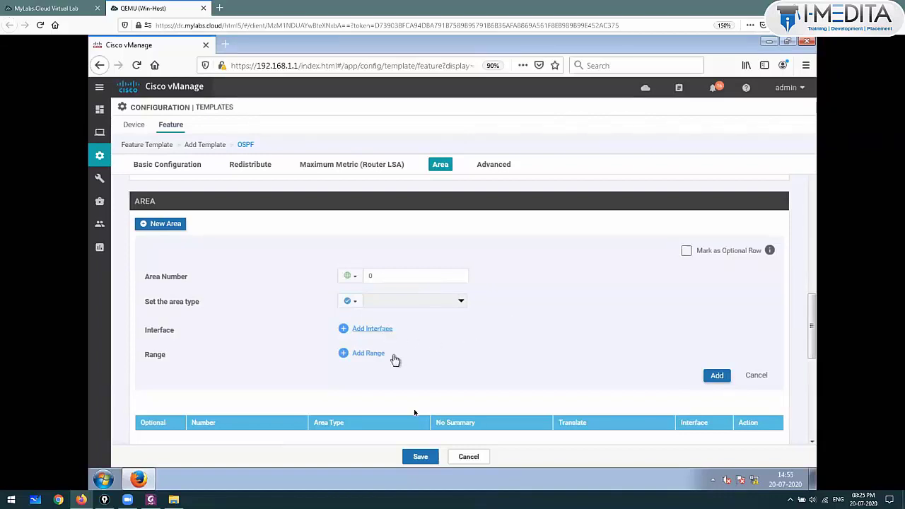
{"action": "left_click", "coordinate": [50, 8]}
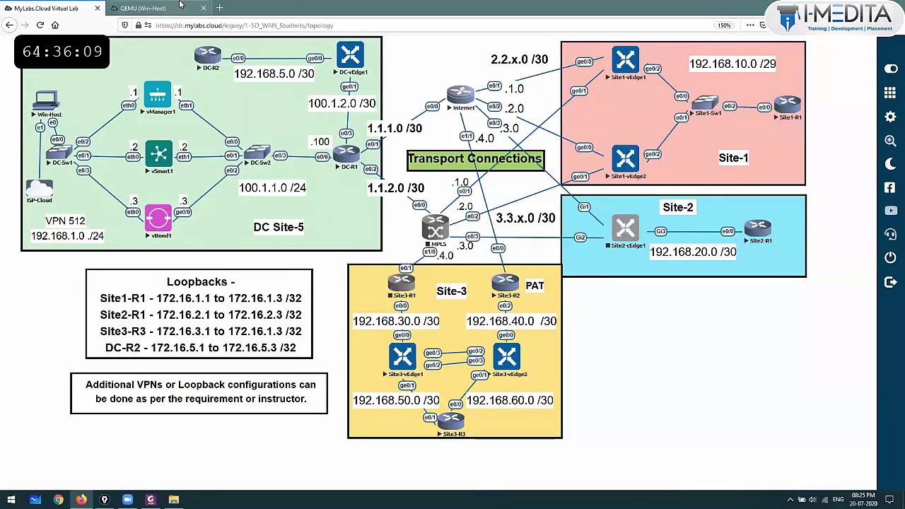
{"action": "left_click", "coordinate": [141, 7]}
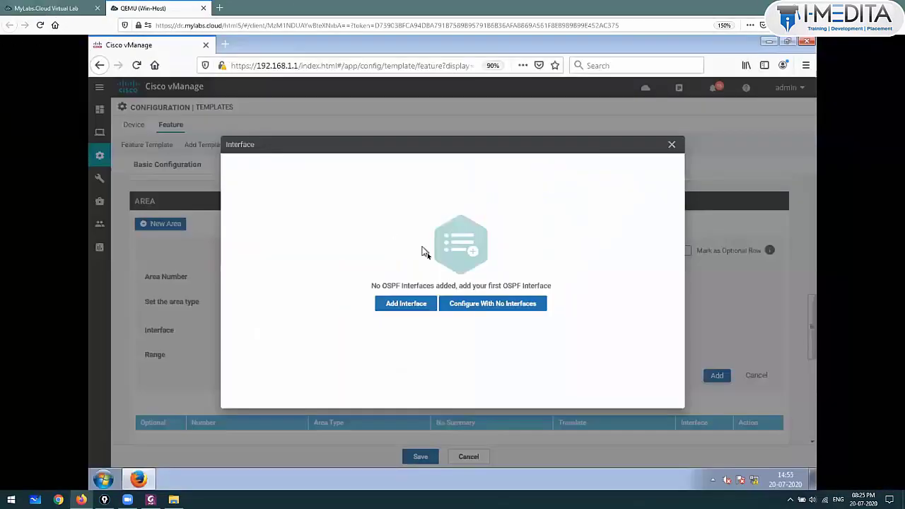
- Add interface ge0/2 with a global interface cost of 50, checking its links on the diagram
{"action": "left_click", "coordinate": [407, 304]}
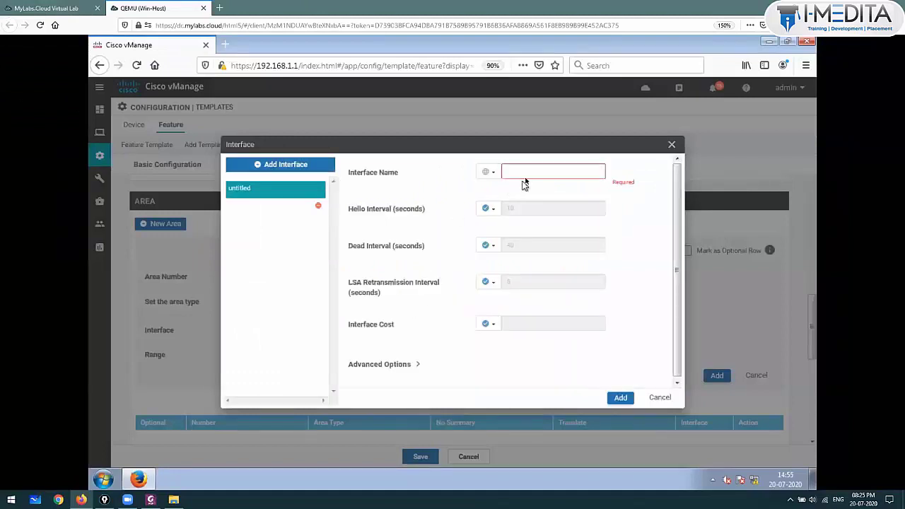
{"action": "type", "text": "ge0/2"}
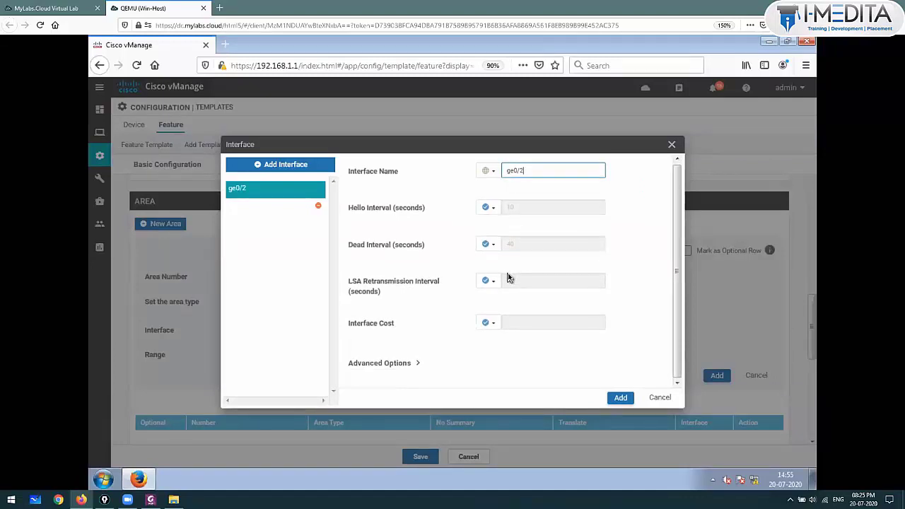
{"action": "left_click", "coordinate": [488, 322]}
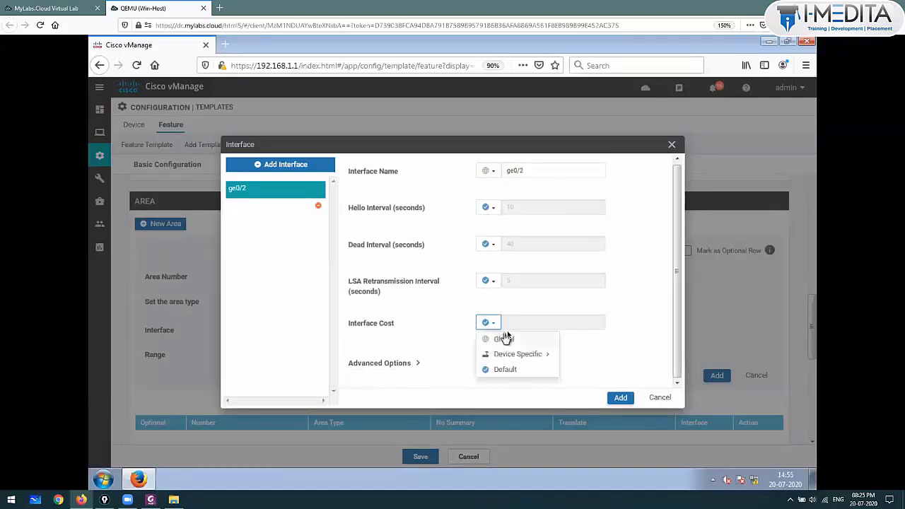
{"action": "left_click", "coordinate": [504, 338]}
{"action": "type", "text": "9"}
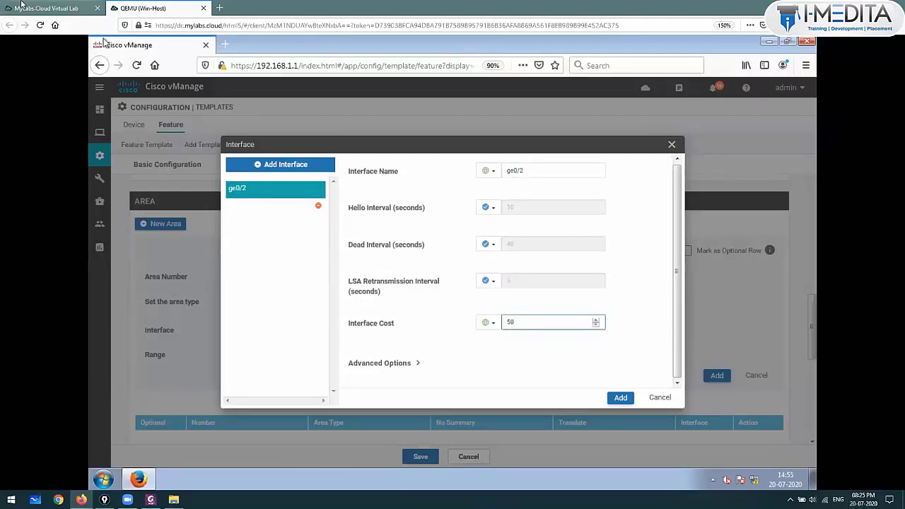
{"action": "left_click", "coordinate": [24, 8]}
{"action": "mouse_move", "coordinate": [671, 66]}
{"action": "left_mouse_down"}
{"action": "mouse_move", "coordinate": [661, 55]}
{"action": "mouse_move", "coordinate": [637, 77]}
{"action": "mouse_move", "coordinate": [671, 78]}
{"action": "mouse_move", "coordinate": [658, 83]}
{"action": "left_mouse_up"}
{"action": "mouse_move", "coordinate": [668, 140]}
{"action": "left_mouse_down"}
{"action": "mouse_move", "coordinate": [672, 152]}
{"action": "mouse_move", "coordinate": [658, 170]}
{"action": "mouse_move", "coordinate": [676, 141]}
{"action": "left_mouse_up"}
{"action": "key", "text": "Escape"}
{"action": "left_click", "coordinate": [199, 6]}
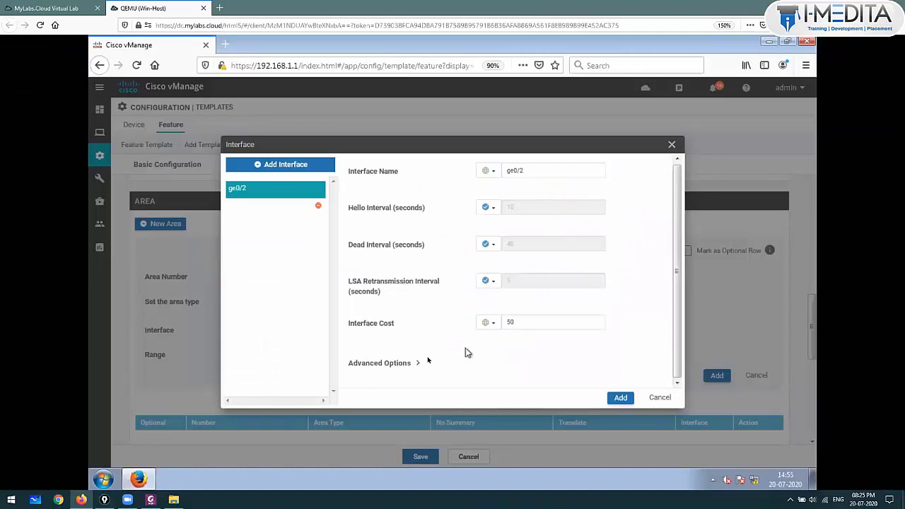
- In the interface's advanced options, leave the authentication type at Default
{"action": "left_click", "coordinate": [396, 363]}
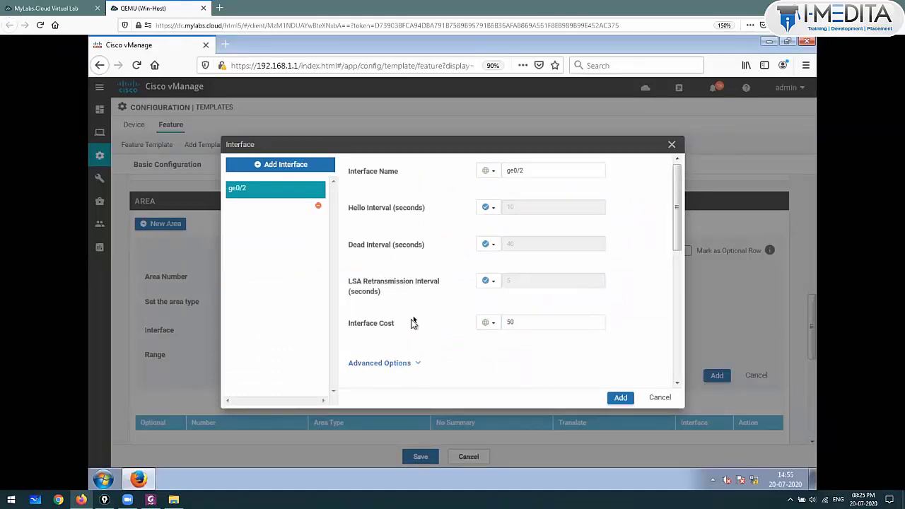
{"action": "scroll", "coordinate": [415, 319], "scroll_direction": "down", "scroll_amount": 5}
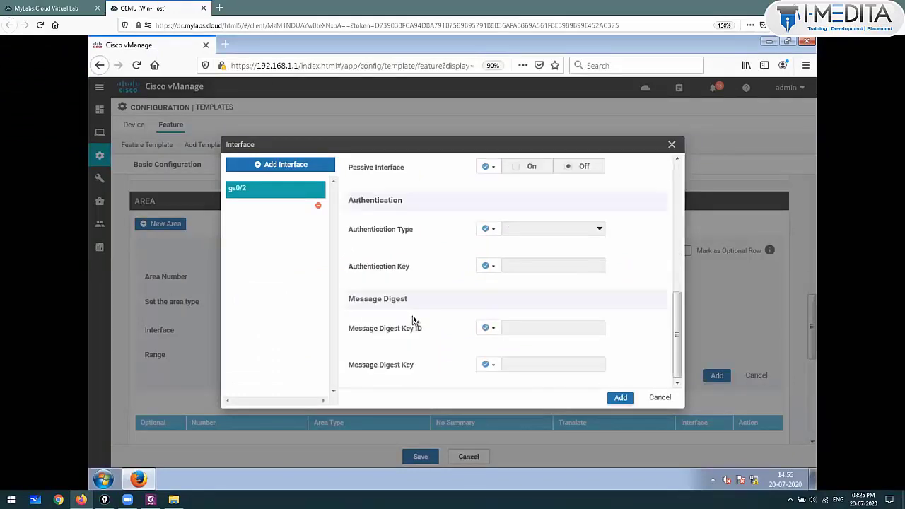
{"action": "left_click", "coordinate": [490, 230]}
{"action": "left_click", "coordinate": [521, 241]}
{"action": "left_click", "coordinate": [529, 229]}
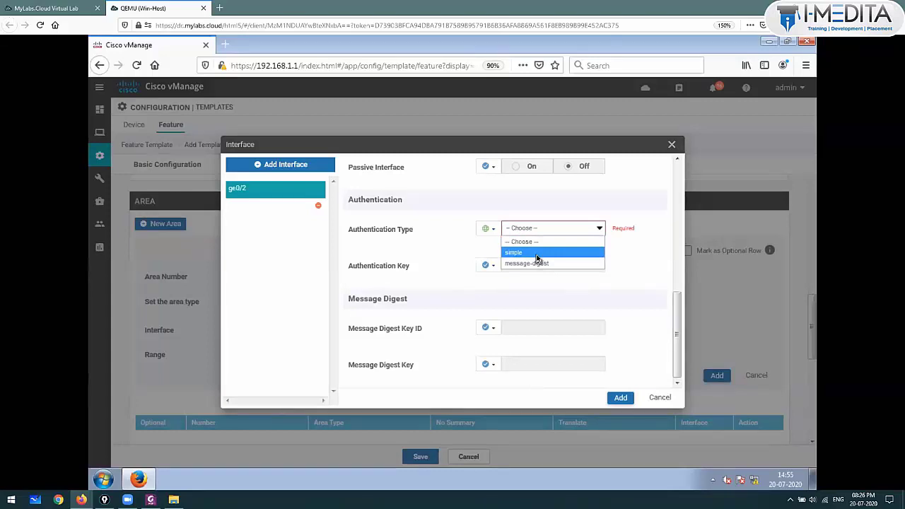
{"action": "left_click", "coordinate": [466, 256]}
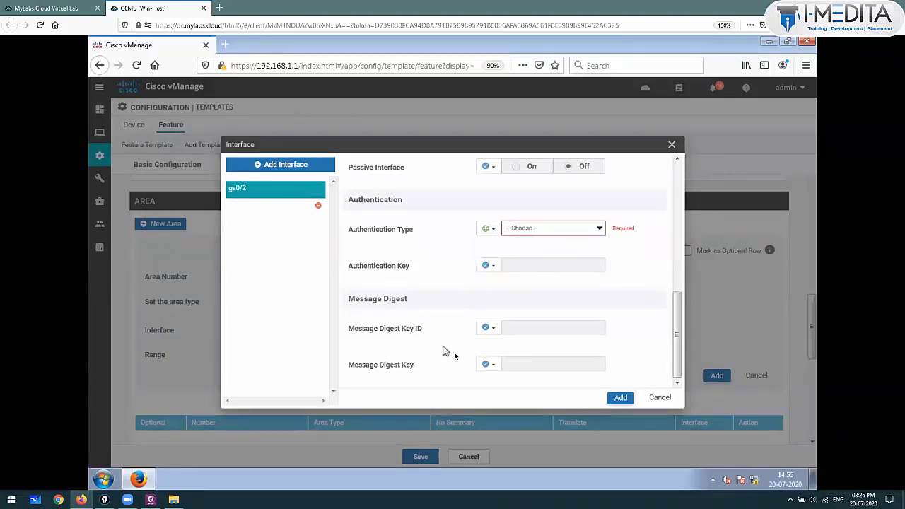
{"action": "left_click", "coordinate": [485, 229]}
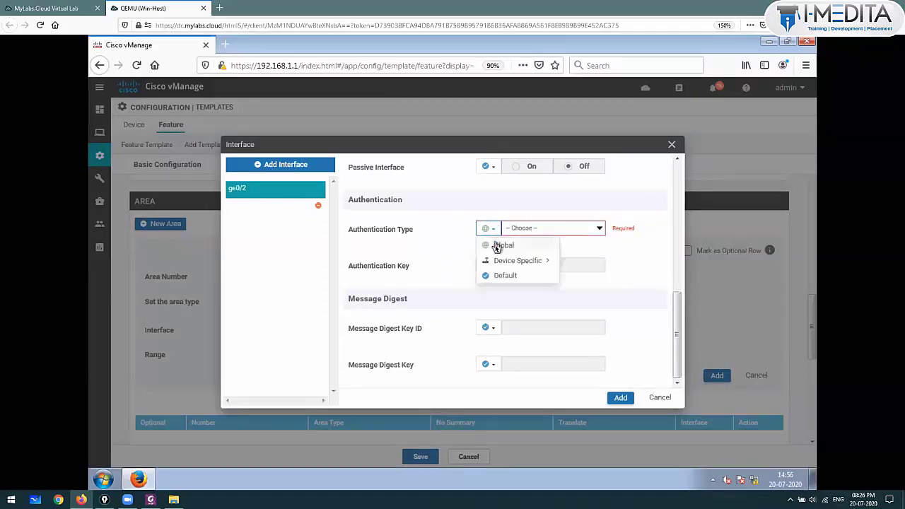
{"action": "left_click", "coordinate": [504, 272]}
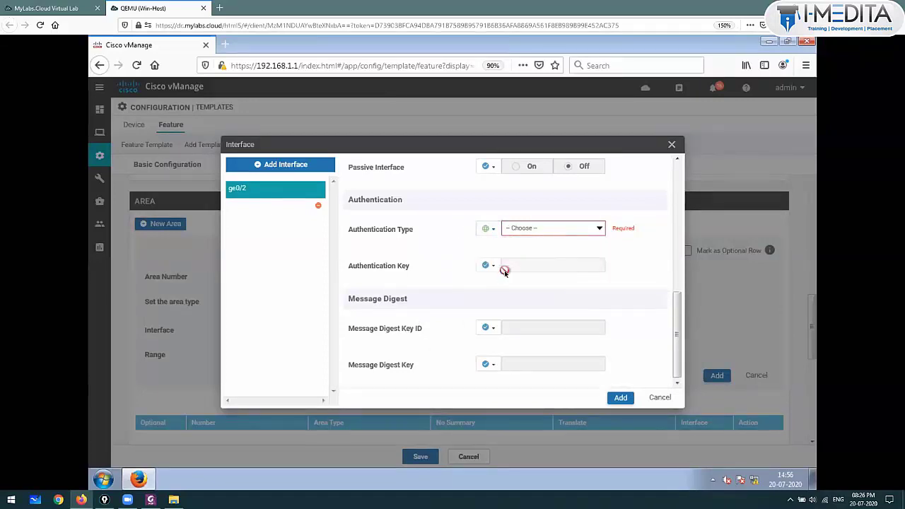
{"action": "left_click", "coordinate": [487, 229]}
{"action": "left_click", "coordinate": [494, 271]}
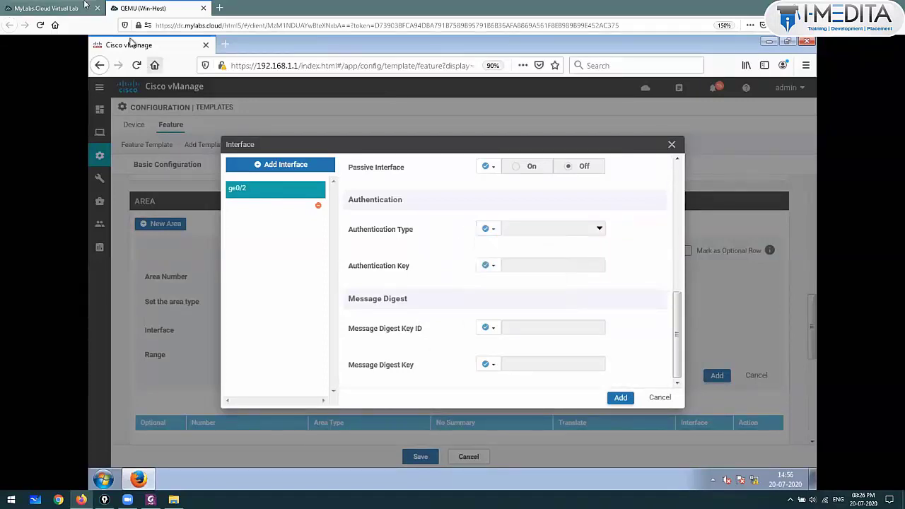
{"action": "left_click", "coordinate": [85, 6]}
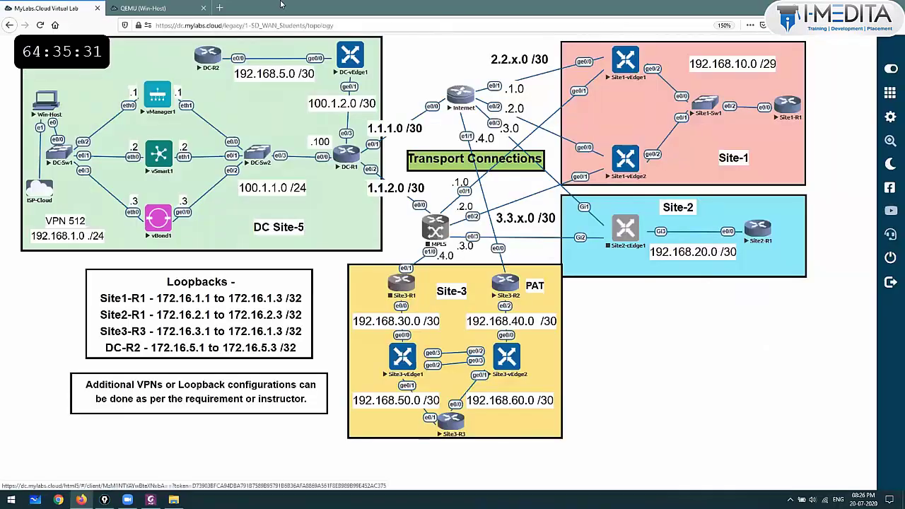
{"action": "left_click", "coordinate": [145, 8]}
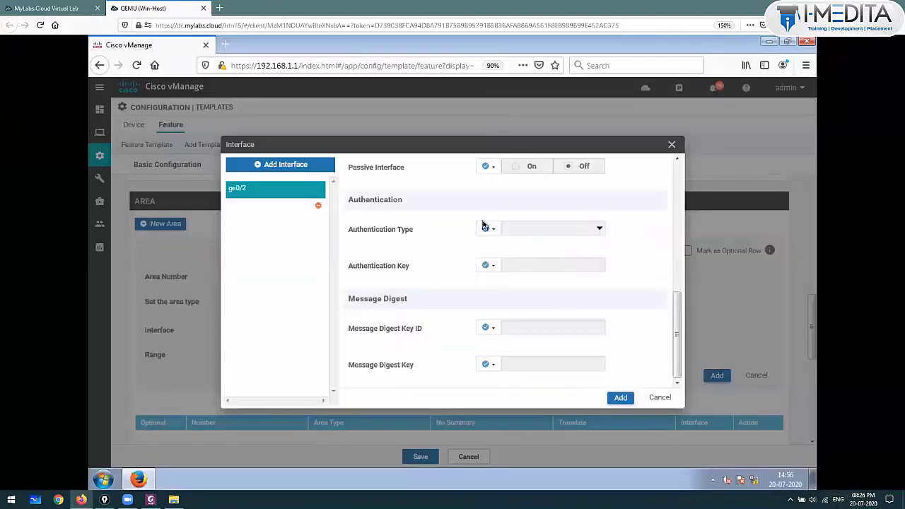
- Leave Passive Interface unchanged, collapse Advanced Options, and add ge0/2 to the area
{"action": "scroll", "coordinate": [463, 249], "scroll_direction": "up", "scroll_amount": 3}
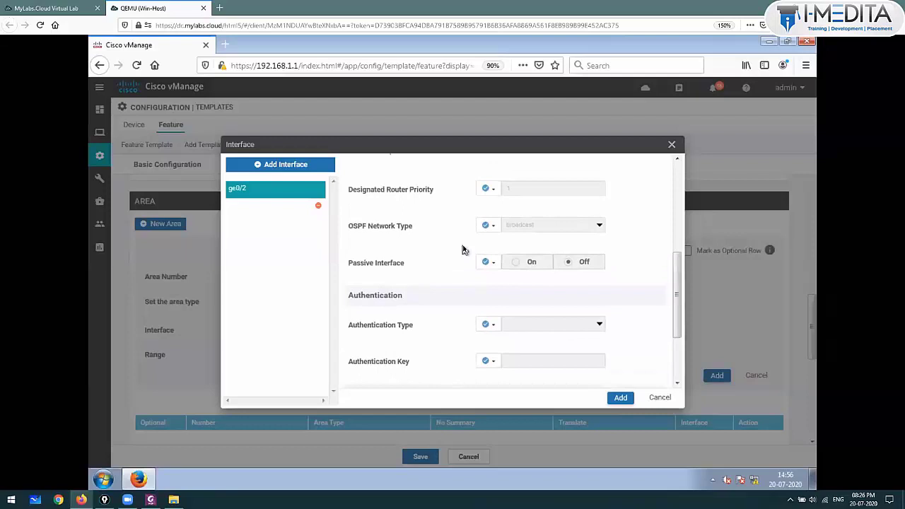
{"action": "scroll", "coordinate": [463, 249], "scroll_direction": "up", "scroll_amount": 2}
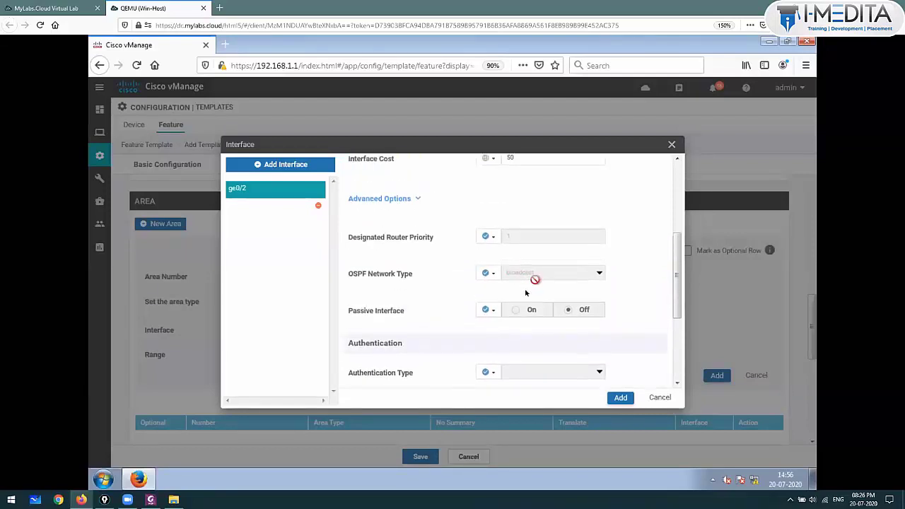
{"action": "left_click", "coordinate": [488, 310]}
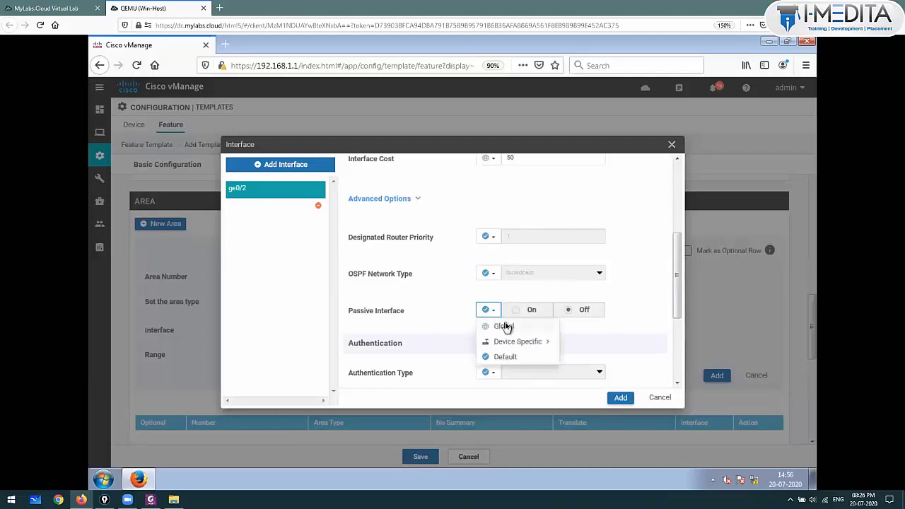
{"action": "left_click", "coordinate": [463, 259]}
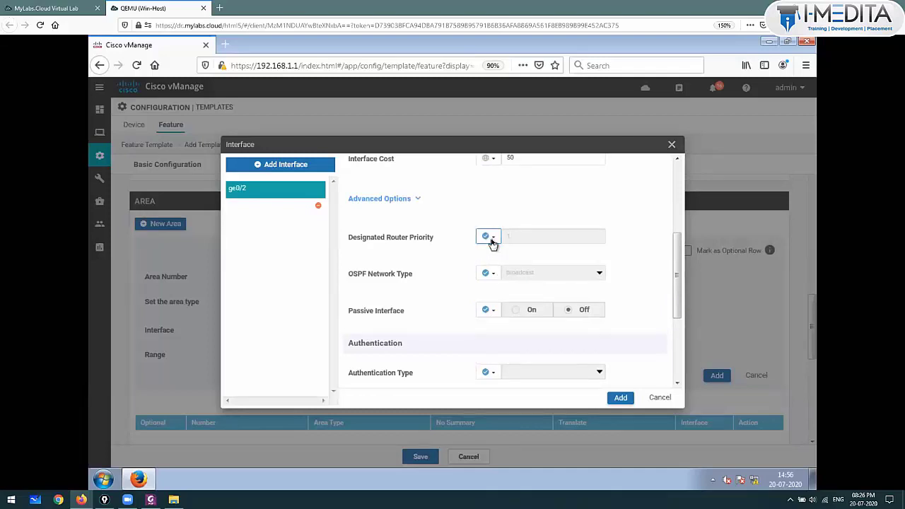
{"action": "left_click", "coordinate": [491, 204]}
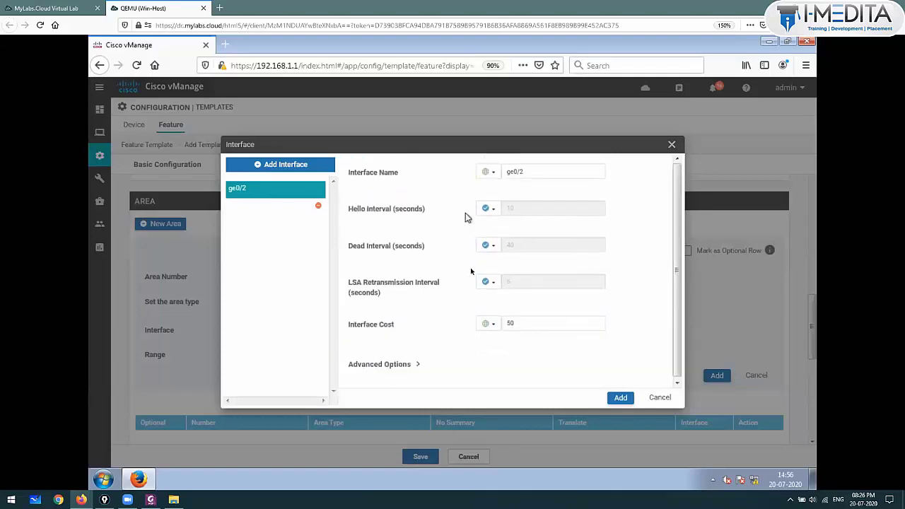
{"action": "left_click", "coordinate": [620, 399]}
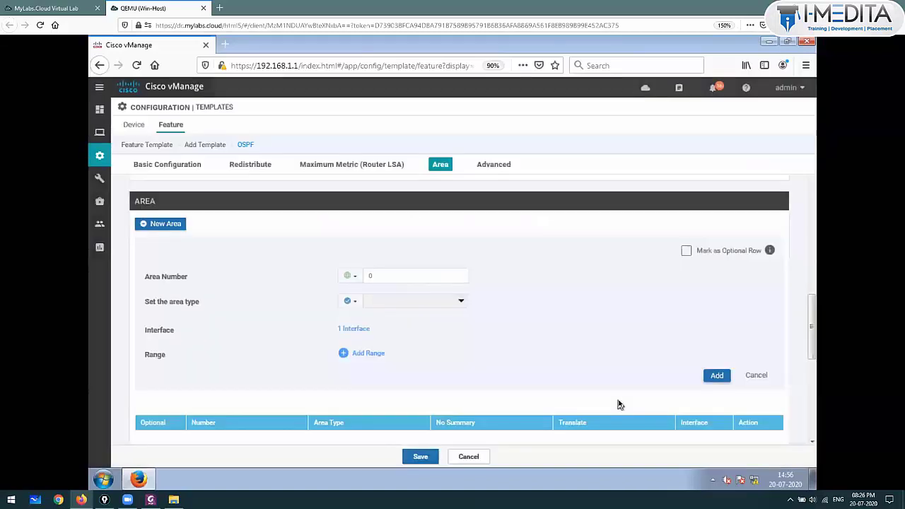
- Add area 0 to the OSPF area table
{"action": "left_click", "coordinate": [704, 375]}
{"action": "scroll", "coordinate": [578, 318], "scroll_direction": "up", "scroll_amount": 5}
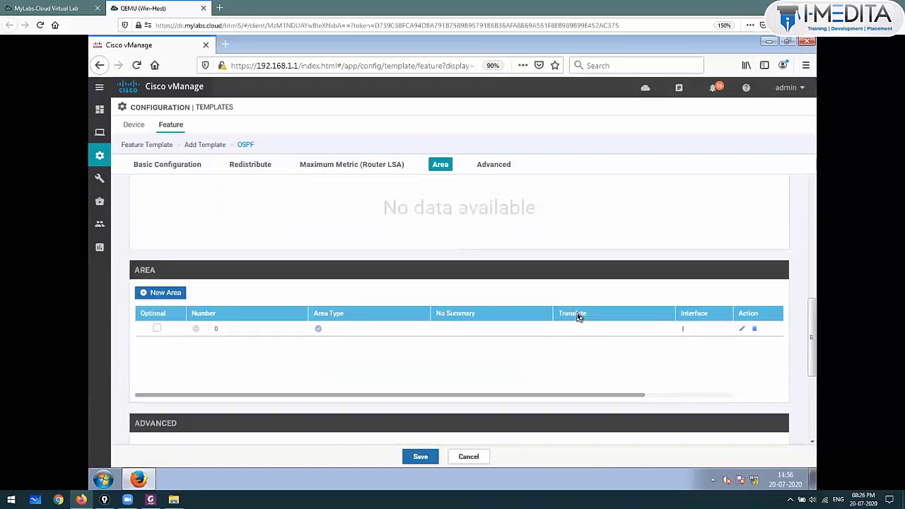
{"action": "scroll", "coordinate": [281, 215], "scroll_direction": "down", "scroll_amount": 5}
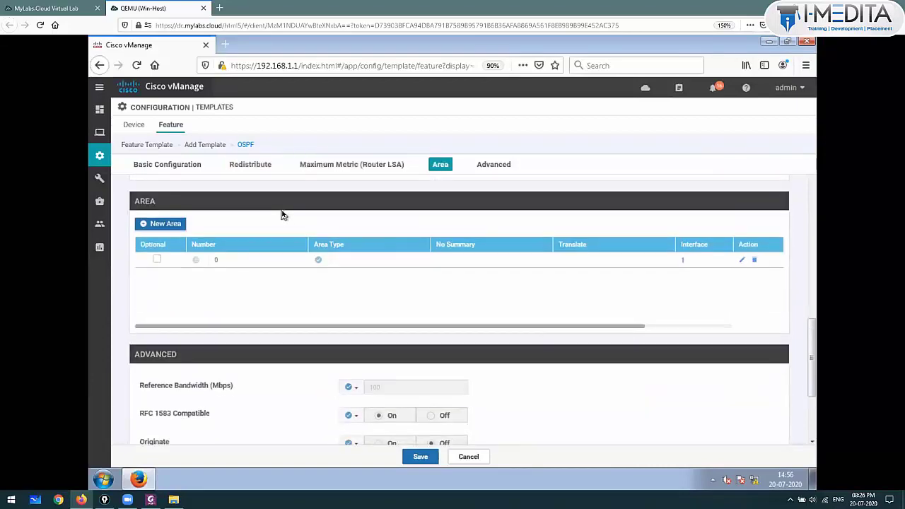
{"action": "left_click", "coordinate": [61, 7]}
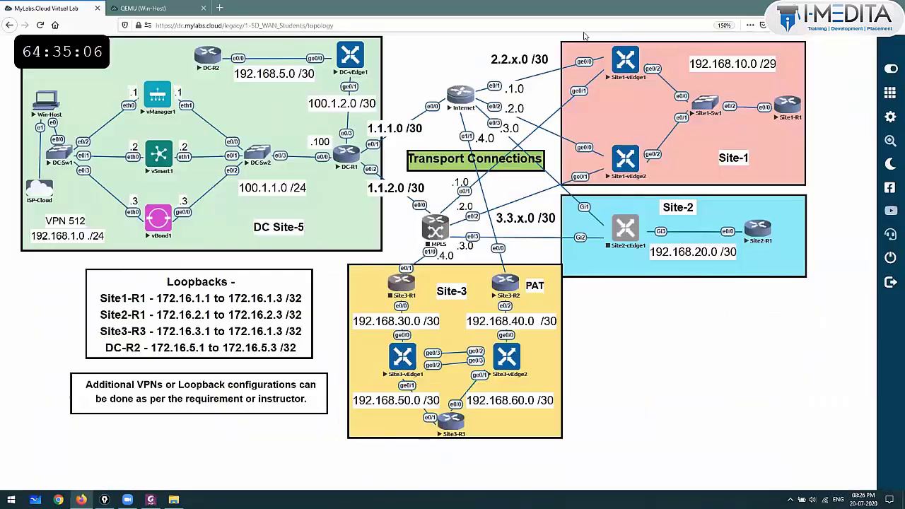
{"action": "left_click", "coordinate": [145, 8]}
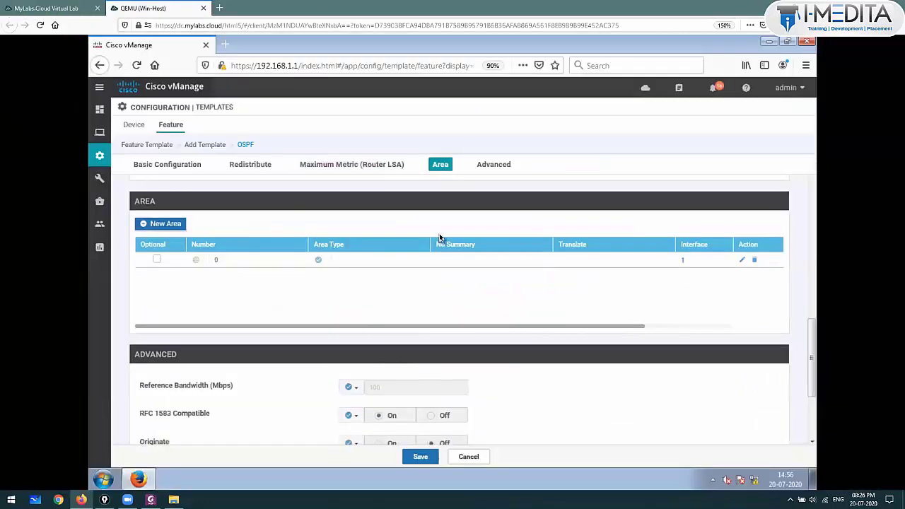
{"action": "scroll", "coordinate": [441, 238], "scroll_direction": "down", "scroll_amount": 2}
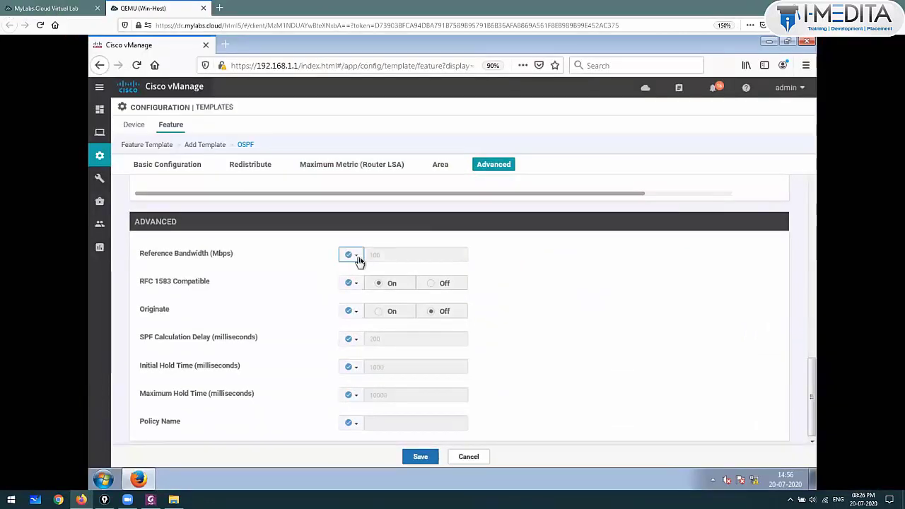
- Set Originate and Always to Global and turn both on
{"action": "left_click", "coordinate": [352, 314]}
{"action": "left_click", "coordinate": [363, 328]}
{"action": "left_click", "coordinate": [379, 312]}
{"action": "left_click", "coordinate": [92, 6]}
{"action": "mouse_move", "coordinate": [628, 23]}
{"action": "left_mouse_down"}
{"action": "mouse_move", "coordinate": [641, 202]}
{"action": "mouse_move", "coordinate": [657, 43]}
{"action": "mouse_move", "coordinate": [717, 46]}
{"action": "mouse_move", "coordinate": [764, 100]}
{"action": "mouse_move", "coordinate": [778, 69]}
{"action": "left_mouse_up"}
{"action": "mouse_move", "coordinate": [654, 174]}
{"action": "left_mouse_down"}
{"action": "mouse_move", "coordinate": [766, 136]}
{"action": "mouse_move", "coordinate": [780, 117]}
{"action": "mouse_move", "coordinate": [760, 139]}
{"action": "mouse_move", "coordinate": [781, 126]}
{"action": "left_mouse_up"}
{"action": "left_click", "coordinate": [142, 8]}
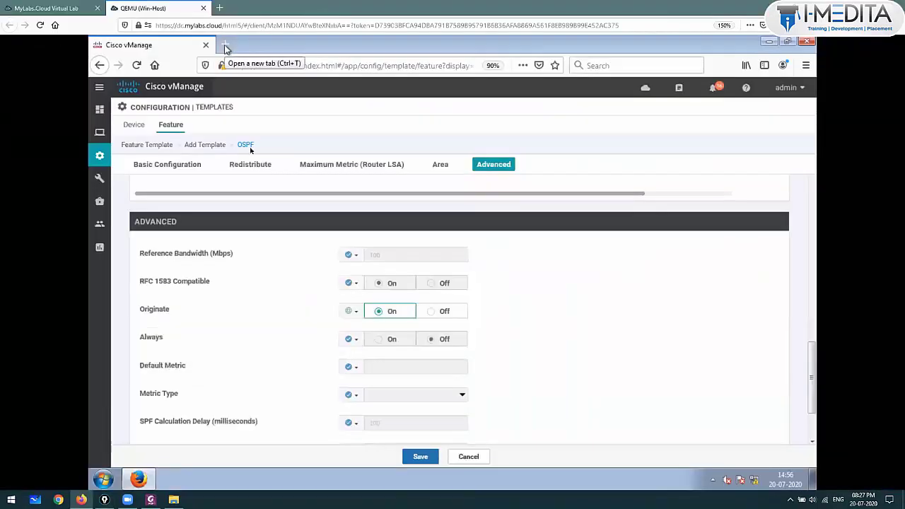
{"action": "left_click", "coordinate": [358, 341]}
{"action": "left_click", "coordinate": [366, 355]}
{"action": "left_click", "coordinate": [378, 340]}
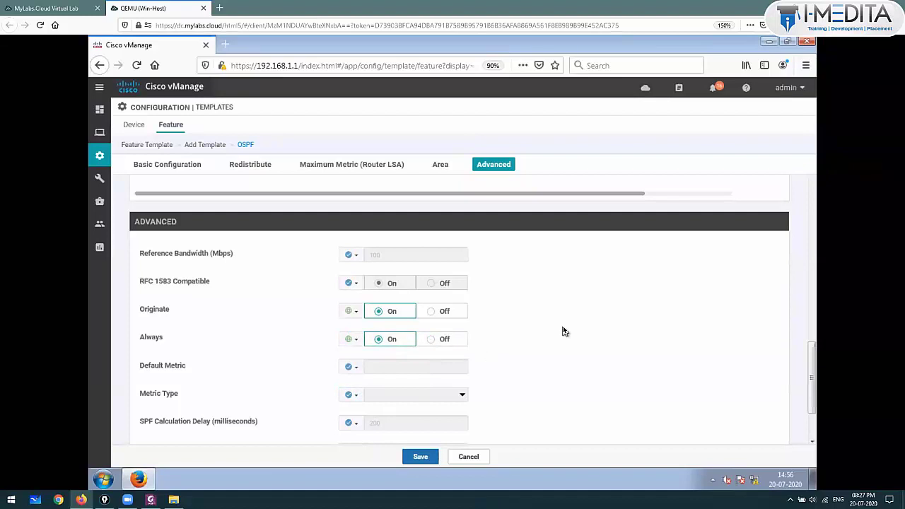
- Set Metric Type to Global type1 and save the OSPF template
{"action": "scroll", "coordinate": [564, 326], "scroll_direction": "down", "scroll_amount": 2}
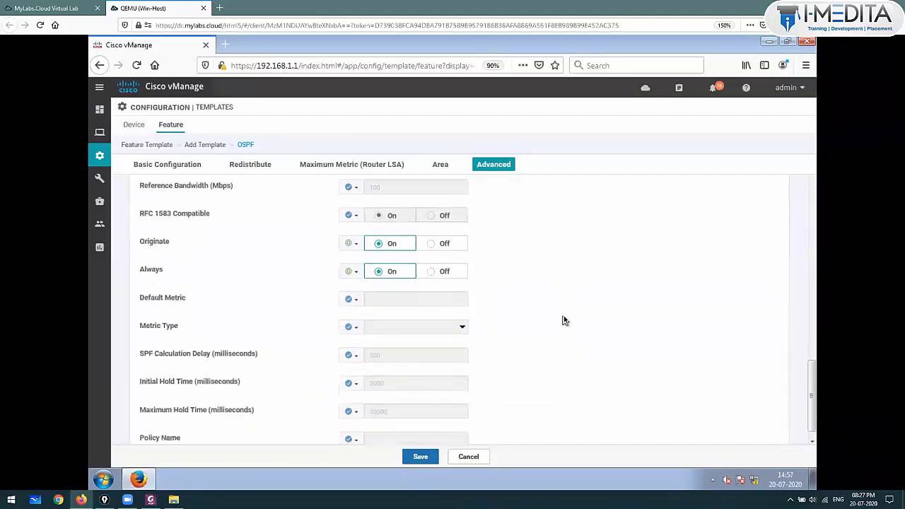
{"action": "scroll", "coordinate": [563, 321], "scroll_direction": "down", "scroll_amount": 1}
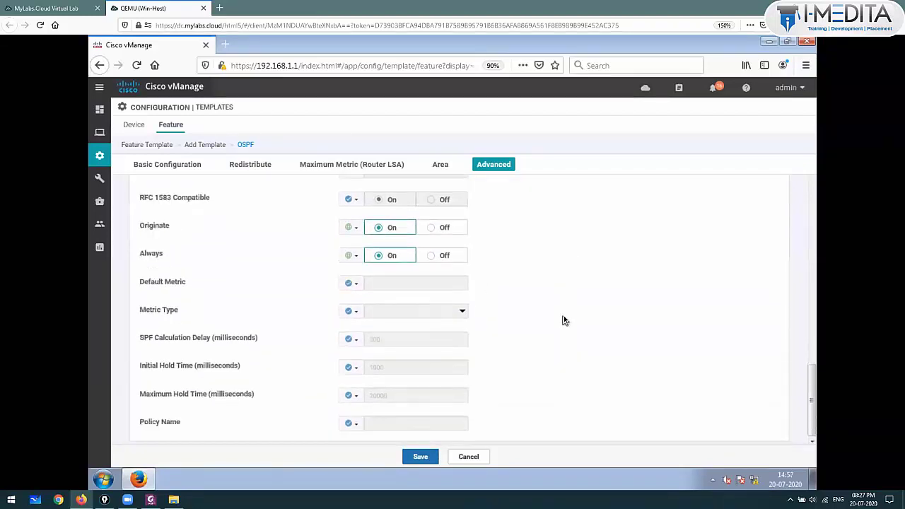
{"action": "left_click", "coordinate": [355, 314]}
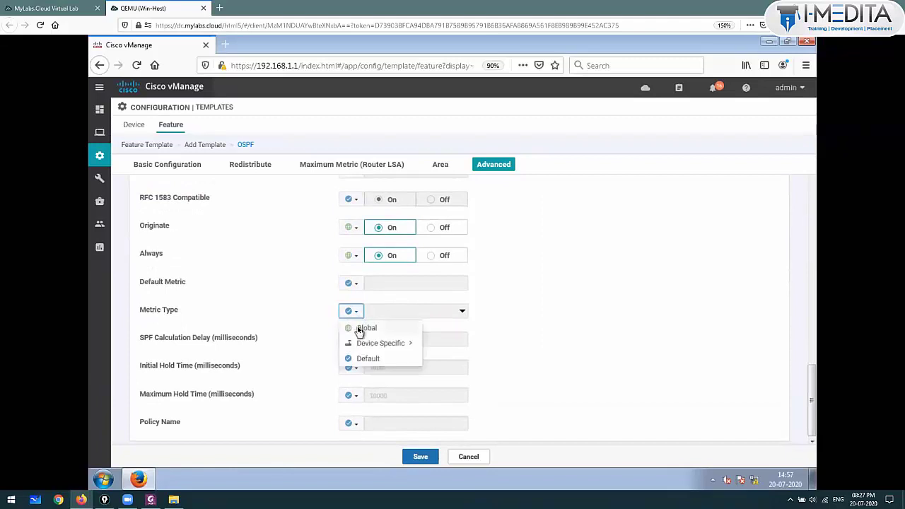
{"action": "left_click", "coordinate": [360, 328]}
{"action": "left_click", "coordinate": [376, 312]}
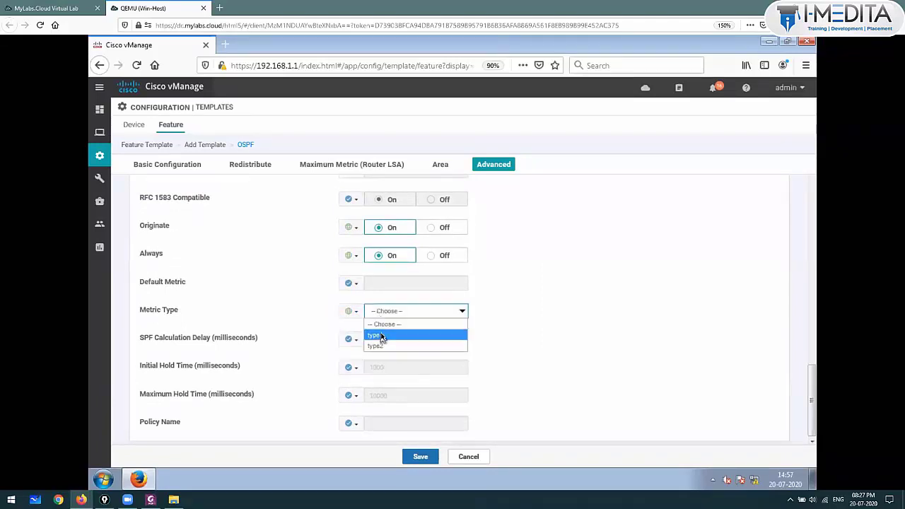
{"action": "left_click", "coordinate": [382, 337]}
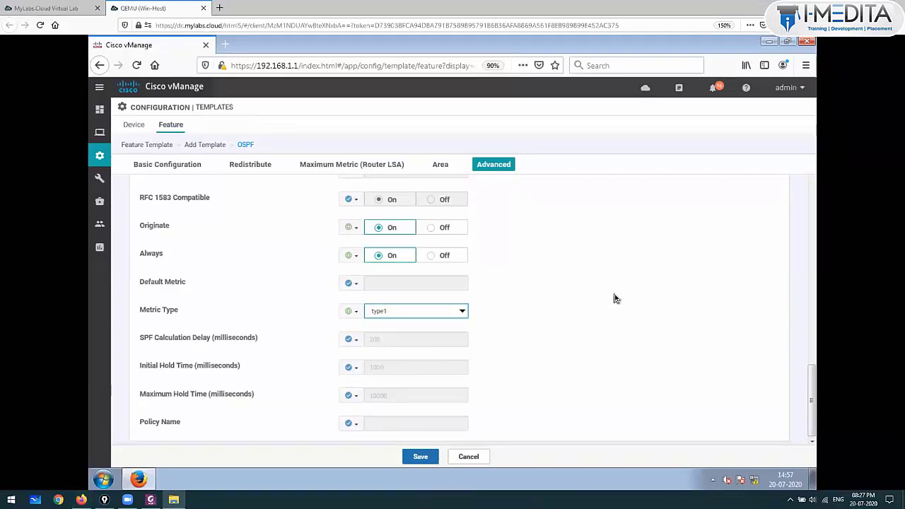
{"action": "scroll", "coordinate": [615, 299], "scroll_direction": "up", "scroll_amount": 1}
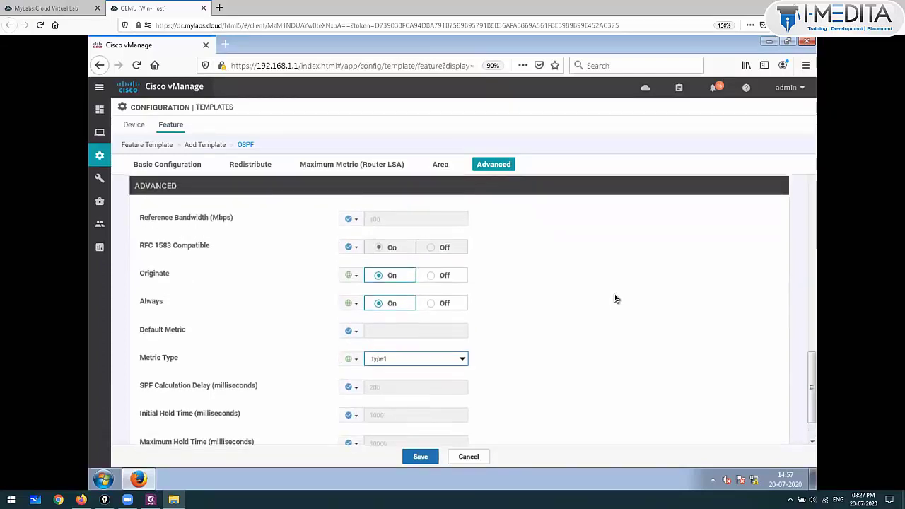
{"action": "scroll", "coordinate": [547, 374], "scroll_direction": "up", "scroll_amount": 1}
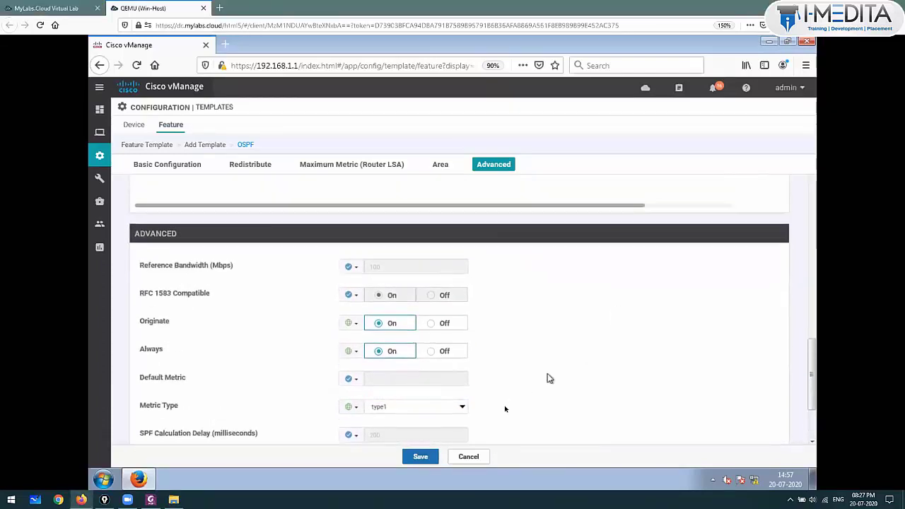
{"action": "left_click", "coordinate": [426, 457]}
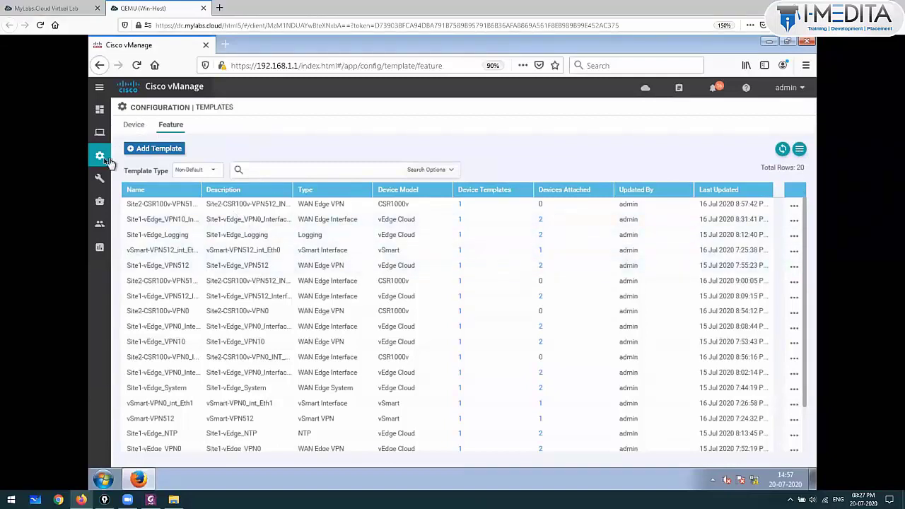
- From the device templates list, choose Edit for the Site1-All_vEdges template
{"action": "left_click", "coordinate": [134, 125]}
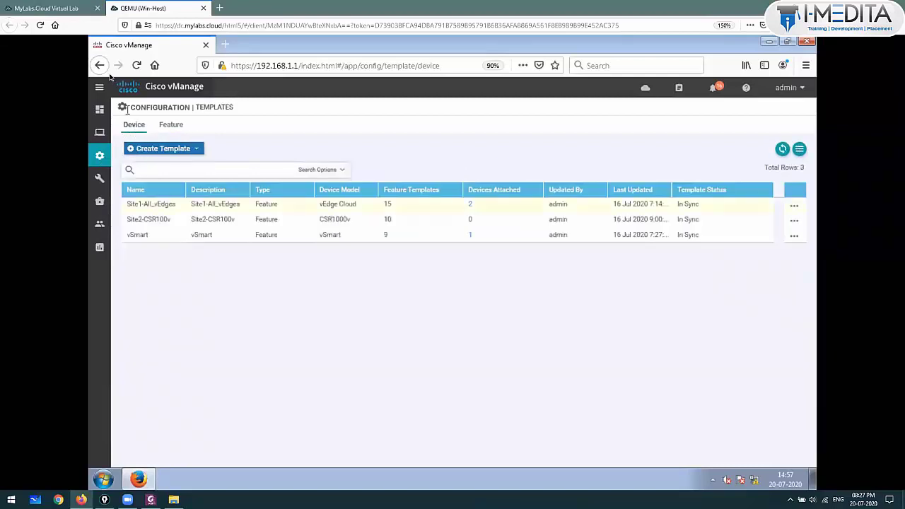
{"action": "left_click", "coordinate": [794, 205]}
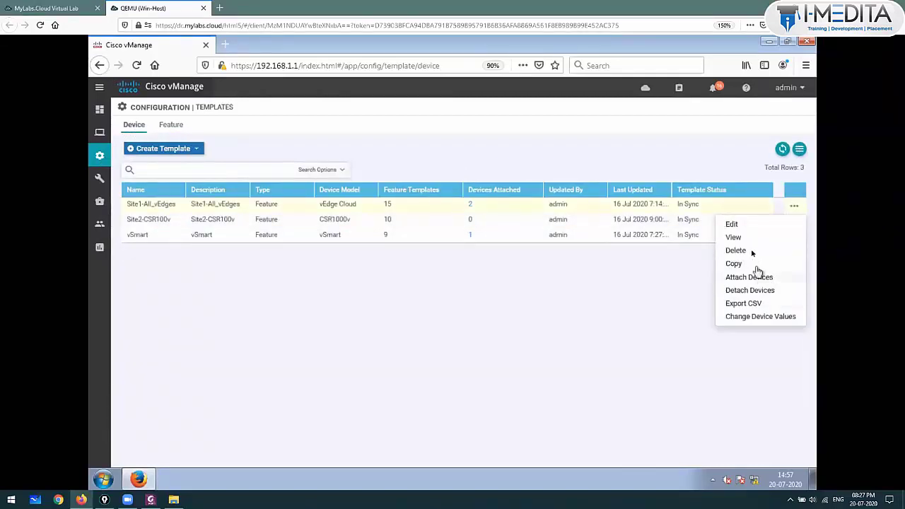
{"action": "left_click", "coordinate": [747, 226]}
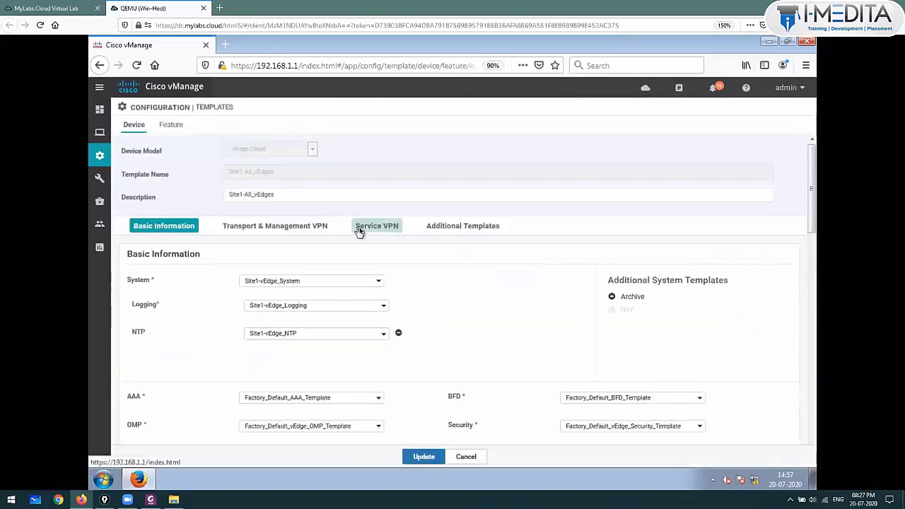
- Add Site1-vEdge-OSPF as the Service VPN's OSPF template and update the device template
{"action": "left_click", "coordinate": [360, 227]}
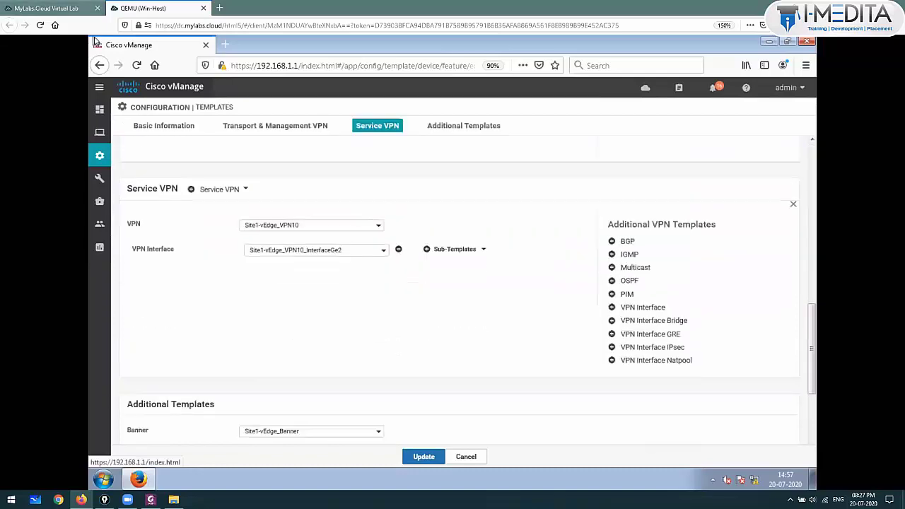
{"action": "key", "text": "ctrl+shift+Tab"}
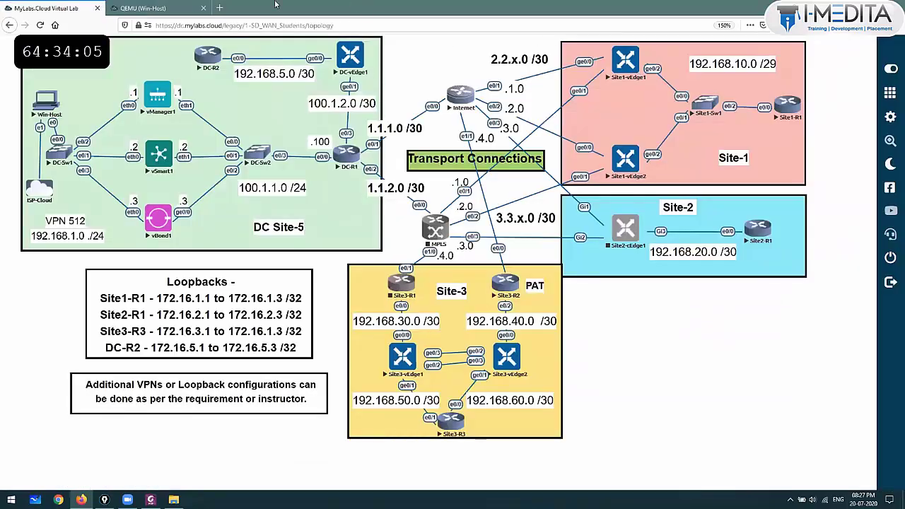
{"action": "left_click", "coordinate": [157, 8]}
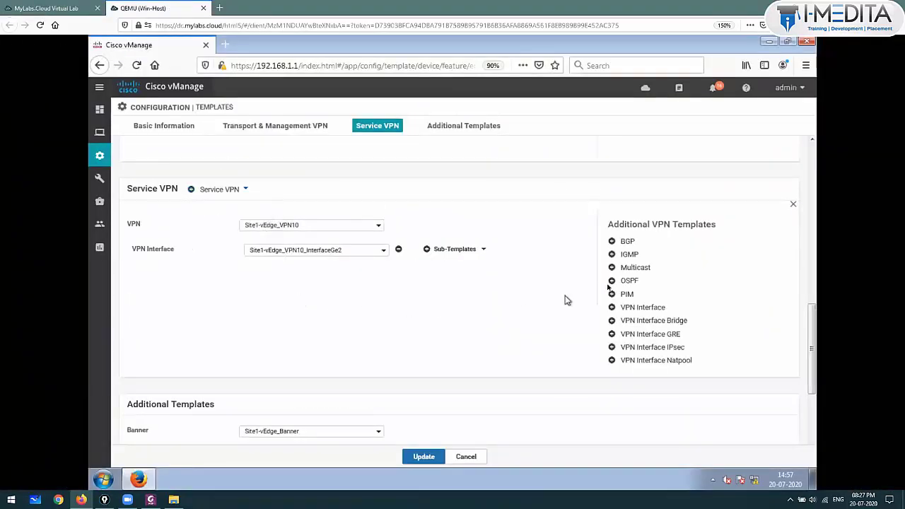
{"action": "left_click", "coordinate": [630, 283]}
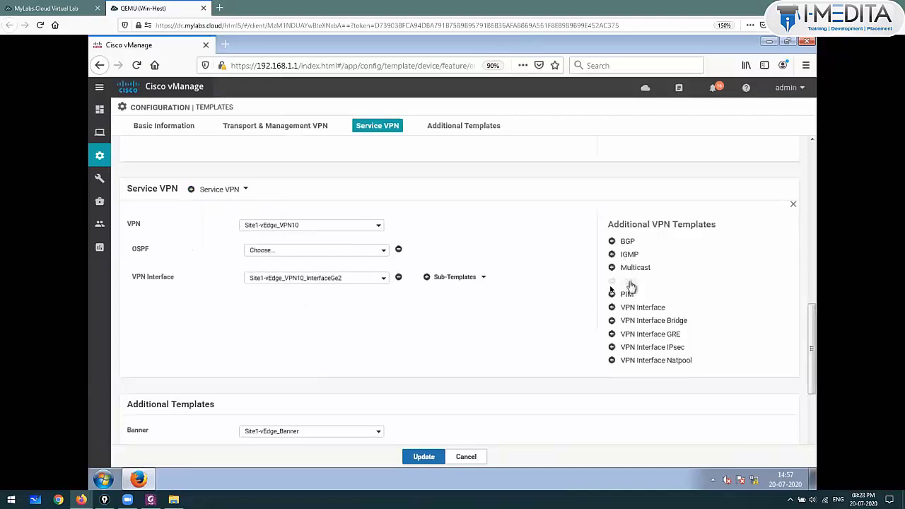
{"action": "left_click", "coordinate": [365, 250]}
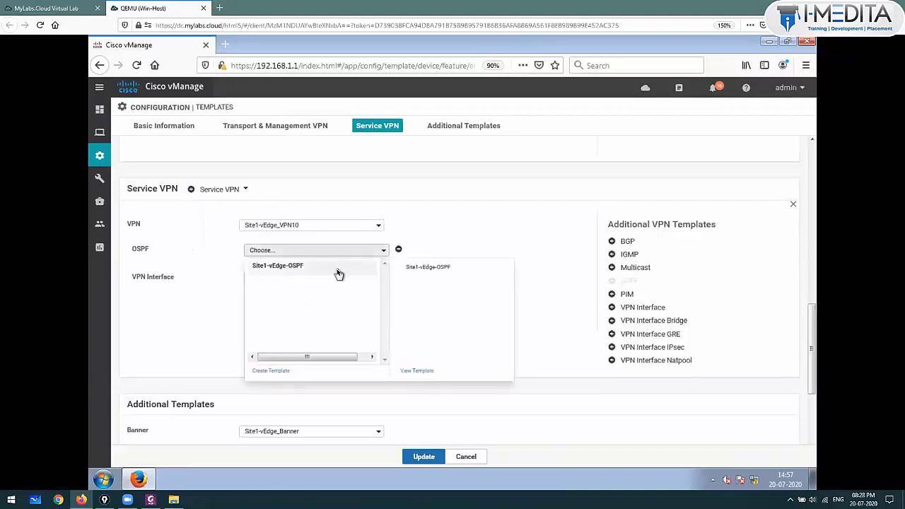
{"action": "left_click", "coordinate": [339, 273]}
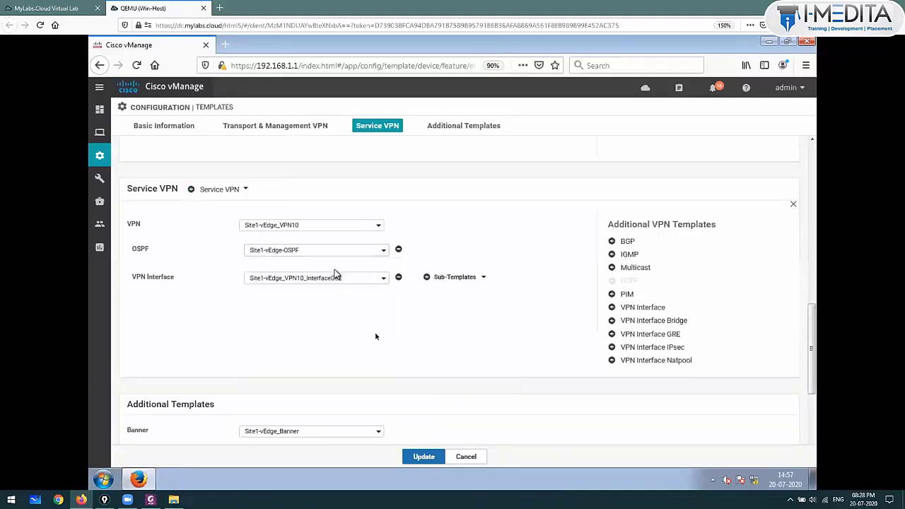
{"action": "left_click", "coordinate": [424, 457]}
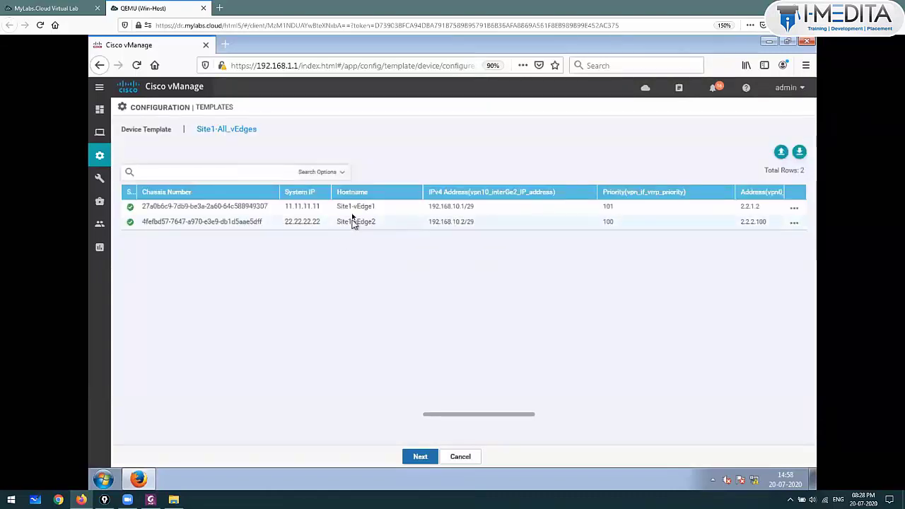
- Check Site1-vEdge1's variables, keeping priority 101, then continue to Configure Devices
{"action": "left_click", "coordinate": [795, 209]}
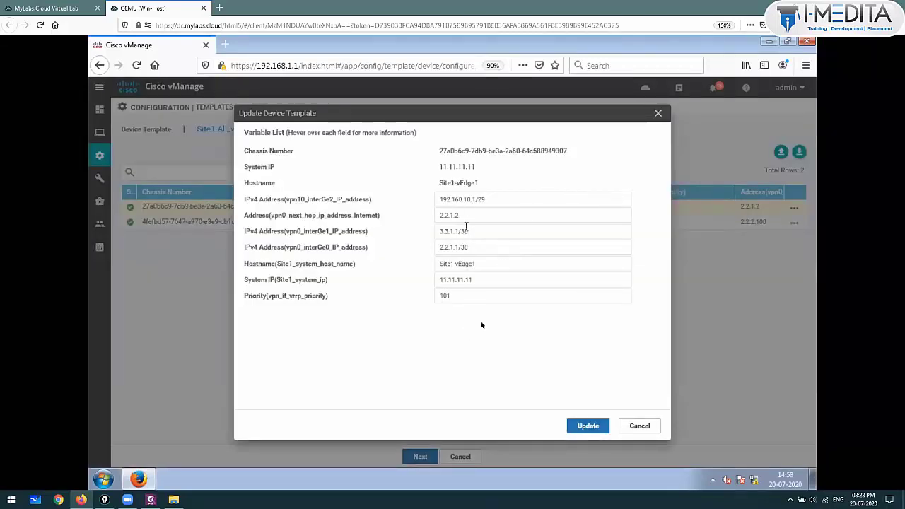
{"action": "left_click_drag", "start_coordinate": [457, 297], "coordinate": [439, 296]}
{"action": "left_click", "coordinate": [457, 340]}
{"action": "left_click", "coordinate": [587, 426]}
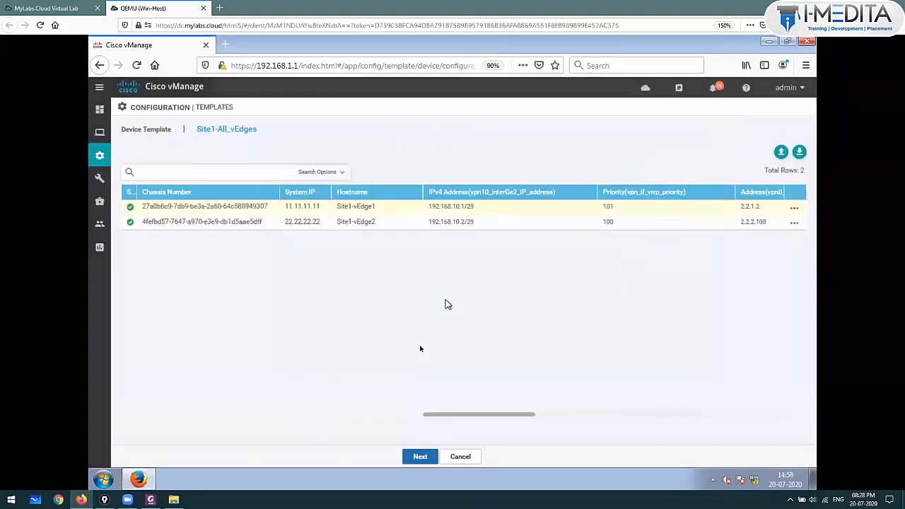
{"action": "left_click", "coordinate": [420, 457]}
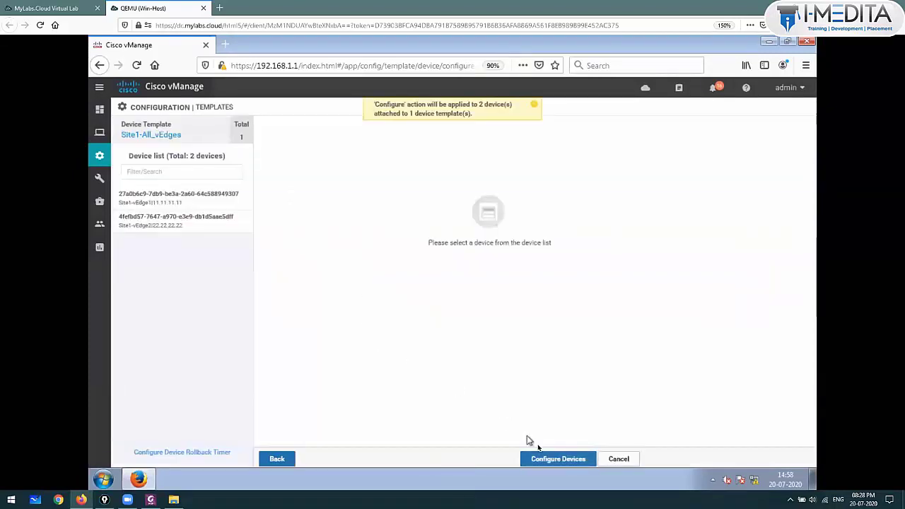
- Show the Config Preview for Site1-vEdge1 and scroll through it
{"action": "left_click", "coordinate": [226, 198]}
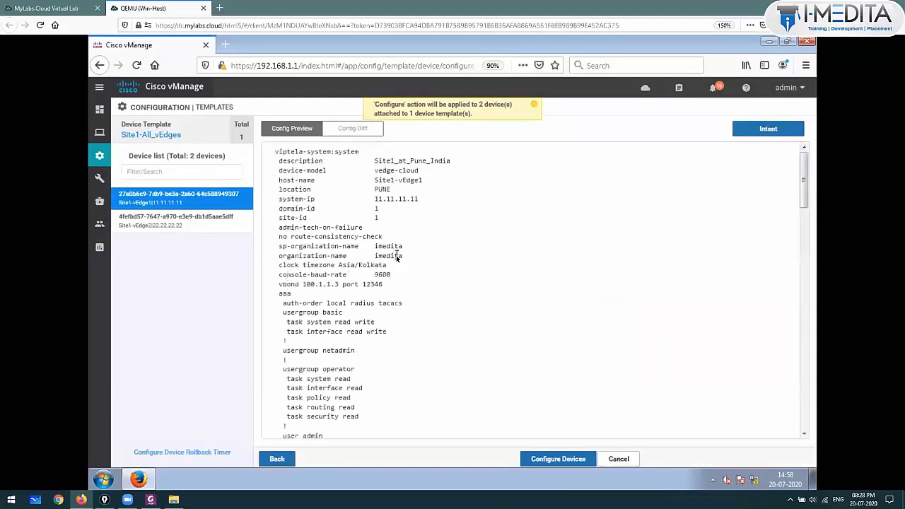
{"action": "scroll", "coordinate": [394, 258], "scroll_direction": "down", "scroll_amount": 3}
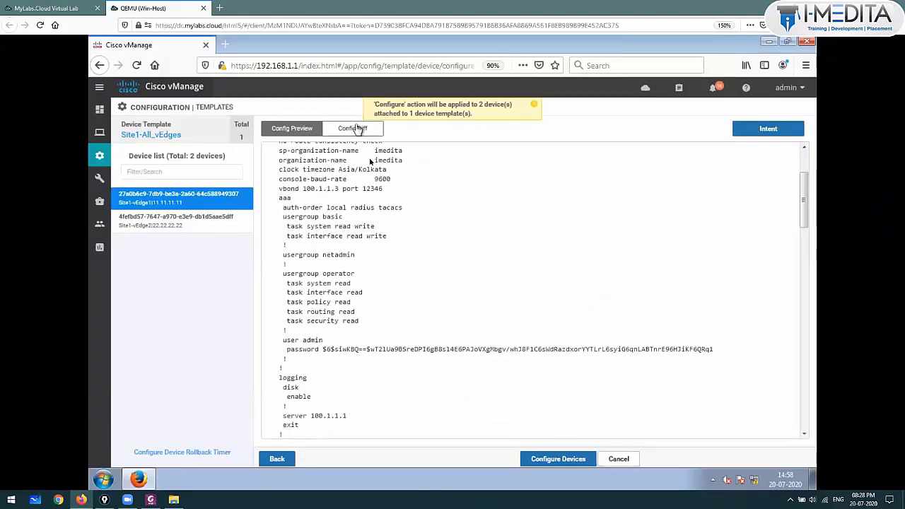
- Open Site1-vEdge1's config diff in side-by-side view and scroll to the router ospf block
{"action": "left_click", "coordinate": [358, 128]}
{"action": "left_click", "coordinate": [665, 130]}
{"action": "scroll", "coordinate": [558, 258], "scroll_direction": "down", "scroll_amount": 10}
{"action": "scroll", "coordinate": [558, 257], "scroll_direction": "down", "scroll_amount": 8}
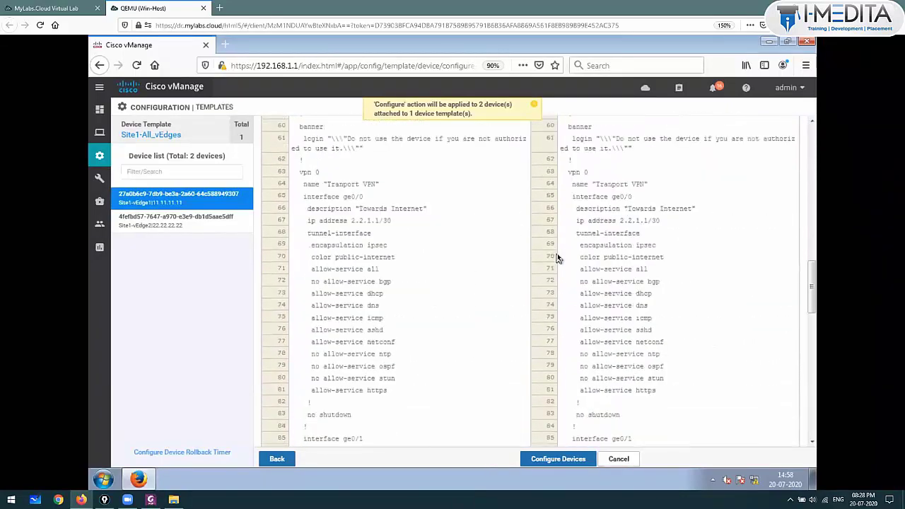
{"action": "scroll", "coordinate": [557, 258], "scroll_direction": "down", "scroll_amount": 5}
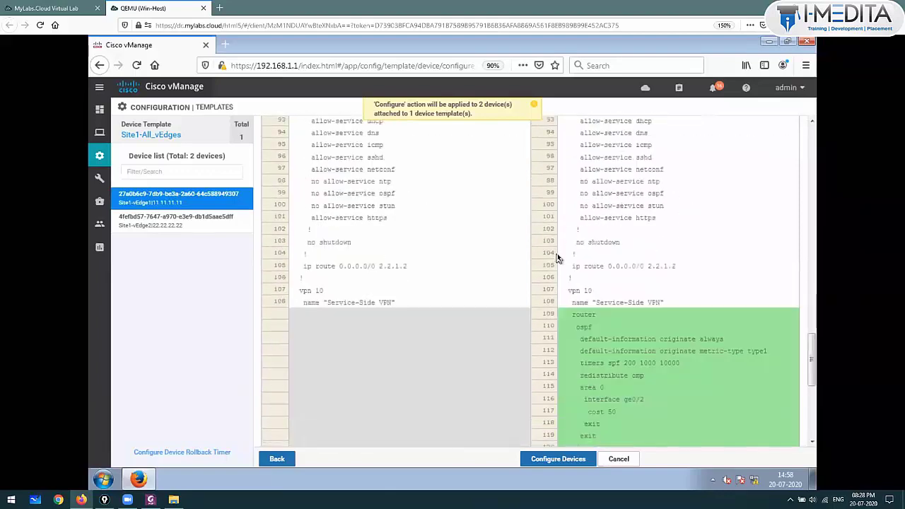
- Highlight the new OSPF lines: default-information originate always, metric-type type1 and area 0
{"action": "left_click_drag", "start_coordinate": [571, 253], "coordinate": [603, 400]}
{"action": "left_click", "coordinate": [622, 352]}
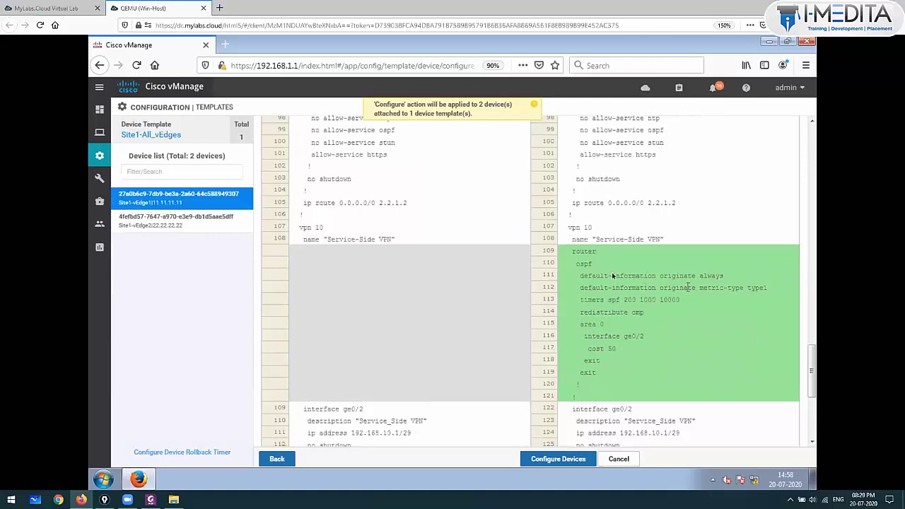
{"action": "left_click_drag", "start_coordinate": [577, 276], "coordinate": [718, 276]}
{"action": "left_click_drag", "start_coordinate": [607, 288], "coordinate": [748, 287]}
{"action": "left_click_drag", "start_coordinate": [676, 288], "coordinate": [646, 312]}
{"action": "left_click_drag", "start_coordinate": [581, 312], "coordinate": [599, 347]}
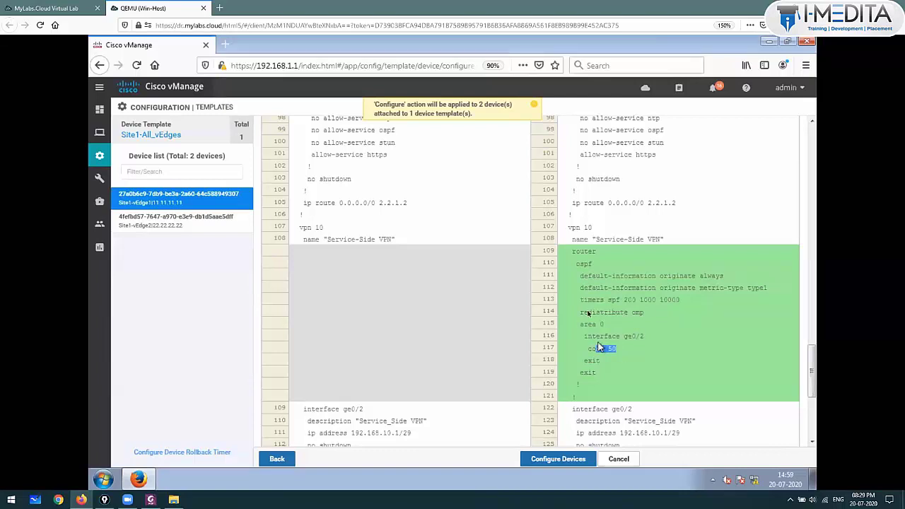
{"action": "left_click_drag", "start_coordinate": [572, 251], "coordinate": [600, 340]}
{"action": "left_click", "coordinate": [600, 341]}
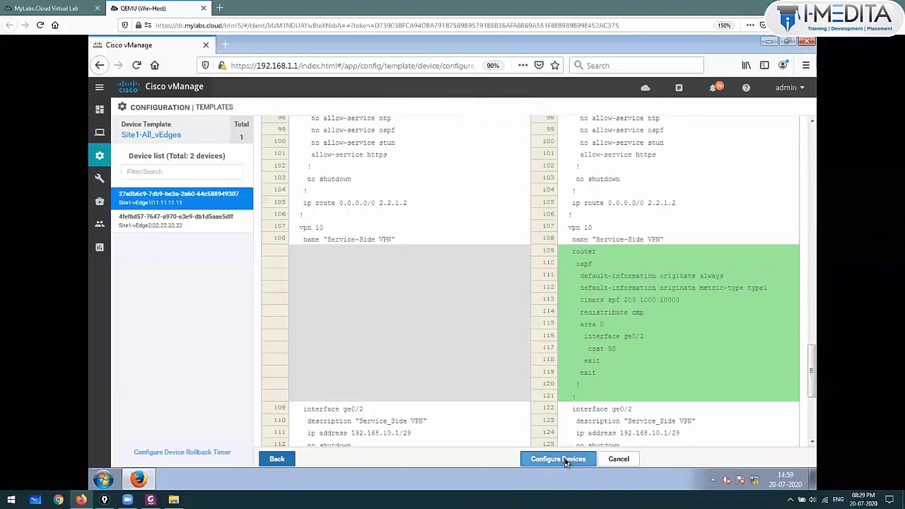
- Push the template to both Site1 vEdges, confirming the changes on 2 devices
{"action": "left_click", "coordinate": [559, 459]}
{"action": "left_click", "coordinate": [324, 275]}
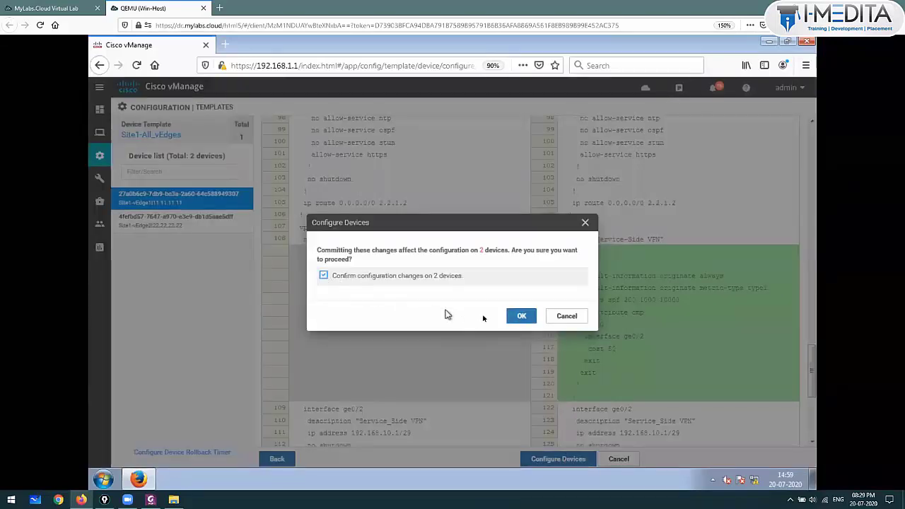
{"action": "left_click", "coordinate": [525, 316]}
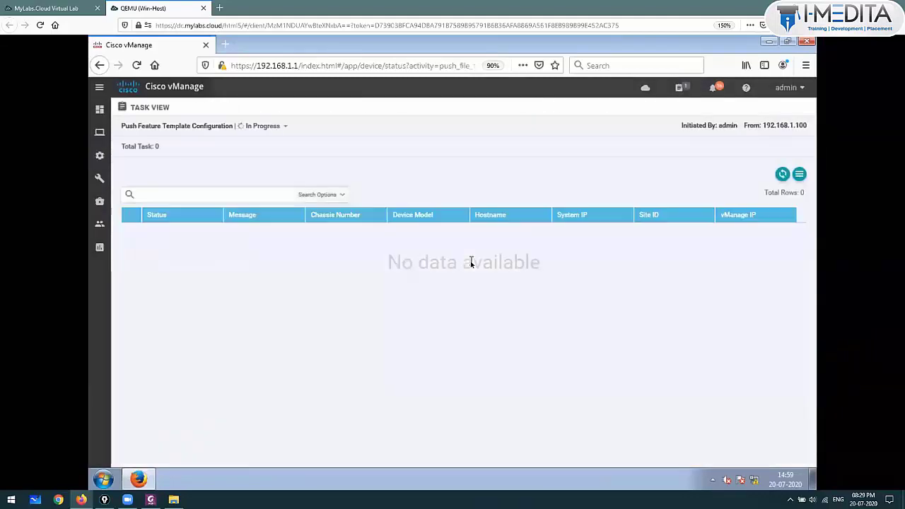
- Open the Site1-R1 console from the lab topology and enter privileged mode with 'en'
{"action": "left_click", "coordinate": [75, 7]}
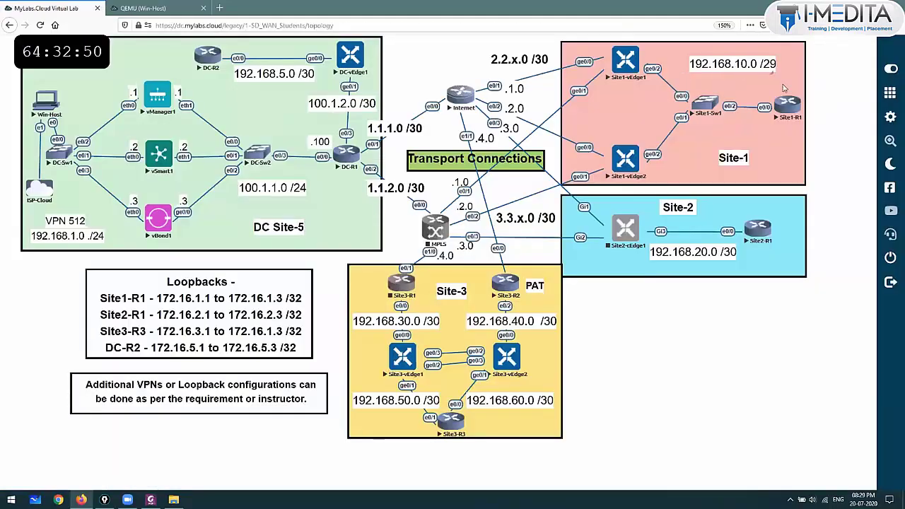
{"action": "left_click", "coordinate": [797, 107]}
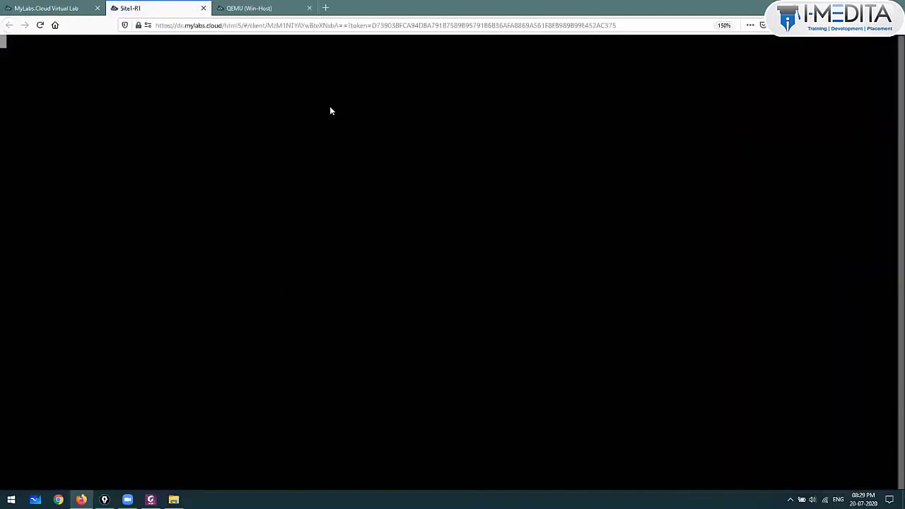
{"action": "key", "text": "Return"}
{"action": "key", "text": "Return"}
{"action": "key", "text": "Return"}
{"action": "type", "text": "en"}
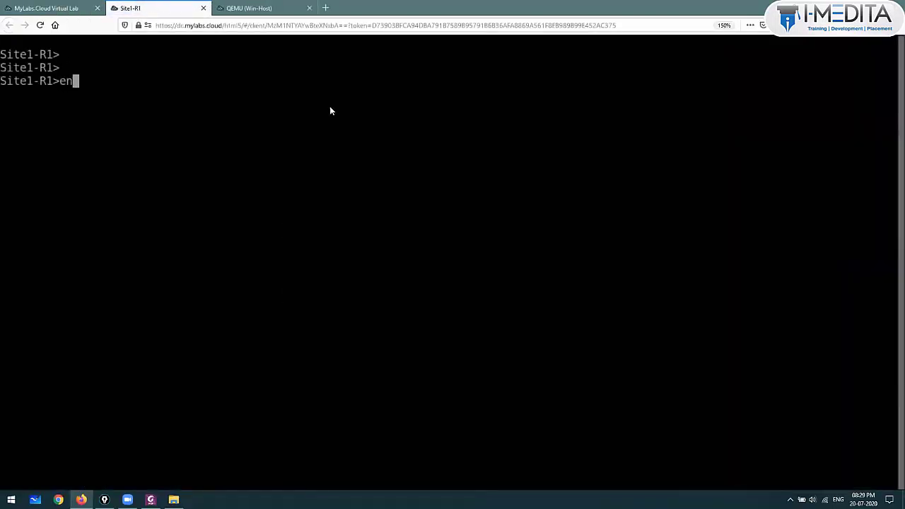
{"action": "key", "text": "Return"}
{"action": "key", "text": "Return"}
{"action": "key", "text": "Return"}
{"action": "key", "text": "Return"}
{"action": "key", "text": "Return"}
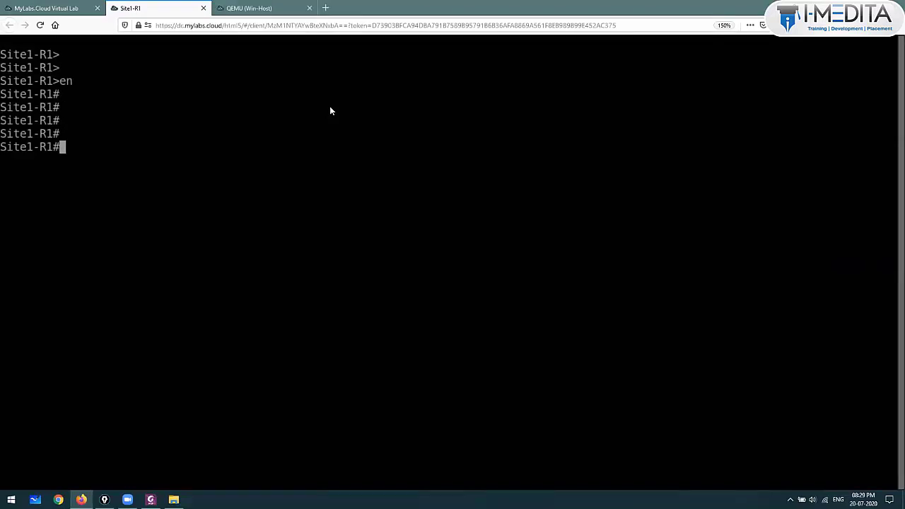
- Return to the vManage push task view
{"action": "left_click", "coordinate": [285, 6]}
{"action": "left_click", "coordinate": [194, 5]}
{"action": "left_click", "coordinate": [238, 7]}
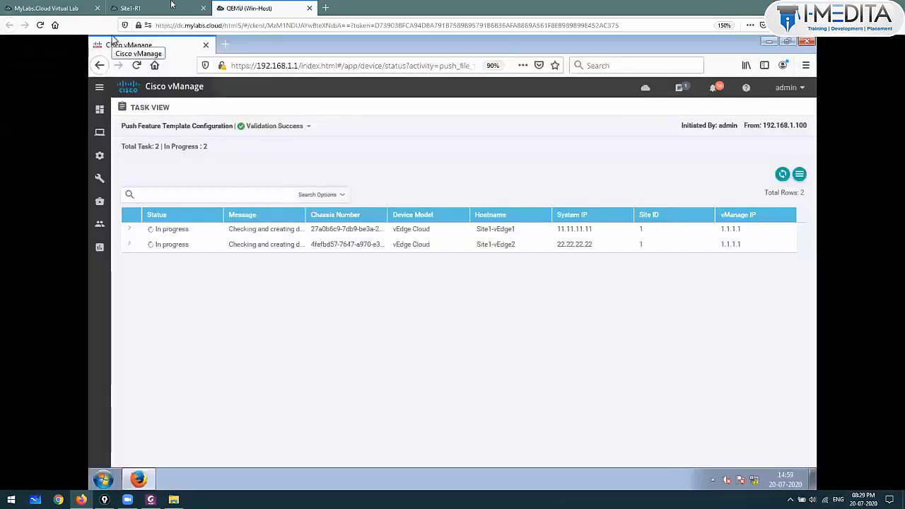
- Detach the Site1-R1 console into its own window positioned beside the vManage task view
{"action": "left_click", "coordinate": [171, 5]}
{"action": "left_click_drag", "start_coordinate": [174, 6], "coordinate": [269, 16]}
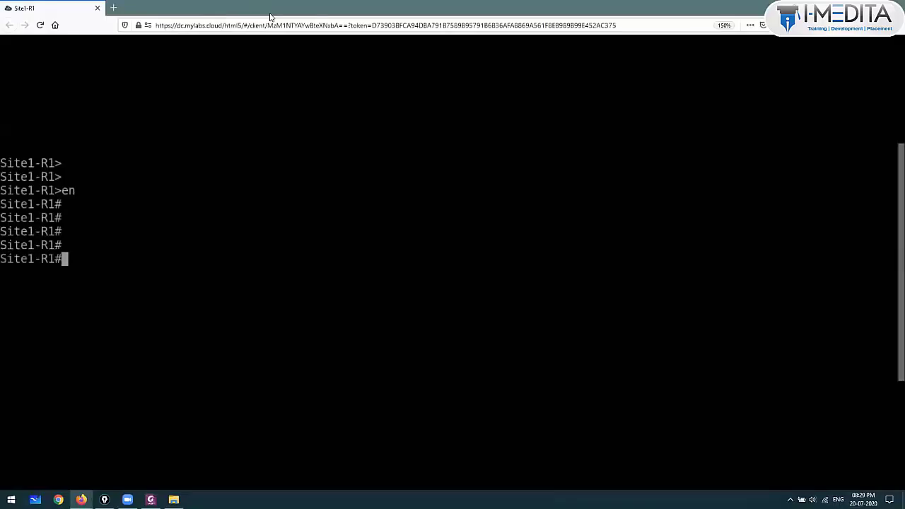
{"action": "left_click_drag", "start_coordinate": [332, 122], "coordinate": [541, 76]}
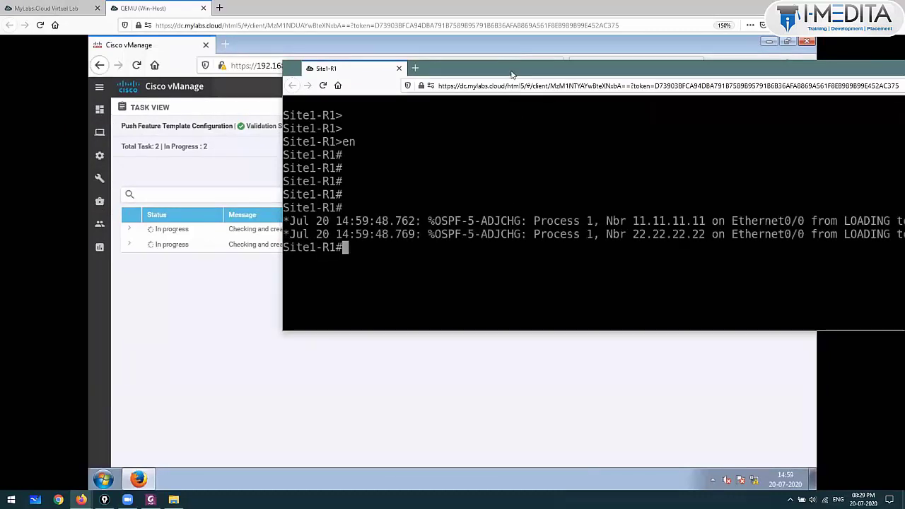
{"action": "left_click_drag", "start_coordinate": [496, 71], "coordinate": [340, 40]}
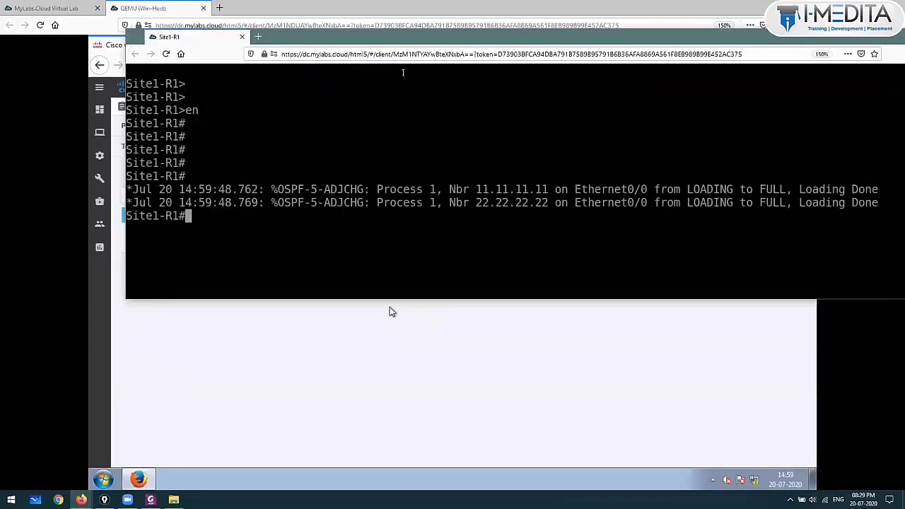
{"action": "left_click_drag", "start_coordinate": [319, 37], "coordinate": [422, 58]}
- Highlight the console's OSPF adjacency logs showing 11.11.11.11 and 22.22.22.22 reaching FULL
{"action": "left_click", "coordinate": [150, 42]}
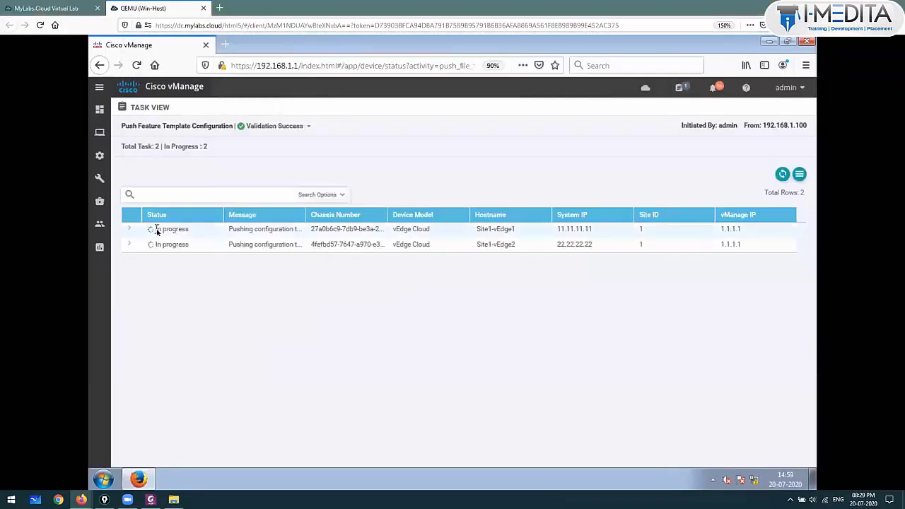
{"action": "mouse_move", "coordinate": [138, 480]}
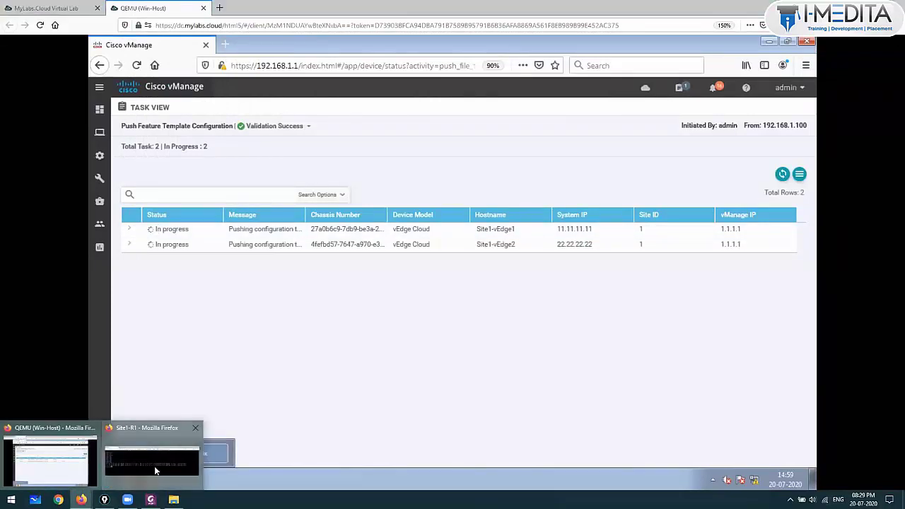
{"action": "left_click", "coordinate": [154, 466]}
{"action": "left_click_drag", "start_coordinate": [244, 210], "coordinate": [839, 201]}
- Run 'show ip ospf neighbor' on Site1-R1
{"action": "key", "text": "Return"}
{"action": "key", "text": "Return"}
{"action": "type", "text": "sh ip route b"}
{"action": "key", "text": "BackSpace"}
{"action": "key", "text": "BackSpace"}
{"action": "key", "text": "BackSpace"}
{"action": "key", "text": "BackSpace"}
{"action": "key", "text": "BackSpace"}
{"action": "key", "text": "BackSpace"}
{"action": "key", "text": "BackSpace"}
{"action": "type", "text": "os nei"}
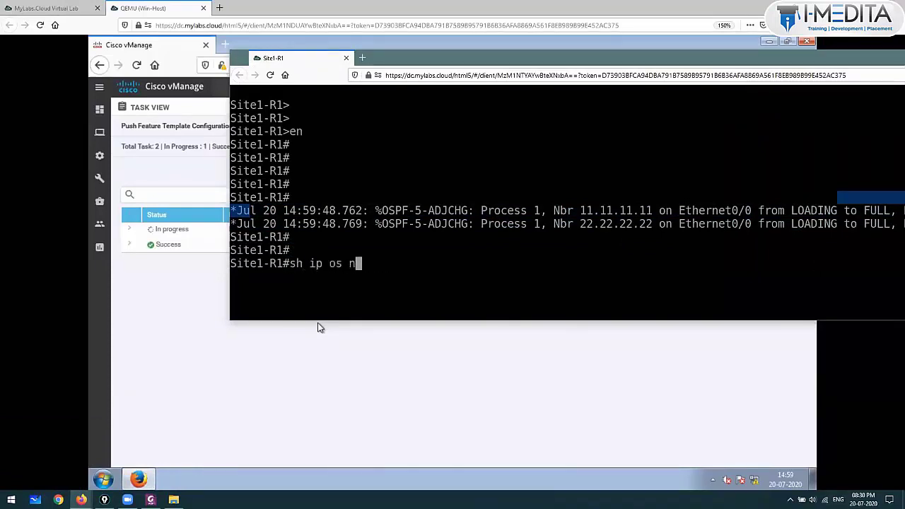
{"action": "key", "text": "Return"}
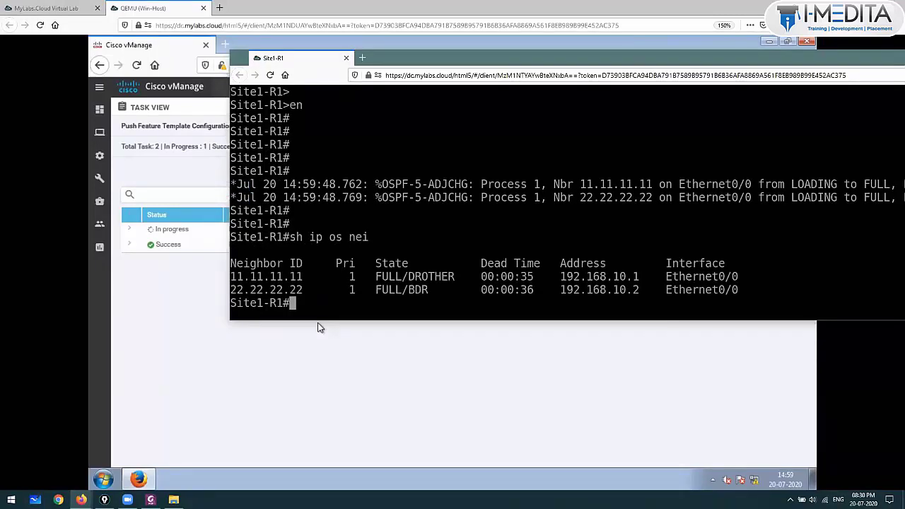
- Run 'show ip route ospf' and highlight the E1 default routes via 192.168.10.2 and 192.168.10.1
{"action": "key", "text": "Return"}
{"action": "key", "text": "Return"}
{"action": "type", "text": "sh ip o"}
{"action": "key", "text": "BackSpace"}
{"action": "type", "text": "route os"}
{"action": "key", "text": "Return"}
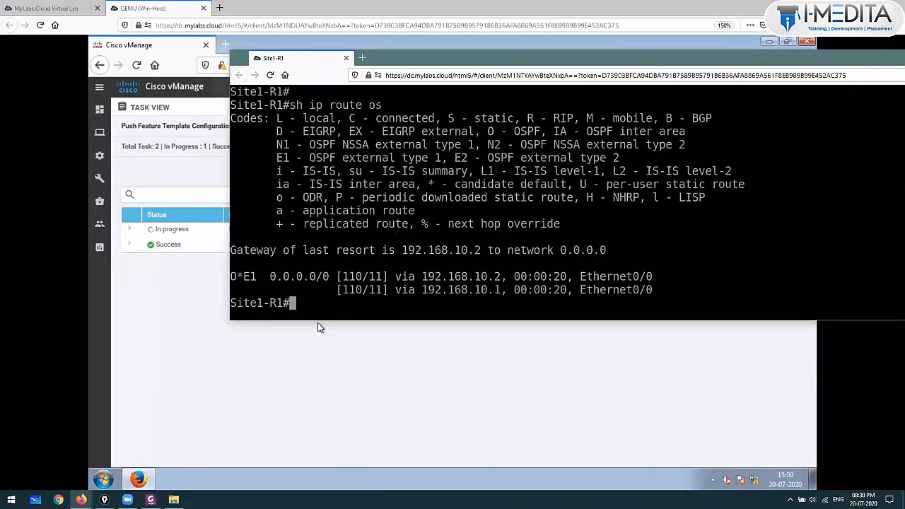
{"action": "left_click_drag", "start_coordinate": [243, 275], "coordinate": [651, 290]}
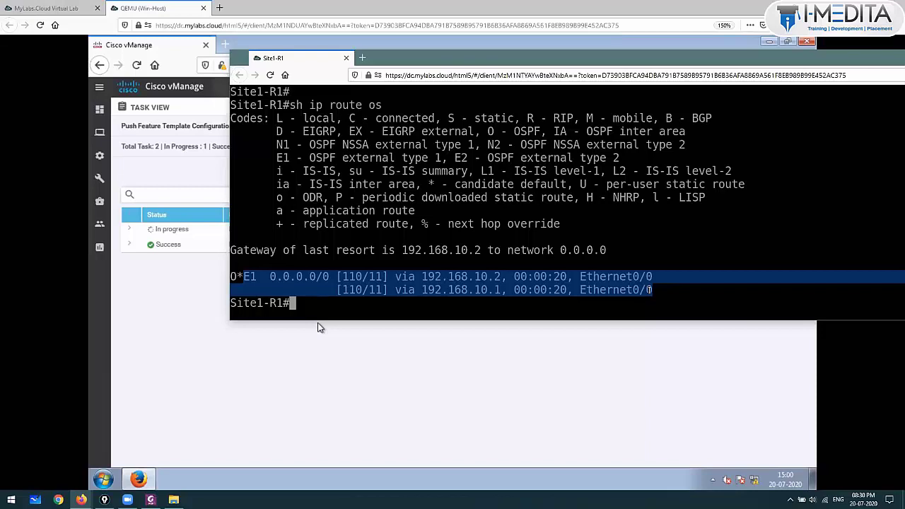
{"action": "left_click", "coordinate": [177, 339]}
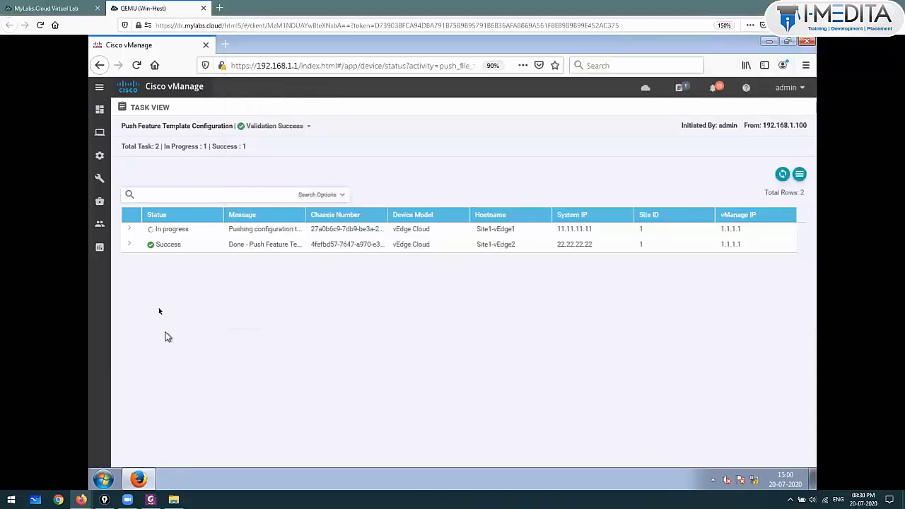
- Expand Site1-vEdge1's push log and refresh until it reaches 'Pushing configuration to device'
{"action": "left_click", "coordinate": [130, 230]}
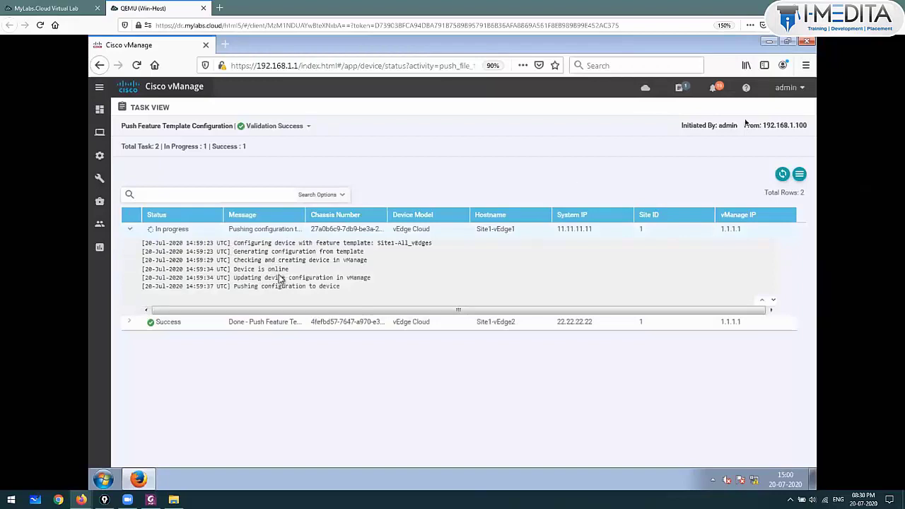
{"action": "left_click", "coordinate": [784, 178]}
{"action": "left_click", "coordinate": [784, 178]}
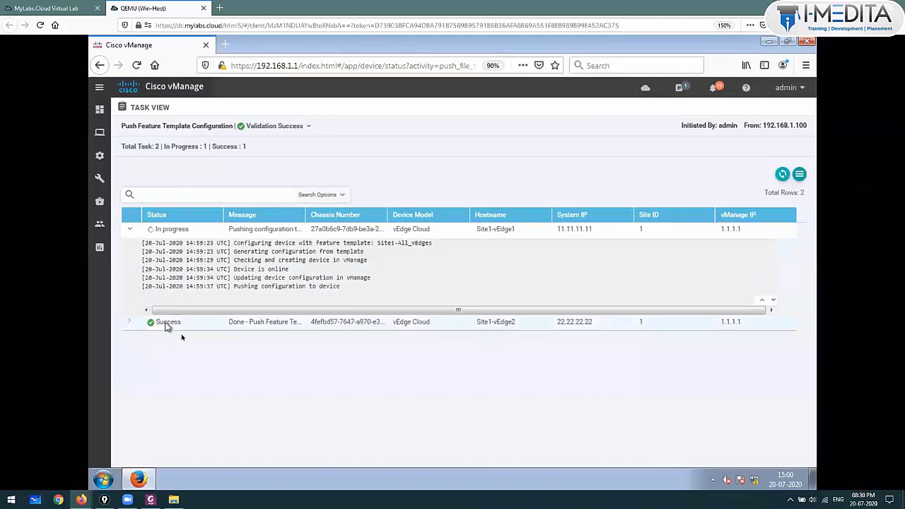
{"action": "mouse_move", "coordinate": [138, 480]}
{"action": "left_click", "coordinate": [156, 460]}
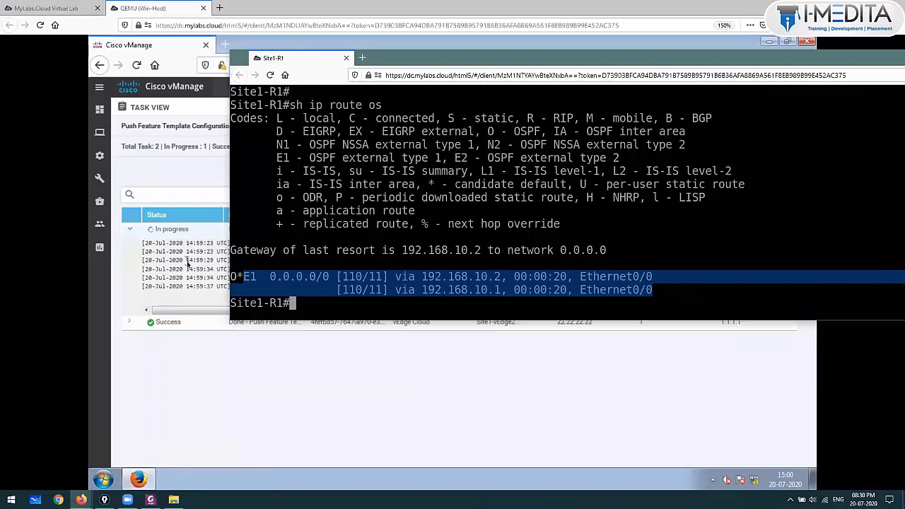
- Display the OSPF database on Site1-R1 with 'show ip ospf database'
{"action": "left_click_drag", "start_coordinate": [673, 283], "coordinate": [635, 285]}
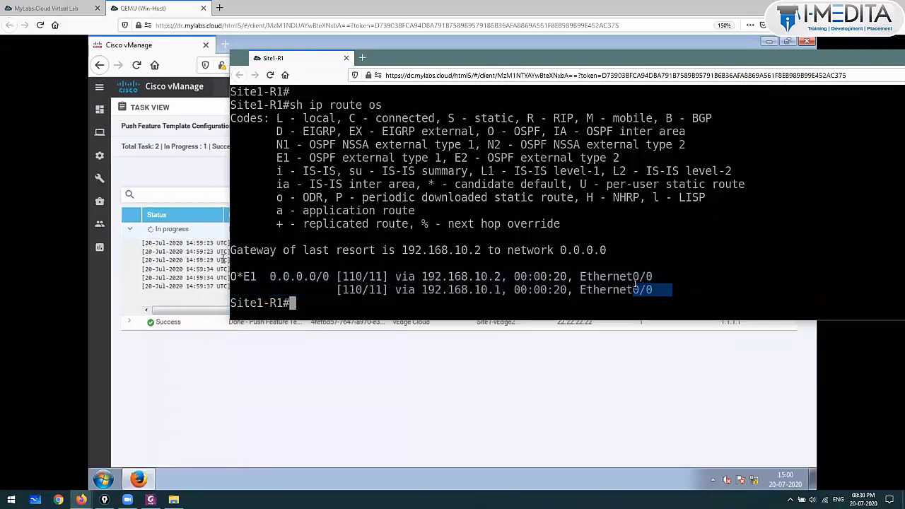
{"action": "type", "text": "sh ip os da"}
{"action": "key", "text": "Tab"}
{"action": "key", "text": "Return"}
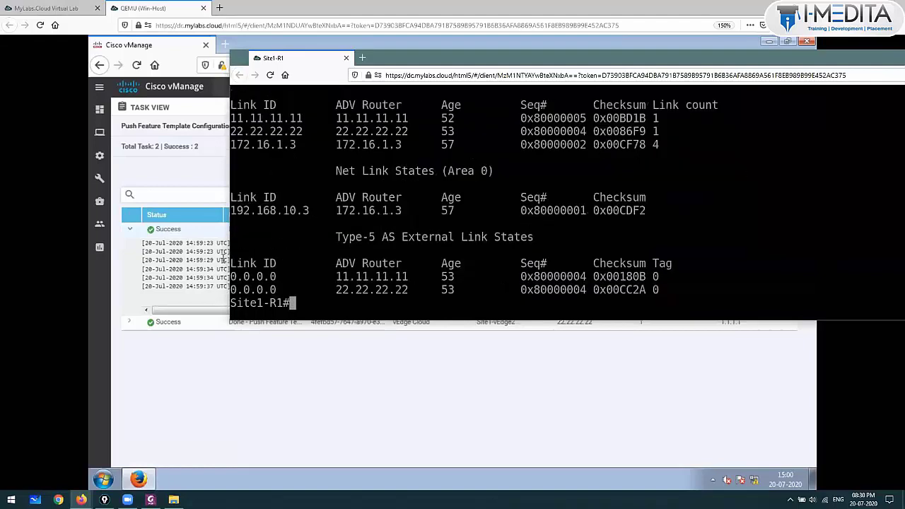
{"action": "scroll", "coordinate": [500, 223], "scroll_direction": "up", "scroll_amount": 2}
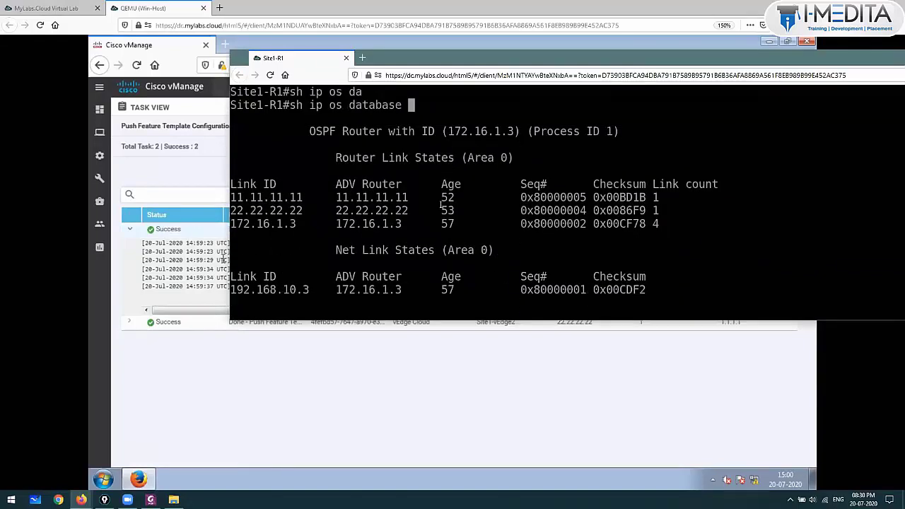
- Confirm both Site1 vEdge pushes show Success in vManage, then return to the lab topology
{"action": "left_click", "coordinate": [325, 394]}
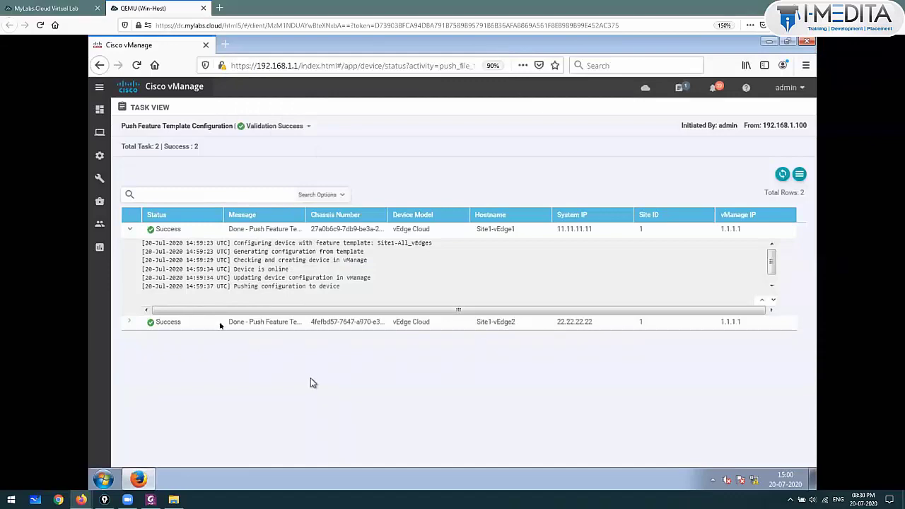
{"action": "mouse_move", "coordinate": [100, 136]}
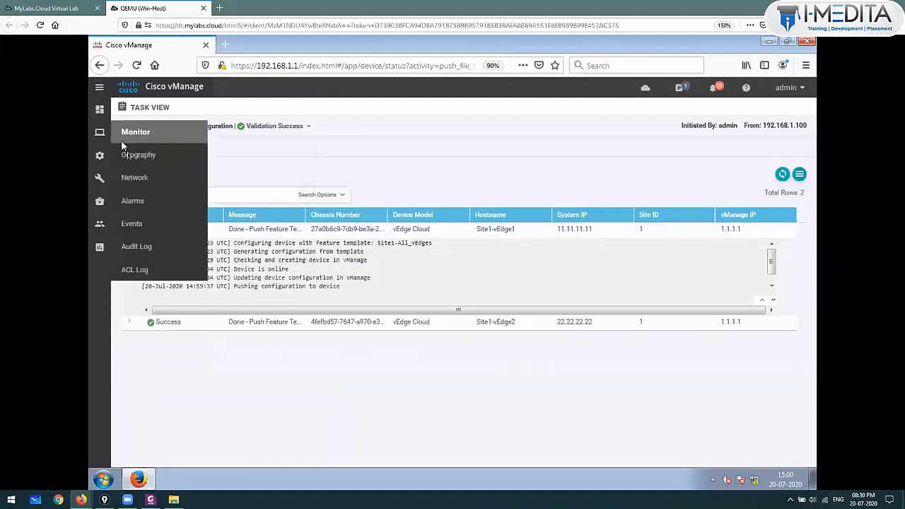
{"action": "left_click", "coordinate": [46, 8]}
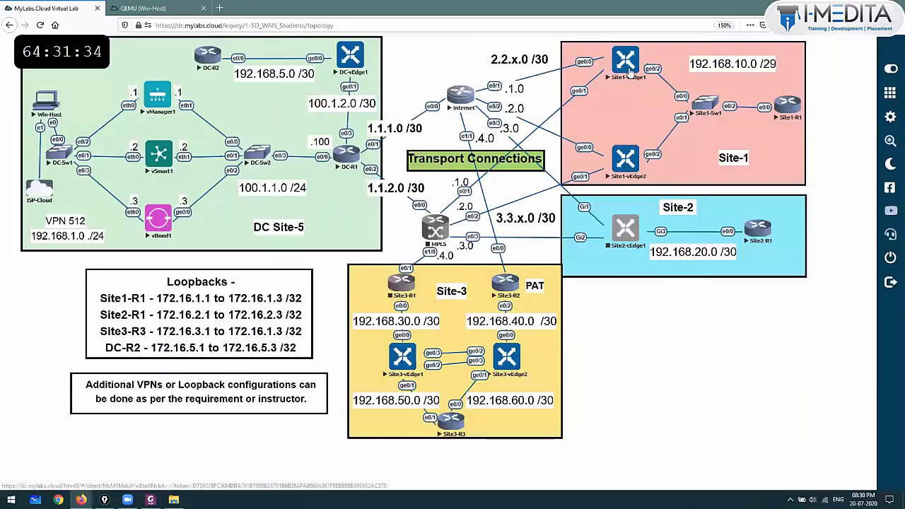
- Open the Site1-vEdge1 console from the topology and log in
{"action": "left_click", "coordinate": [628, 68]}
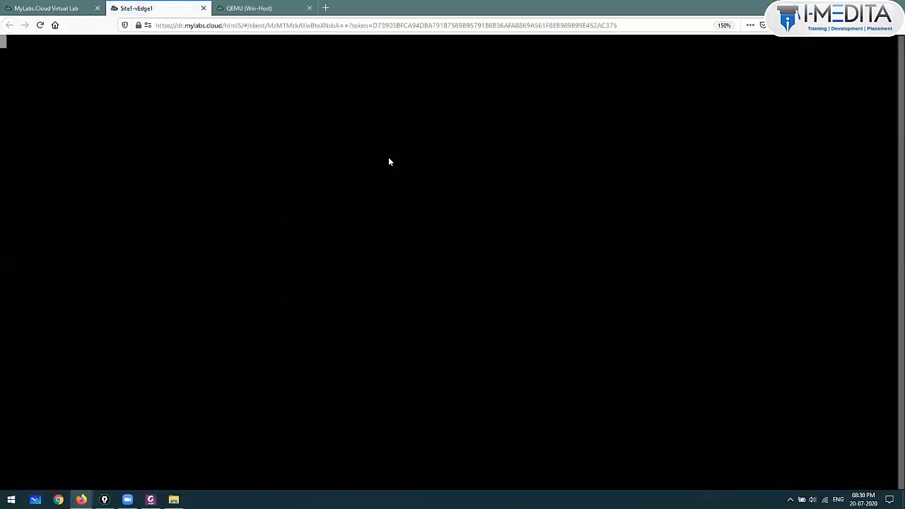
{"action": "type", "text": "admin"}
{"action": "key", "text": "Return"}
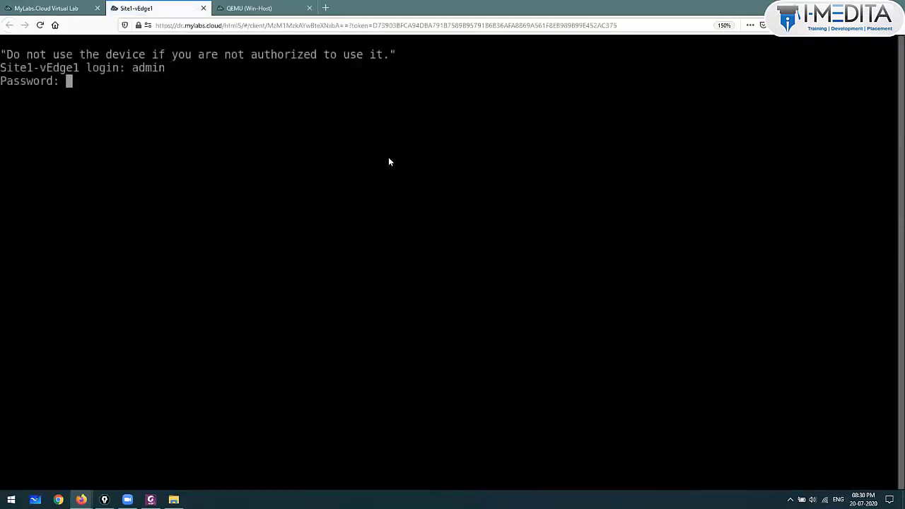
{"action": "key", "text": "Return"}
{"action": "key", "text": "Return"}
{"action": "key", "text": "Return"}
{"action": "key", "text": "Return"}
{"action": "key", "text": "Return"}
{"action": "key", "text": "Return"}
- Run 'show ip route ospf' and highlight the four inter-area 172.16.1.x/32 routes
{"action": "type", "text": "sh ip route os"}
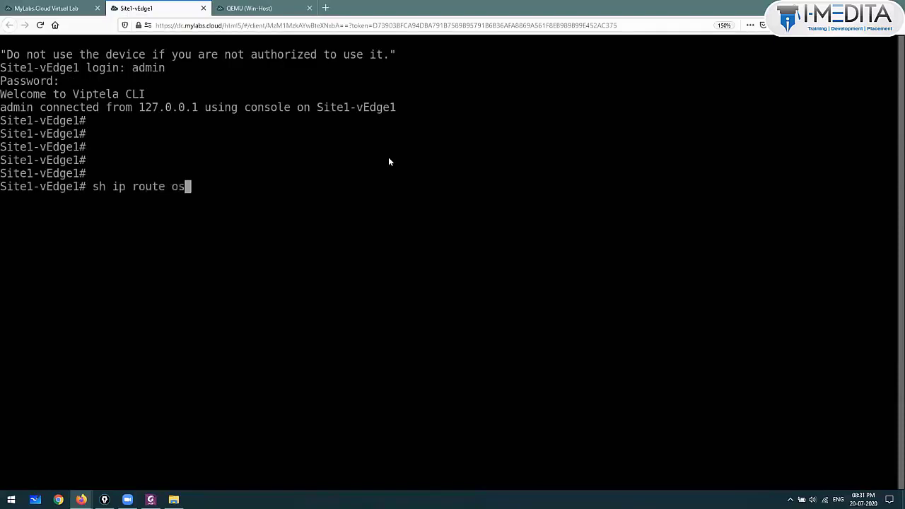
{"action": "key", "text": "BackSpace"}
{"action": "type", "text": "s"}
{"action": "key", "text": "Return"}
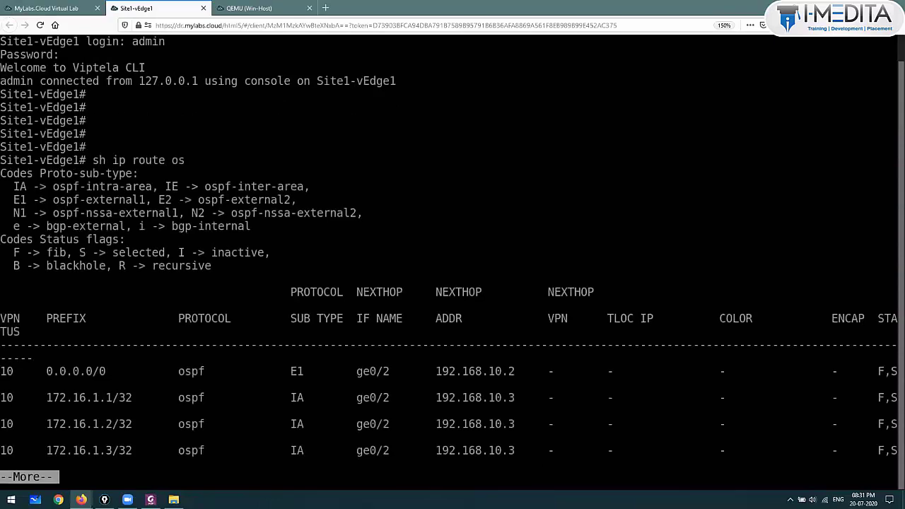
{"action": "key", "text": "Return"}
{"action": "key", "text": "Return"}
{"action": "key", "text": "Return"}
{"action": "key", "text": "Return"}
{"action": "key", "text": "Return"}
{"action": "key", "text": "Return"}
{"action": "key", "text": "Return"}
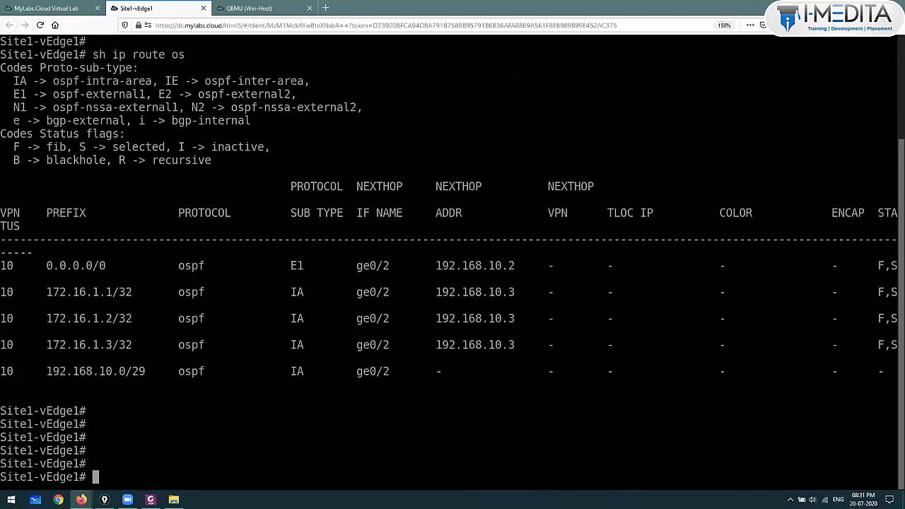
{"action": "left_click_drag", "start_coordinate": [45, 291], "coordinate": [145, 292]}
{"action": "left_click_drag", "start_coordinate": [46, 291], "coordinate": [156, 380]}
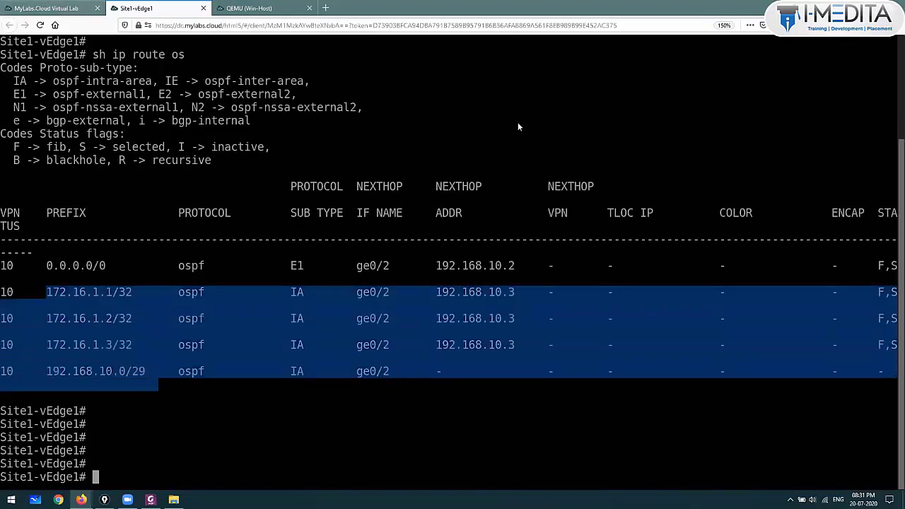
- Run 'show ip route vpn 10' and page through the full VPN 10 routing table
{"action": "left_click", "coordinate": [52, 7]}
{"action": "left_click", "coordinate": [172, 5]}
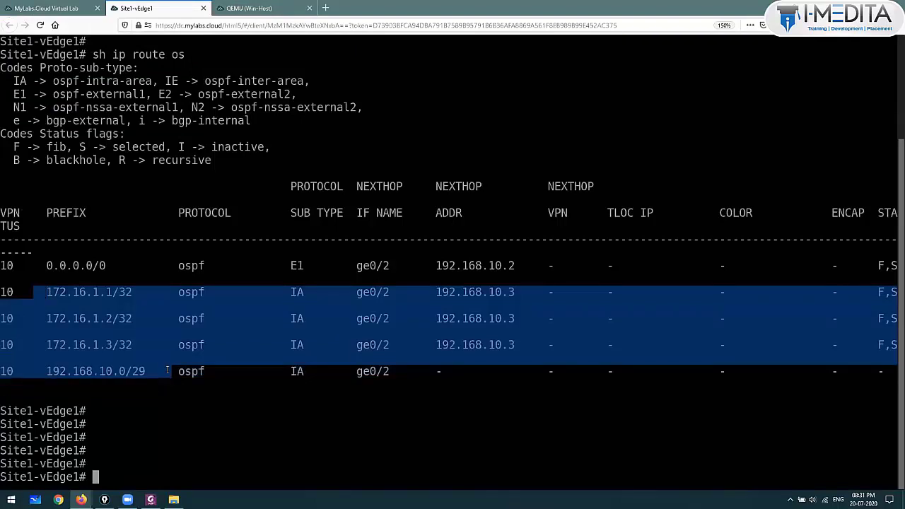
{"action": "type", "text": "sh ip route vpn 10"}
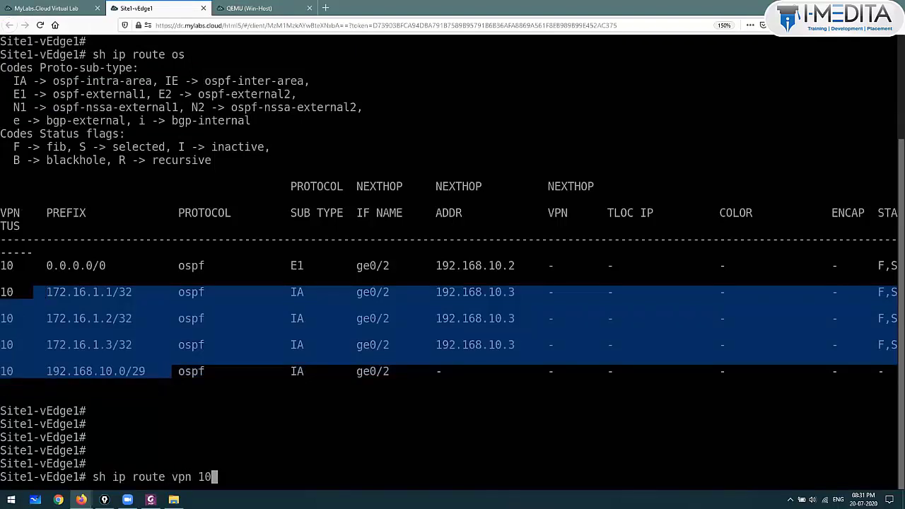
{"action": "key", "text": "Return"}
{"action": "key", "text": "space"}
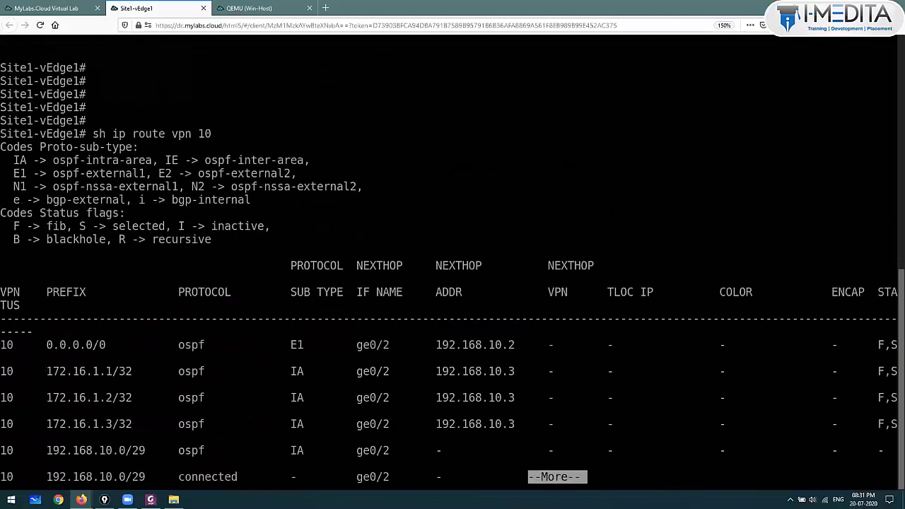
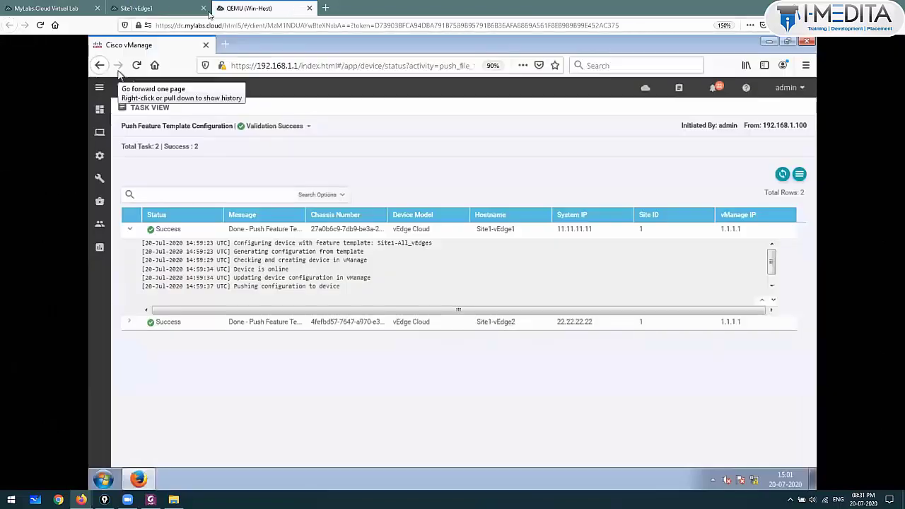
- On Site1-vEdge1, list the OSPF neighbors with 'show ospf neighbor'
{"action": "left_click", "coordinate": [152, 8]}
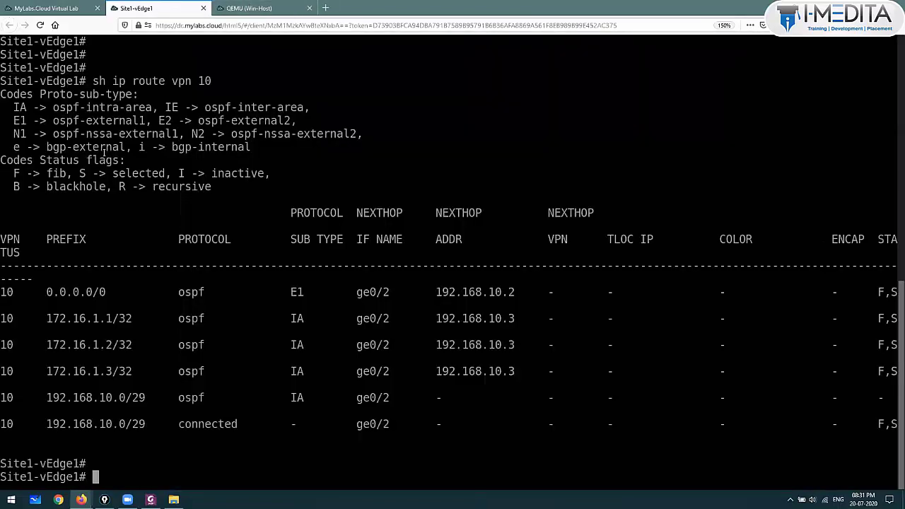
{"action": "type", "text": "show ospf neighbor"}
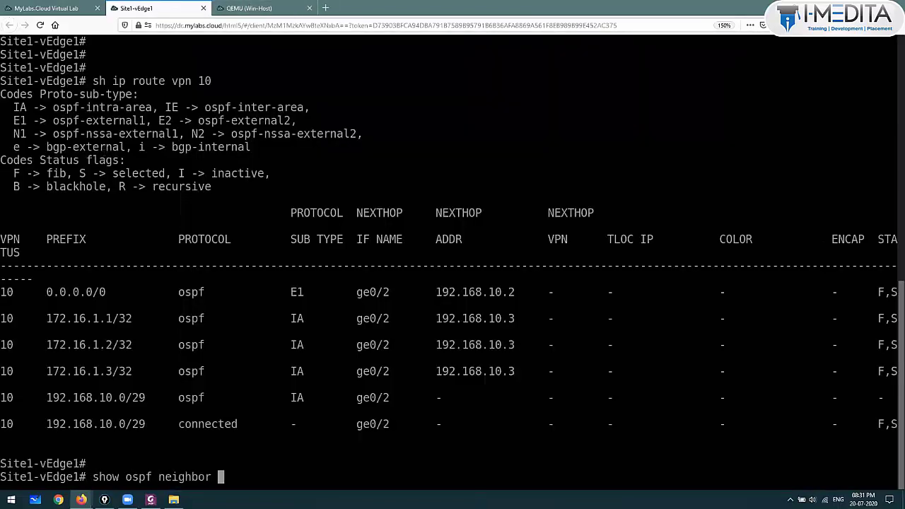
{"action": "key", "text": "Return"}
{"action": "key", "text": "Return"}
{"action": "key", "text": "Return"}
- Show Site1-vEdge1's OSPF interface details with 'show ospf interface', then view the lab topology
{"action": "type", "text": "sh os"}
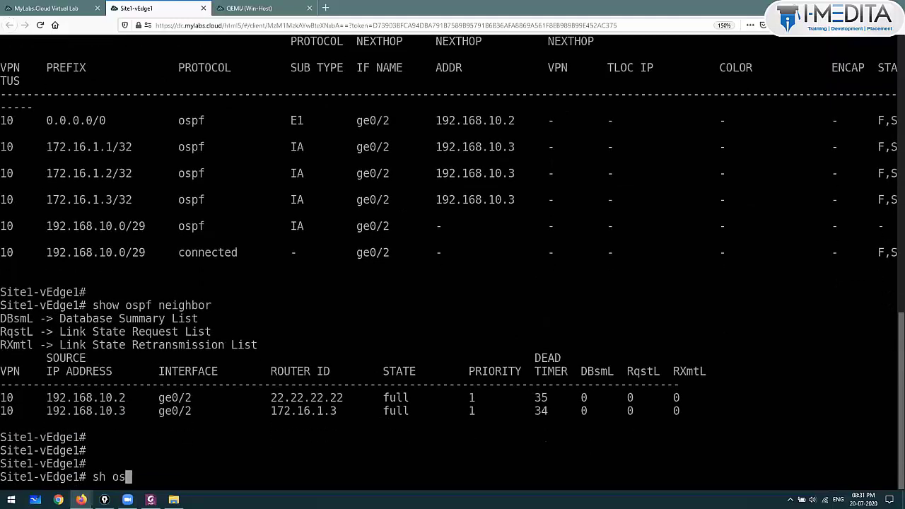
{"action": "key", "text": "Tab"}
{"action": "type", "text": "int"}
{"action": "key", "text": "Tab"}
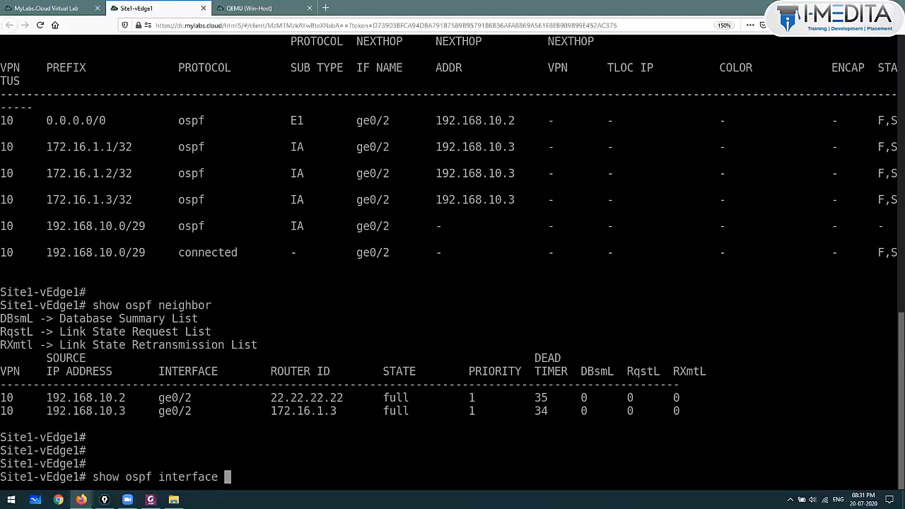
{"action": "key", "text": "Return"}
{"action": "key", "text": "Return"}
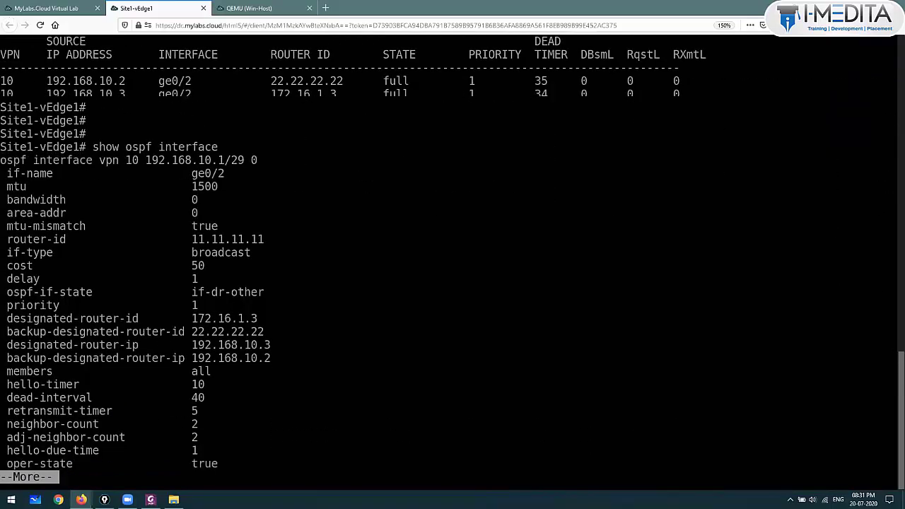
{"action": "key", "text": "q"}
{"action": "key", "text": "Return"}
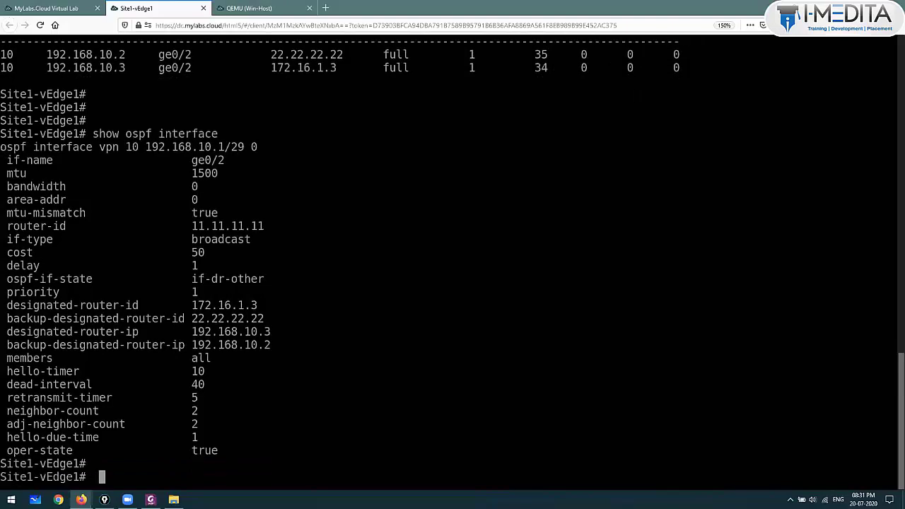
{"action": "left_click", "coordinate": [29, 7]}
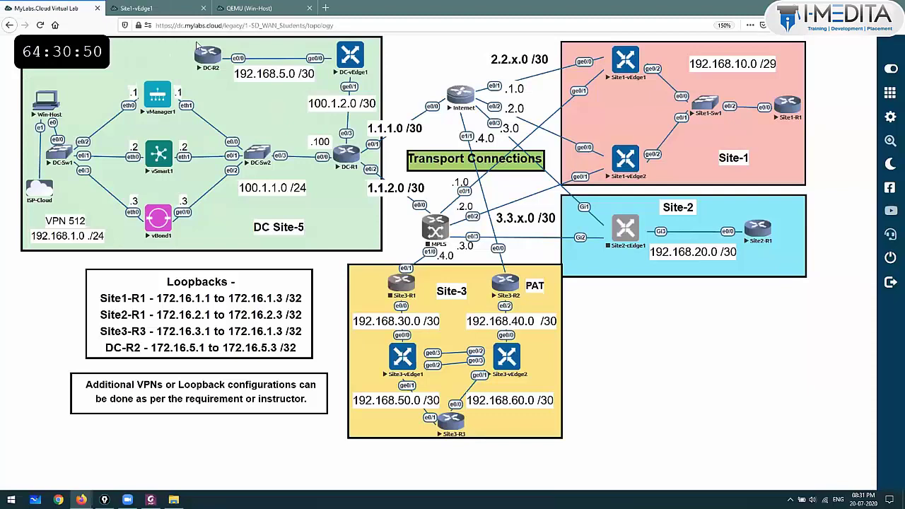
- From Monitor > Network, select Site1-vEdge1 in the WAN - Edge table to view its System Status
{"action": "left_click", "coordinate": [276, 7]}
{"action": "mouse_move", "coordinate": [99, 134]}
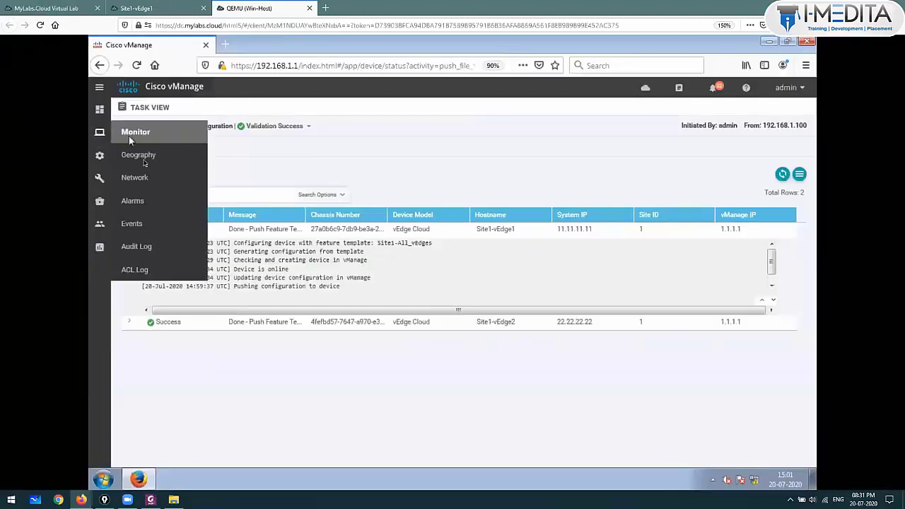
{"action": "left_click", "coordinate": [141, 178]}
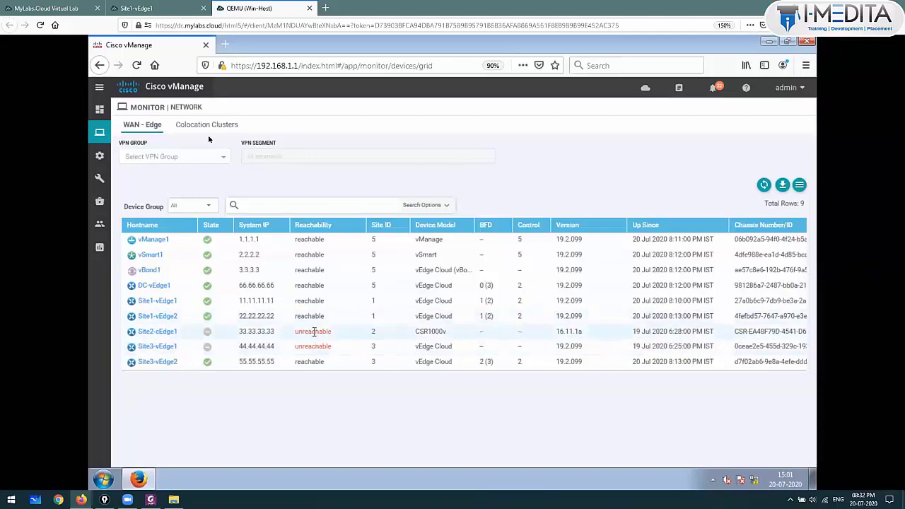
{"action": "left_click", "coordinate": [54, 6]}
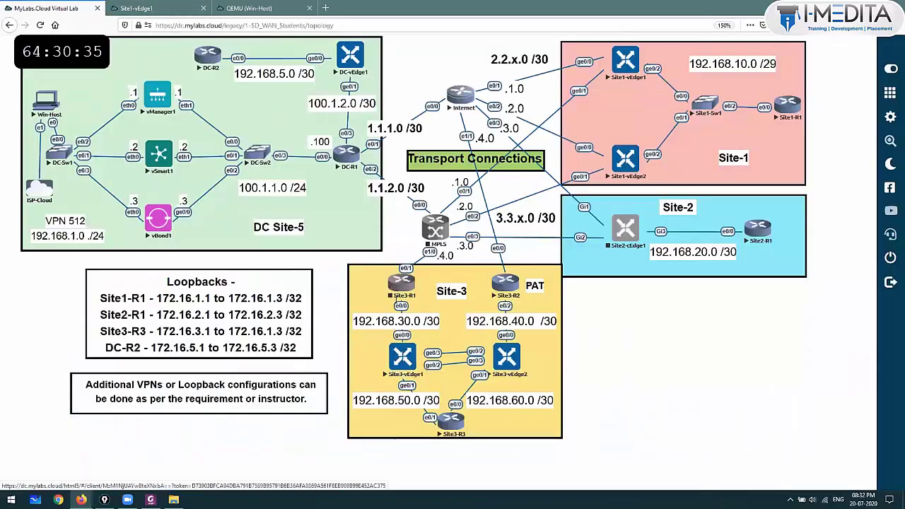
{"action": "left_click", "coordinate": [249, 8]}
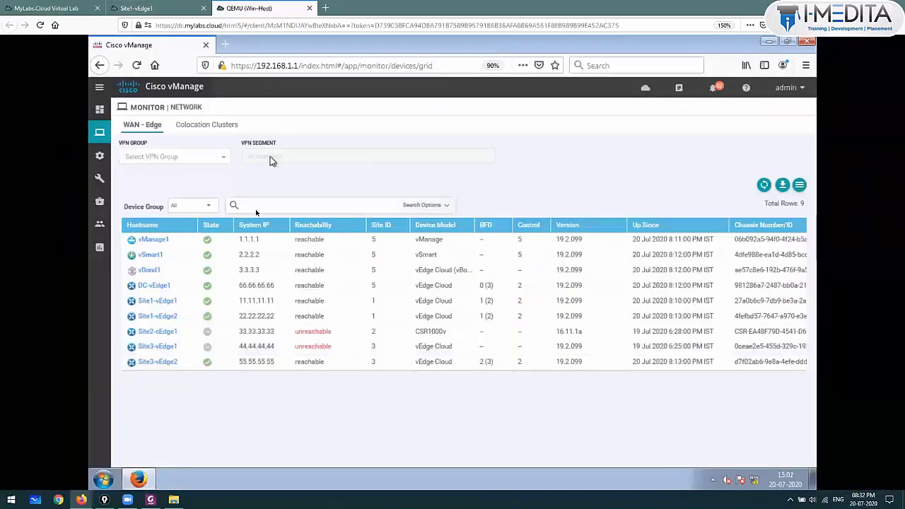
{"action": "left_click", "coordinate": [170, 301]}
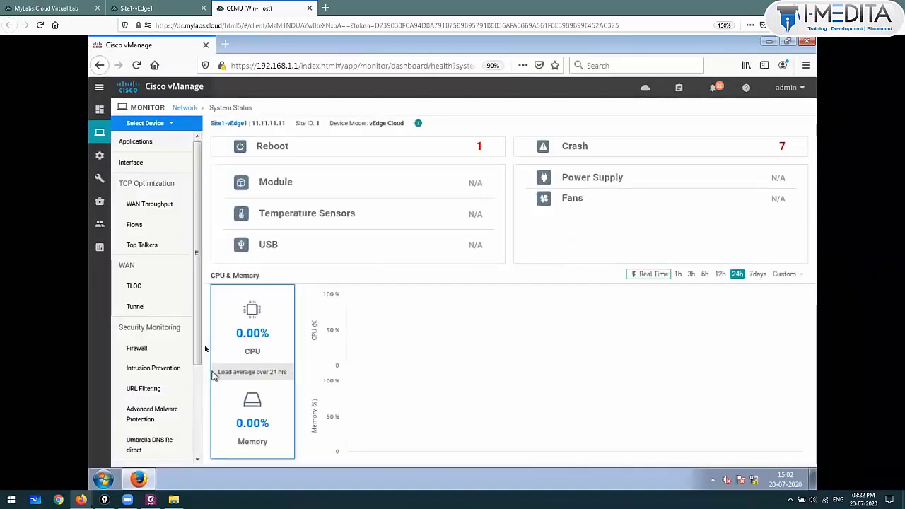
- Show Site1-vEdge1's Real Time IP Routes filtered to protocol ospf, listing five VPN 10 routes
{"action": "left_click_drag", "start_coordinate": [198, 346], "coordinate": [198, 447]}
{"action": "left_click", "coordinate": [138, 454]}
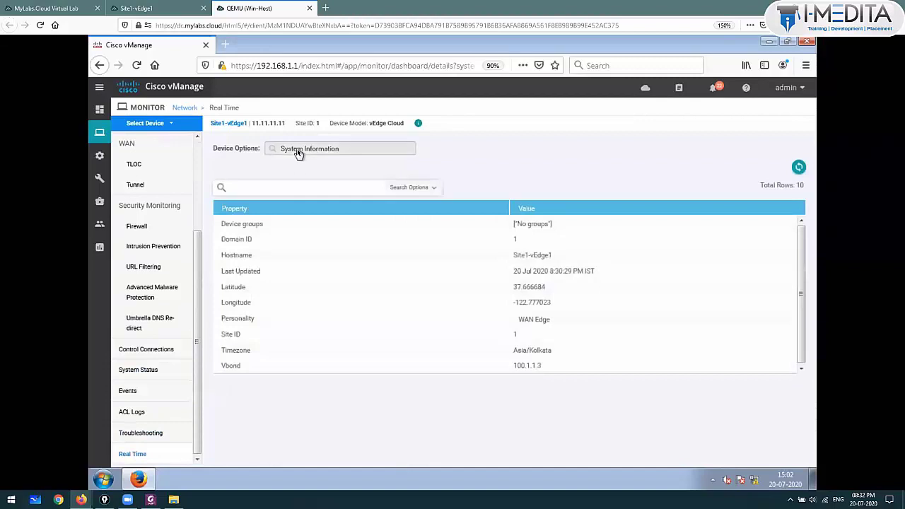
{"action": "left_click", "coordinate": [297, 148]}
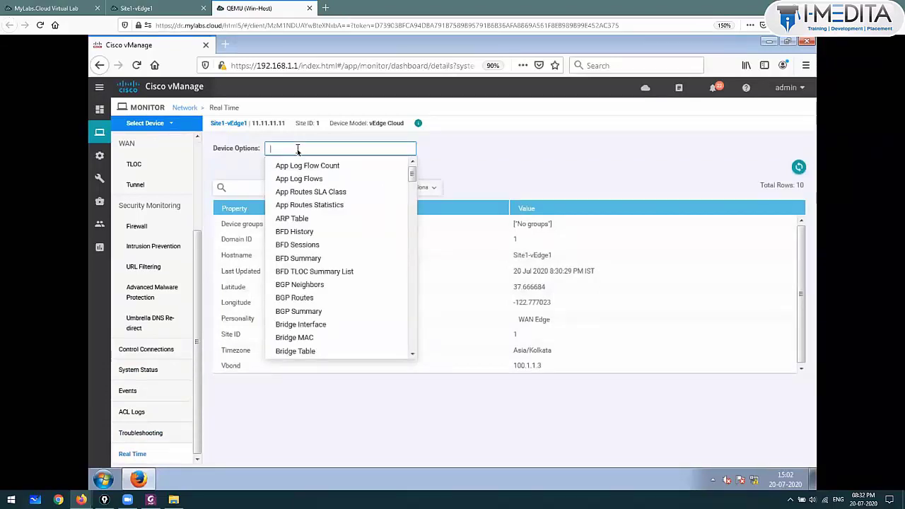
{"action": "type", "text": "ip route"}
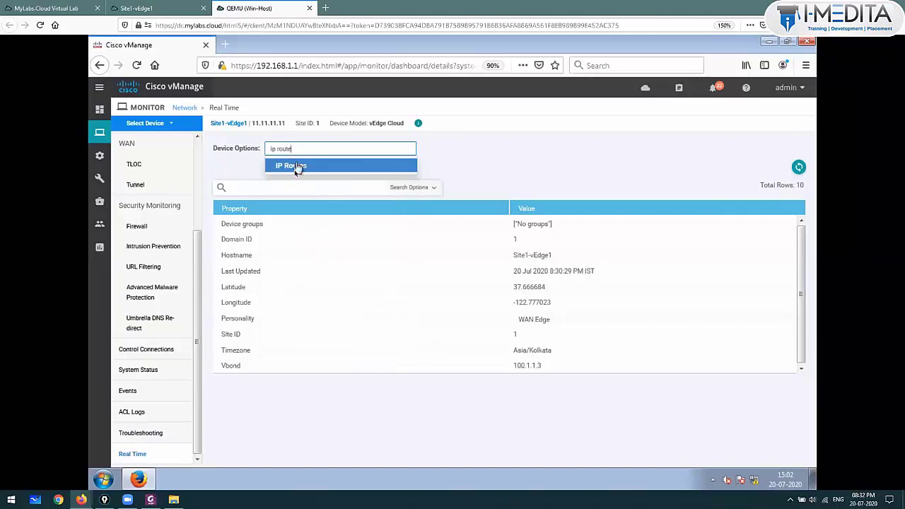
{"action": "left_click", "coordinate": [297, 168]}
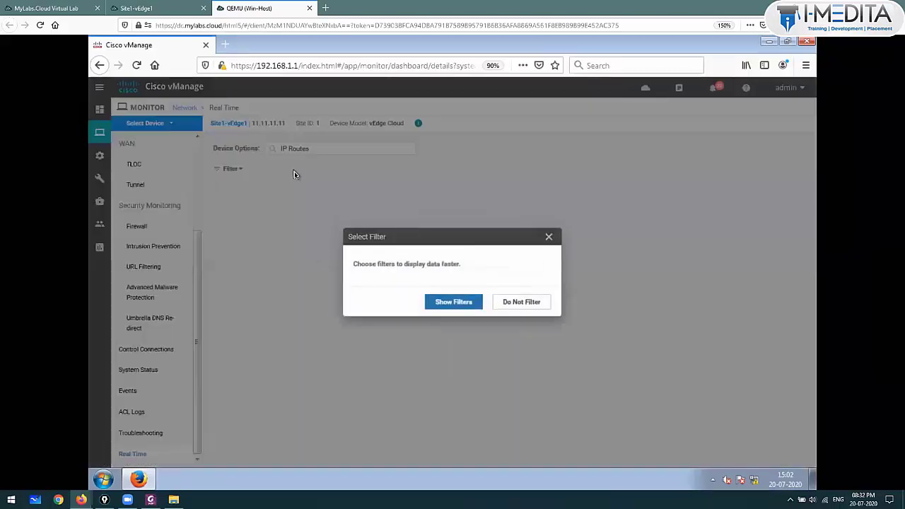
{"action": "left_click", "coordinate": [433, 305]}
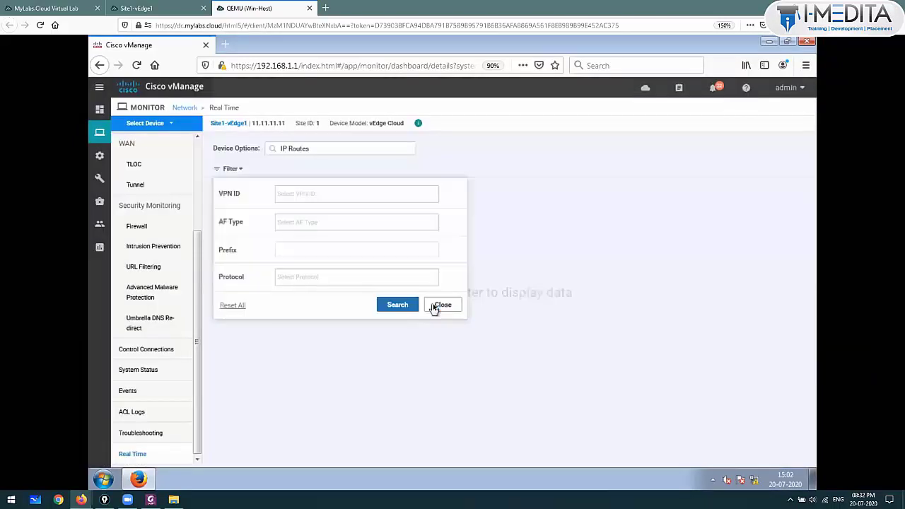
{"action": "left_click", "coordinate": [313, 279]}
{"action": "type", "text": "ospf"}
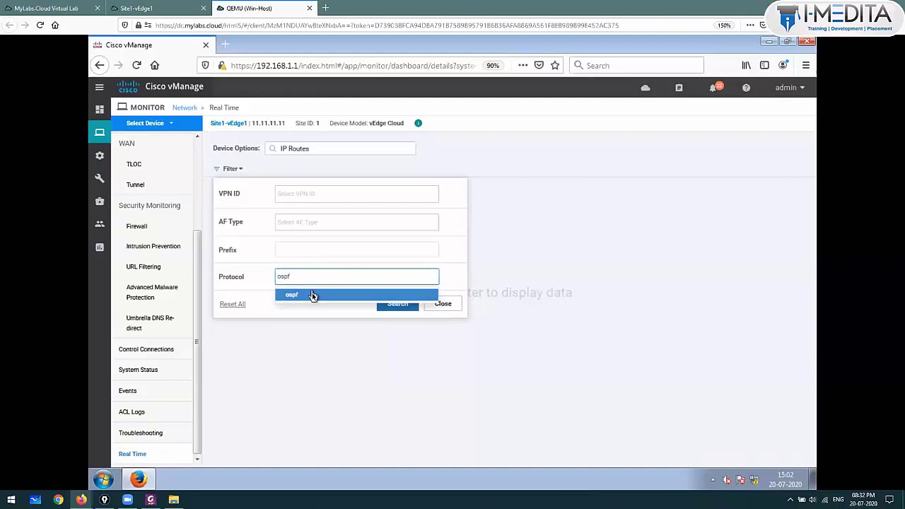
{"action": "left_click", "coordinate": [312, 295]}
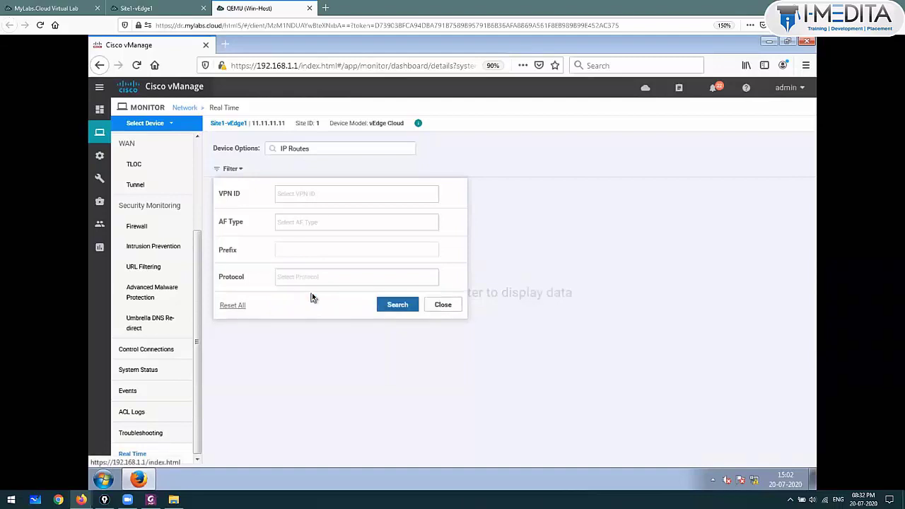
{"action": "left_click", "coordinate": [394, 309]}
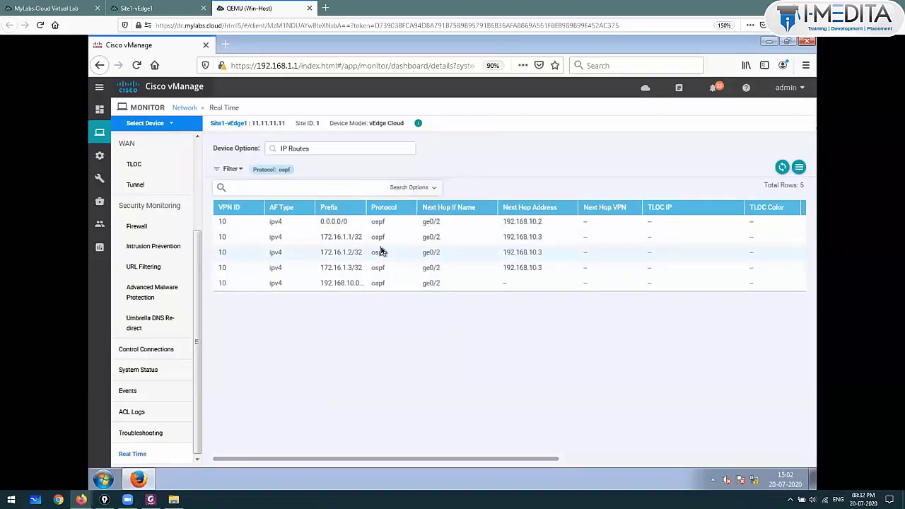
- View Site1-vEdge1's real-time OSPF Neighbors, noting neighbor 192.168.10.2, and OSPF Processes data
{"action": "left_click", "coordinate": [329, 148]}
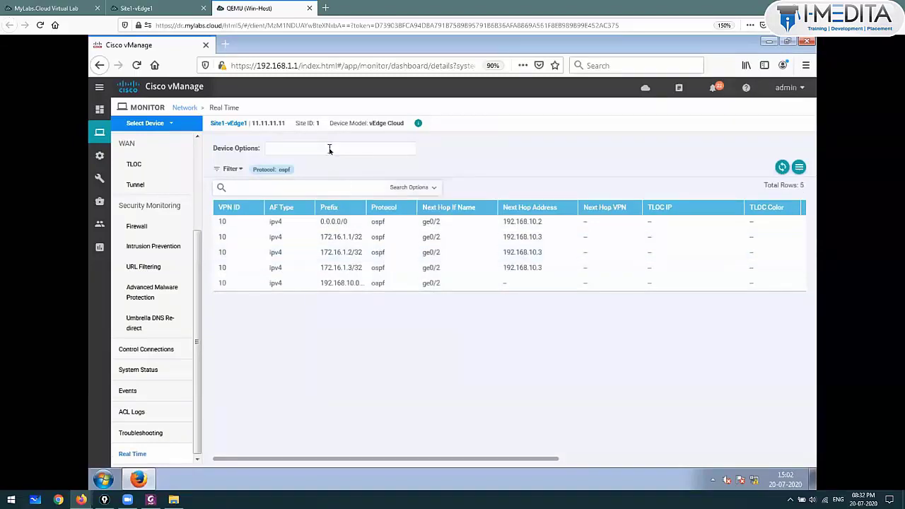
{"action": "type", "text": "ospf nei"}
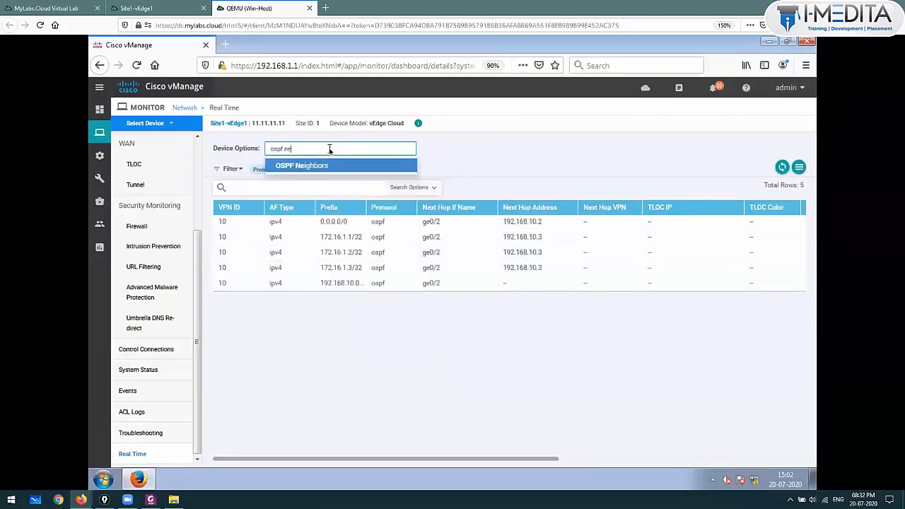
{"action": "left_click", "coordinate": [323, 167]}
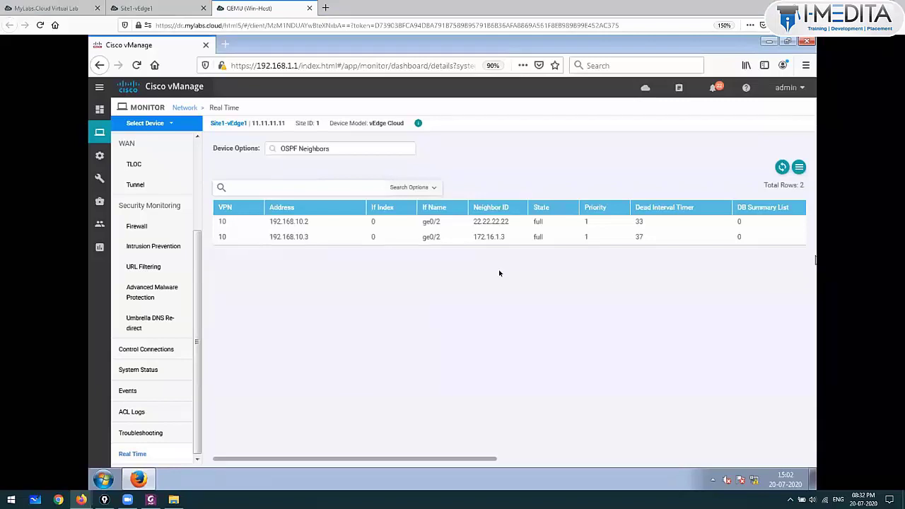
{"action": "double_click", "coordinate": [283, 222]}
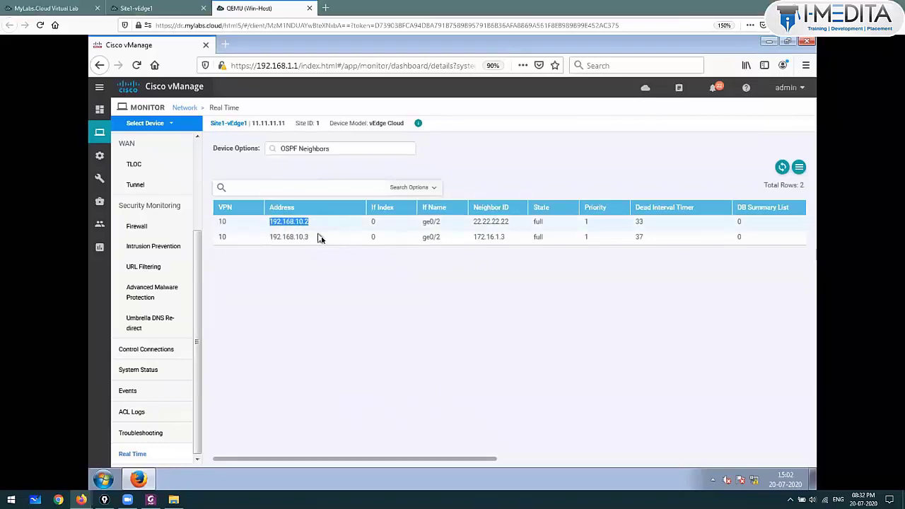
{"action": "left_click", "coordinate": [309, 147]}
{"action": "type", "text": "ospf"}
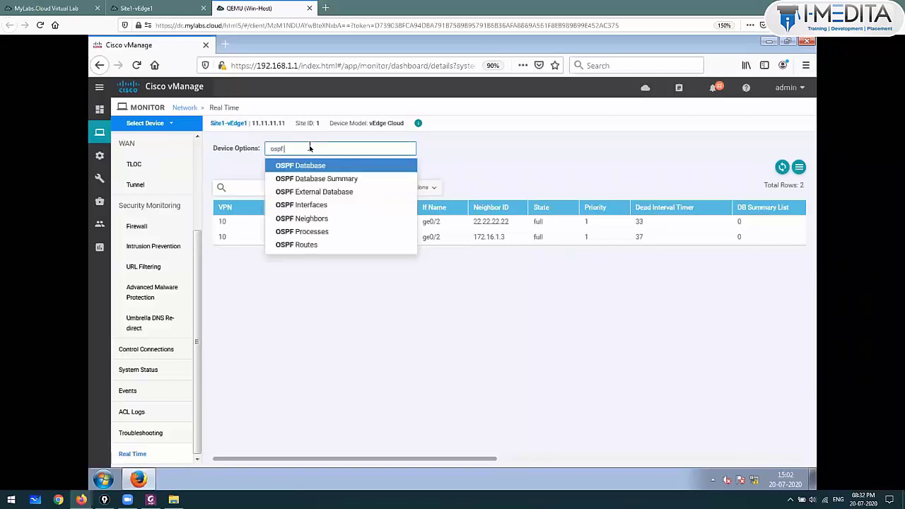
{"action": "left_click", "coordinate": [321, 232]}
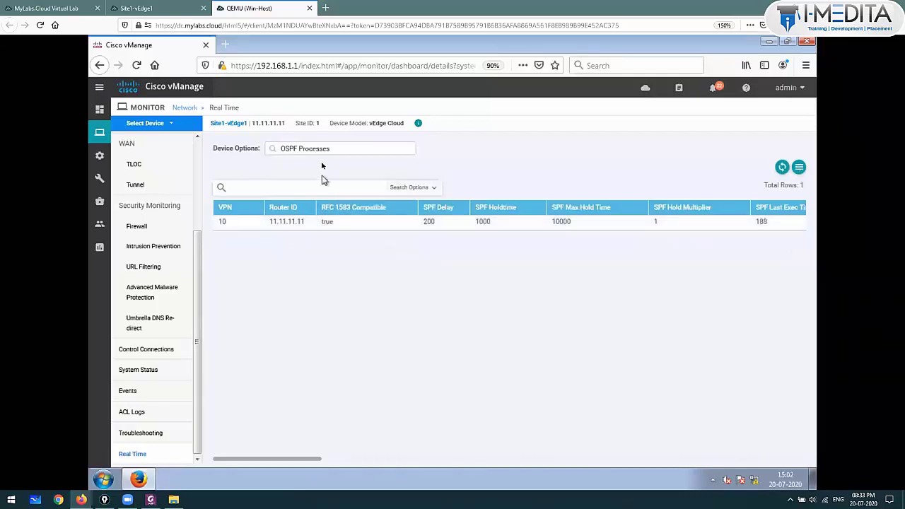
- Show Site1-vEdge1's real-time OSPF Database, listing four area 0 LSAs in VPN 10
{"action": "left_click", "coordinate": [326, 149]}
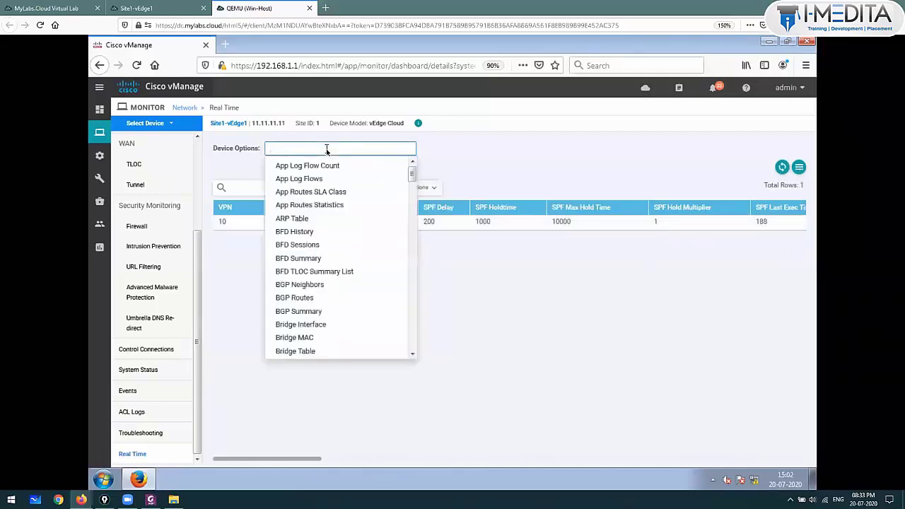
{"action": "type", "text": "ospf"}
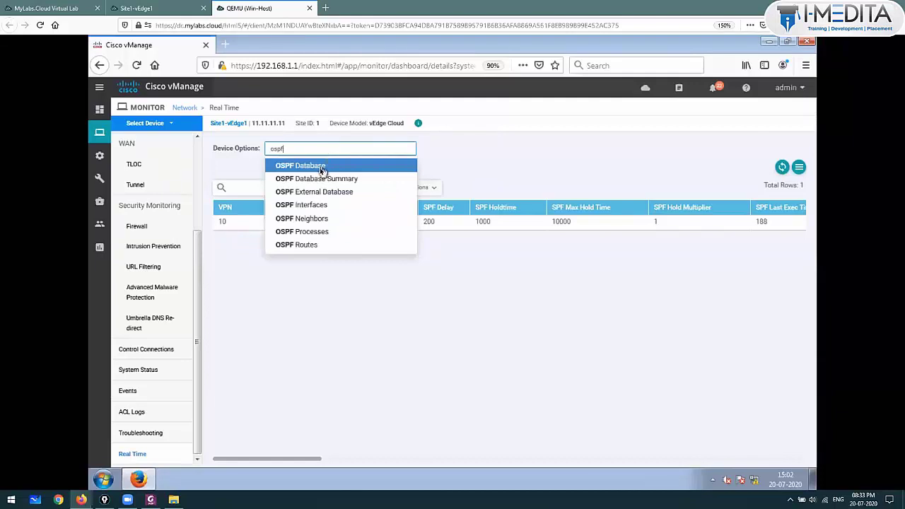
{"action": "left_click", "coordinate": [319, 168]}
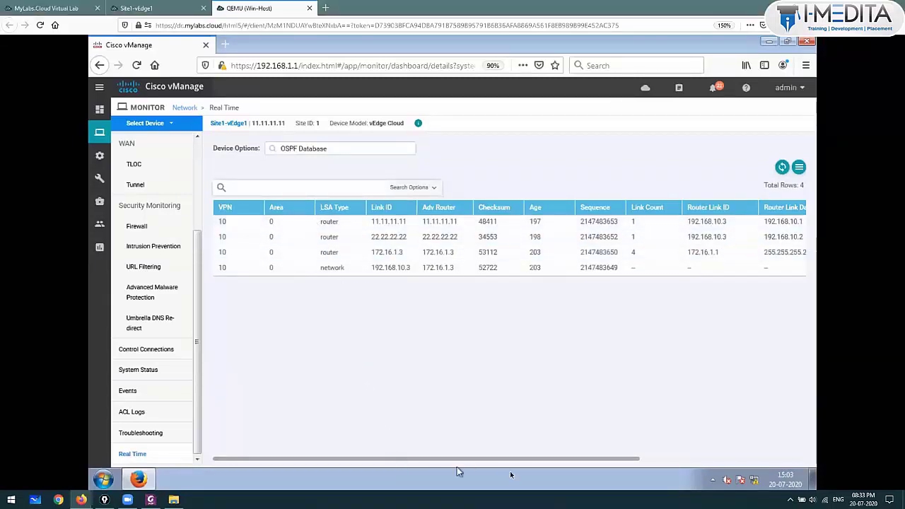
{"action": "key", "text": "ctrl+a"}
{"action": "left_click", "coordinate": [545, 441]}
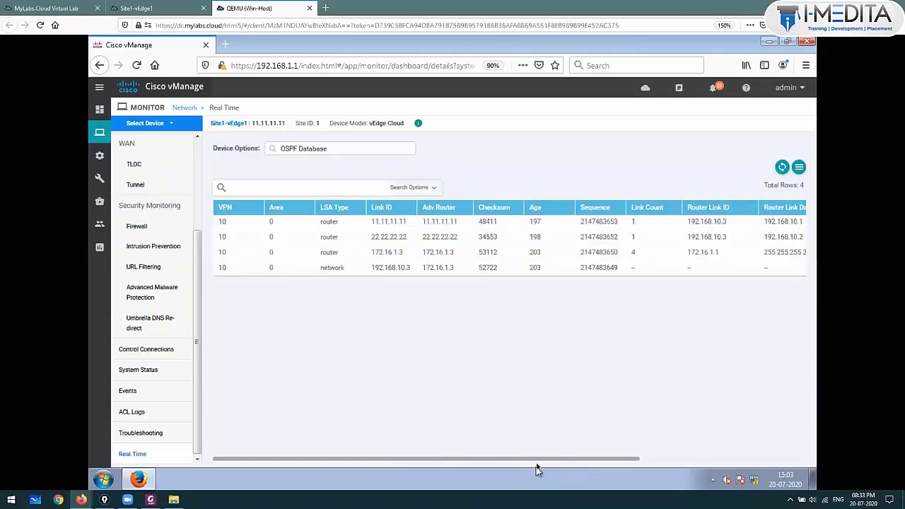
{"action": "left_click_drag", "start_coordinate": [537, 461], "coordinate": [516, 460]}
- Check the Site1-vEdge1 terminal, then return to the MyLabs lab topology page
{"action": "left_click", "coordinate": [148, 8]}
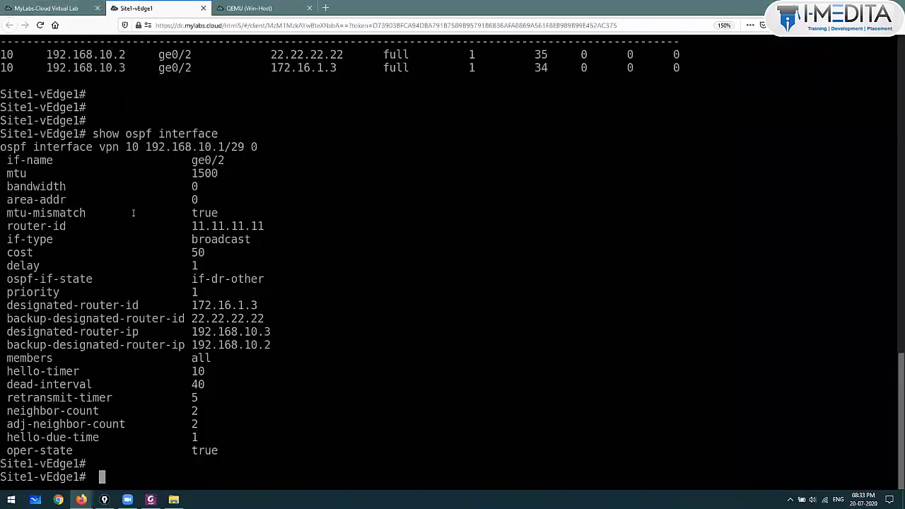
{"action": "left_click", "coordinate": [46, 8]}
{"action": "left_click", "coordinate": [247, 8]}
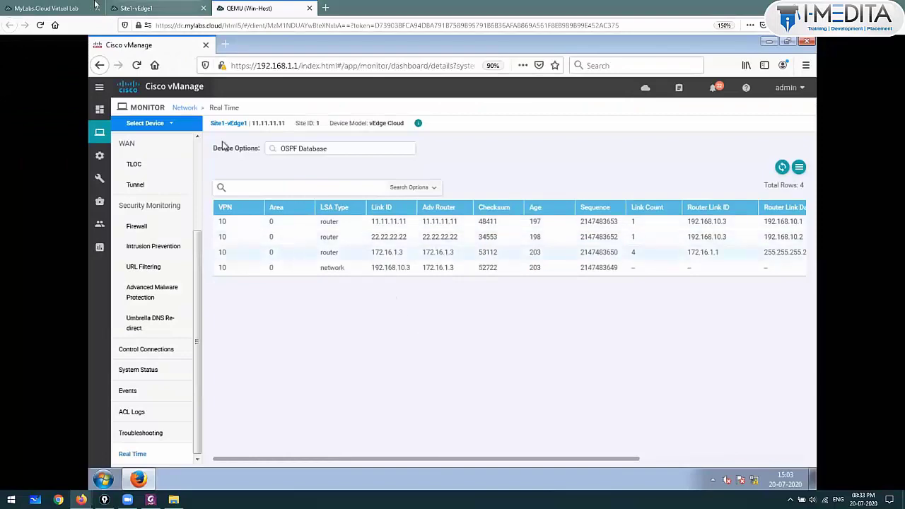
{"action": "left_click", "coordinate": [76, 7]}
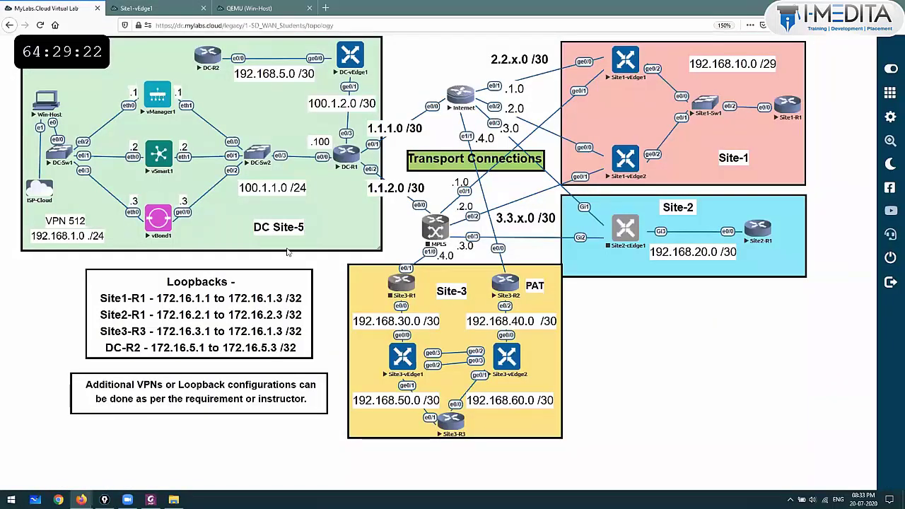
- Open the Site3-vEdge2 console beside the topology and log in with the admin account
{"action": "left_click", "coordinate": [501, 363]}
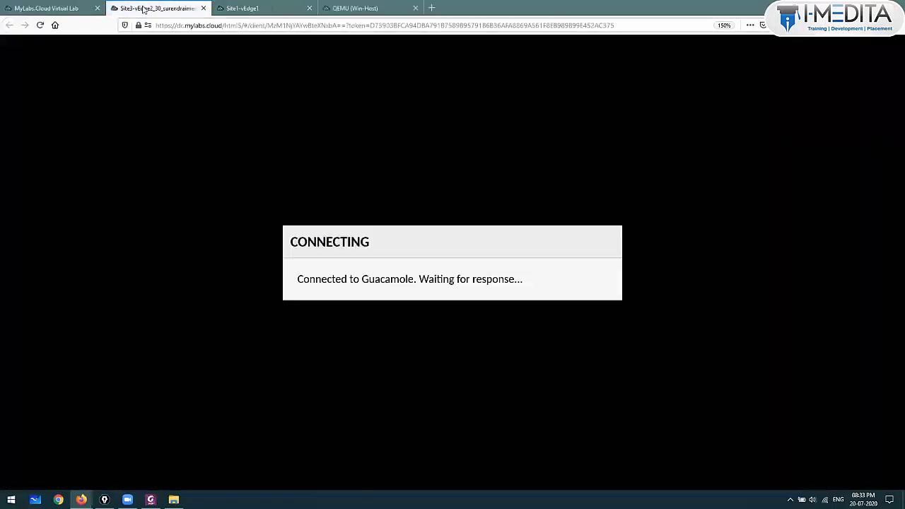
{"action": "double_click", "coordinate": [283, 10]}
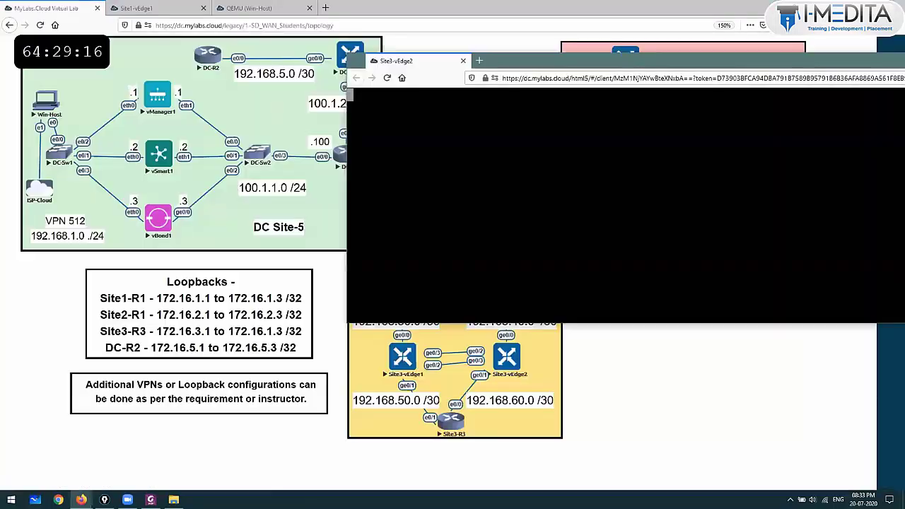
{"action": "key", "text": "Return"}
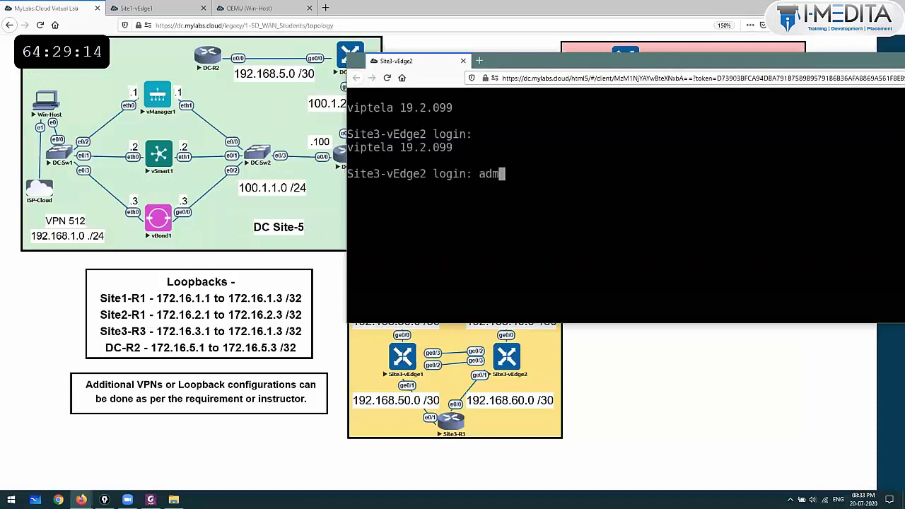
{"action": "key", "text": "Return"}
{"action": "key", "text": "Return"}
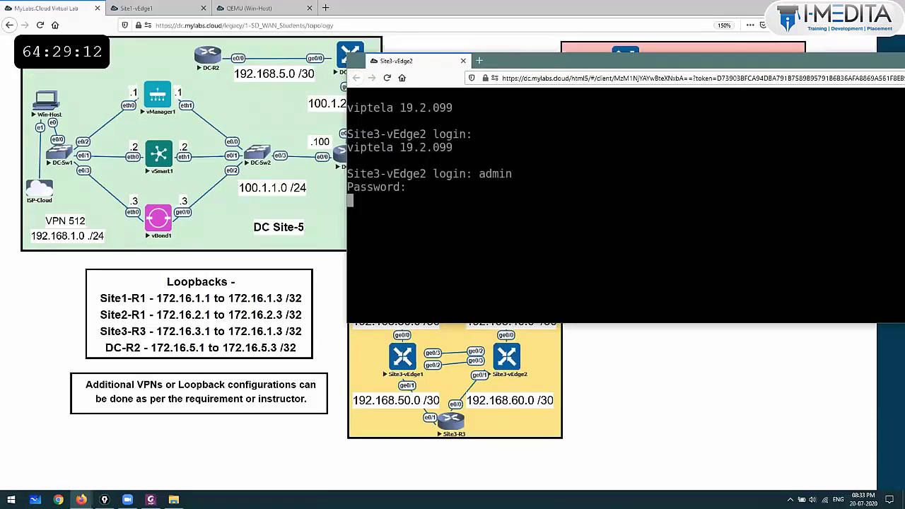
{"action": "key", "text": "Return"}
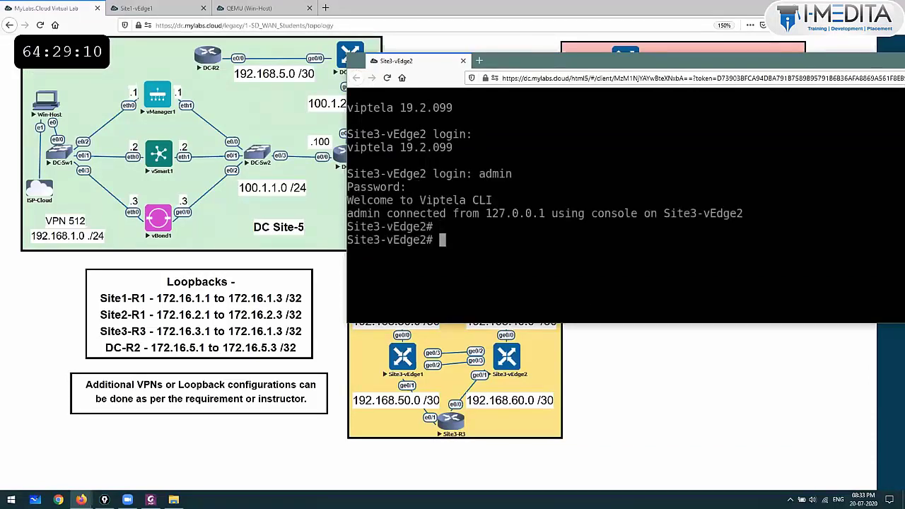
- In configuration mode, add interface ge0/1 to VPN 10 OSPF area 0
{"action": "type", "text": "conf t"}
{"action": "key", "text": "Return"}
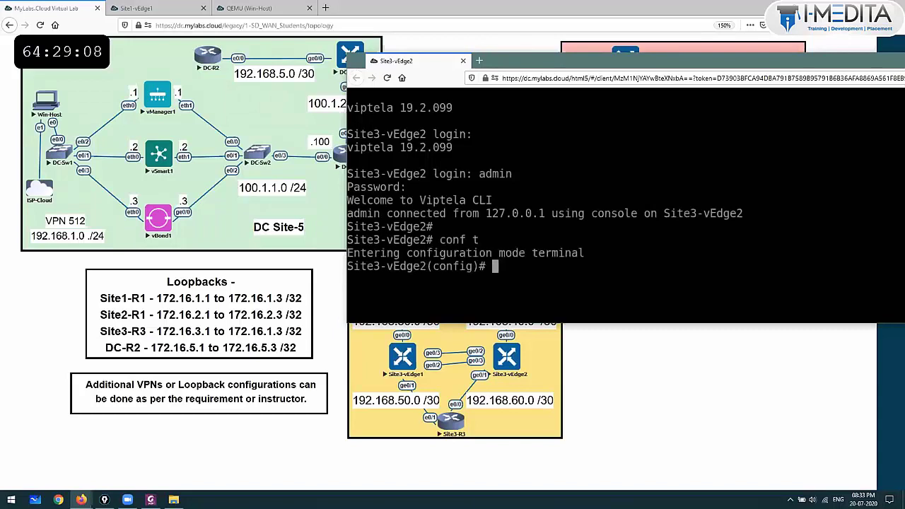
{"action": "type", "text": "vpn 10"}
{"action": "key", "text": "Return"}
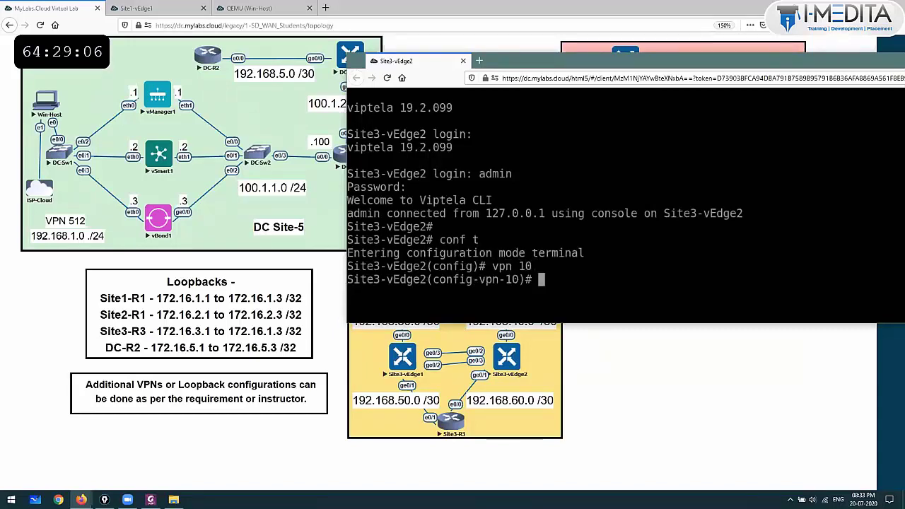
{"action": "type", "text": "router ospf"}
{"action": "key", "text": "Return"}
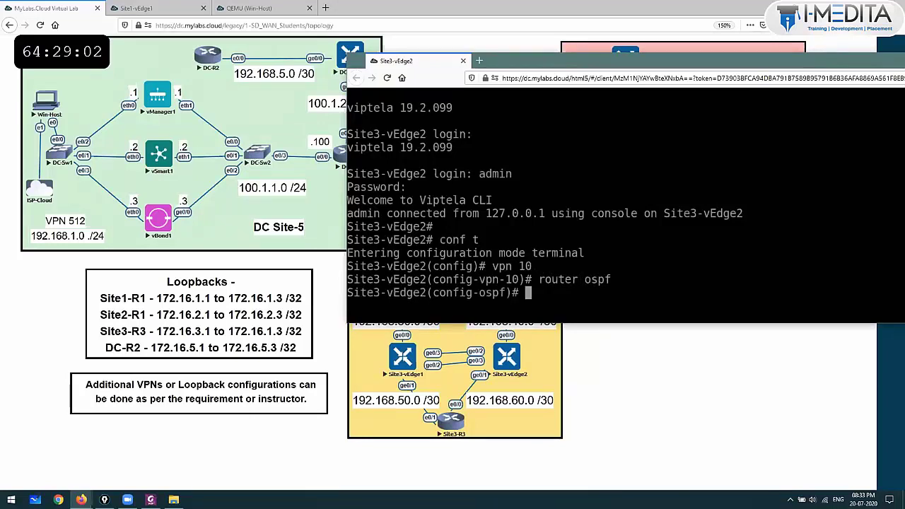
{"action": "type", "text": "area 0"}
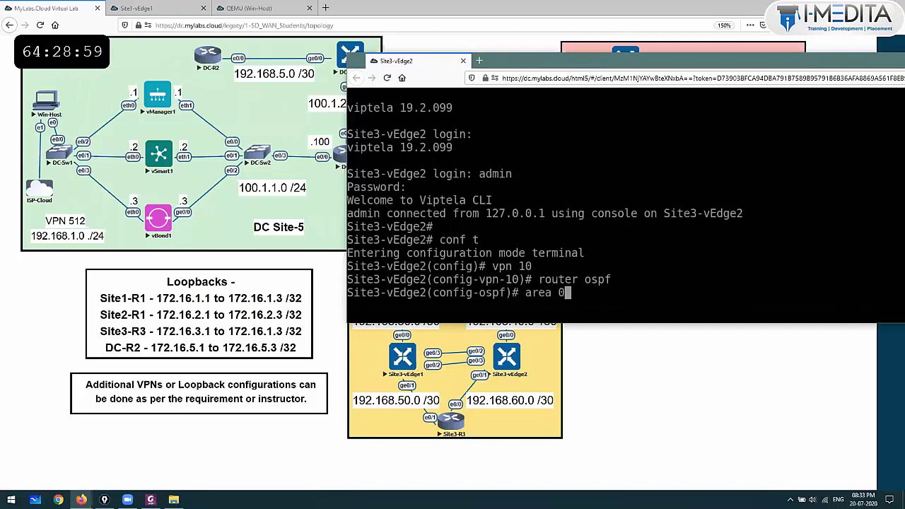
{"action": "key", "text": "Return"}
{"action": "type", "text": "inte"}
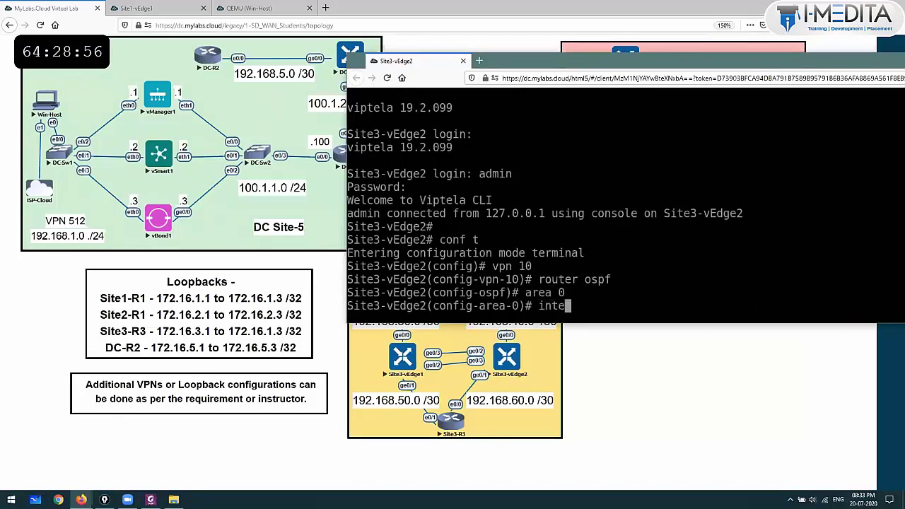
{"action": "type", "text": "rface ge0/1"}
{"action": "key", "text": "Return"}
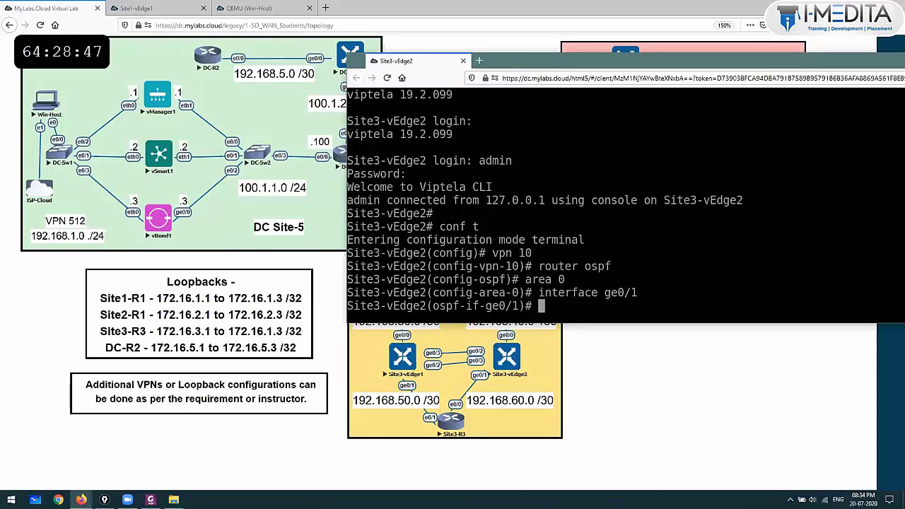
{"action": "type", "text": "exit"}
{"action": "key", "text": "Return"}
- At the OSPF router level, add 'default-information originate always'
{"action": "type", "text": "d"}
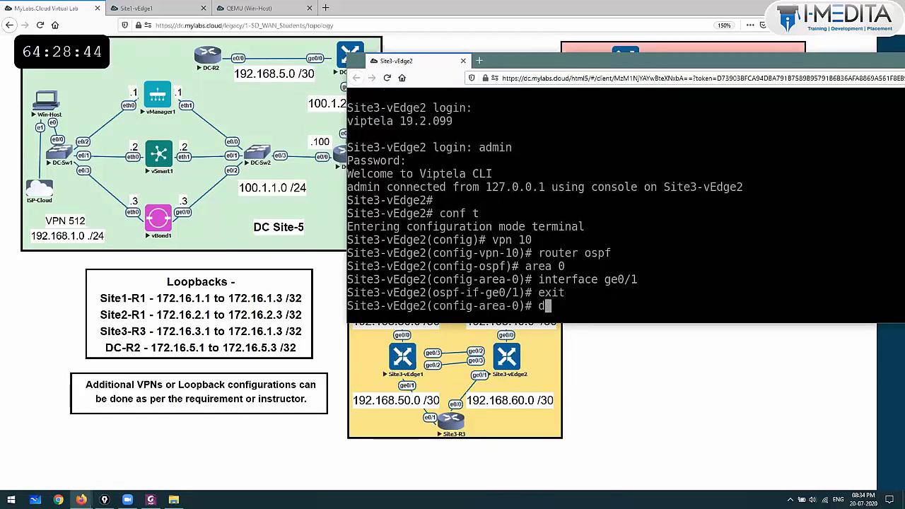
{"action": "type", "text": "efa"}
{"action": "key", "text": "Tab"}
{"action": "key", "text": "BackSpace"}
{"action": "key", "text": "BackSpace"}
{"action": "key", "text": "BackSpace"}
{"action": "key", "text": "BackSpace"}
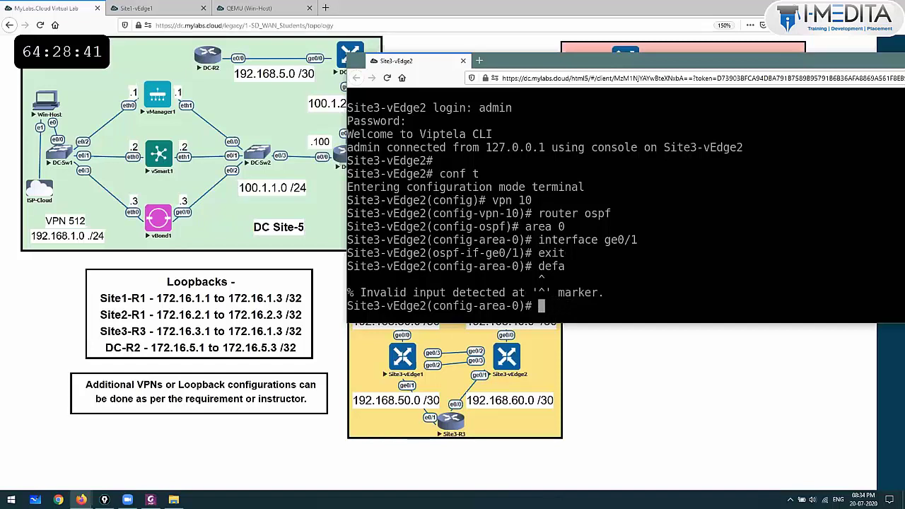
{"action": "type", "text": "exit"}
{"action": "key", "text": "Return"}
{"action": "type", "text": "de"}
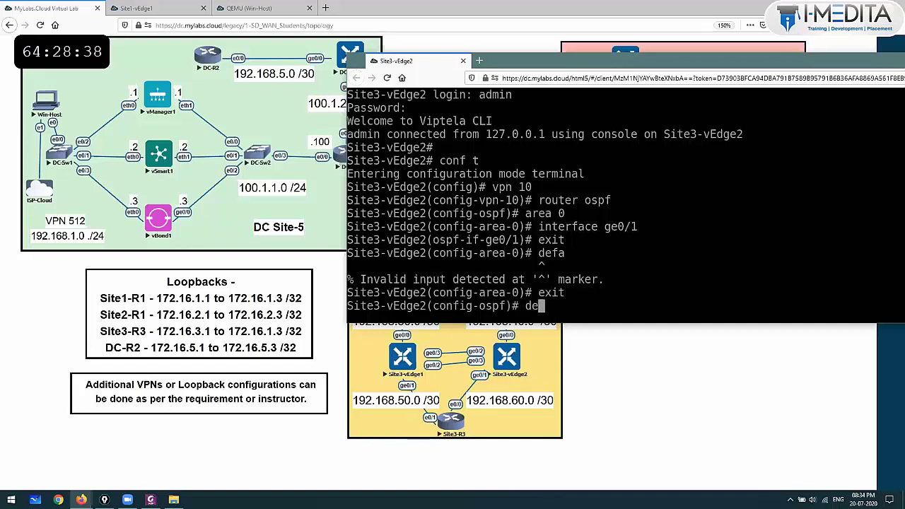
{"action": "key", "text": "Tab"}
{"action": "type", "text": "f"}
{"action": "key", "text": "Tab"}
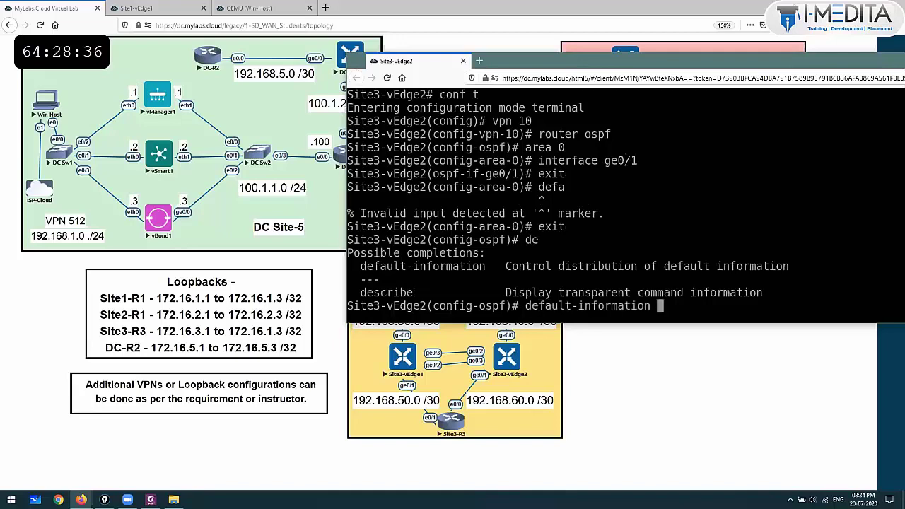
{"action": "type", "text": "originate always"}
{"action": "key", "text": "Return"}
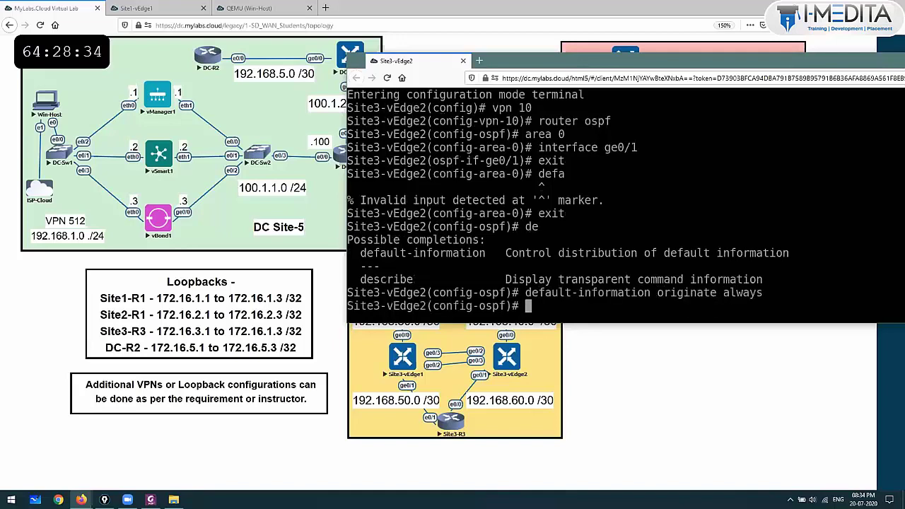
- Review the available OSPF commands and commit; the commit is rejected for ge0/1
{"action": "key", "text": "Tab"}
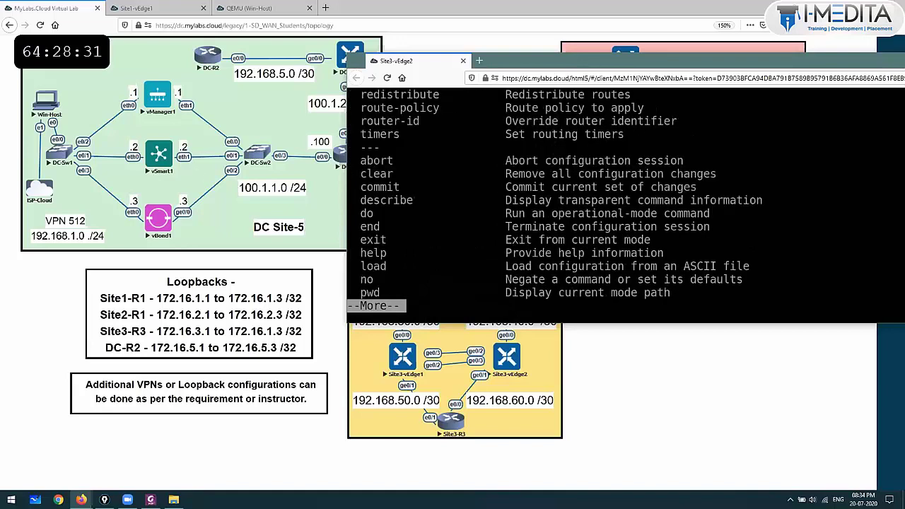
{"action": "scroll", "coordinate": [415, 168], "scroll_direction": "up", "scroll_amount": 2}
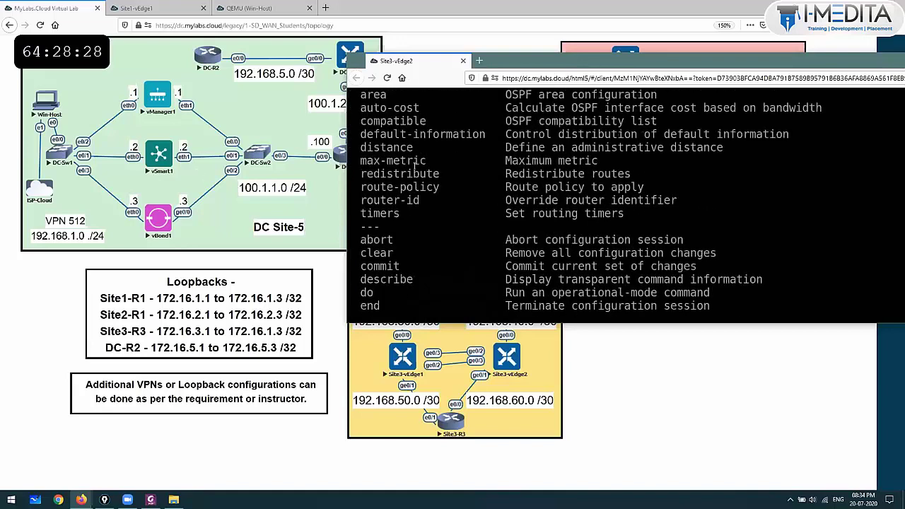
{"action": "scroll", "coordinate": [415, 161], "scroll_direction": "up", "scroll_amount": 1}
{"action": "scroll", "coordinate": [421, 192], "scroll_direction": "down", "scroll_amount": 3}
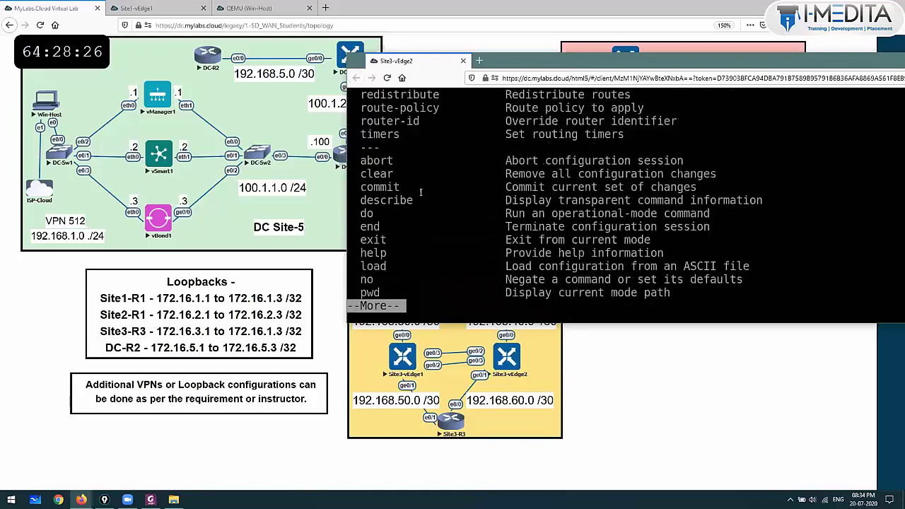
{"action": "key", "text": "space"}
{"action": "type", "text": "commit"}
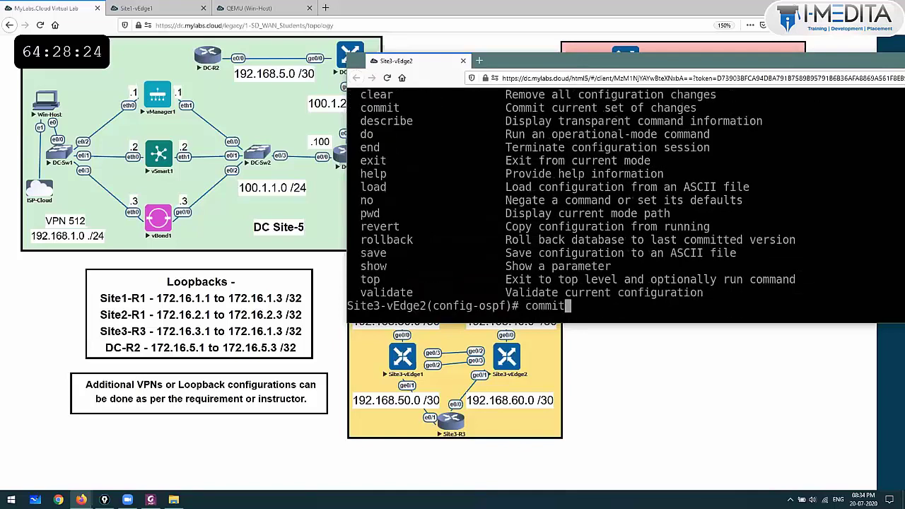
{"action": "key", "text": "Return"}
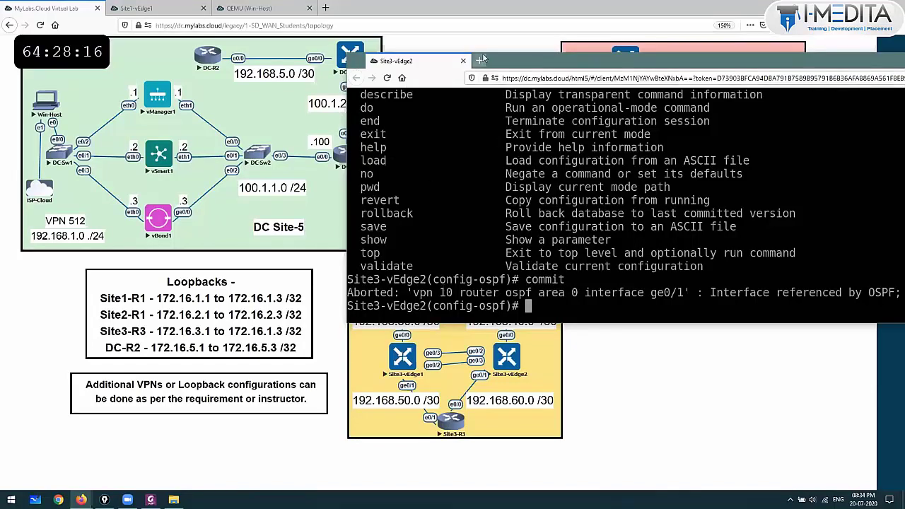
- Reposition the console to read the full error and cancel committing the pending changes
{"action": "right_click", "coordinate": [487, 67]}
{"action": "left_click", "coordinate": [498, 64]}
{"action": "left_click_drag", "start_coordinate": [498, 64], "coordinate": [203, 55]}
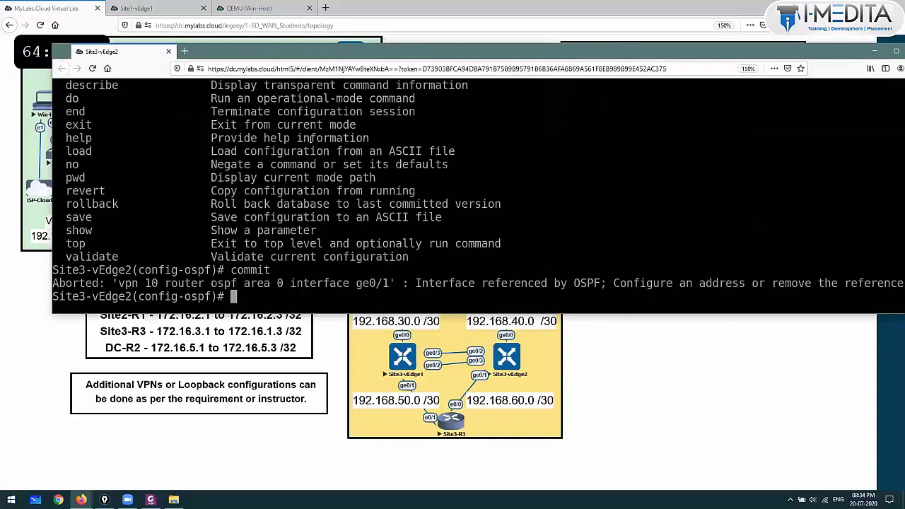
{"action": "key", "text": "ctrl+z"}
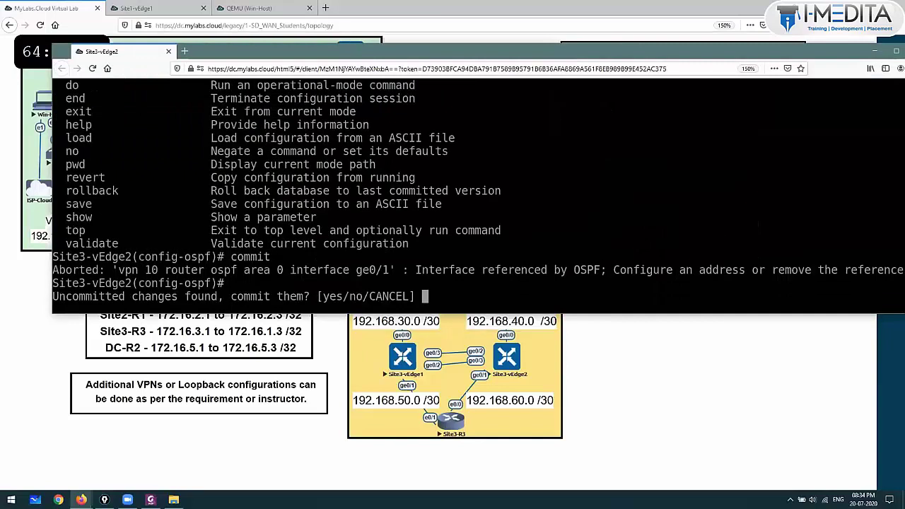
{"action": "type", "text": "c"}
{"action": "key", "text": "Return"}
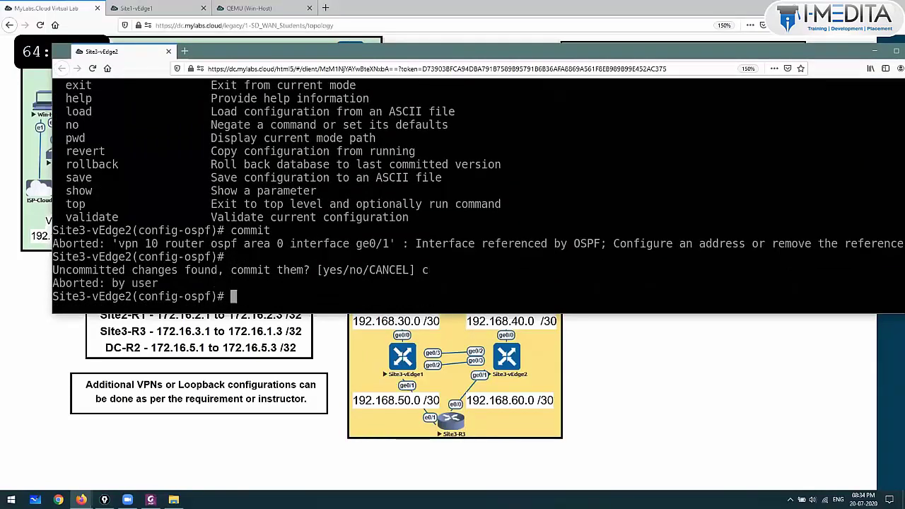
{"action": "key", "text": "Return"}
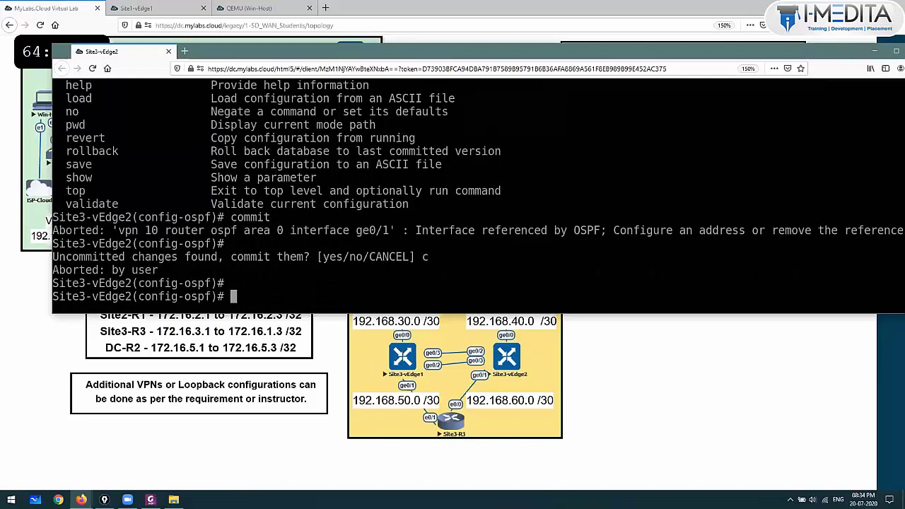
- Exit from the OSPF router level back to global configuration
{"action": "type", "text": "exit"}
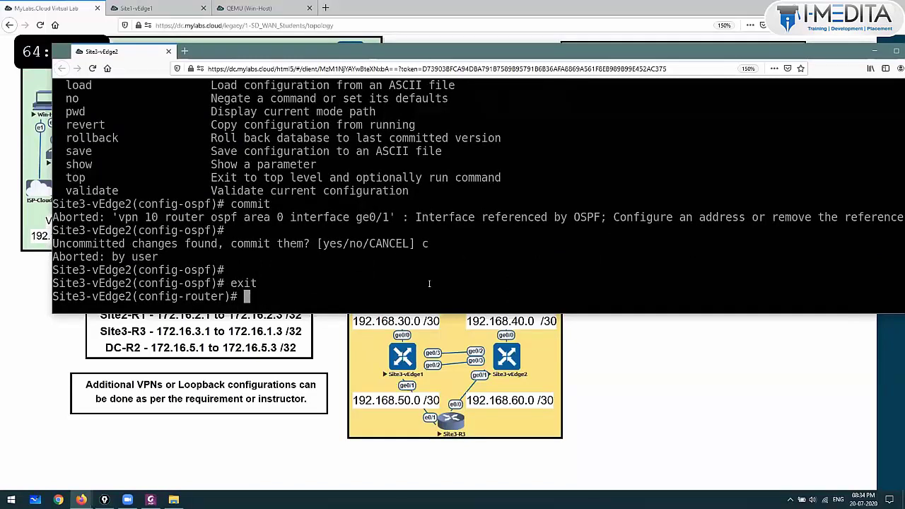
{"action": "type", "text": "exiit"}
{"action": "key", "text": "Return"}
{"action": "type", "text": "exit"}
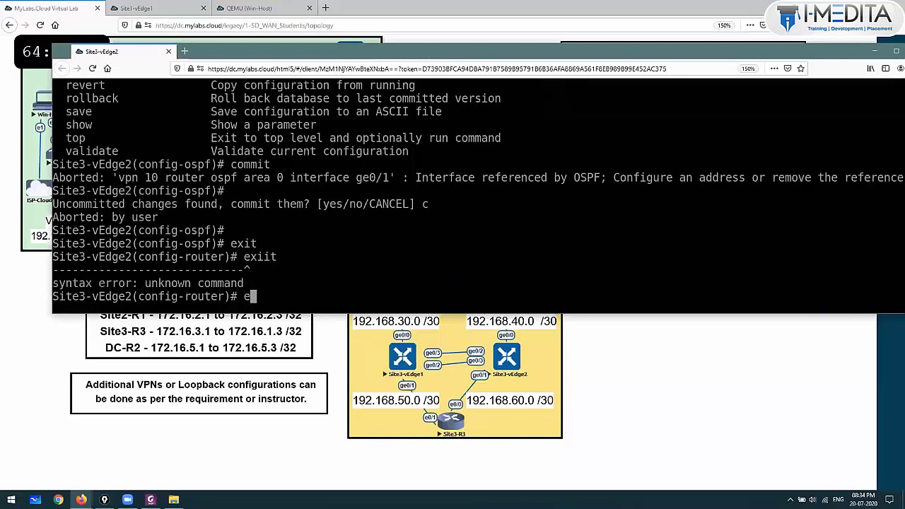
{"action": "key", "text": "Return"}
{"action": "type", "text": "exit"}
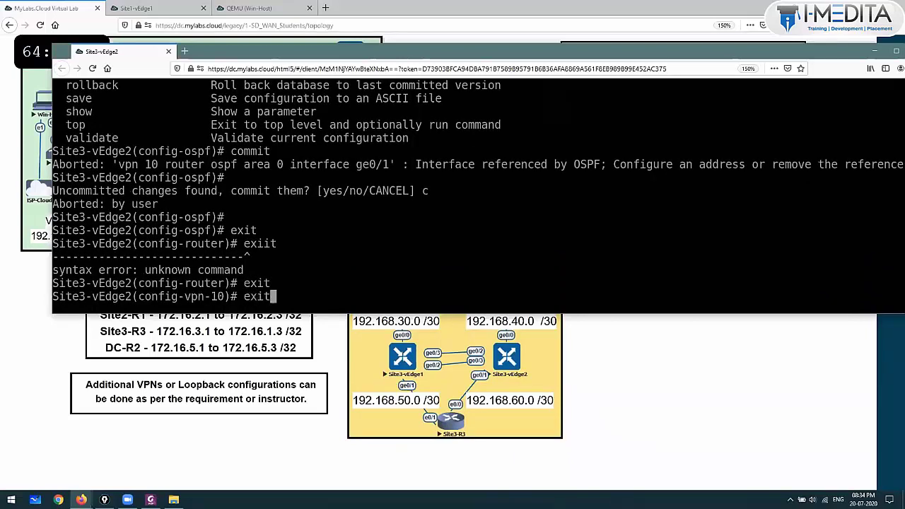
{"action": "key", "text": "Return"}
- Give VPN 10 interface ge0/1 address 192.168.30.1/30, enable it with no shut, and commit
{"action": "type", "text": "vpn 10"}
{"action": "key", "text": "Return"}
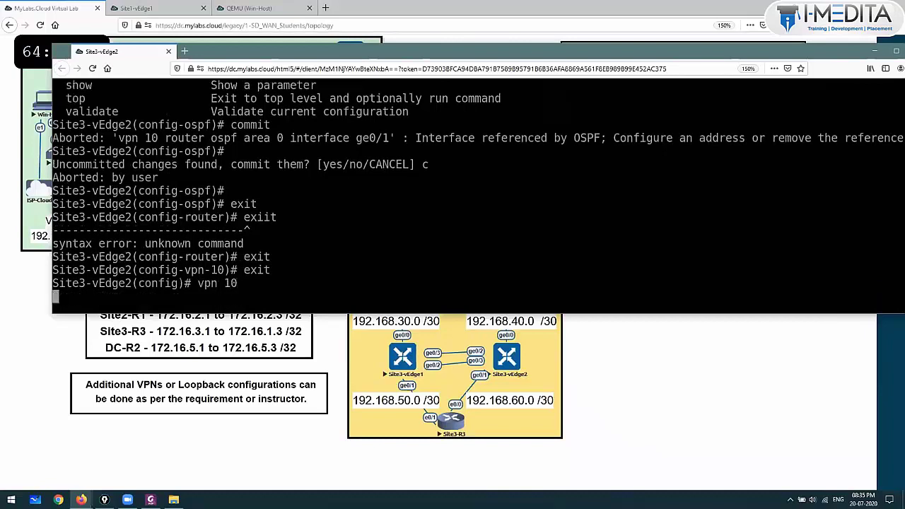
{"action": "type", "text": "interface "}
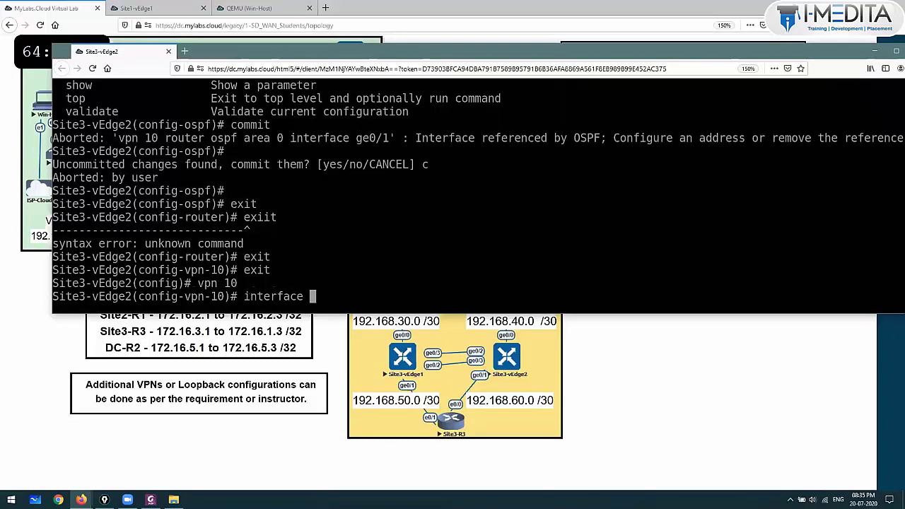
{"action": "type", "text": "ge0/1 ip address 192."}
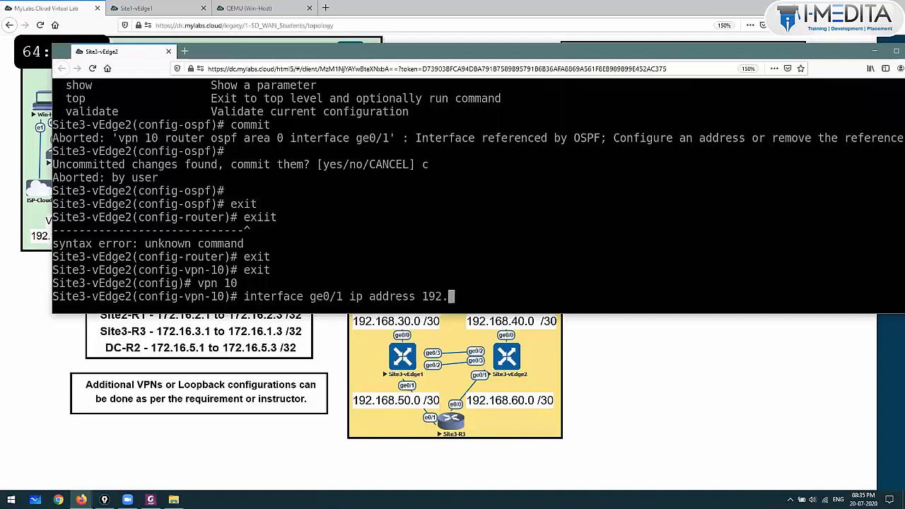
{"action": "type", "text": "168.30.1/30"}
{"action": "key", "text": "Return"}
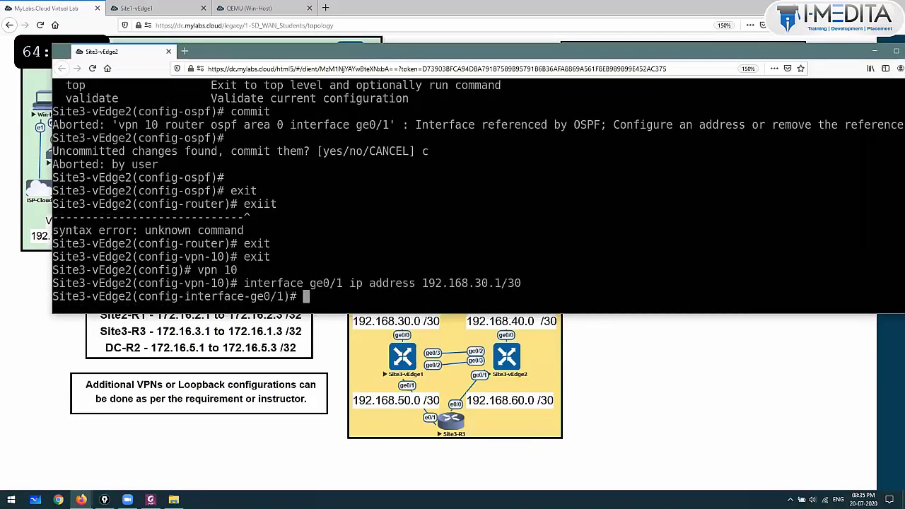
{"action": "type", "text": "no shut"}
{"action": "key", "text": "Return"}
{"action": "type", "text": "commit"}
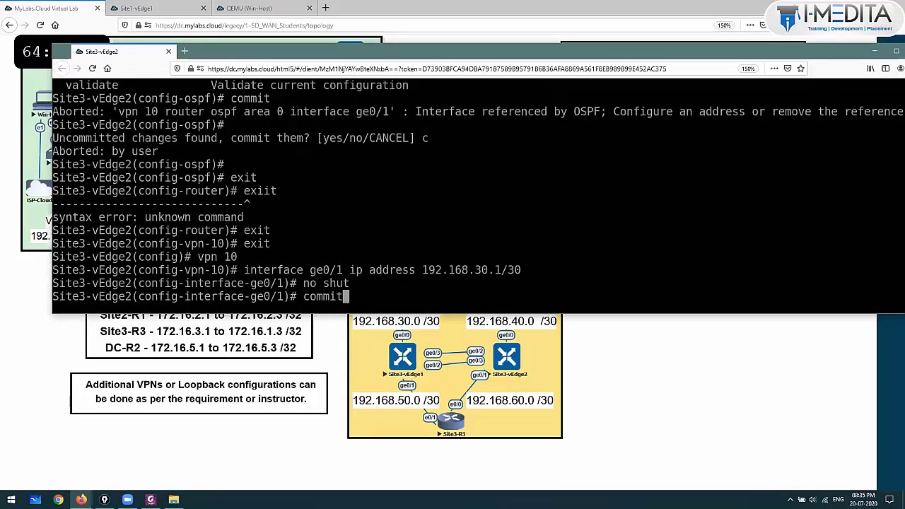
{"action": "key", "text": "Return"}
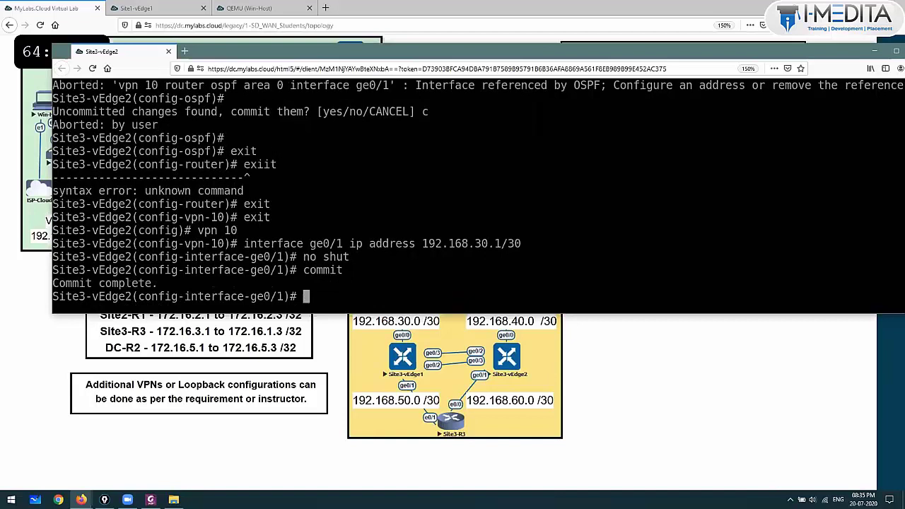
{"action": "type", "text": "exit"}
{"action": "key", "text": "Return"}
{"action": "type", "text": "exi"}
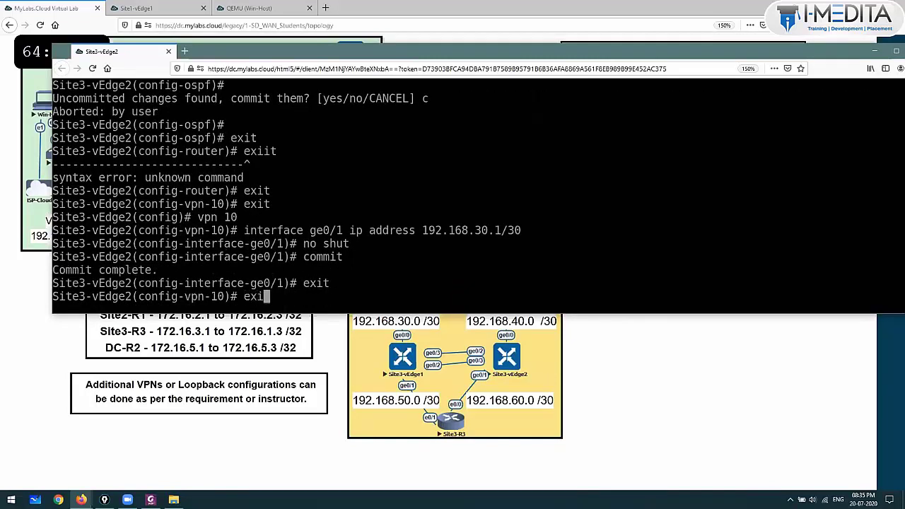
{"action": "type", "text": "t"}
{"action": "key", "text": "Return"}
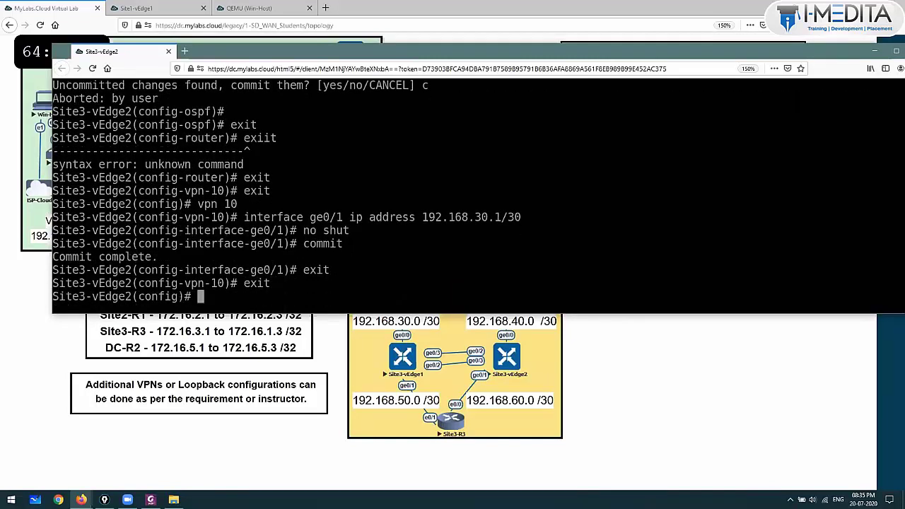
- Add 'redistribute omp' under VPN 10 router ospf, commit, and return to operational mode
{"action": "type", "text": "vpn 10 router ospf"}
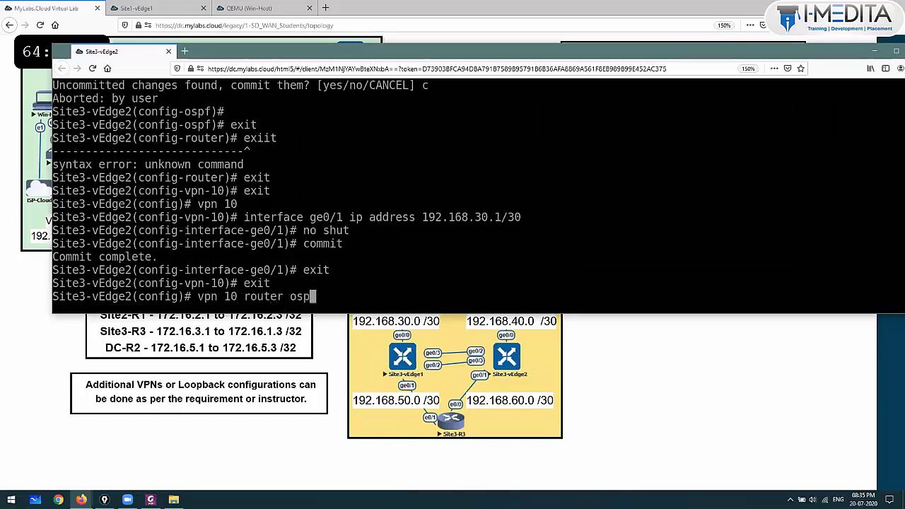
{"action": "key", "text": "Return"}
{"action": "type", "text": "redistribute omp"}
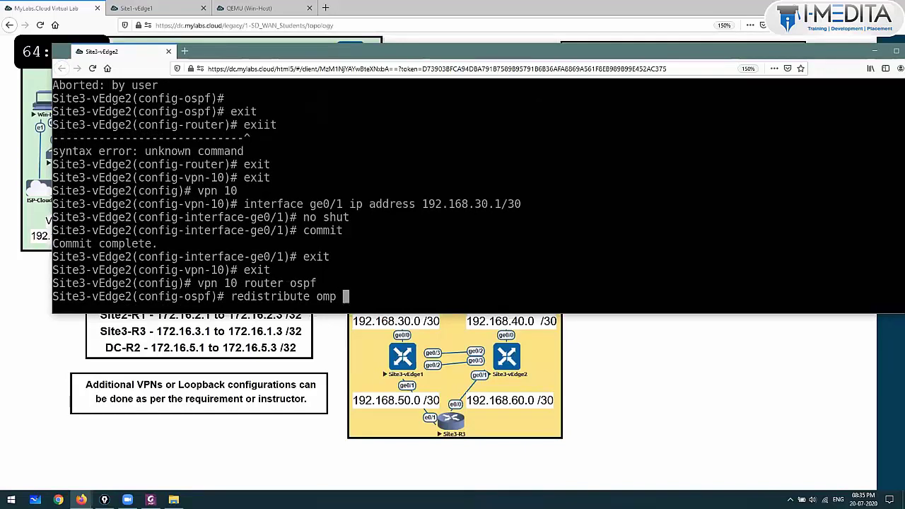
{"action": "key", "text": "Return"}
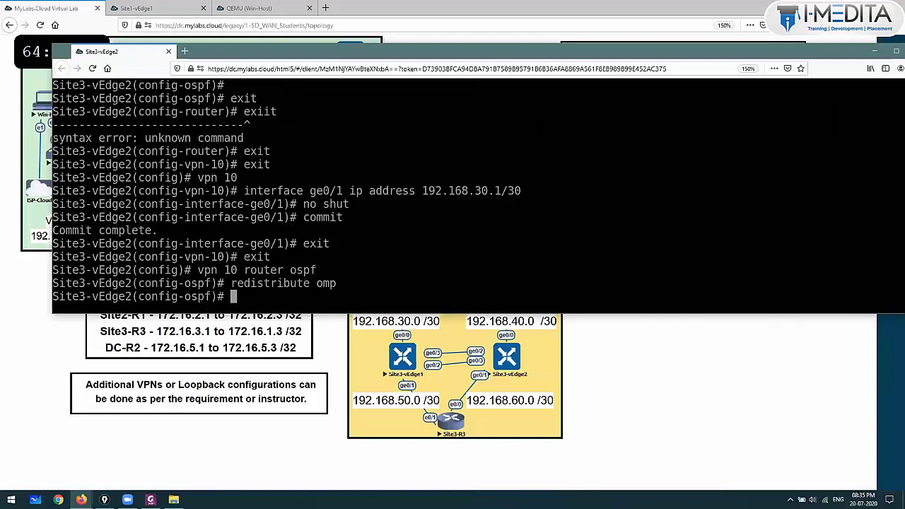
{"action": "type", "text": "exit"}
{"action": "key", "text": "Return"}
{"action": "type", "text": "commit"}
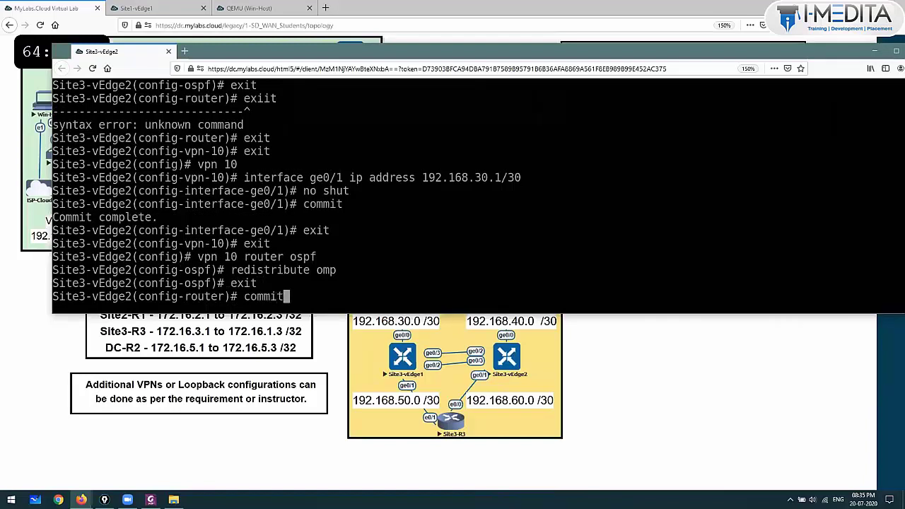
{"action": "key", "text": "Return"}
{"action": "key", "text": "ctrl+z"}
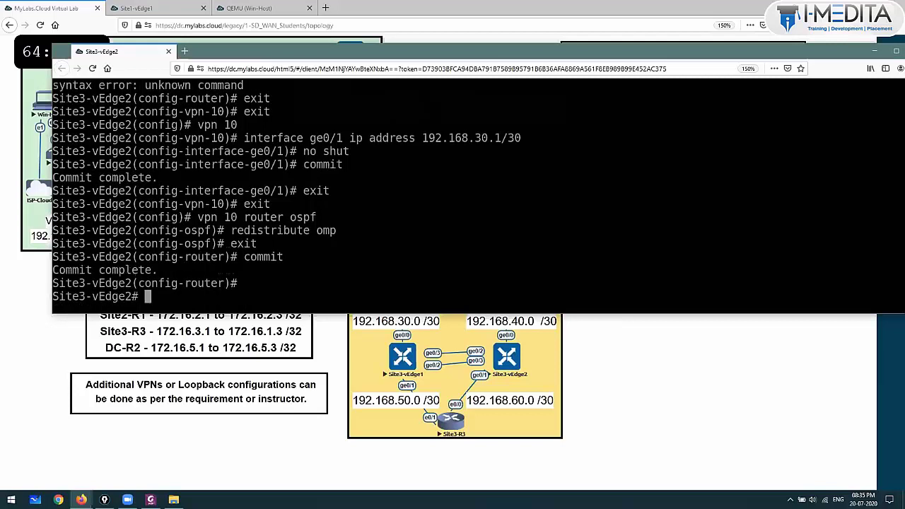
{"action": "key", "text": "Return"}
{"action": "key", "text": "Return"}
{"action": "key", "text": "Return"}
{"action": "key", "text": "Return"}
{"action": "key", "text": "Return"}
{"action": "key", "text": "Return"}
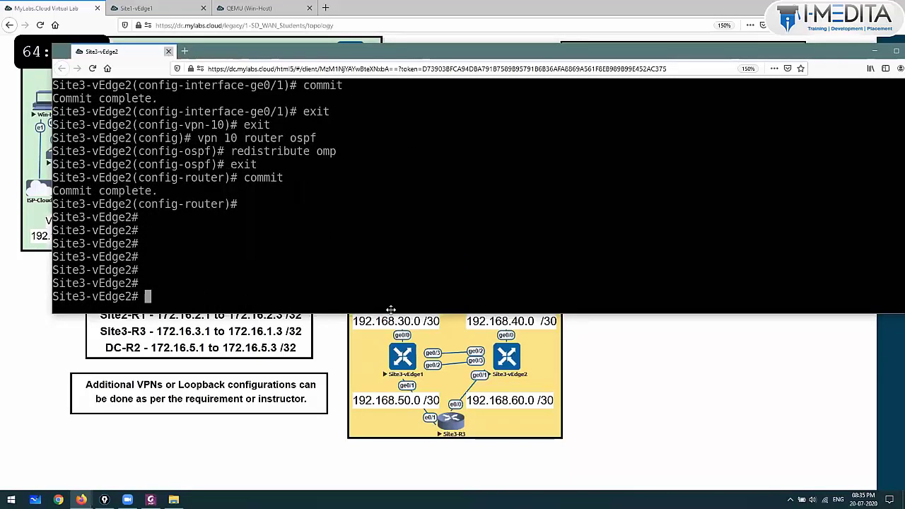
{"action": "left_click", "coordinate": [169, 51]}
- Log in to the Site3-vEdge1 console
{"action": "left_click", "coordinate": [403, 356]}
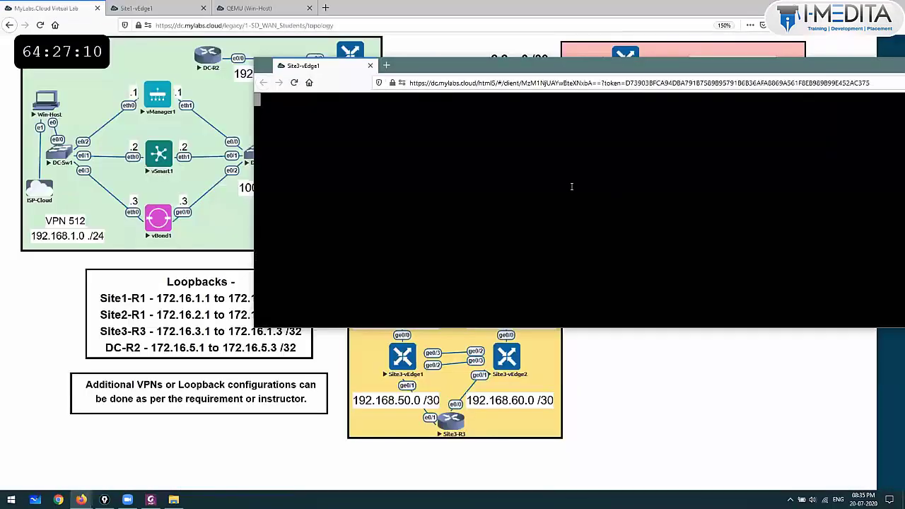
{"action": "key", "text": "Return"}
{"action": "type", "text": "admin"}
{"action": "key", "text": "Return"}
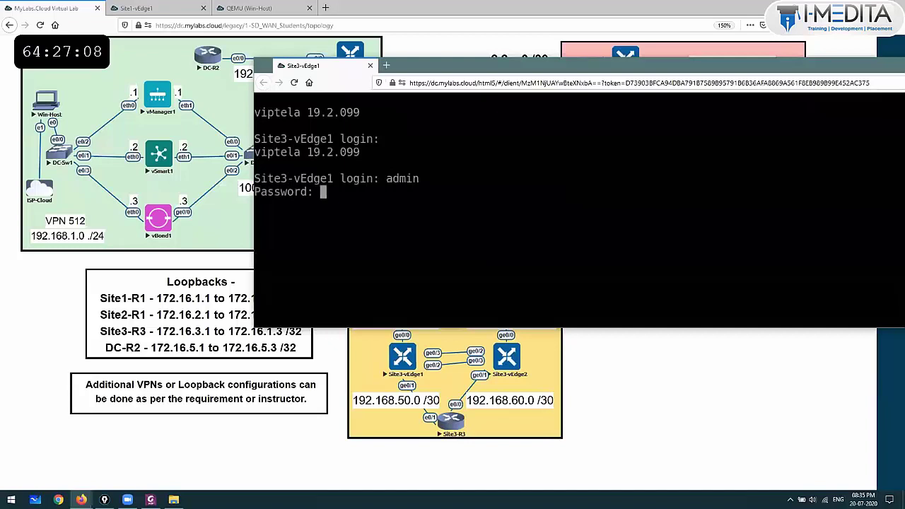
{"action": "key", "text": "Return"}
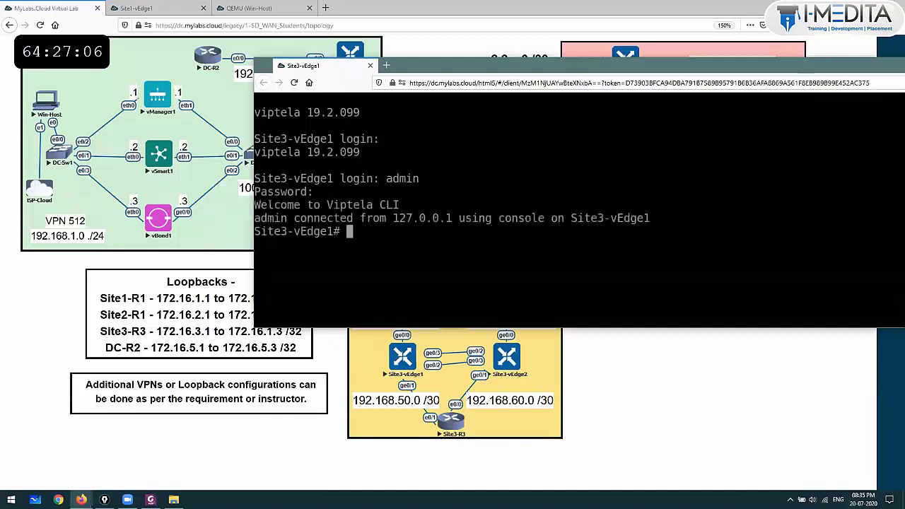
{"action": "key", "text": "Return"}
- Give VPN 10 interface ge0/1 the address 192.168.50.1/30 and bring it up
{"action": "type", "text": "conf t"}
{"action": "key", "text": "Return"}
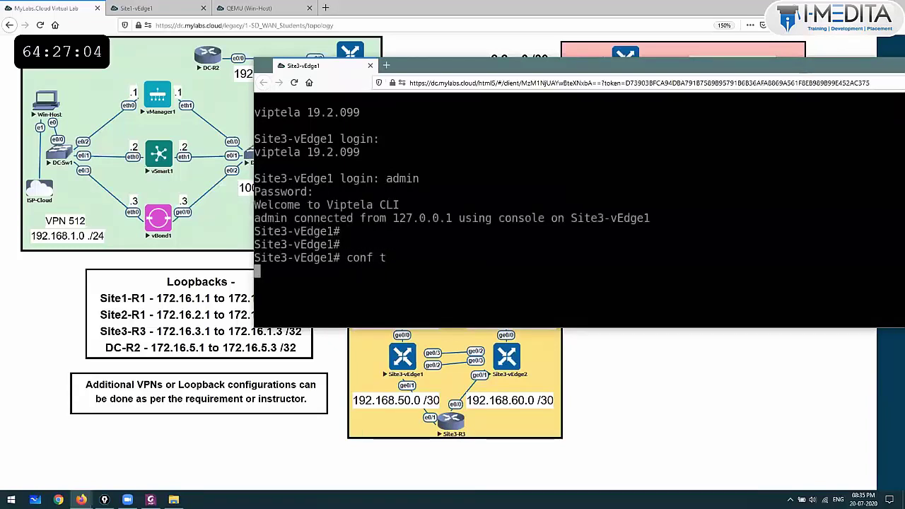
{"action": "type", "text": "vpn 10 inter g"}
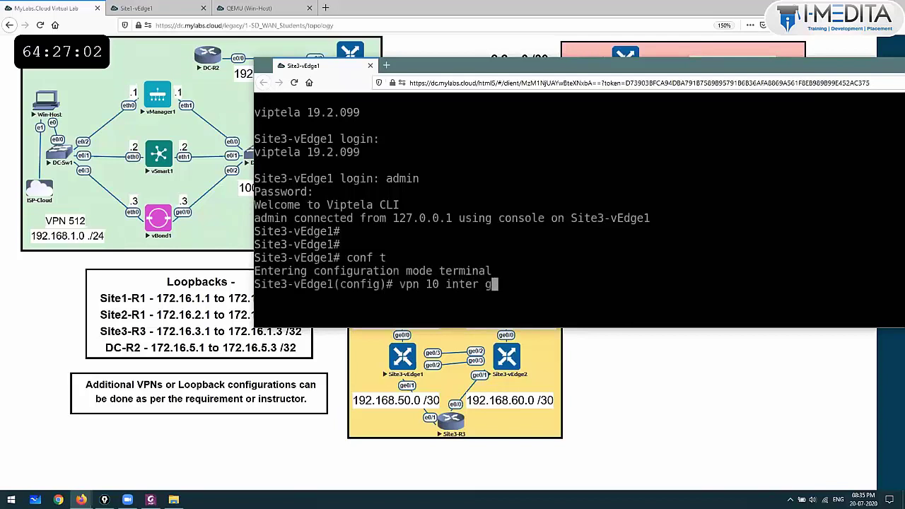
{"action": "type", "text": "e0/1"}
{"action": "key", "text": "Return"}
{"action": "type", "text": "i"}
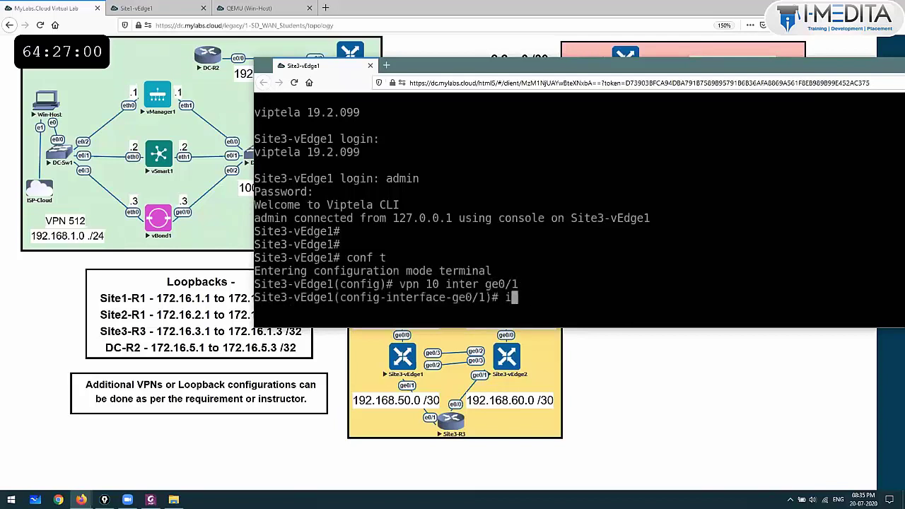
{"action": "type", "text": "p address 192.1"}
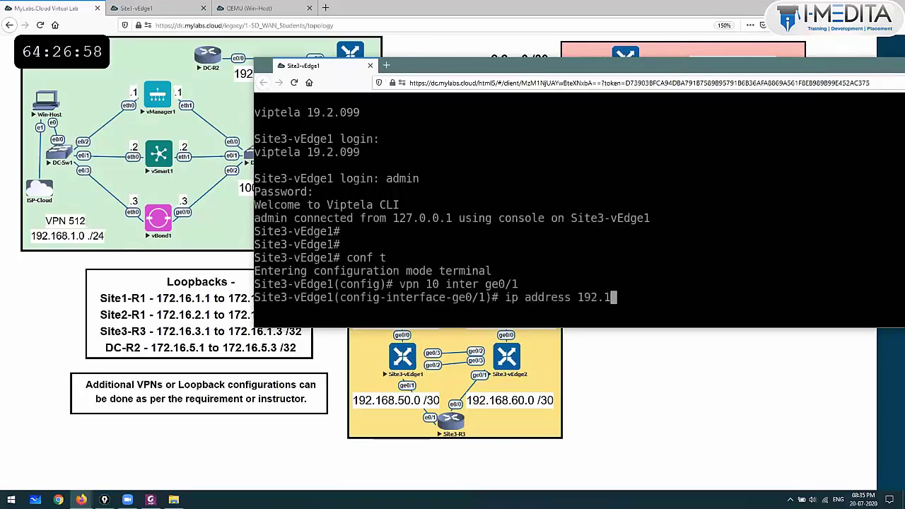
{"action": "type", "text": "68.50."}
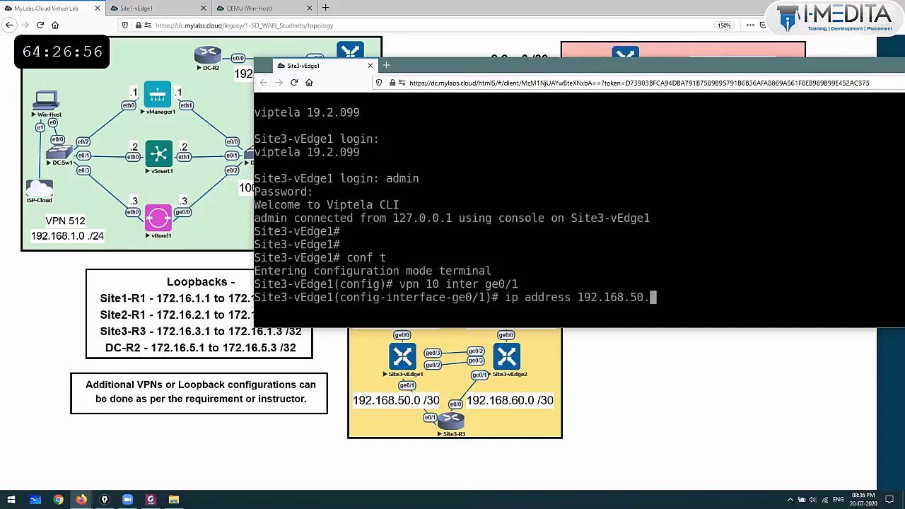
{"action": "type", "text": "1/30"}
{"action": "key", "text": "Return"}
{"action": "type", "text": "no shut"}
{"action": "key", "text": "Return"}
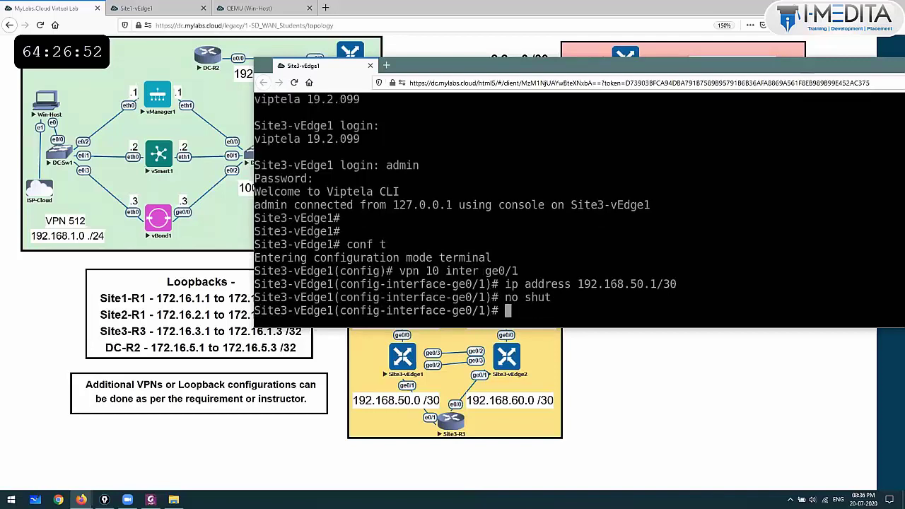
{"action": "type", "text": "exit"}
{"action": "key", "text": "Return"}
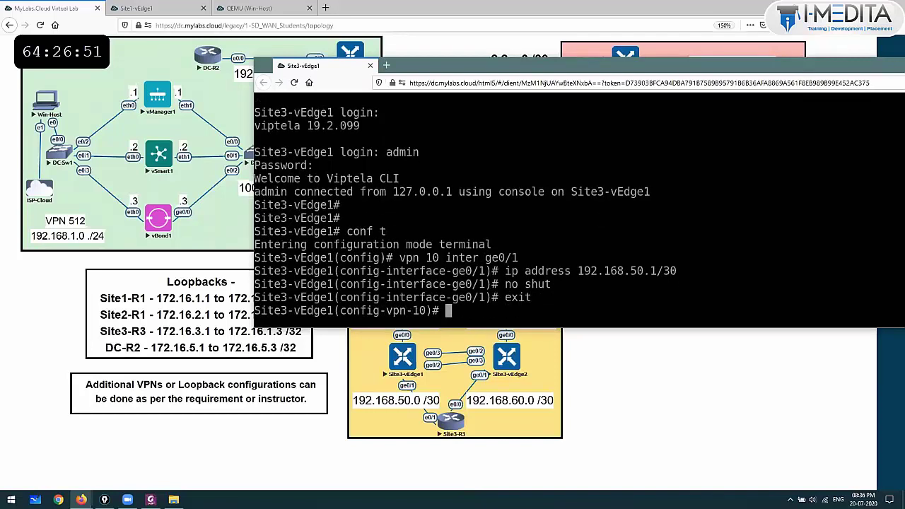
- Run OSPF area 0 on ge0/1 and always originate a default route
{"action": "type", "text": "router ospf"}
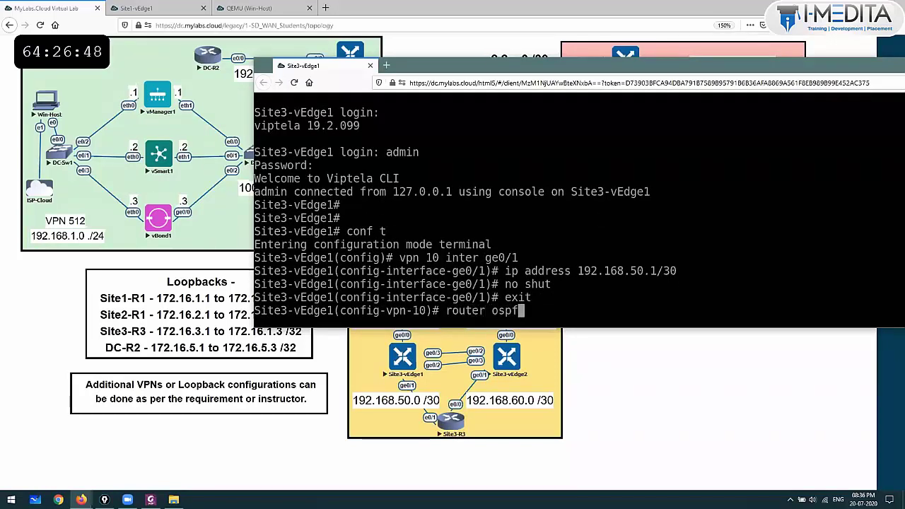
{"action": "type", "text": " area 0 inter"}
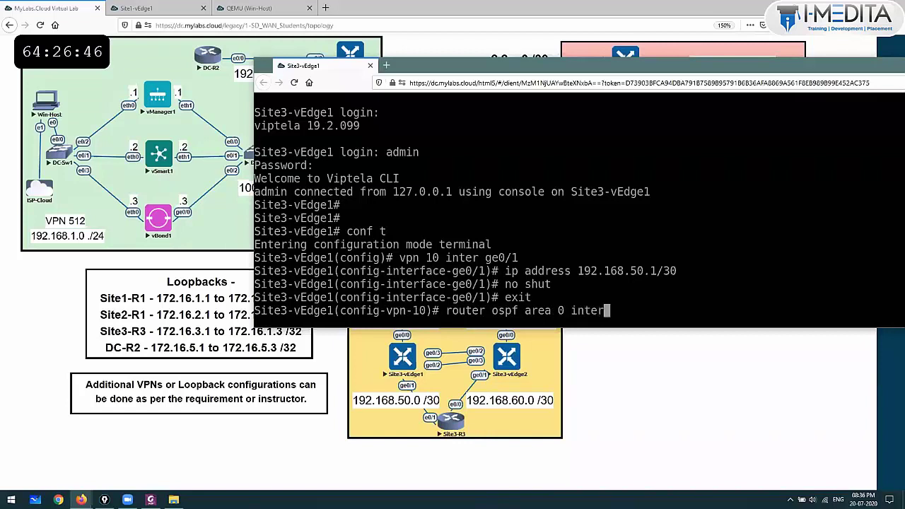
{"action": "type", "text": " ge0/1"}
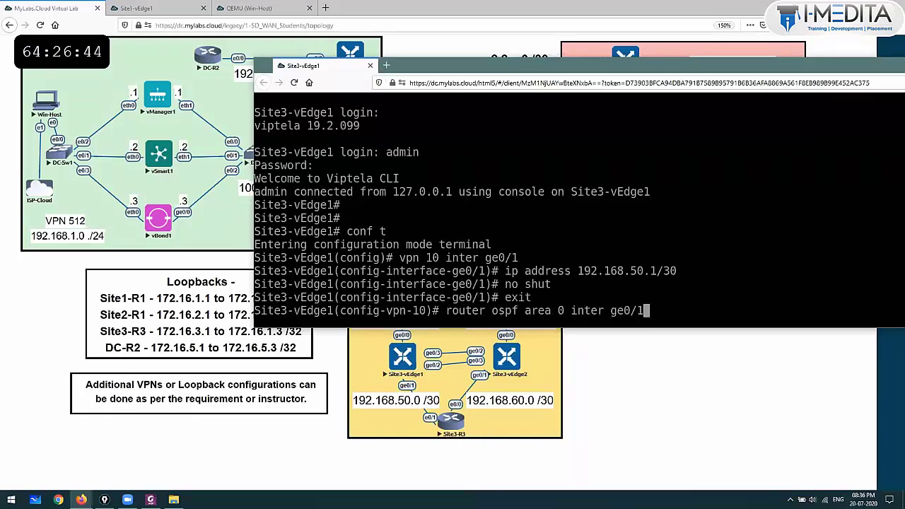
{"action": "key", "text": "Return"}
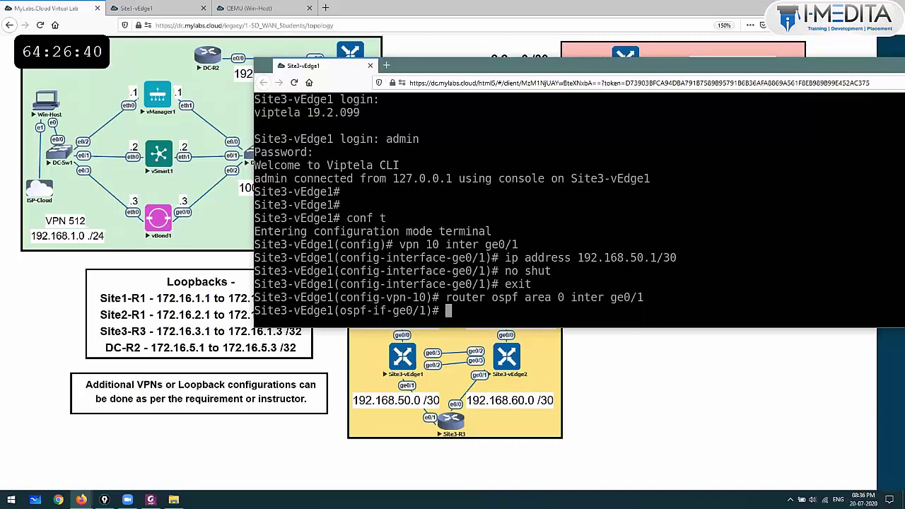
{"action": "type", "text": "exit"}
{"action": "key", "text": "Return"}
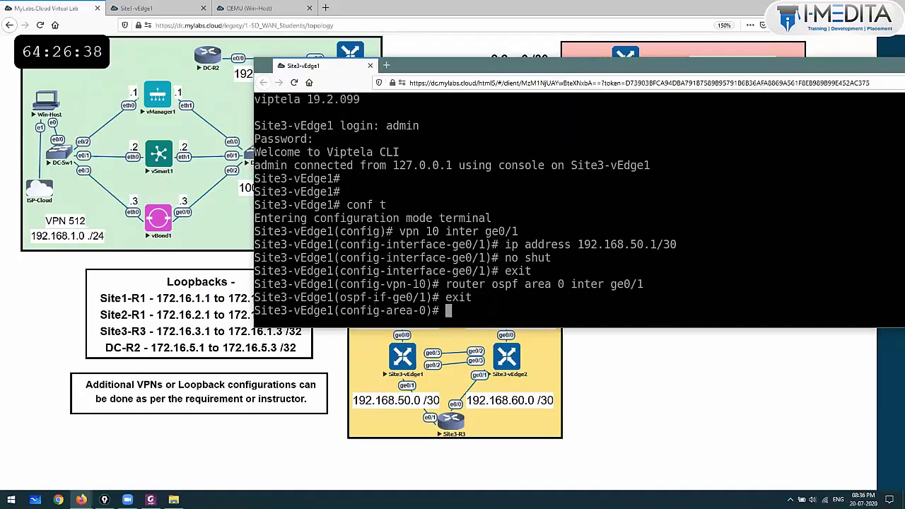
{"action": "type", "text": "exit"}
{"action": "key", "text": "Return"}
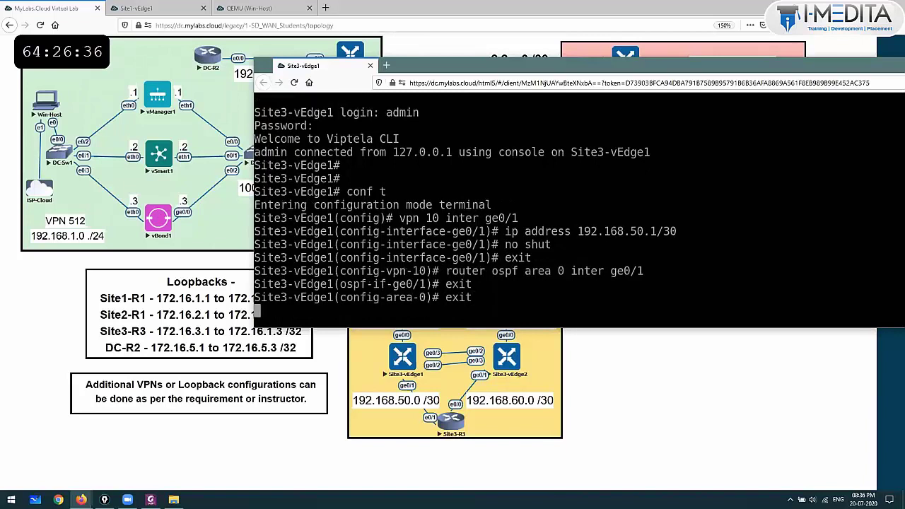
{"action": "type", "text": "default-information originate always"}
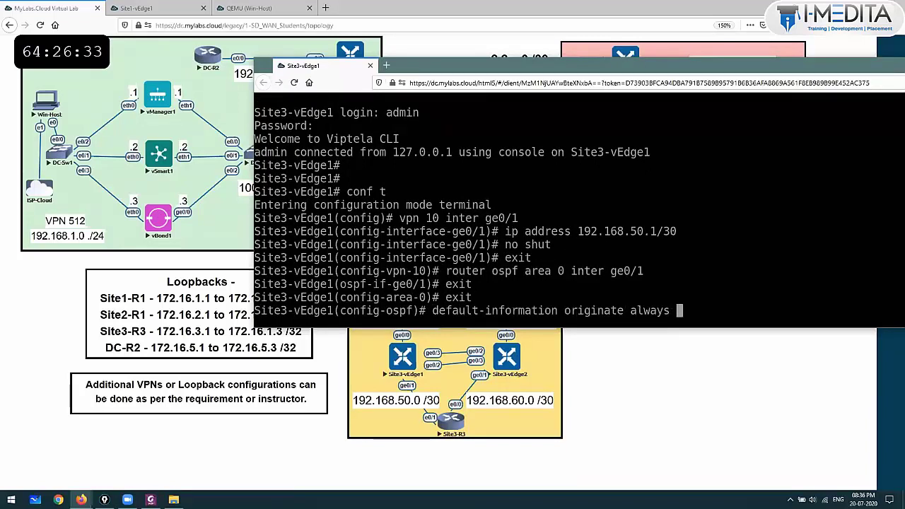
{"action": "key", "text": "Return"}
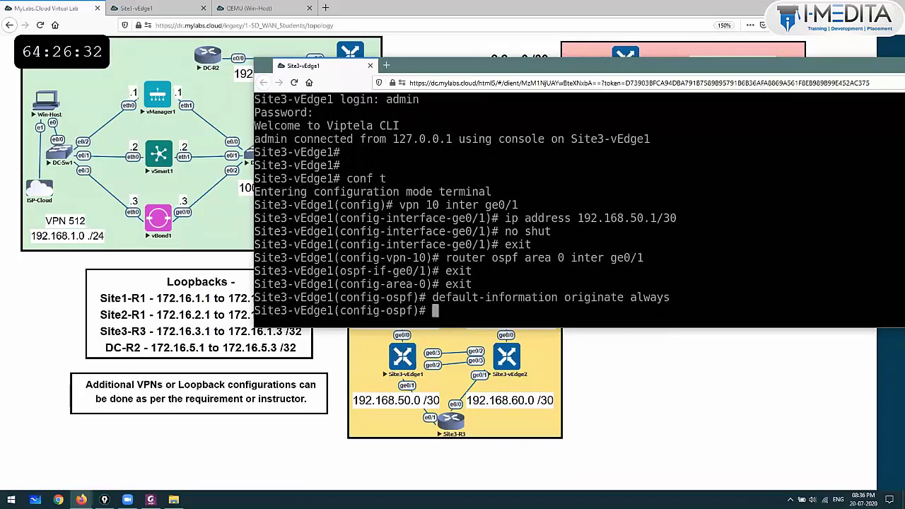
- Commit the configuration and exit back to the exec prompt
{"action": "type", "text": "commit"}
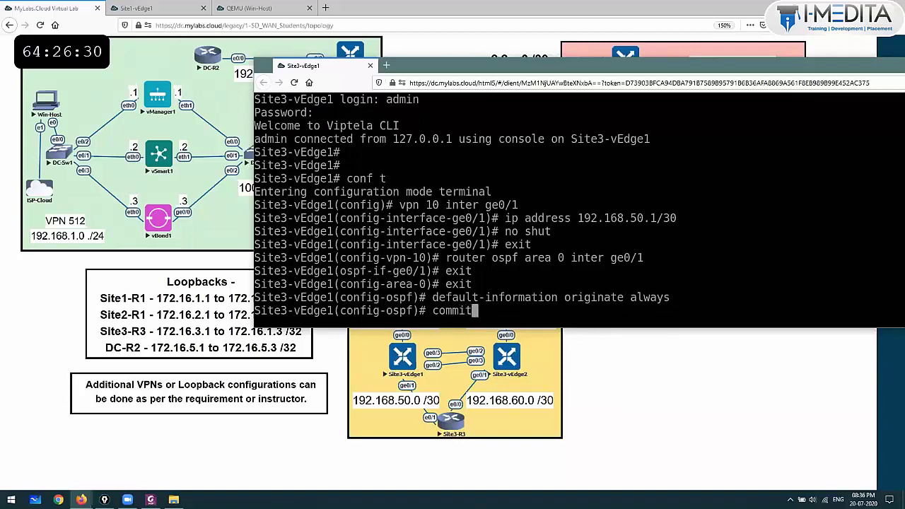
{"action": "key", "text": "Return"}
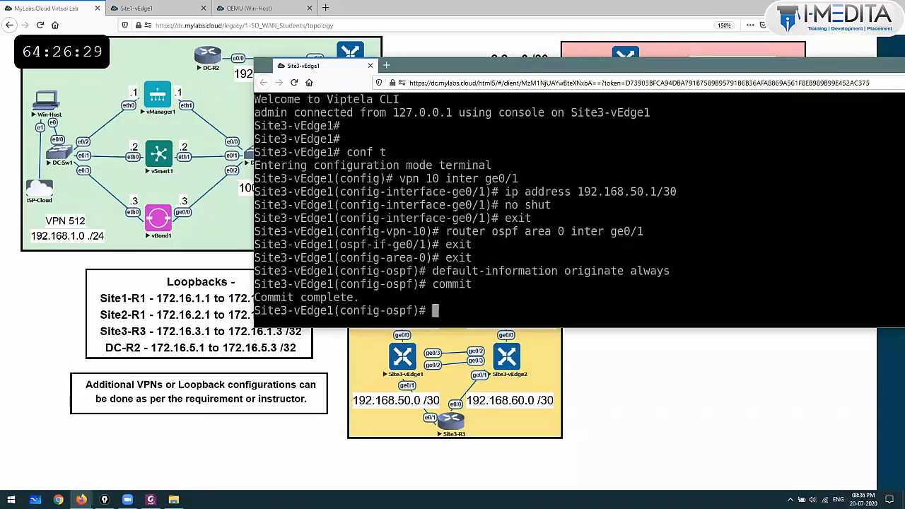
{"action": "type", "text": "exit"}
{"action": "key", "text": "Return"}
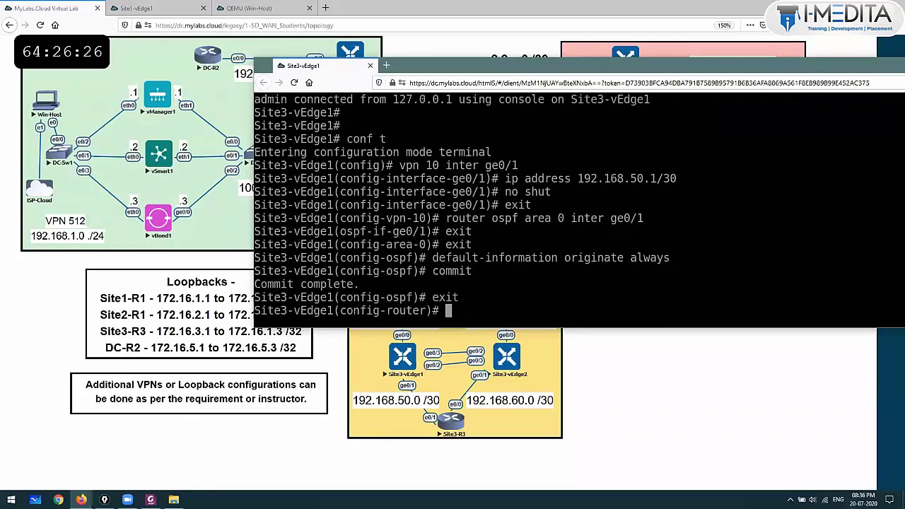
{"action": "type", "text": "exit"}
{"action": "key", "text": "Return"}
{"action": "type", "text": "exit"}
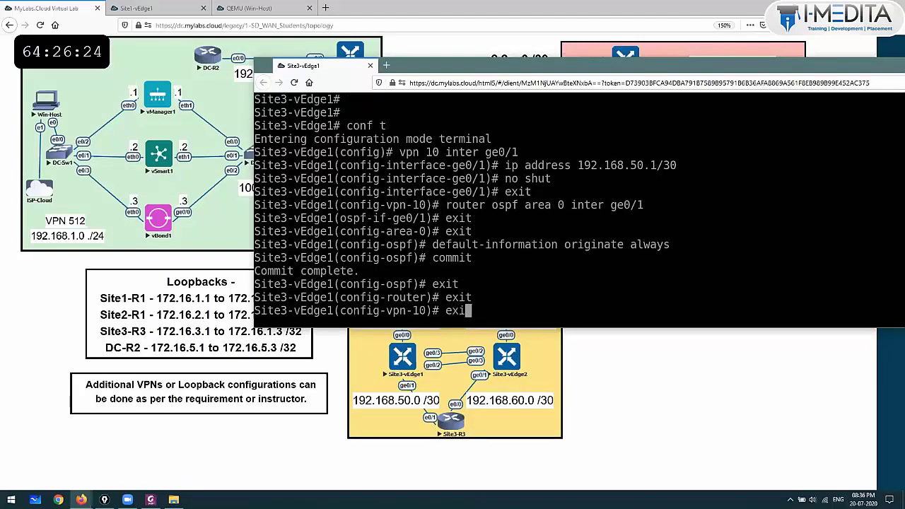
{"action": "key", "text": "Return"}
{"action": "type", "text": "exit"}
{"action": "key", "text": "Return"}
{"action": "key", "text": "Return"}
{"action": "key", "text": "Return"}
{"action": "key", "text": "Return"}
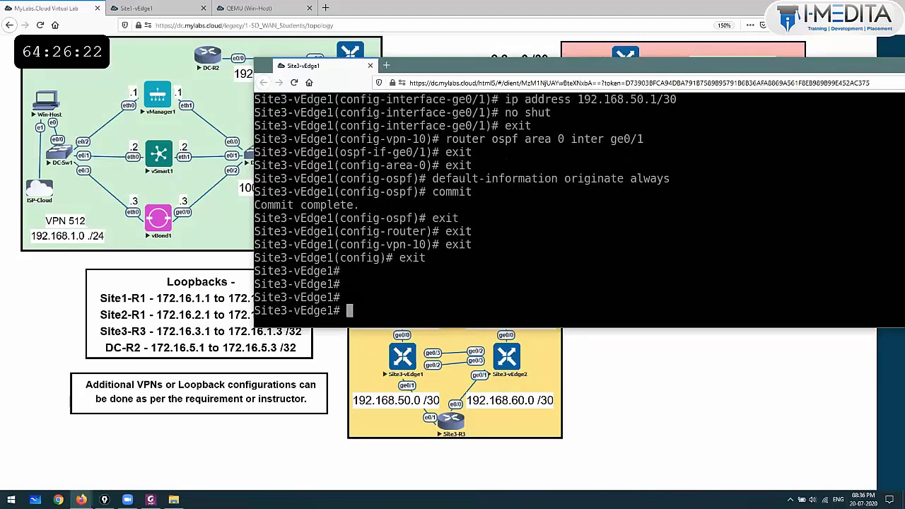
- Open the Site3-R3 console and enter privileged exec mode
{"action": "left_click", "coordinate": [463, 423]}
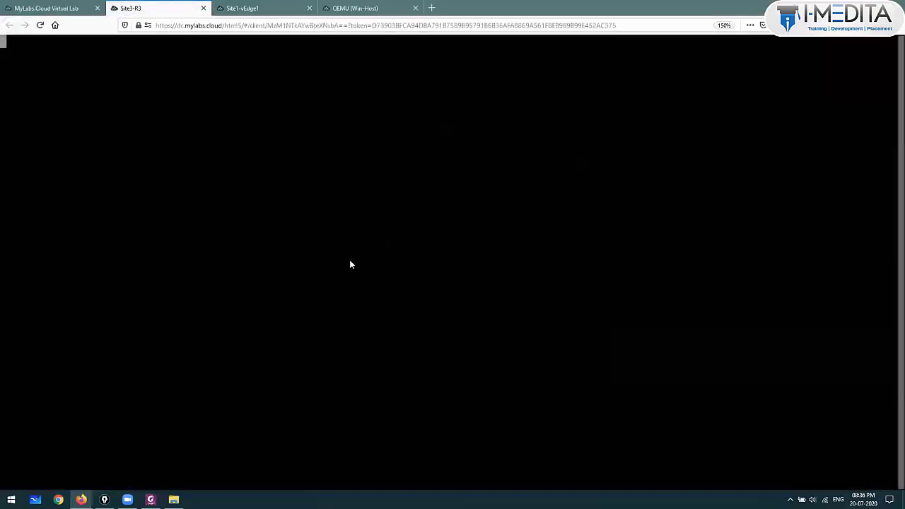
{"action": "key", "text": "Return"}
{"action": "type", "text": "en"}
{"action": "key", "text": "Return"}
- Recheck OSPF neighbors: 44.44.44.44 at 192.168.50.1 stays in EXSTART/BDR
{"action": "type", "text": "sh "}
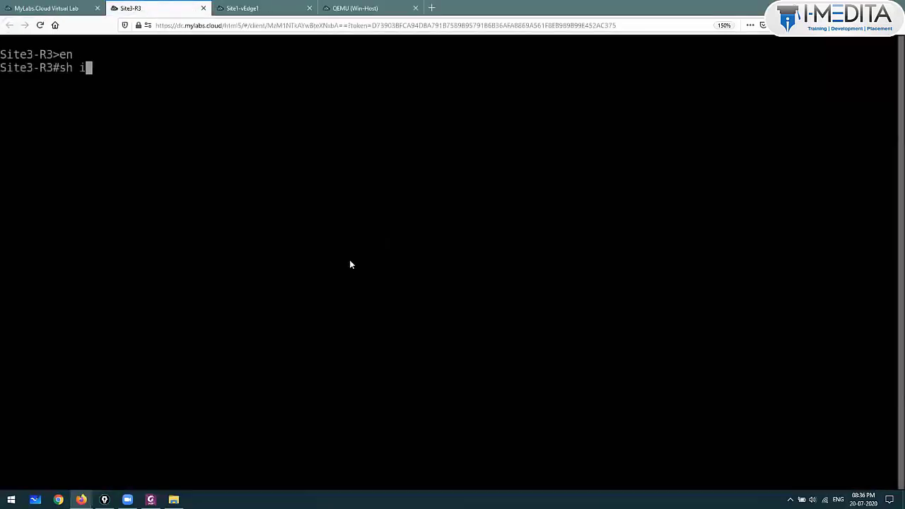
{"action": "type", "text": "ip os nei"}
{"action": "key", "text": "Tab"}
{"action": "key", "text": "Return"}
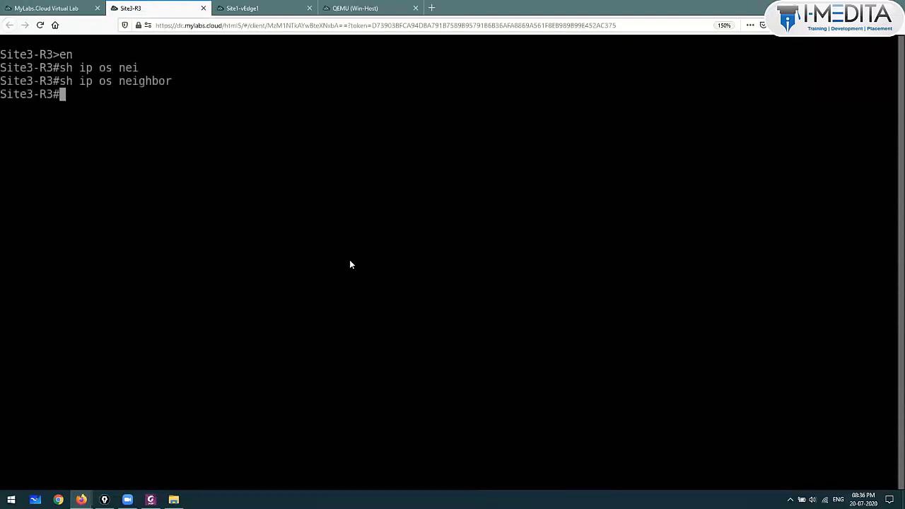
{"action": "type", "text": "sh ip os nei"}
{"action": "key", "text": "Tab"}
{"action": "key", "text": "Return"}
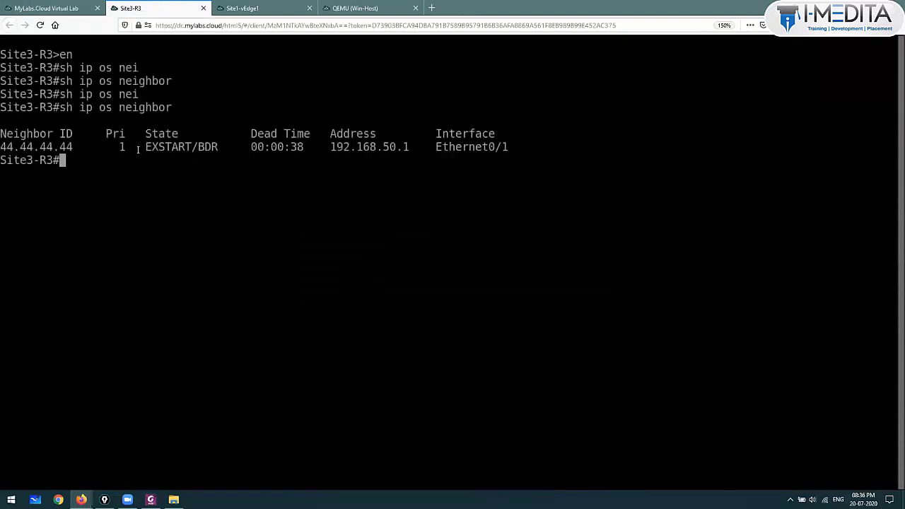
{"action": "left_click_drag", "start_coordinate": [138, 149], "coordinate": [213, 148]}
{"action": "key", "text": "Up"}
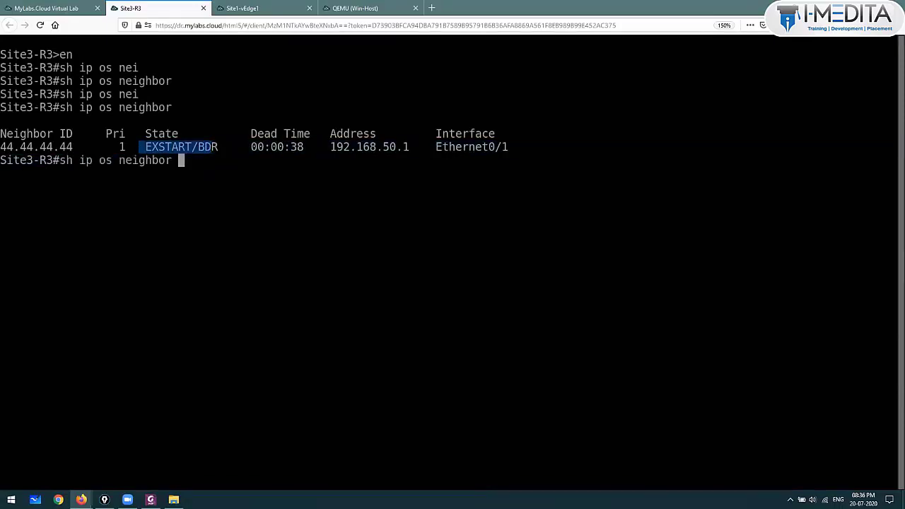
{"action": "key", "text": "Return"}
{"action": "key", "text": "Return"}
{"action": "key", "text": "Up"}
{"action": "key", "text": "Return"}
{"action": "key", "text": "Return"}
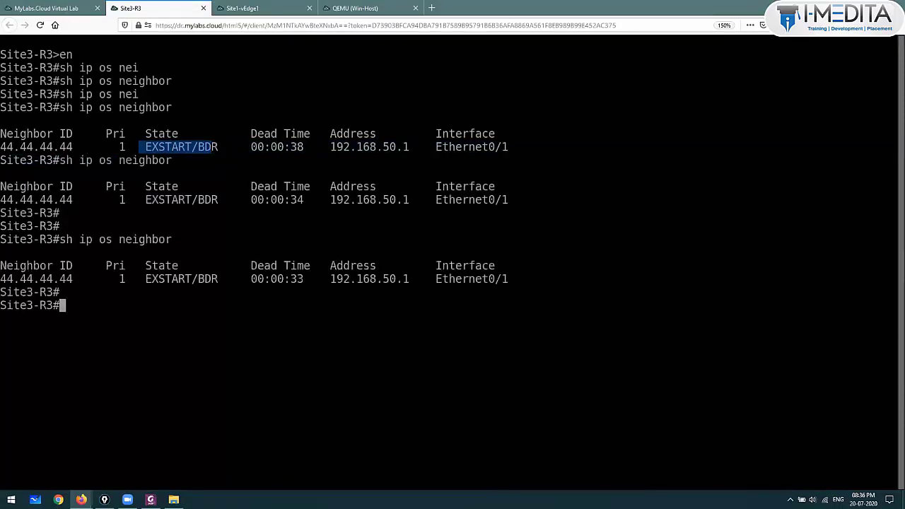
{"action": "left_click", "coordinate": [50, 8]}
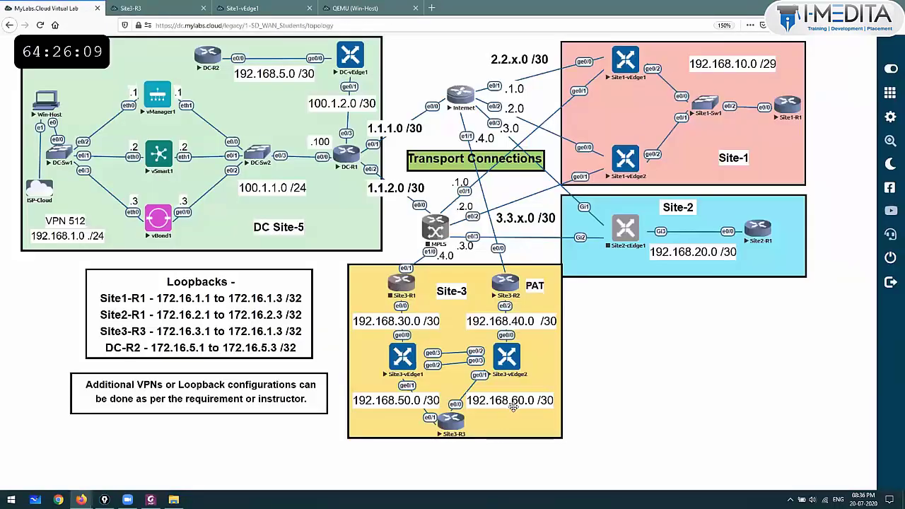
- Show Site3-vEdge2's interface descriptions: VPN 10 ge0/1 at 192.168.30.1/30, system 55.55.55.55/32
{"action": "left_click", "coordinate": [510, 362]}
{"action": "key", "text": "Return"}
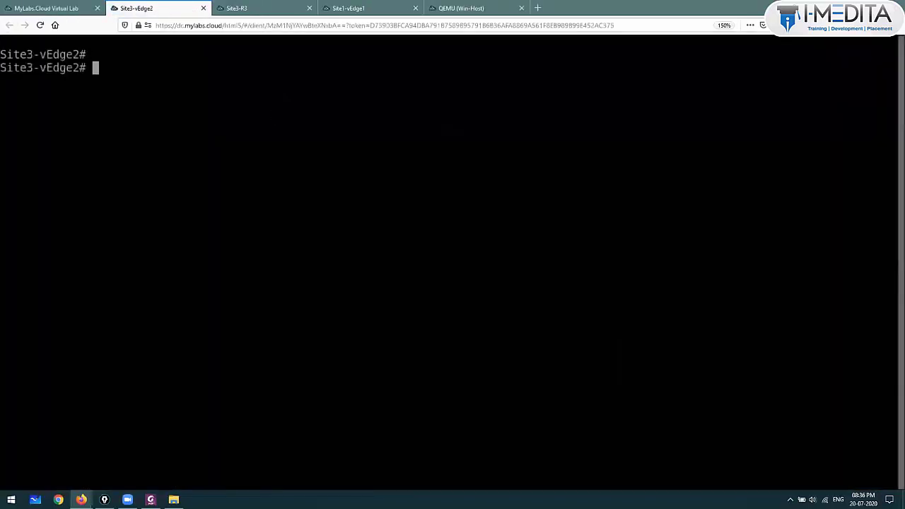
{"action": "key", "text": "Return"}
{"action": "type", "text": "sh inte"}
{"action": "key", "text": "Tab"}
{"action": "type", "text": "de"}
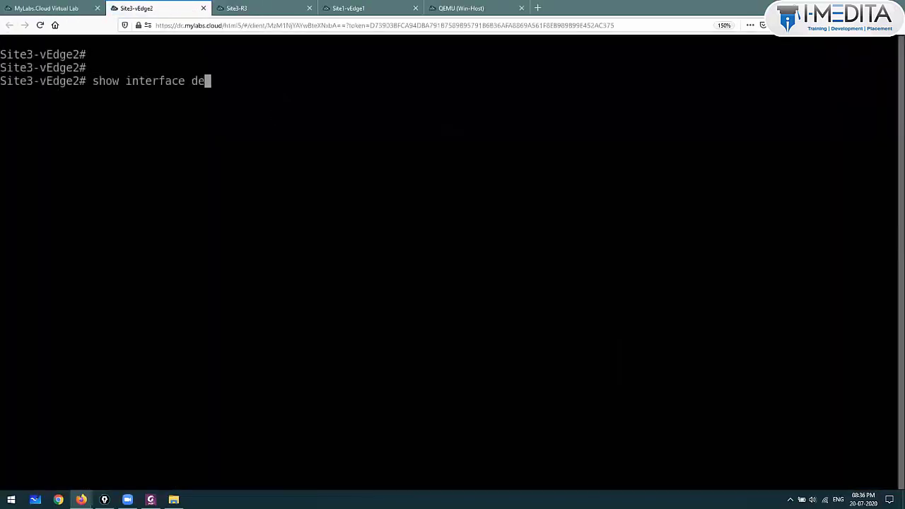
{"action": "type", "text": "s"}
{"action": "key", "text": "Tab"}
{"action": "key", "text": "Return"}
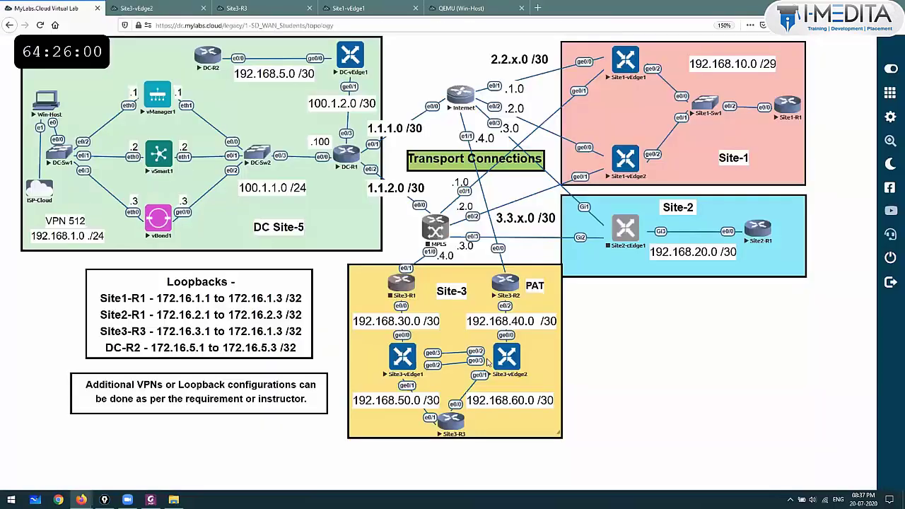
{"action": "left_click", "coordinate": [54, 8]}
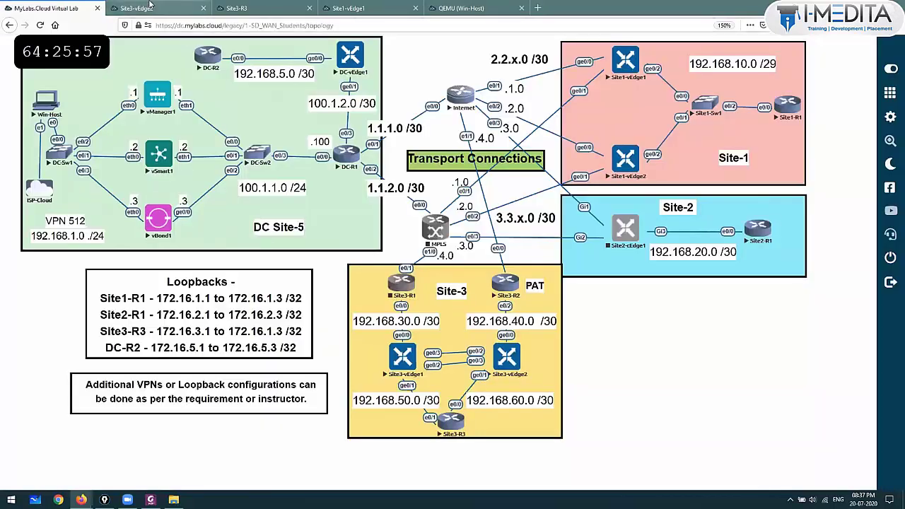
{"action": "left_click", "coordinate": [506, 356]}
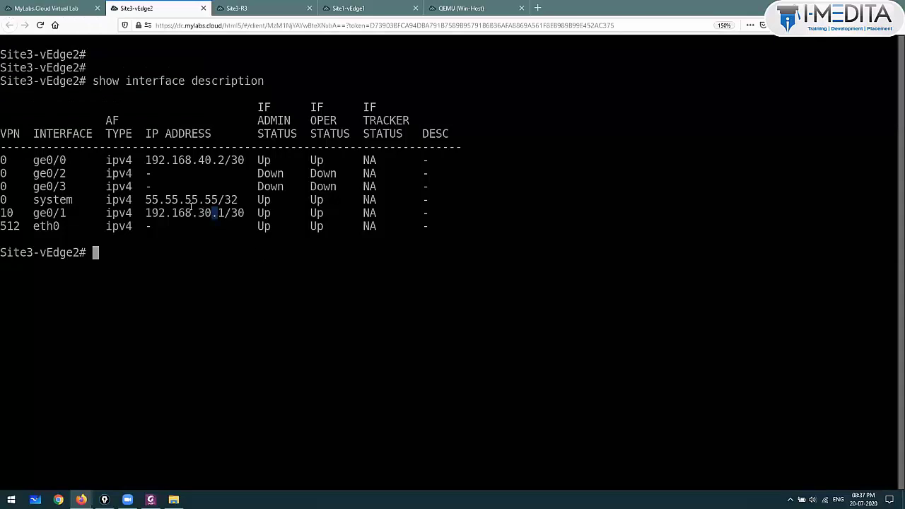
{"action": "left_click_drag", "start_coordinate": [191, 205], "coordinate": [2, 199]}
{"action": "key", "text": "ctrl+shift+Tab"}
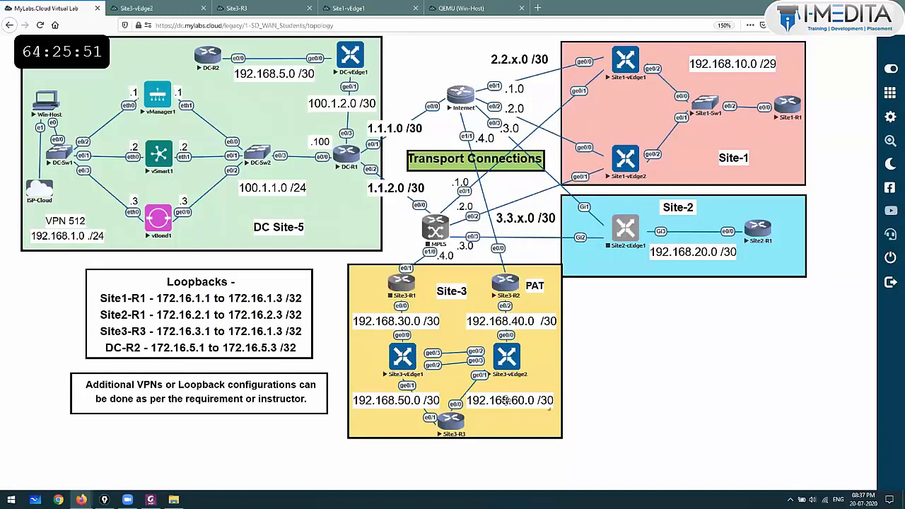
{"action": "left_click", "coordinate": [153, 8]}
- Change Site3-vEdge2's VPN 10 ge0/1 address to 192.168.60.1/30 and commit
{"action": "type", "text": "conf t"}
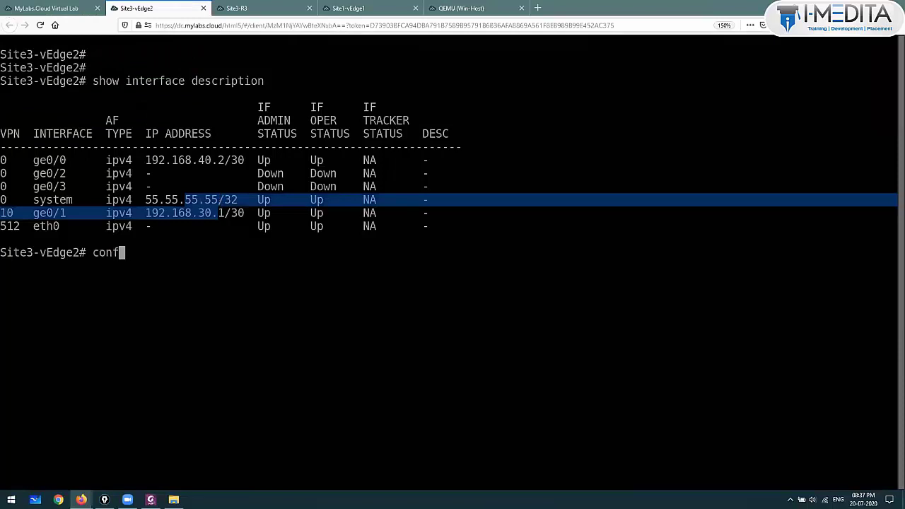
{"action": "key", "text": "Return"}
{"action": "type", "text": "vpn 10 inter "}
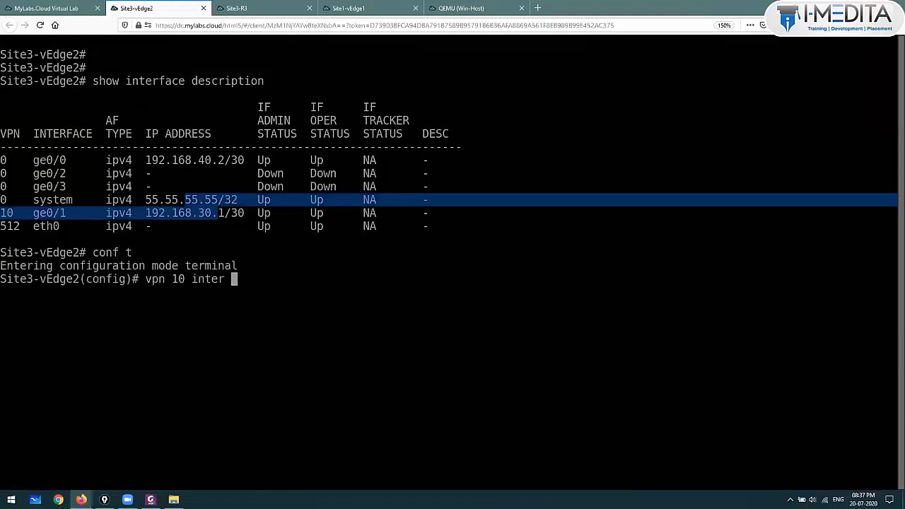
{"action": "type", "text": "ge0/1 ip addre"}
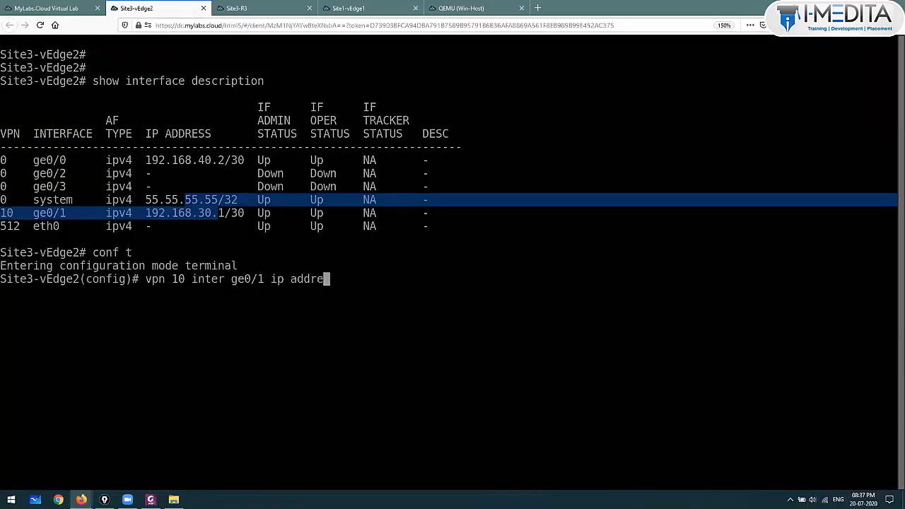
{"action": "type", "text": "ss 192.168.60.1/30"}
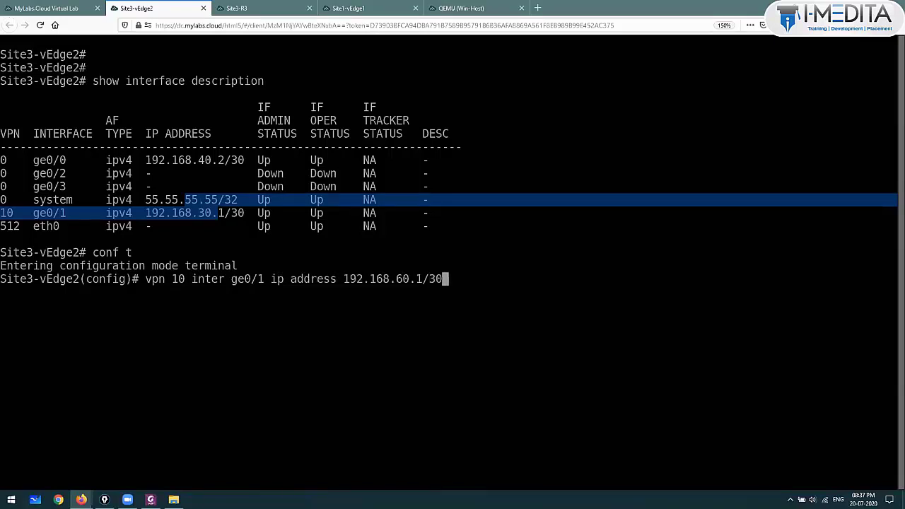
{"action": "key", "text": "Return"}
{"action": "type", "text": "comi"}
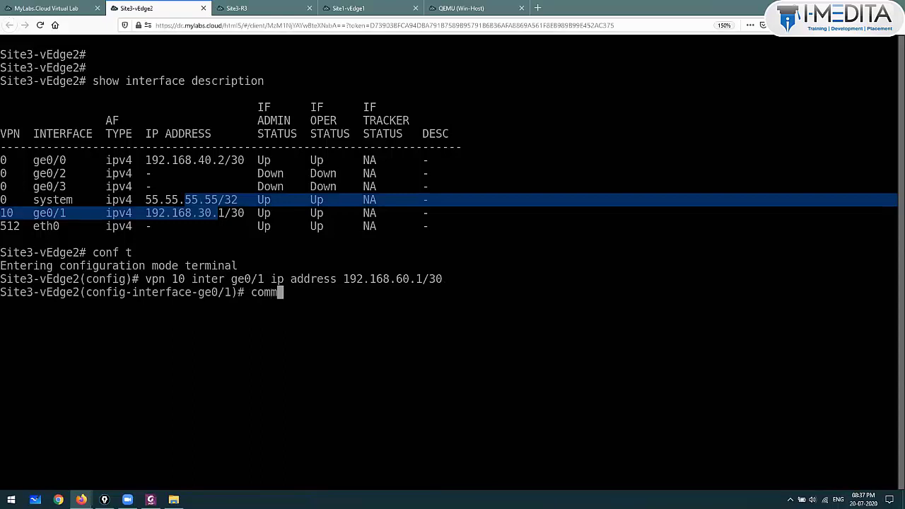
{"action": "type", "text": "it"}
{"action": "key", "text": "Return"}
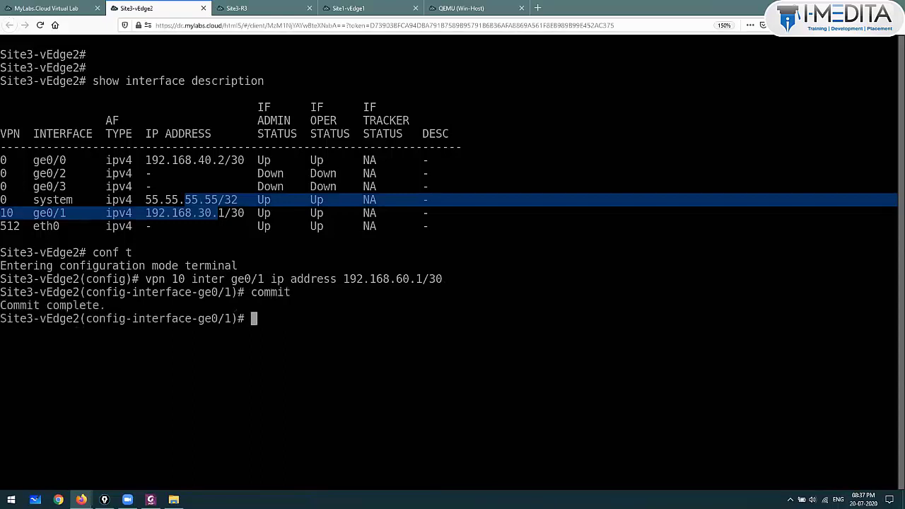
{"action": "key", "text": "ctrl+z"}
- List interface descriptions to verify the new ge0/1 address
{"action": "type", "text": "sh inte"}
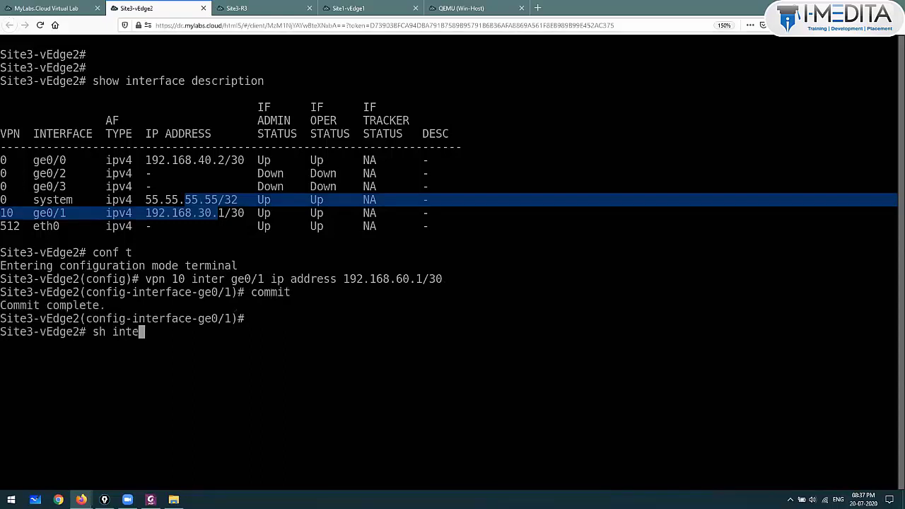
{"action": "key", "text": "Tab"}
{"action": "type", "text": "des"}
{"action": "key", "text": "Tab"}
{"action": "key", "text": "Return"}
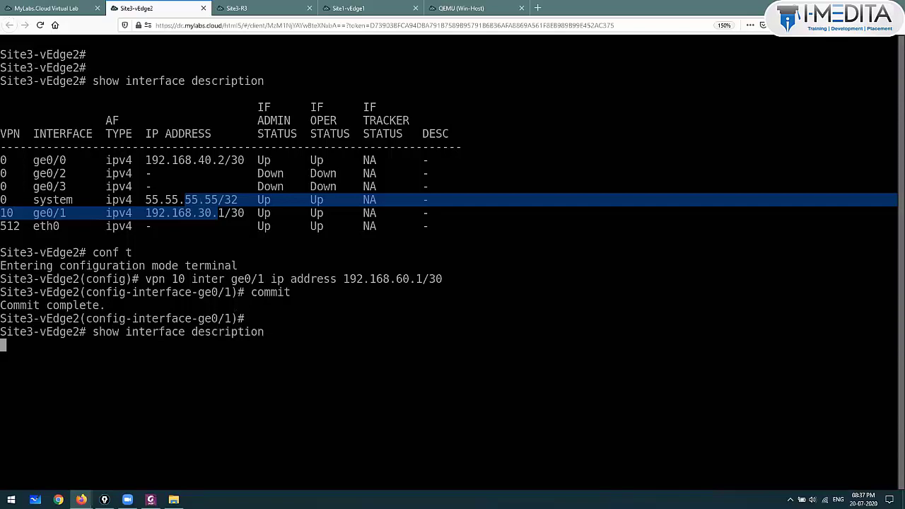
{"action": "key", "text": "Return"}
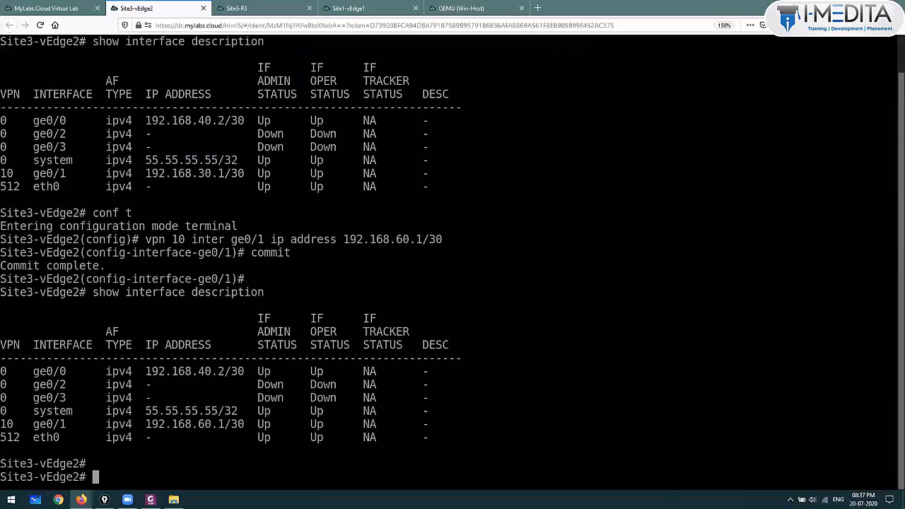
- On Site3-R3, confirm FULL OSPF neighbors and learned Site1 loopback routes
{"action": "left_click", "coordinate": [46, 8]}
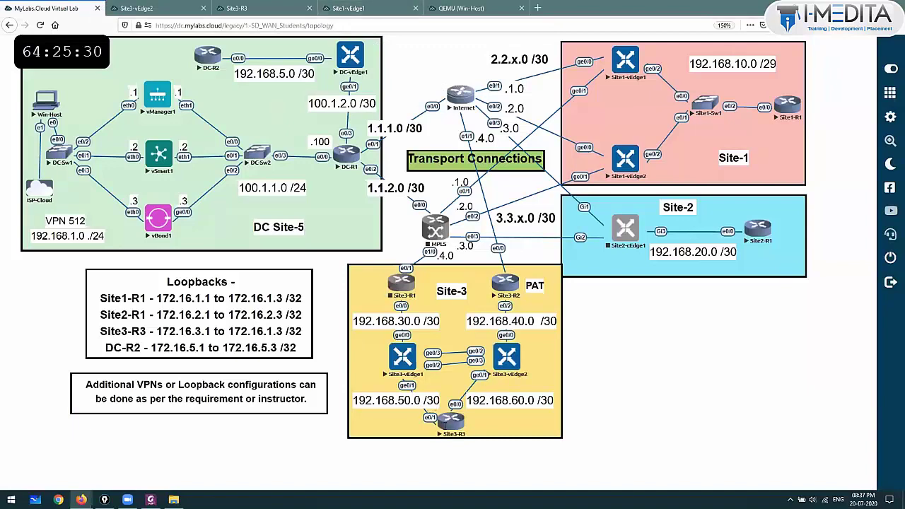
{"action": "left_click", "coordinate": [261, 8]}
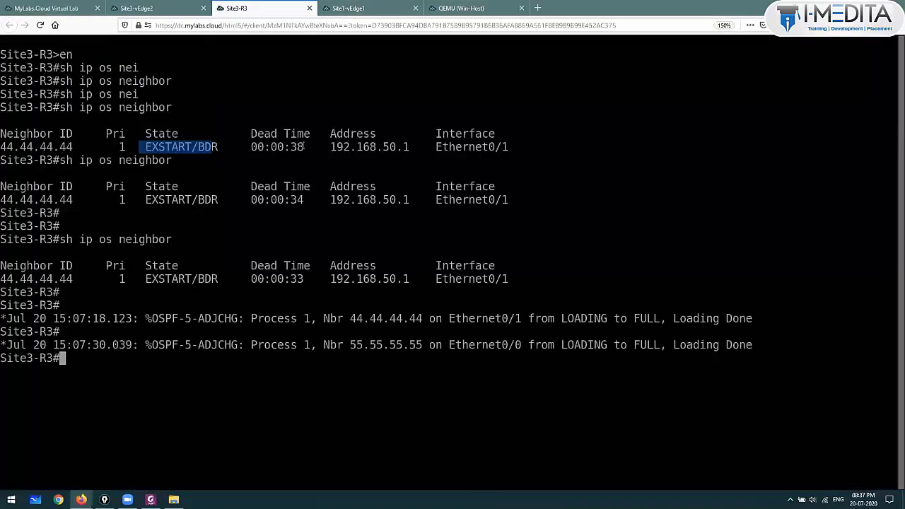
{"action": "key", "text": "Return"}
{"action": "key", "text": "Return"}
{"action": "type", "text": "sh ip o"}
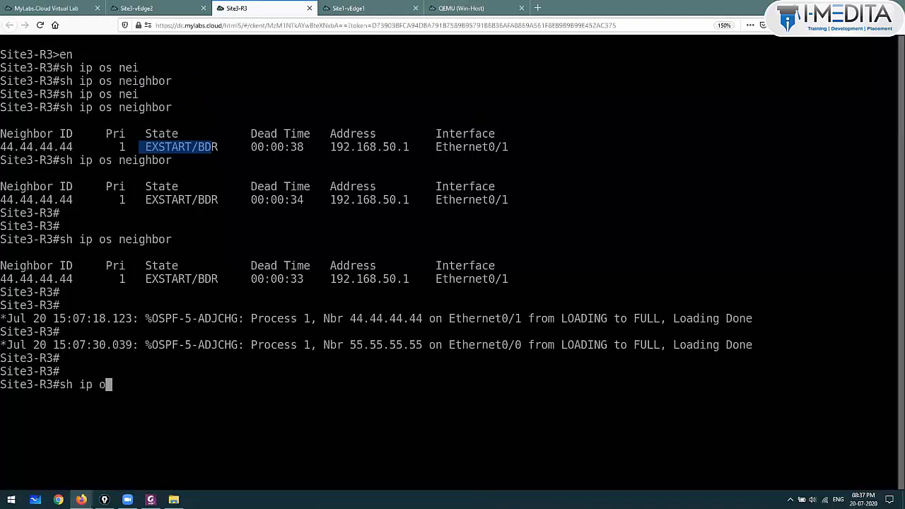
{"action": "type", "text": "s nei"}
{"action": "key", "text": "Tab"}
{"action": "key", "text": "Return"}
{"action": "type", "text": "sh ip route os"}
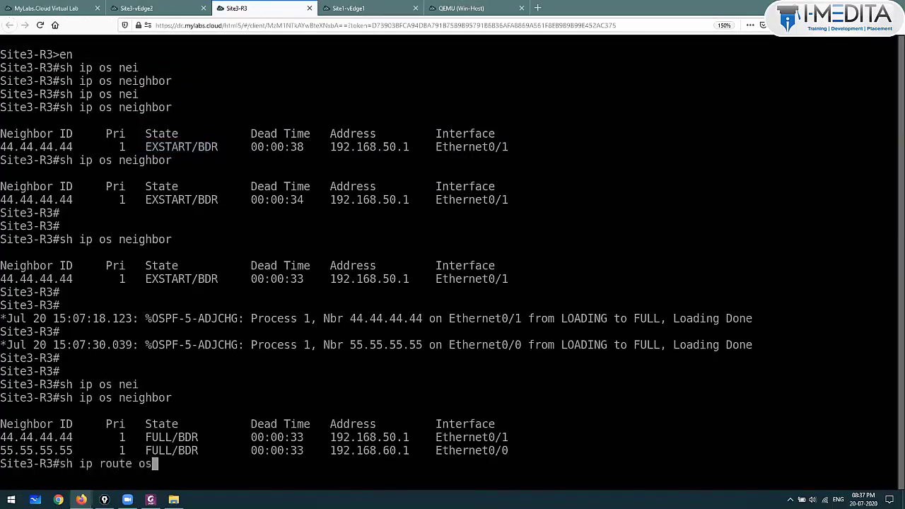
{"action": "key", "text": "Return"}
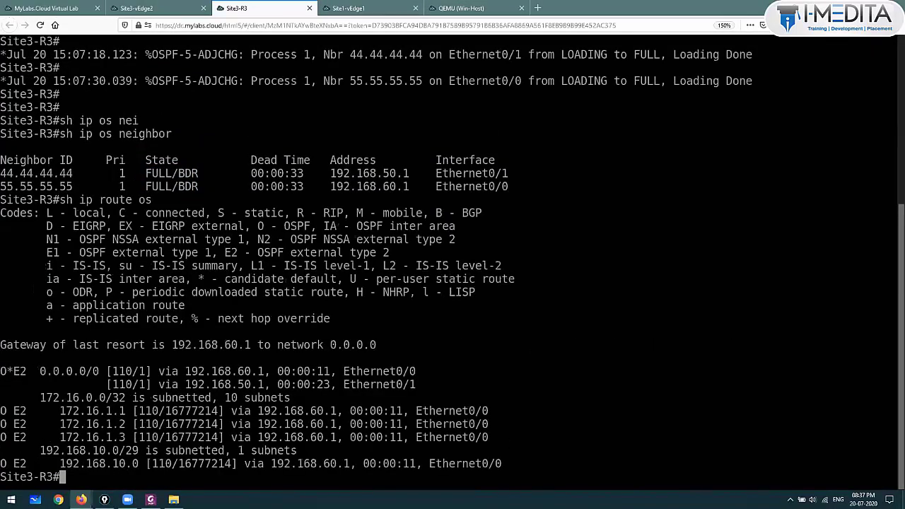
{"action": "key", "text": "Return"}
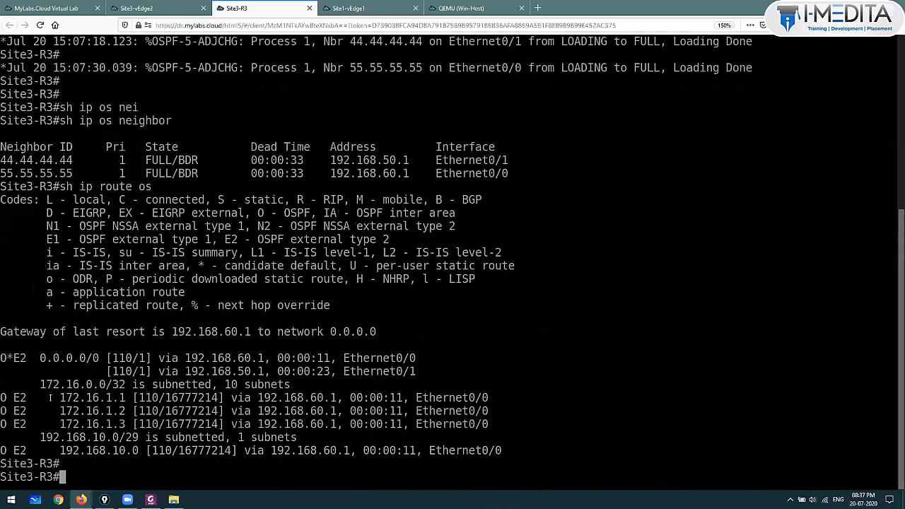
{"action": "left_click_drag", "start_coordinate": [50, 397], "coordinate": [294, 440]}
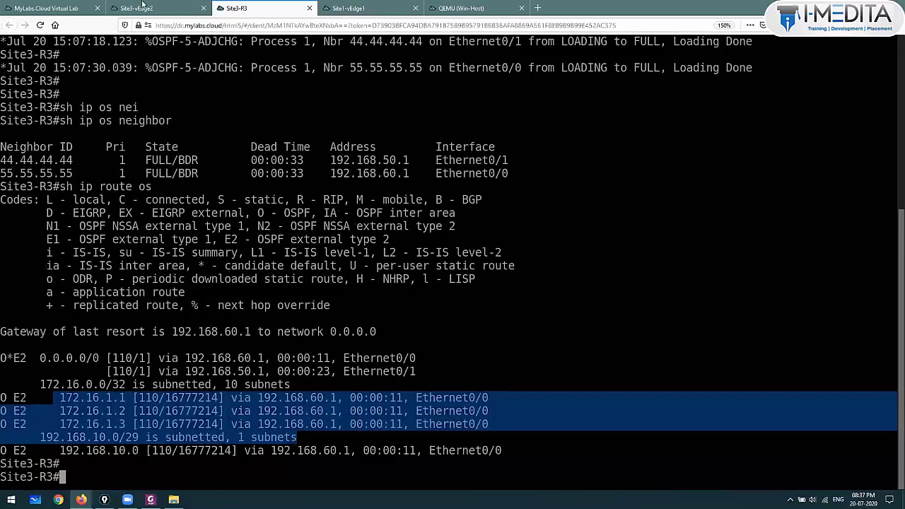
- Annotate the path from Site-1 to the Internet router on the topology diagram
{"action": "left_click", "coordinate": [70, 7]}
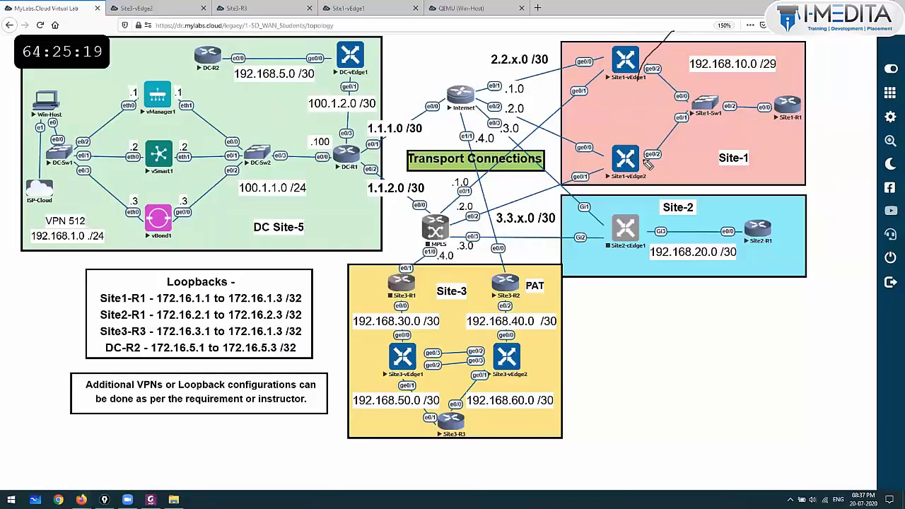
{"action": "left_click_drag", "start_coordinate": [647, 163], "coordinate": [657, 35]}
{"action": "mouse_move", "coordinate": [679, 135]}
{"action": "left_mouse_down"}
{"action": "mouse_move", "coordinate": [473, 75]}
{"action": "mouse_move", "coordinate": [460, 95]}
{"action": "left_mouse_up"}
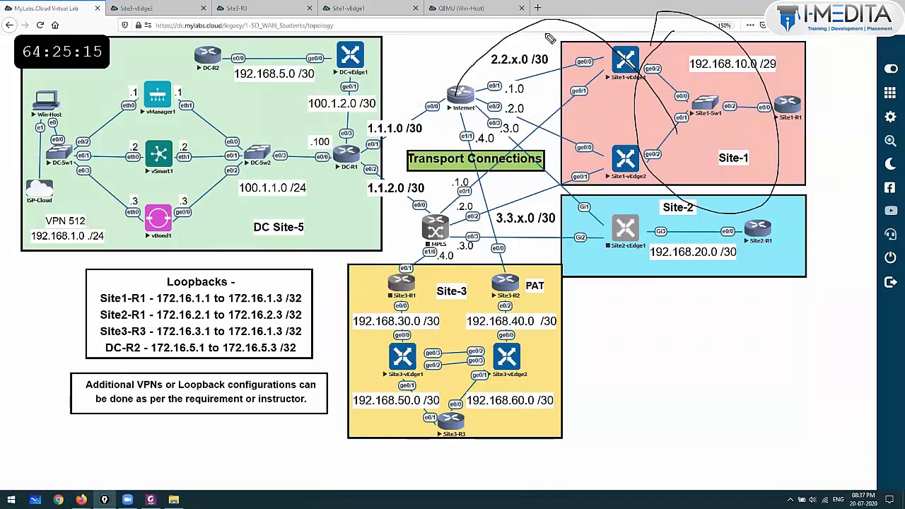
{"action": "key", "text": "Escape"}
- Review Site3-R3's default routes and the 192.168.10.0 route after checking the vEdge consoles
{"action": "left_click", "coordinate": [135, 8]}
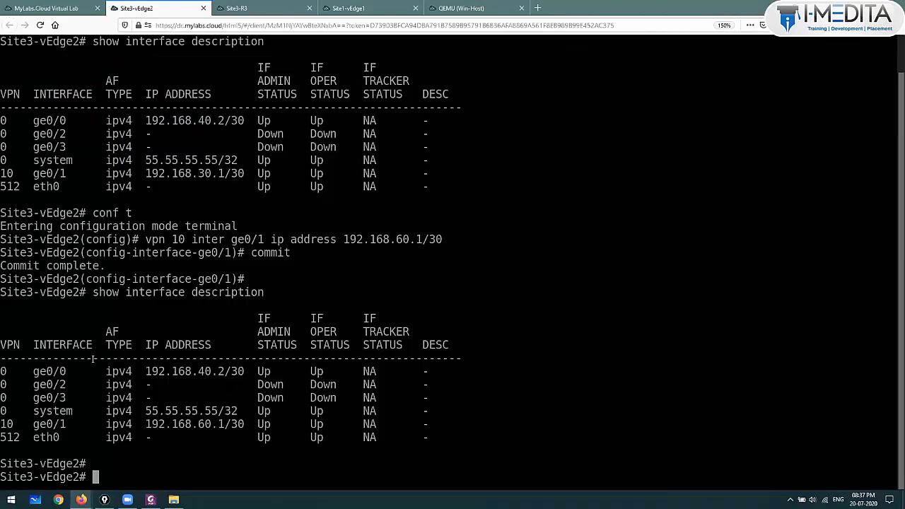
{"action": "left_click", "coordinate": [348, 7]}
{"action": "left_click", "coordinate": [141, 8]}
{"action": "left_click", "coordinate": [51, 8]}
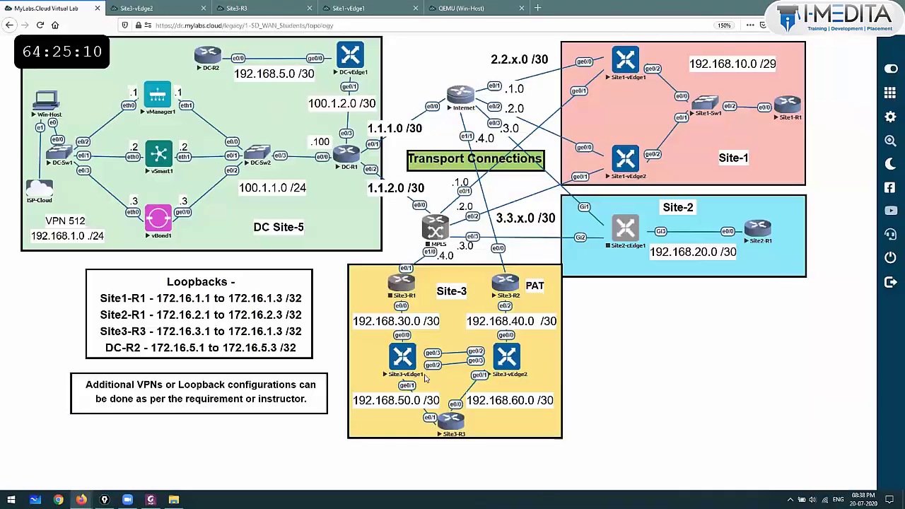
{"action": "left_click", "coordinate": [237, 8]}
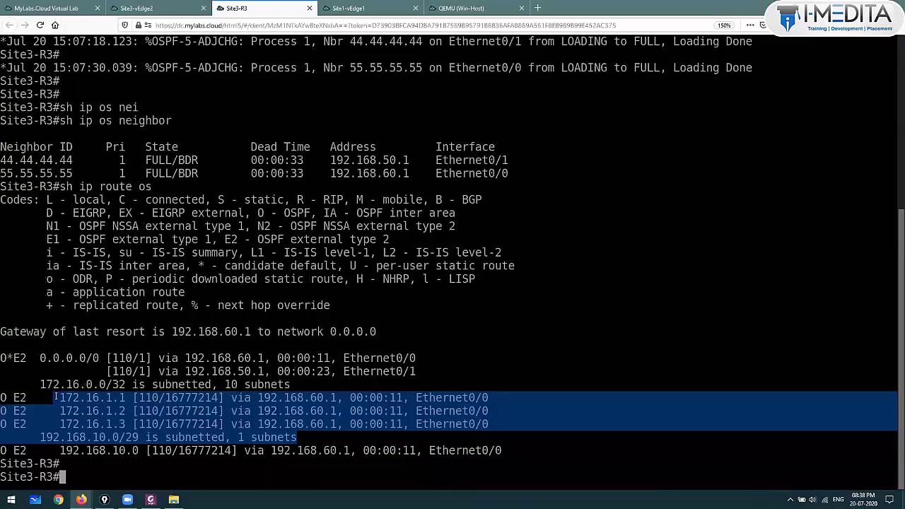
{"action": "left_click_drag", "start_coordinate": [56, 398], "coordinate": [363, 451]}
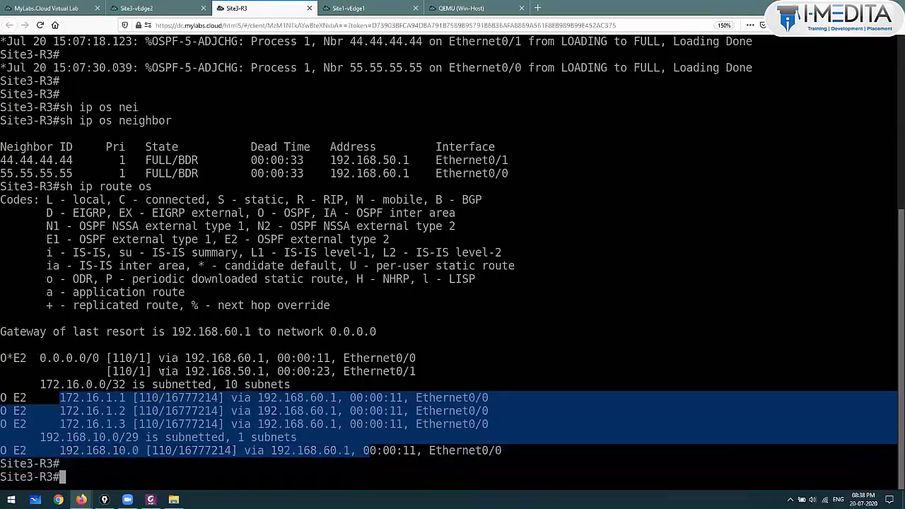
{"action": "left_click_drag", "start_coordinate": [2, 358], "coordinate": [161, 372]}
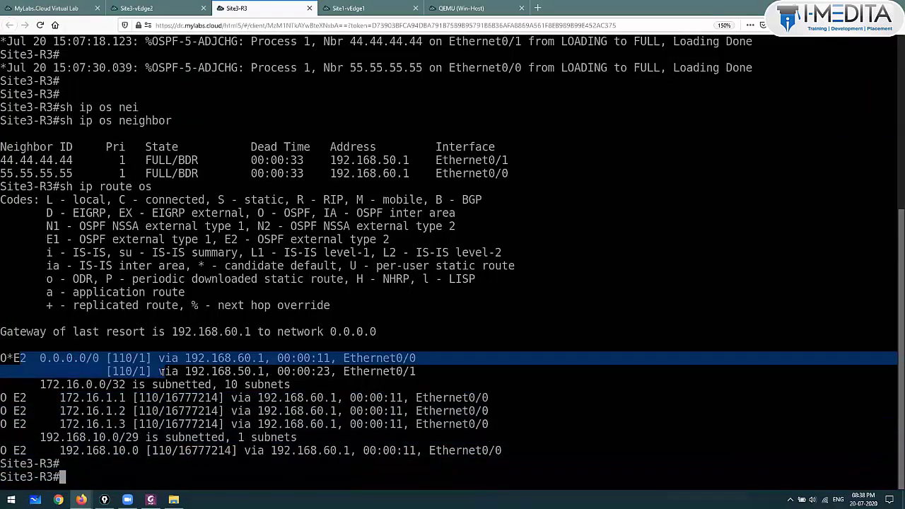
{"action": "key", "text": "ctrl+1"}
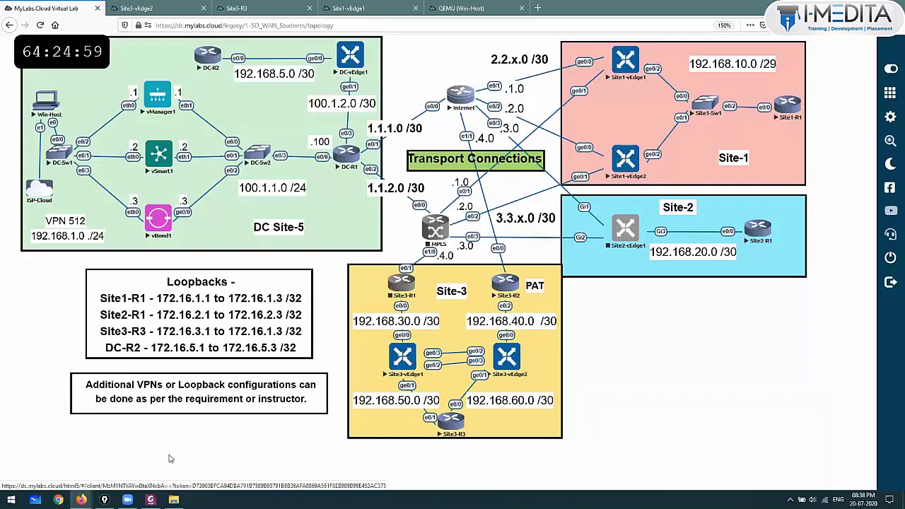
- List Site1-R1's OSPF routes, showing E2 routes to Site3 loopbacks 172.16.3.1–3
{"action": "mouse_move", "coordinate": [81, 500]}
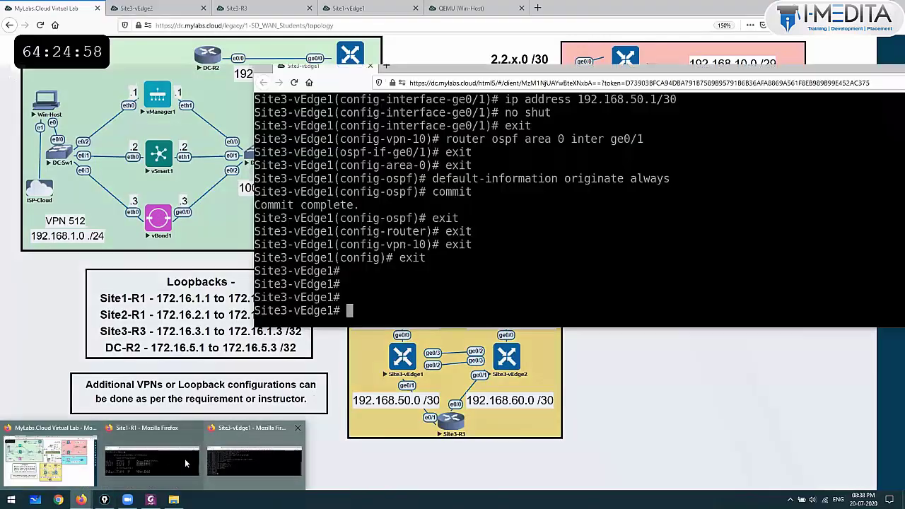
{"action": "left_click", "coordinate": [184, 458]}
{"action": "type", "text": "sh ip route ospf"}
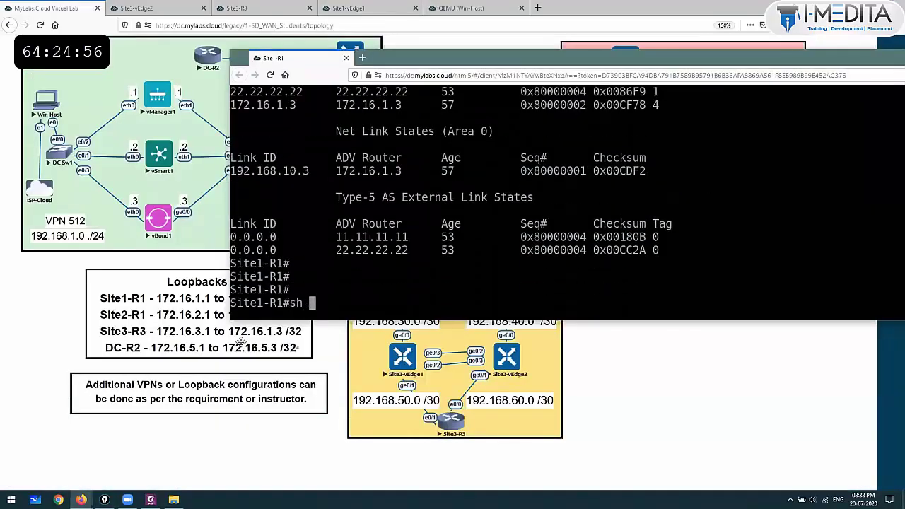
{"action": "key", "text": "Return"}
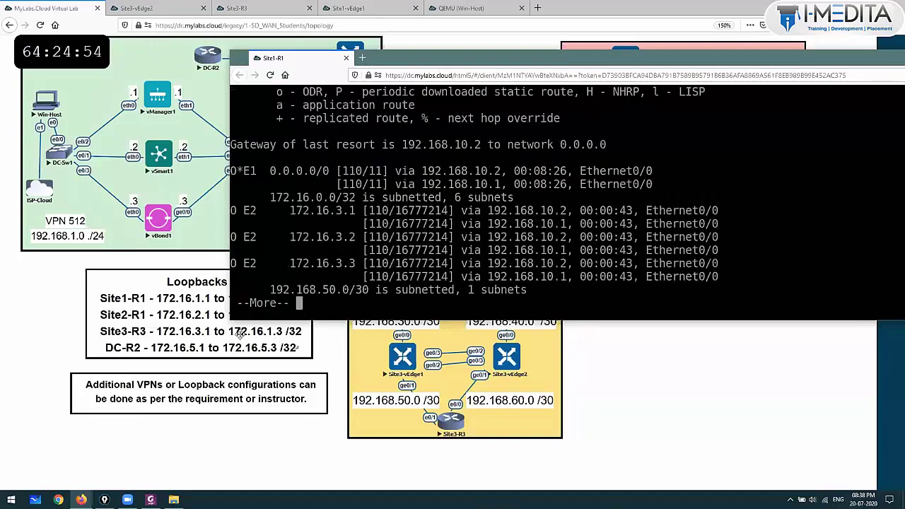
{"action": "key", "text": "space"}
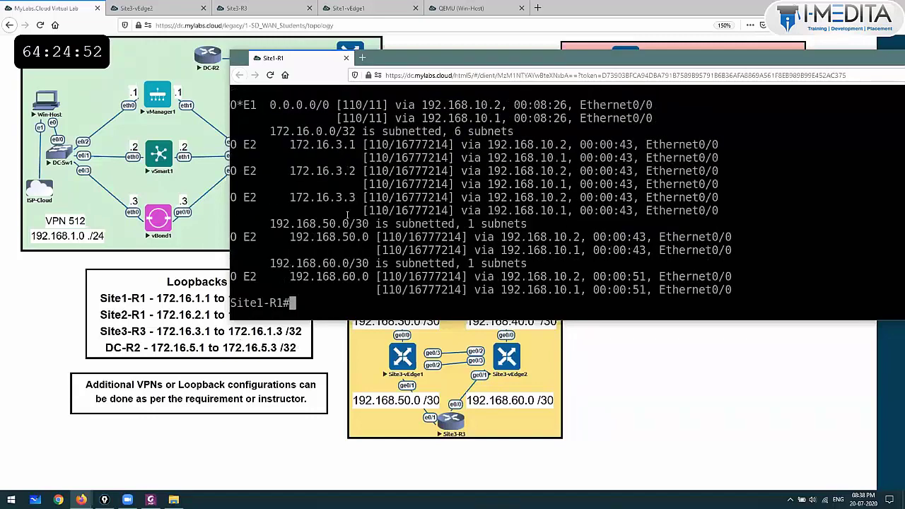
{"action": "left_click_drag", "start_coordinate": [283, 145], "coordinate": [367, 199]}
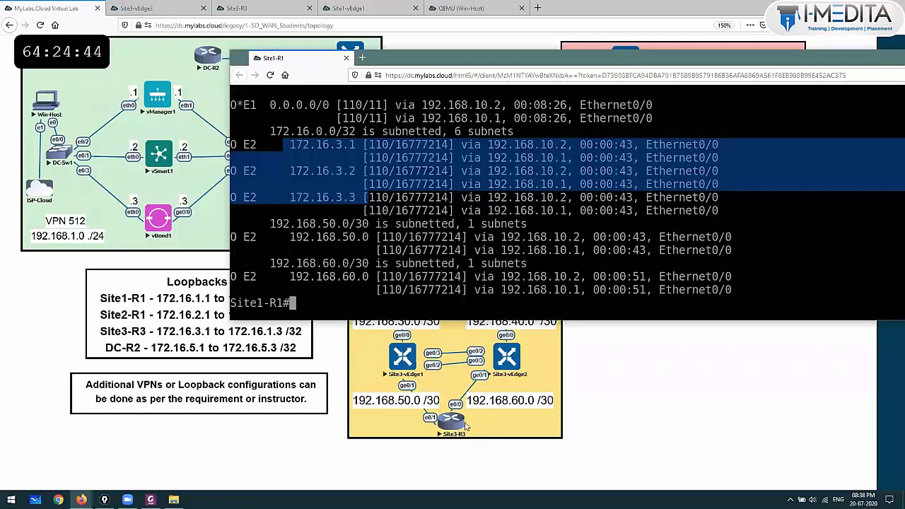
{"action": "left_click", "coordinate": [467, 445]}
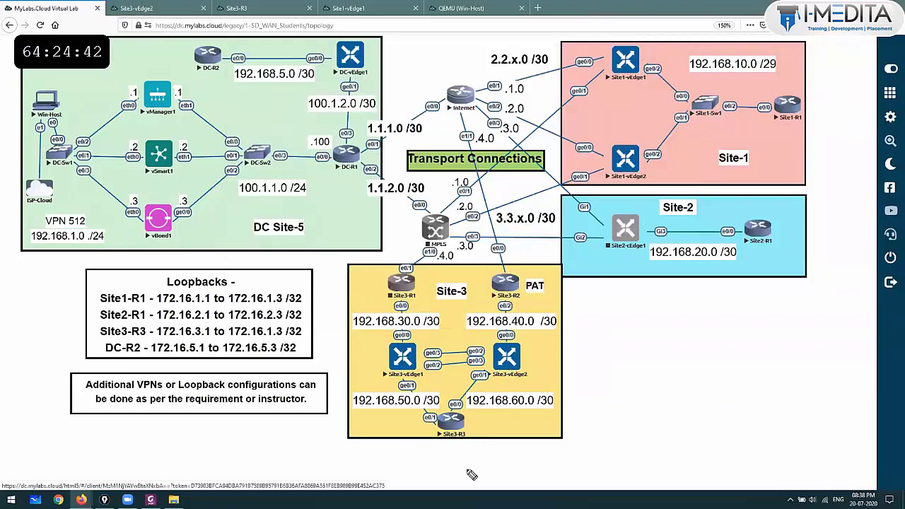
{"action": "mouse_move", "coordinate": [432, 470]}
{"action": "left_mouse_down"}
{"action": "mouse_move", "coordinate": [509, 382]}
{"action": "mouse_move", "coordinate": [504, 370]}
{"action": "left_mouse_up"}
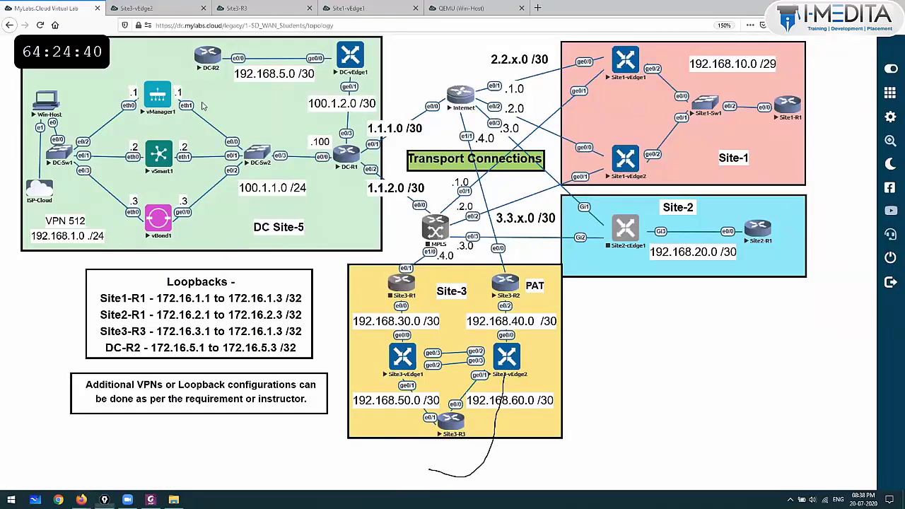
- List Site3-vEdge2's OSPF routes and mark E2 loopbacks 172.16.3.4–172.16.3.7 via 192.168.60.2
{"action": "key", "text": "ctrl+Tab"}
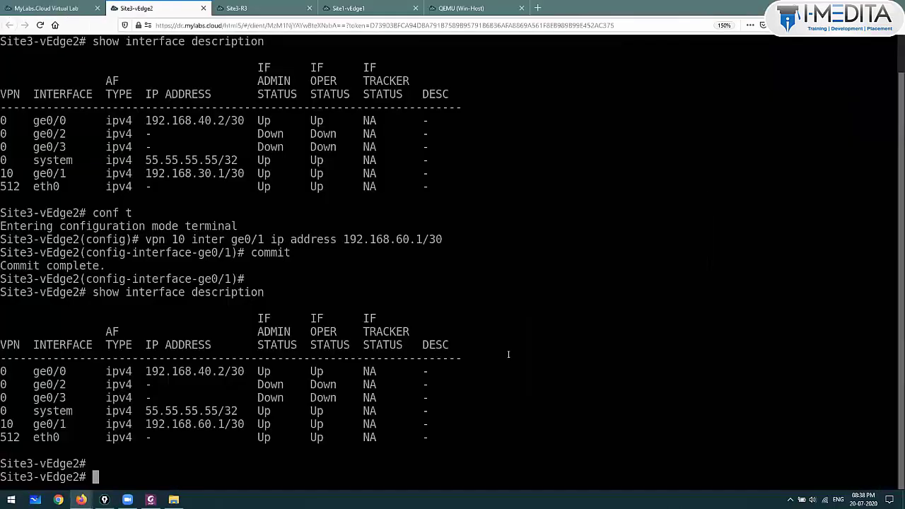
{"action": "type", "text": "sh ip route os"}
{"action": "key", "text": "Return"}
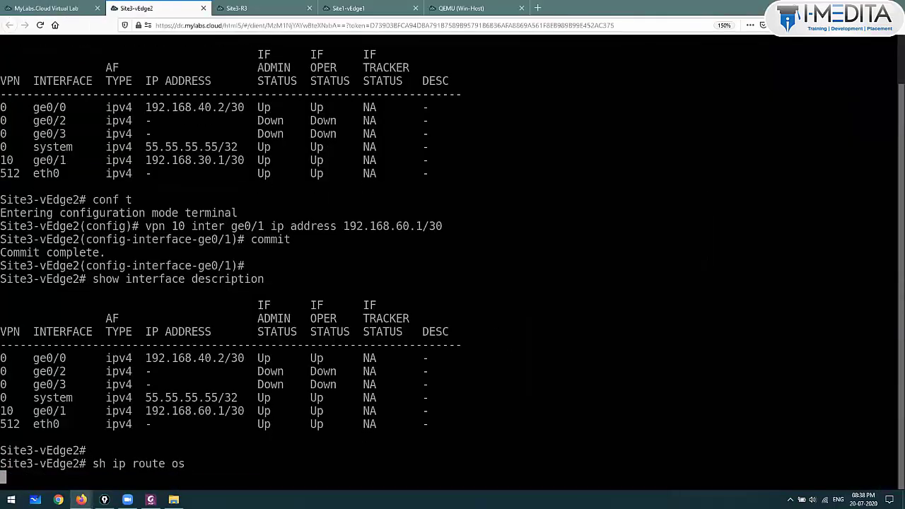
{"action": "key", "text": "space"}
{"action": "key", "text": "q"}
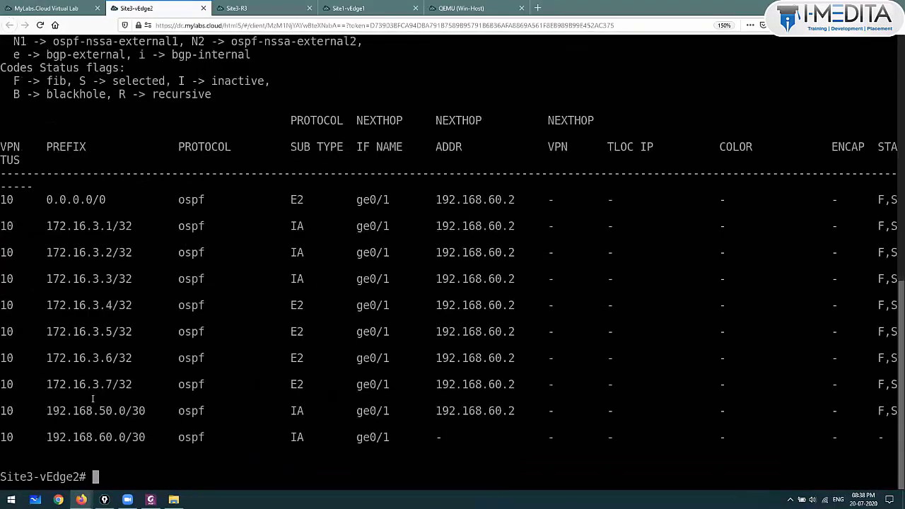
{"action": "left_click_drag", "start_coordinate": [47, 305], "coordinate": [283, 367]}
{"action": "left_click_drag", "start_coordinate": [6, 305], "coordinate": [312, 382]}
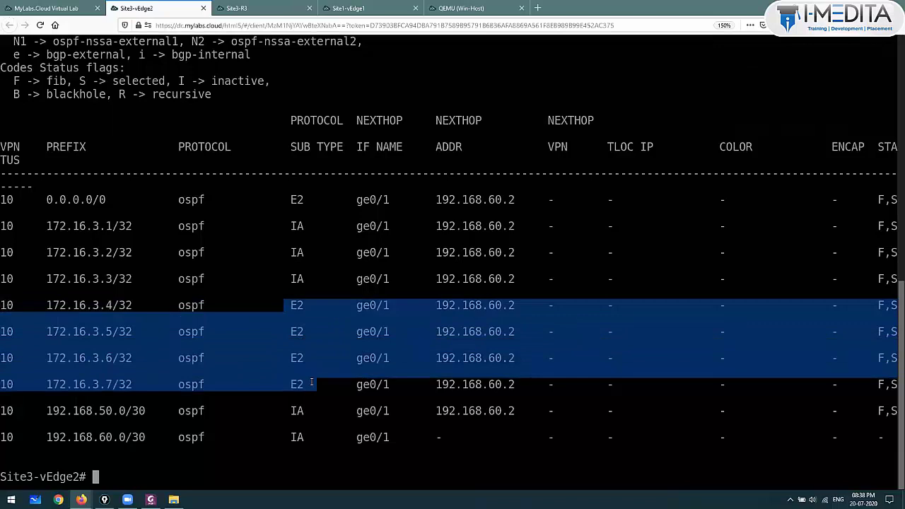
{"action": "left_click", "coordinate": [62, 6]}
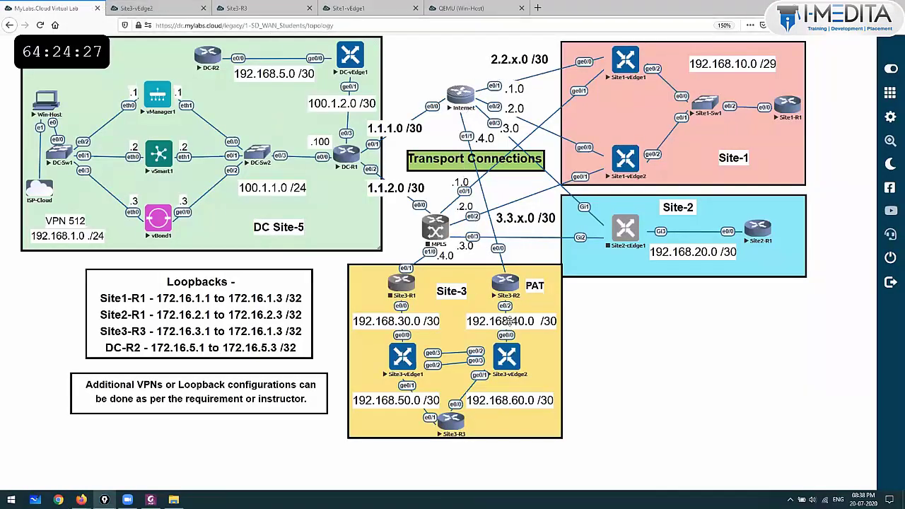
{"action": "left_click", "coordinate": [515, 361]}
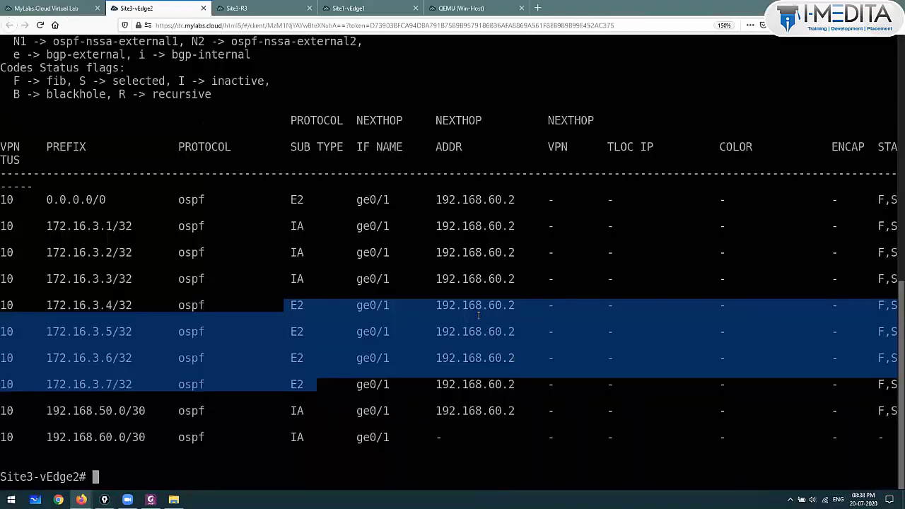
- Add 'advertise ospf external' under OMP on Site3-vEdge2 and commit it
{"action": "type", "text": "conf t"}
{"action": "key", "text": "Return"}
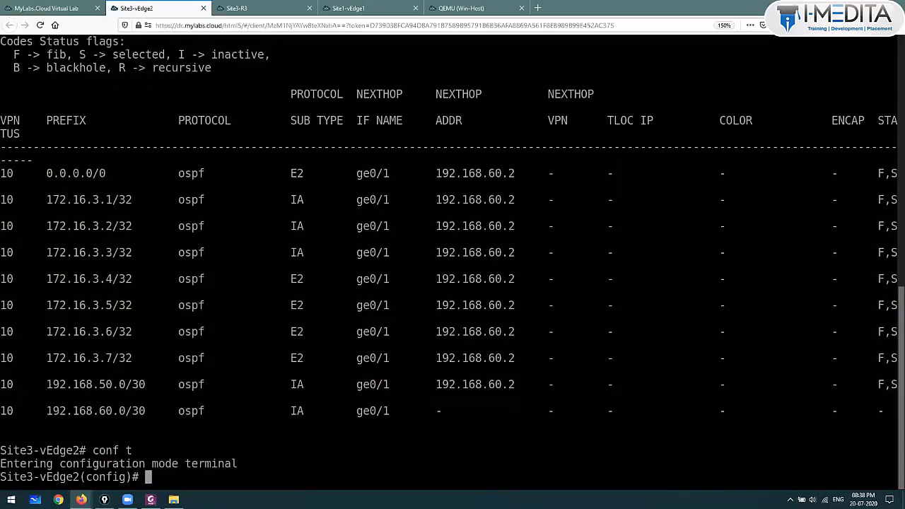
{"action": "type", "text": "omp"}
{"action": "key", "text": "Return"}
{"action": "type", "text": "advertise "}
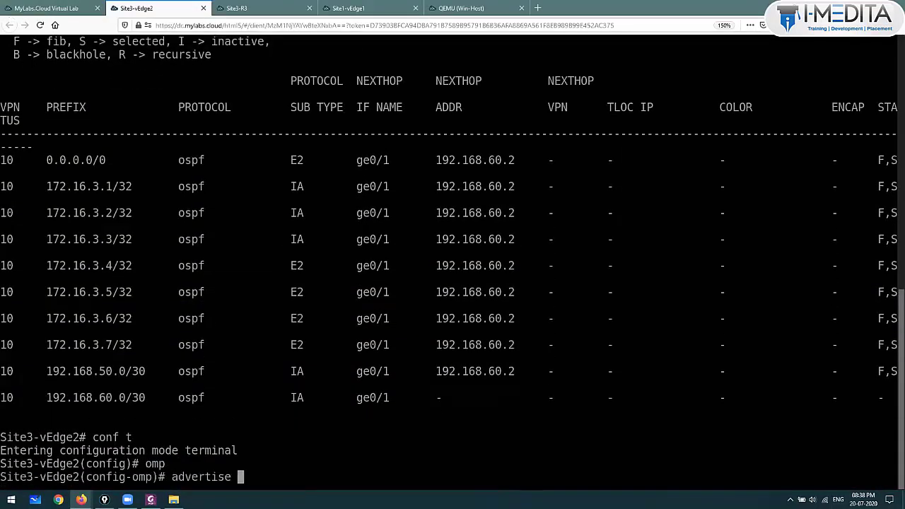
{"action": "type", "text": "ospf external "}
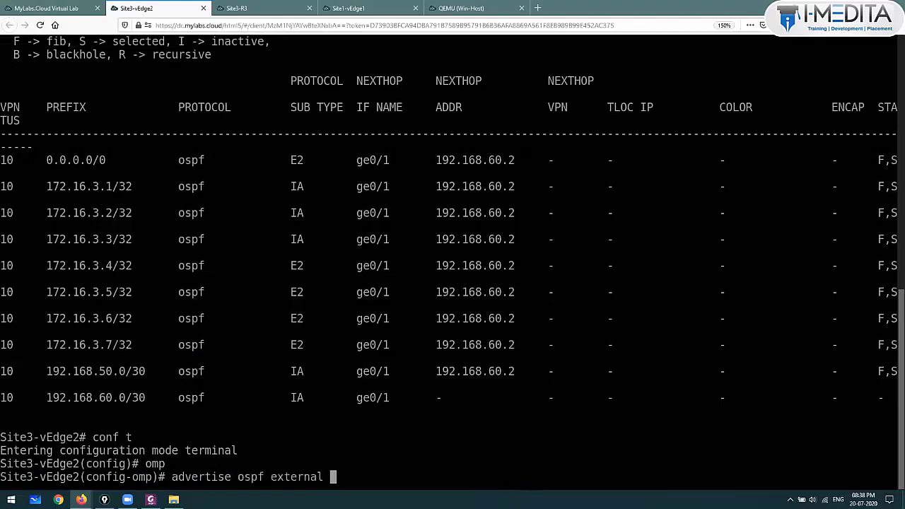
{"action": "type", "text": "?"}
{"action": "key", "text": "BackSpace"}
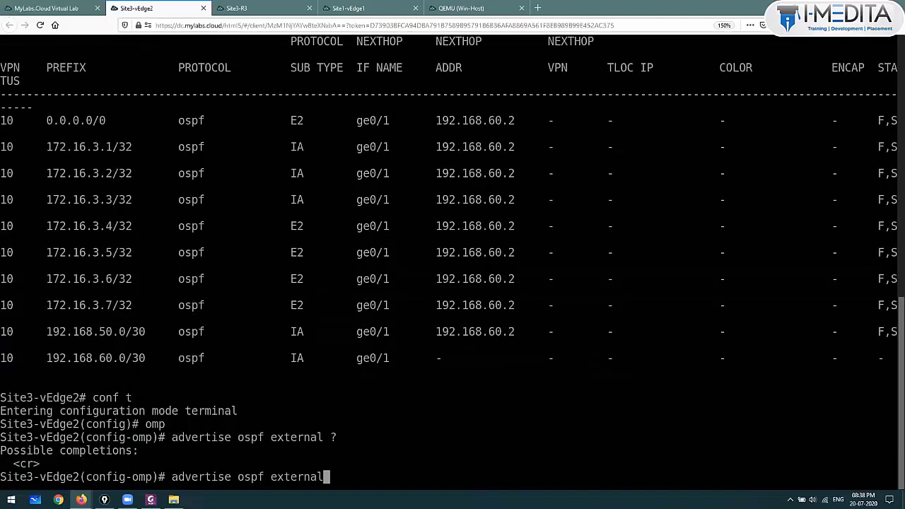
{"action": "key", "text": "Return"}
{"action": "type", "text": "commit"}
{"action": "key", "text": "Return"}
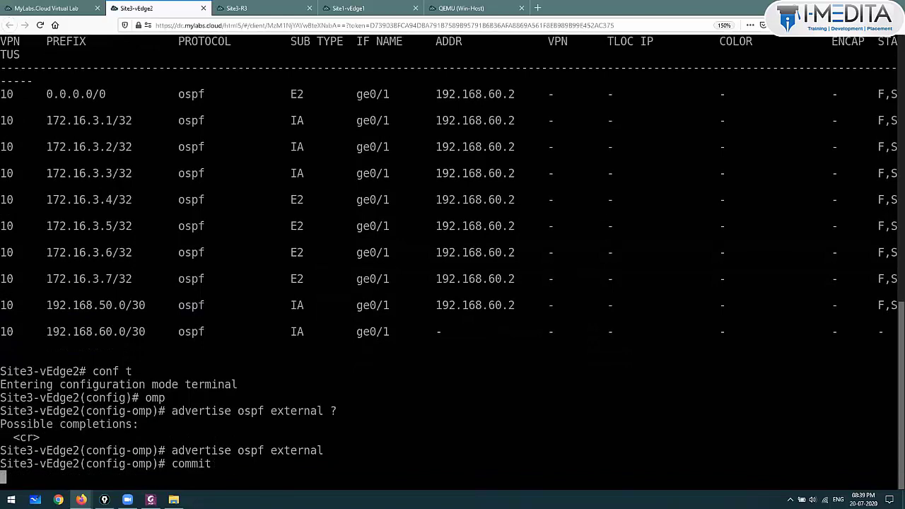
{"action": "key", "text": "ctrl+z"}
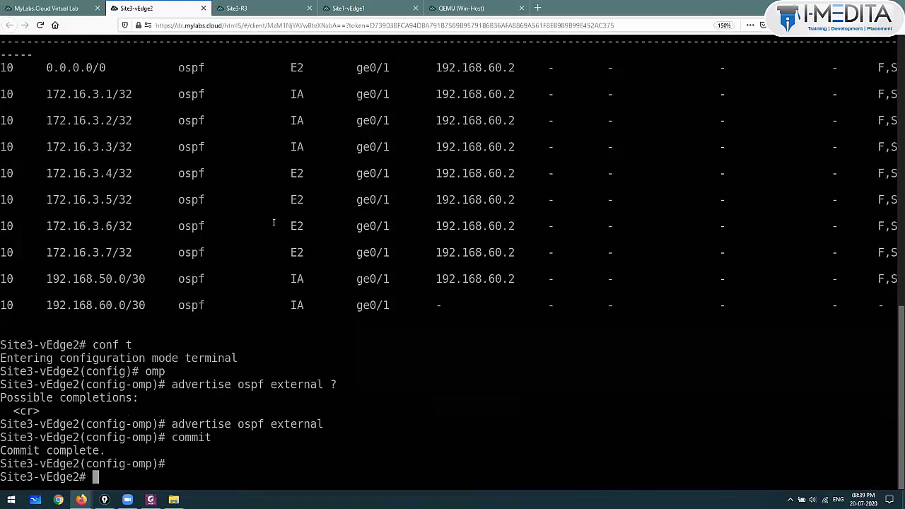
{"action": "key", "text": "ctrl+1"}
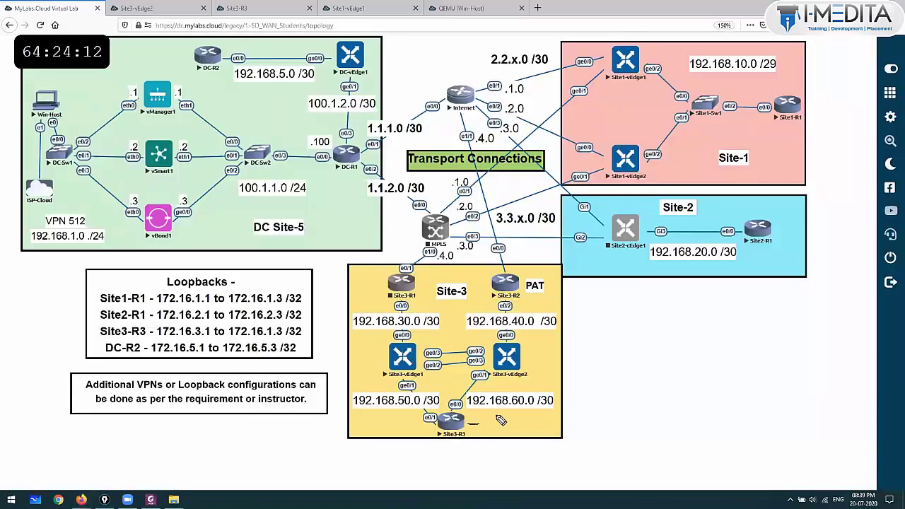
- Recheck Site1-R1's OSPF routes, now including 172.16.3.4–172.16.3.7
{"action": "mouse_move", "coordinate": [501, 421]}
{"action": "left_mouse_down"}
{"action": "mouse_move", "coordinate": [519, 361]}
{"action": "mouse_move", "coordinate": [463, 341]}
{"action": "mouse_move", "coordinate": [555, 2]}
{"action": "left_mouse_up"}
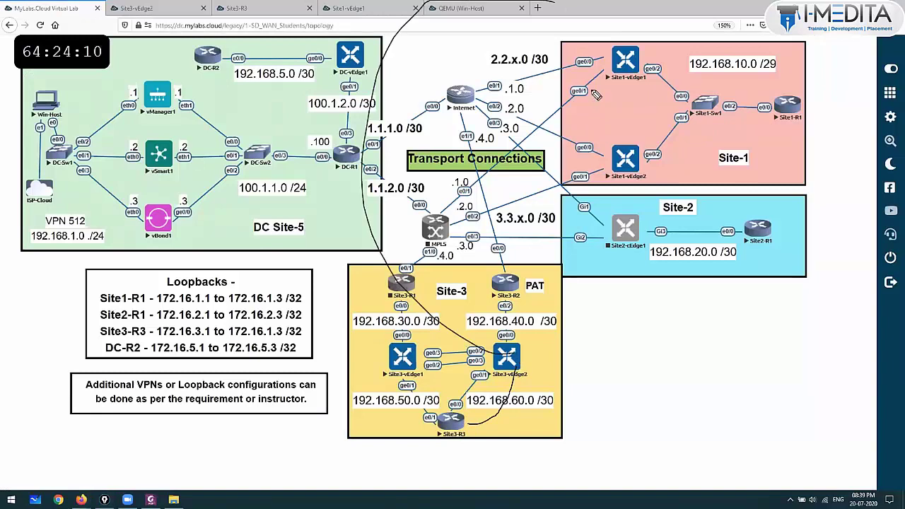
{"action": "key", "text": "Escape"}
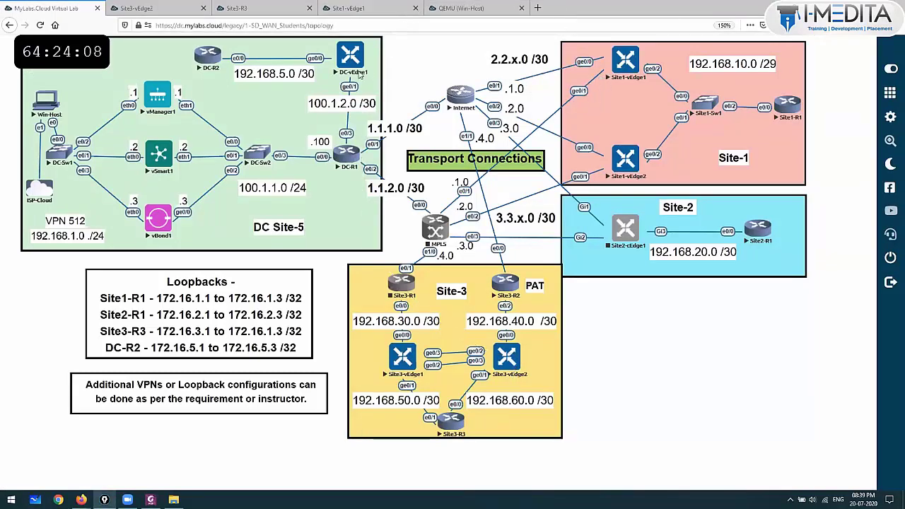
{"action": "mouse_move", "coordinate": [81, 500]}
{"action": "left_click", "coordinate": [142, 464]}
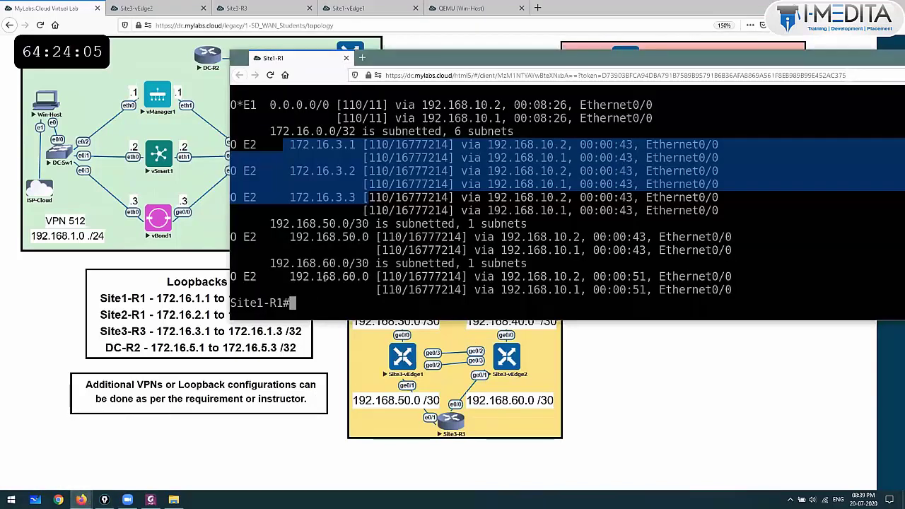
{"action": "key", "text": "Up"}
{"action": "key", "text": "Return"}
{"action": "key", "text": "space"}
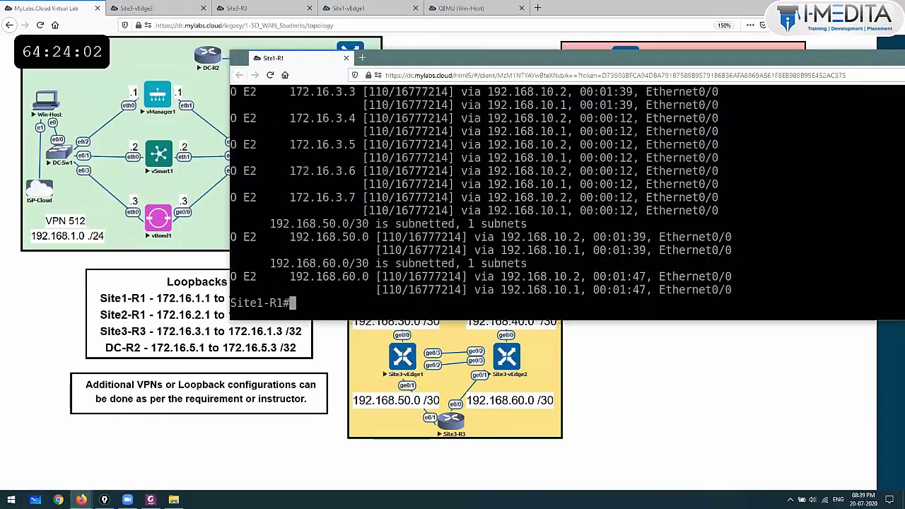
{"action": "left_click_drag", "start_coordinate": [285, 139], "coordinate": [722, 212]}
{"action": "double_click", "coordinate": [688, 60]}
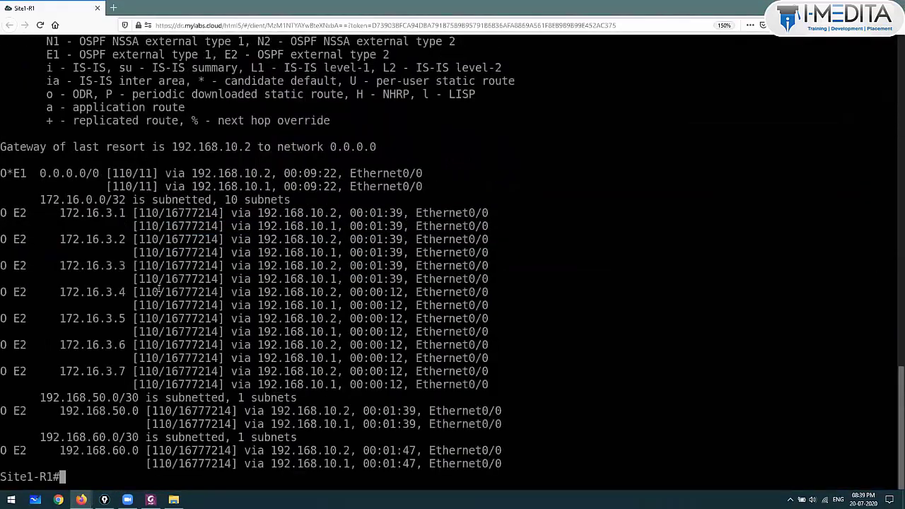
- Ping 172.16.3.7 sourced from lo1 on Site1-R1, succeeding 100%
{"action": "type", "text": "ping 172.16"}
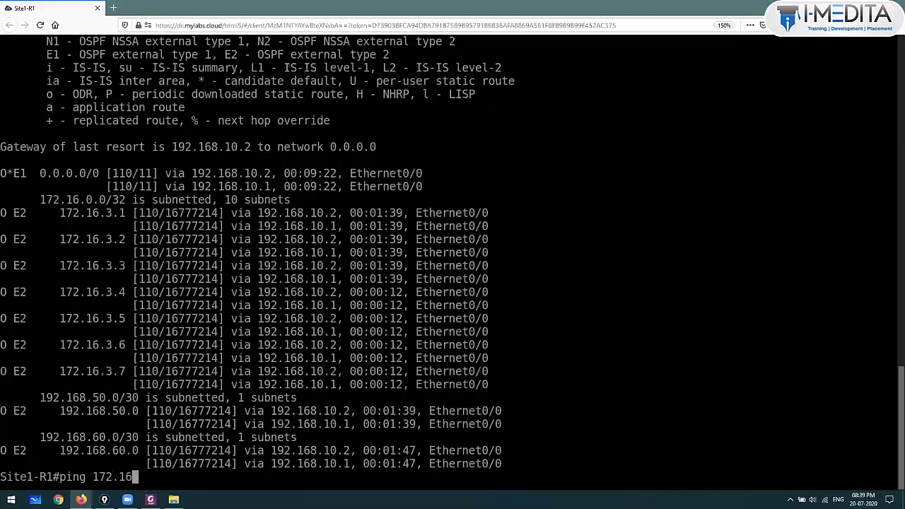
{"action": "type", "text": ".3.7 sou"}
{"action": "key", "text": "Tab"}
{"action": "type", "text": "lo1"}
{"action": "key", "text": "Return"}
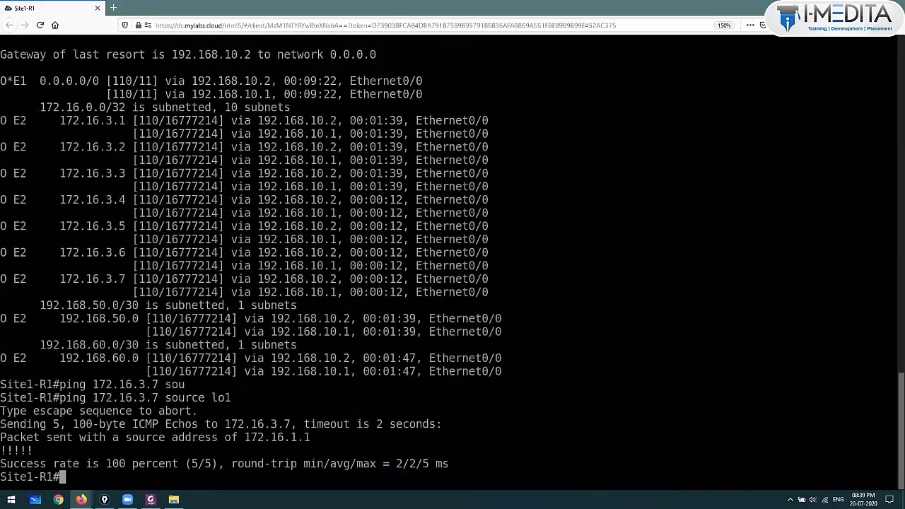